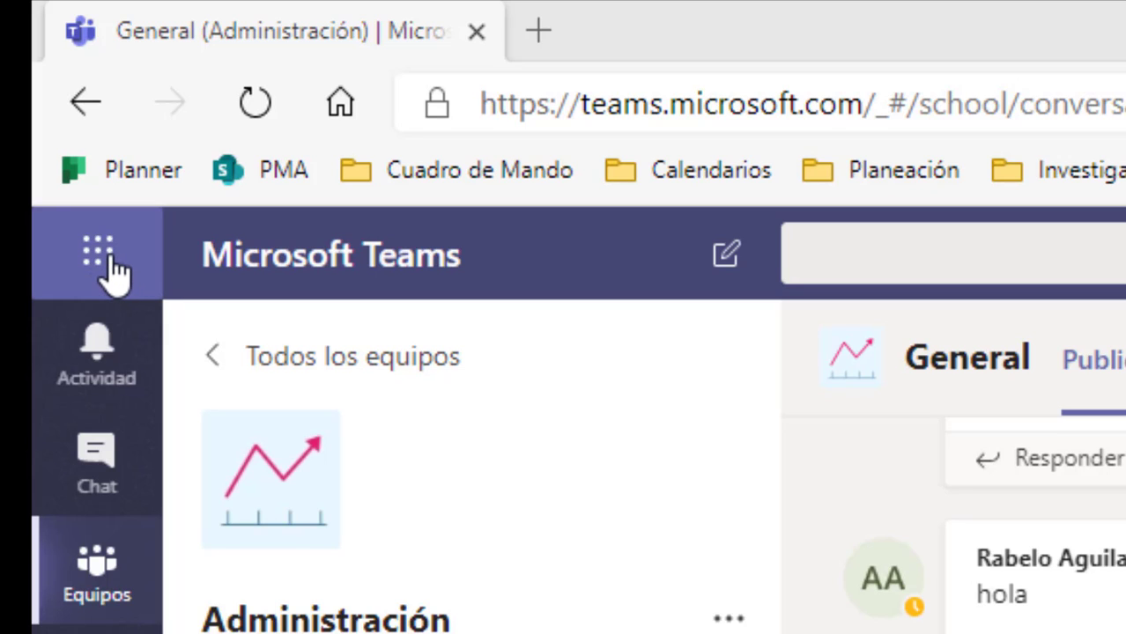
- Open the Office 365 home page from the Teams app launcher in a new browser tab and switch to it
left_click(110, 258)
left_click(99, 255)
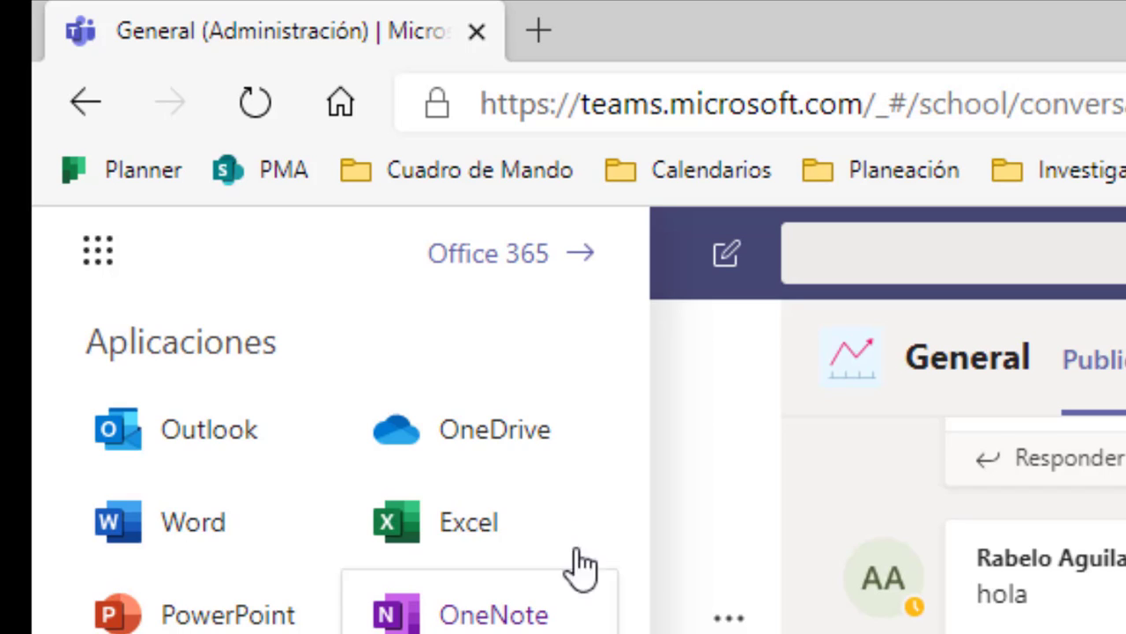
right_click(520, 267)
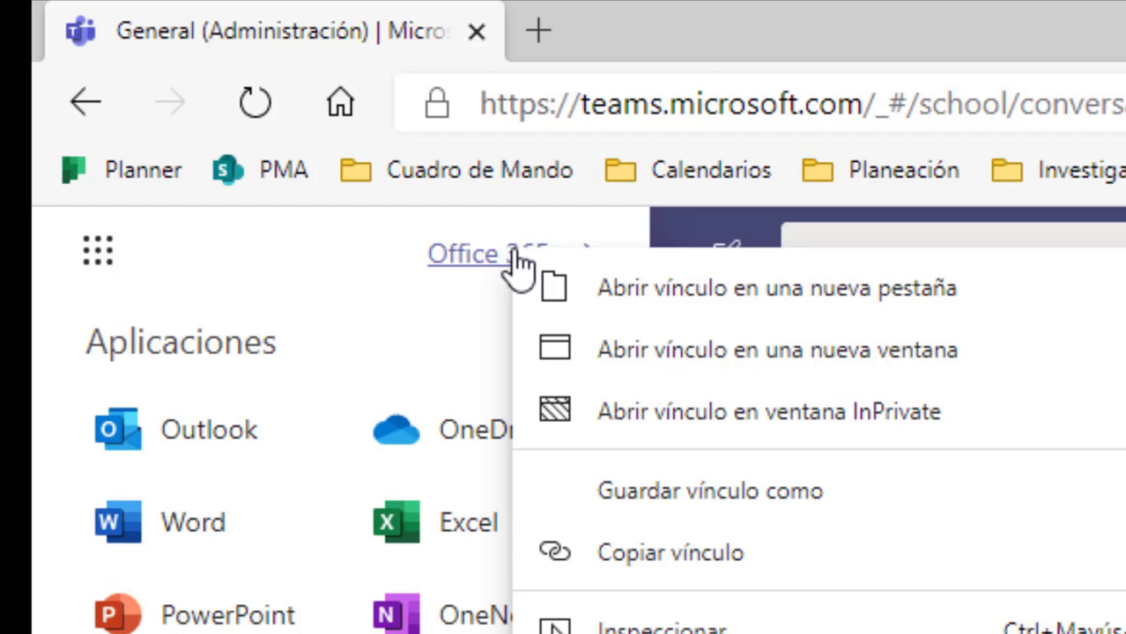
left_click(691, 292)
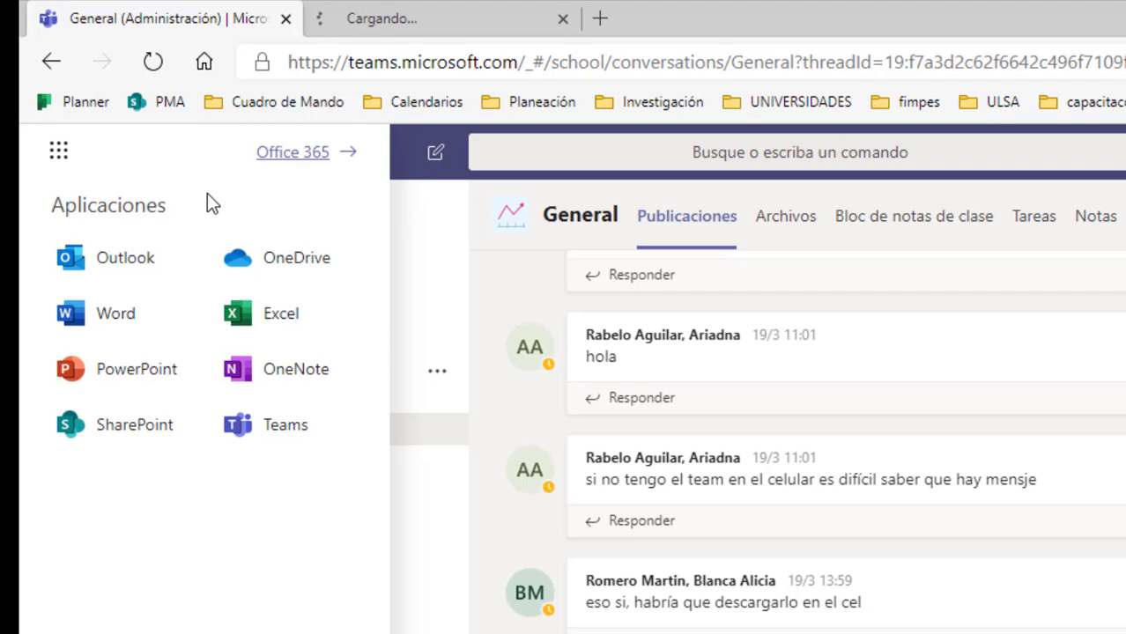
left_click(412, 19)
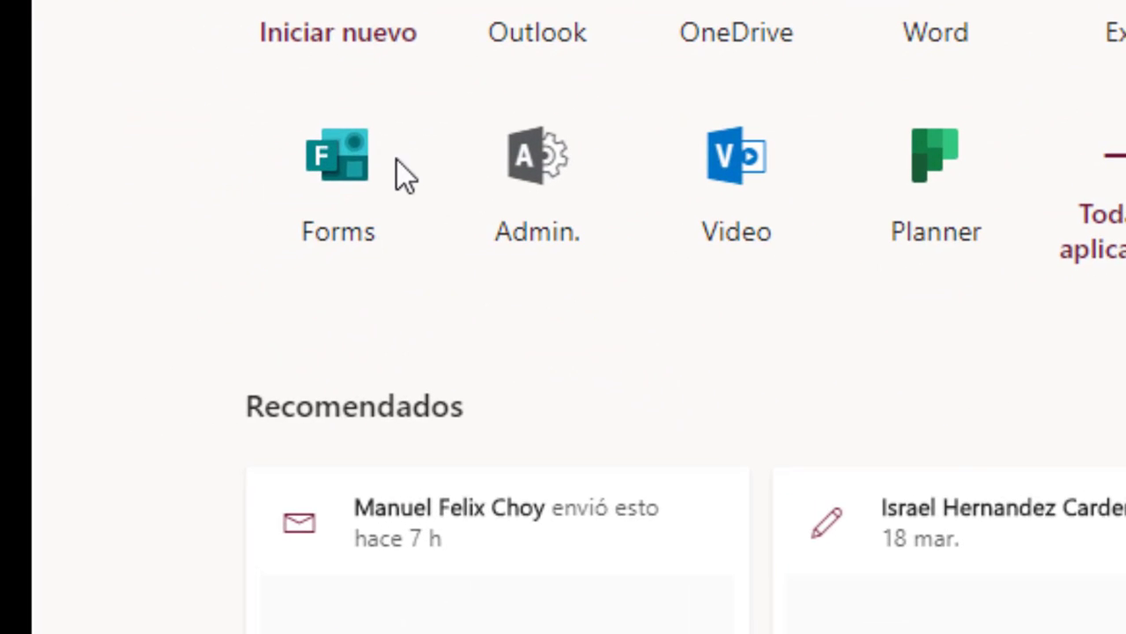
- Open Forms, sign in with the first listed account, and create a new quiz (Nuevo cuestionario)
left_click(342, 172)
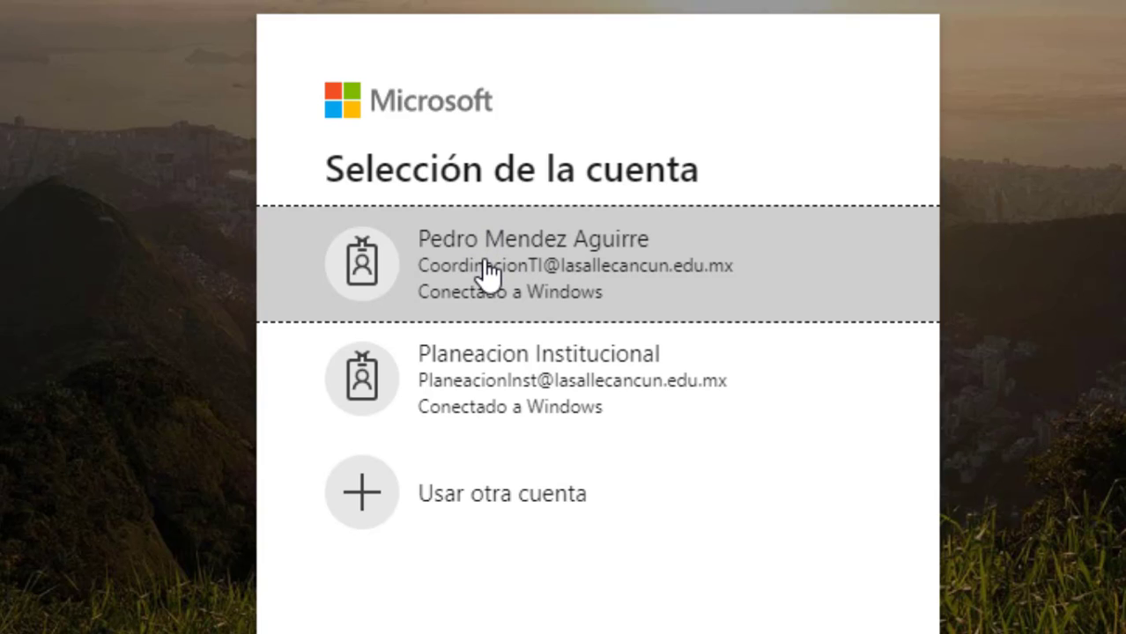
left_click(489, 275)
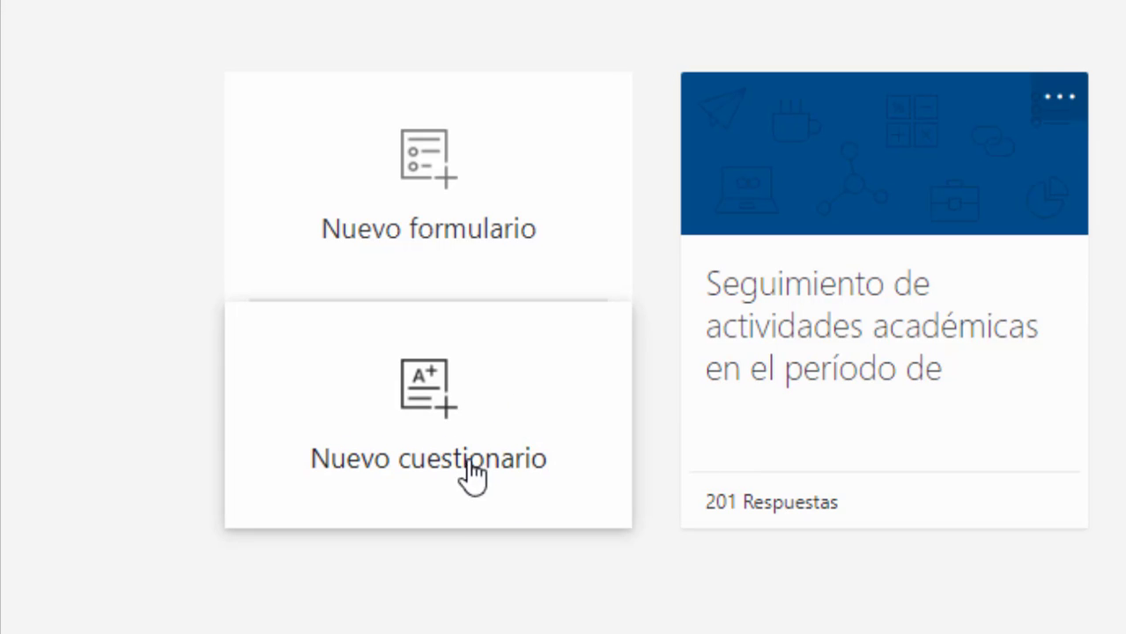
left_click(476, 432)
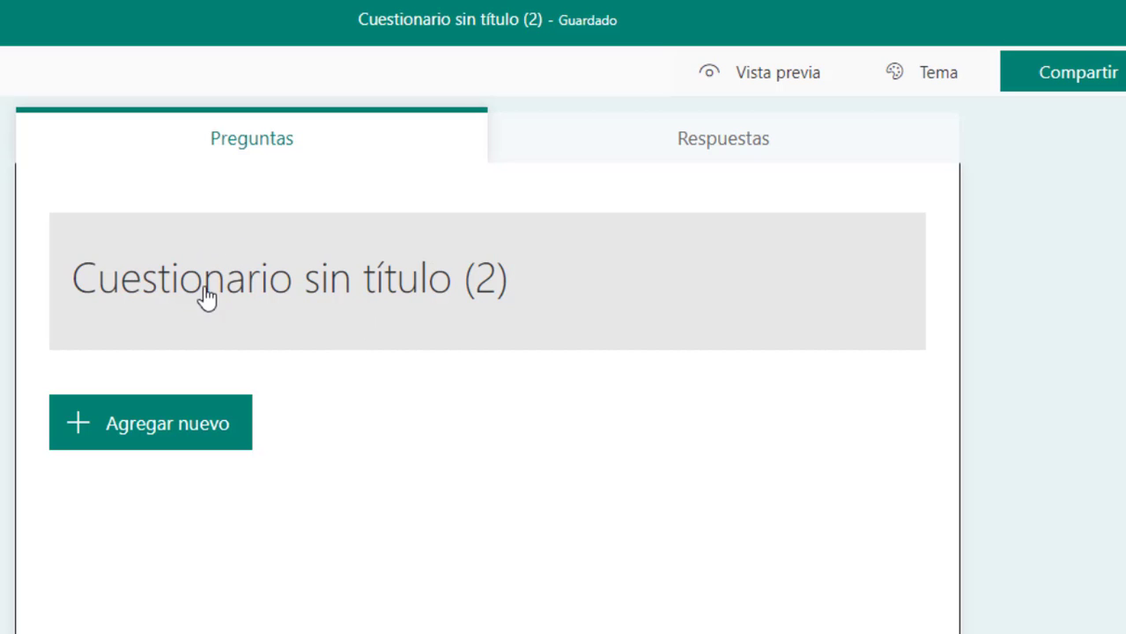
- Title the quiz "examen 1" and enter the description "es un ejemplo de examen"
left_click(233, 284)
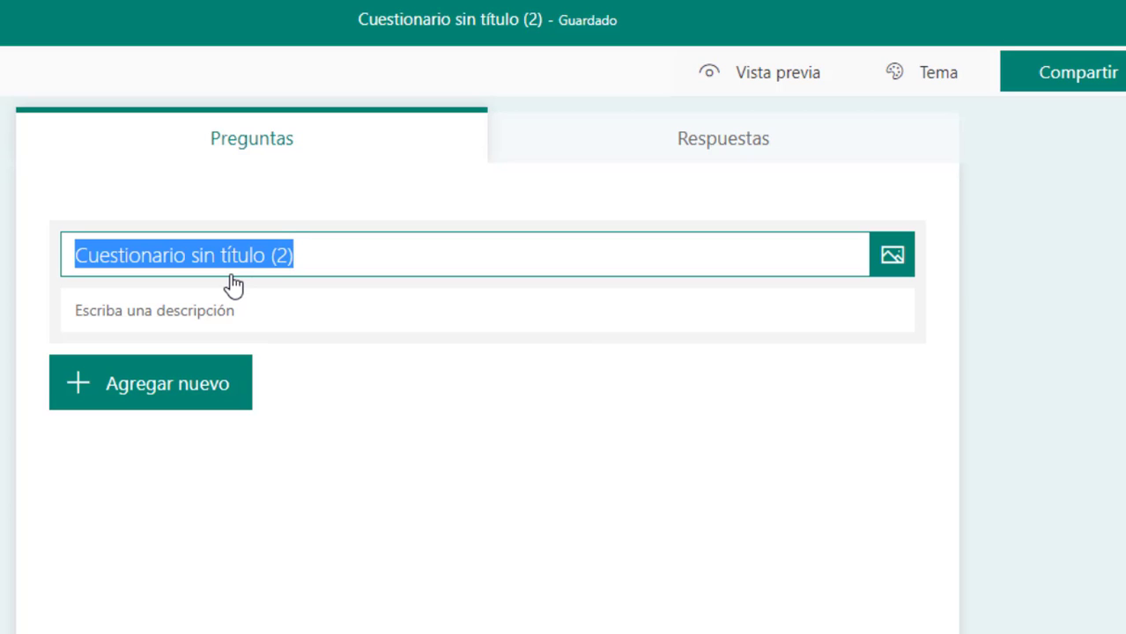
type("exa")
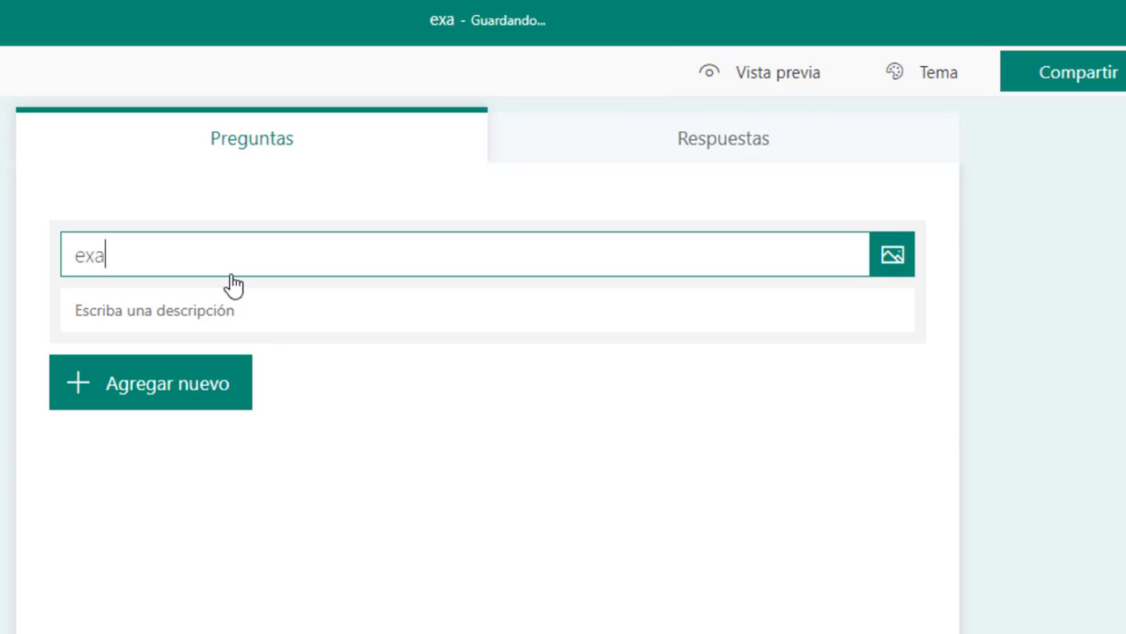
type("men ")
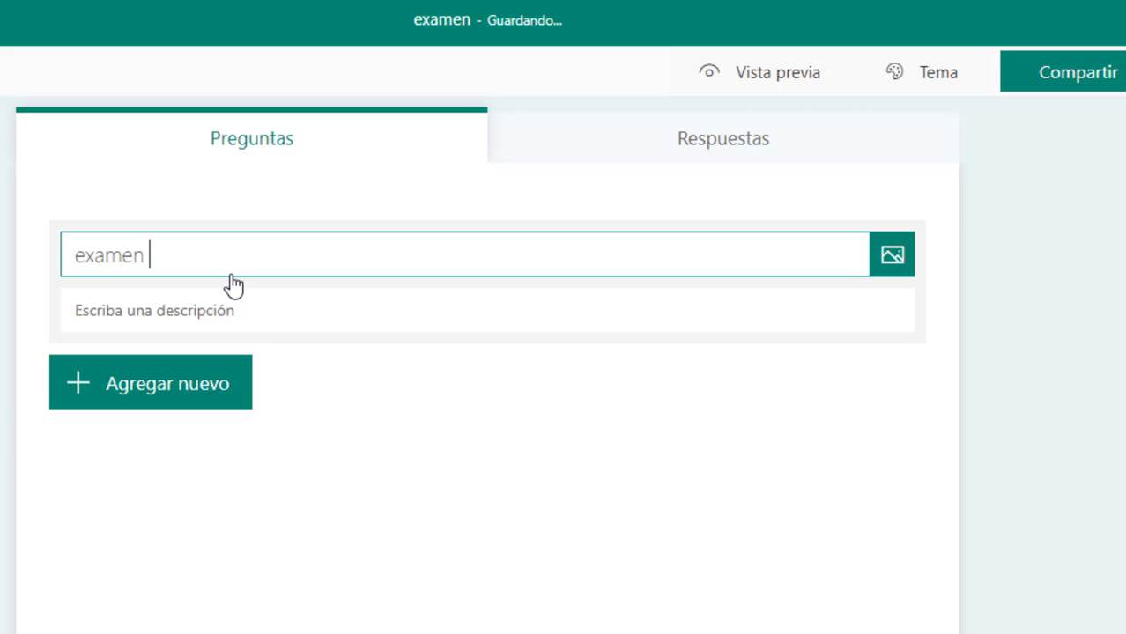
type("1")
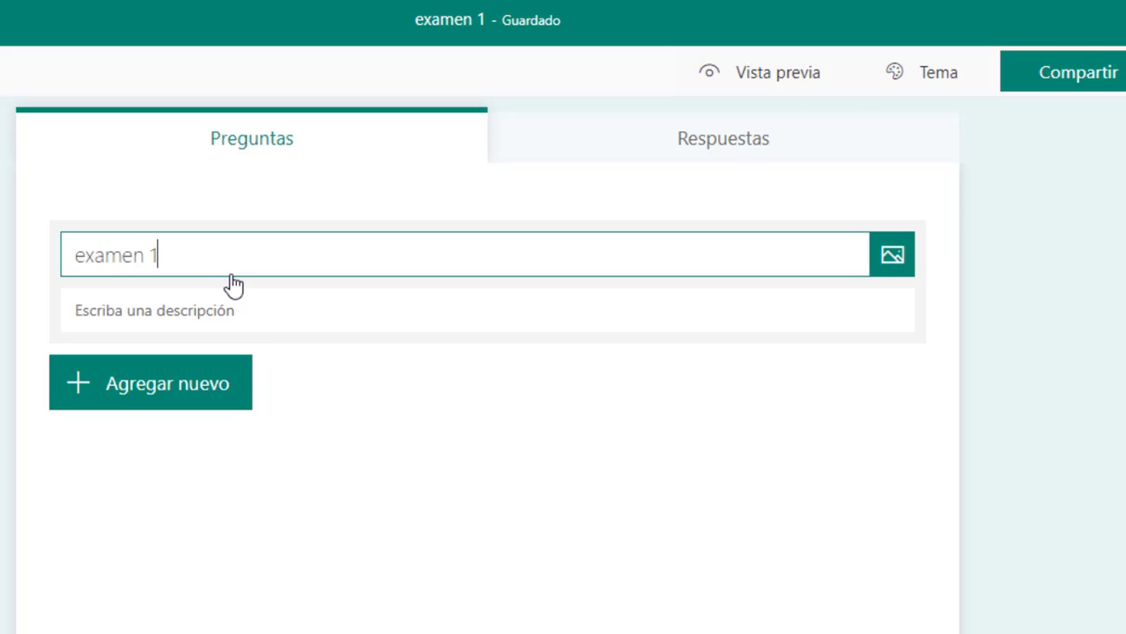
left_click(164, 315)
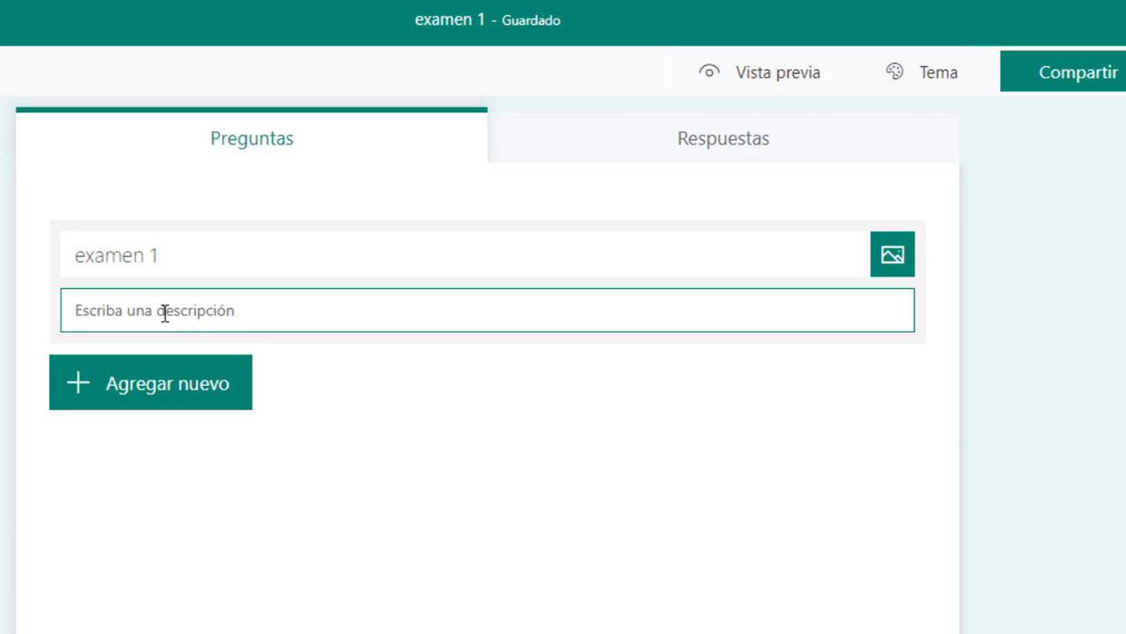
type("e")
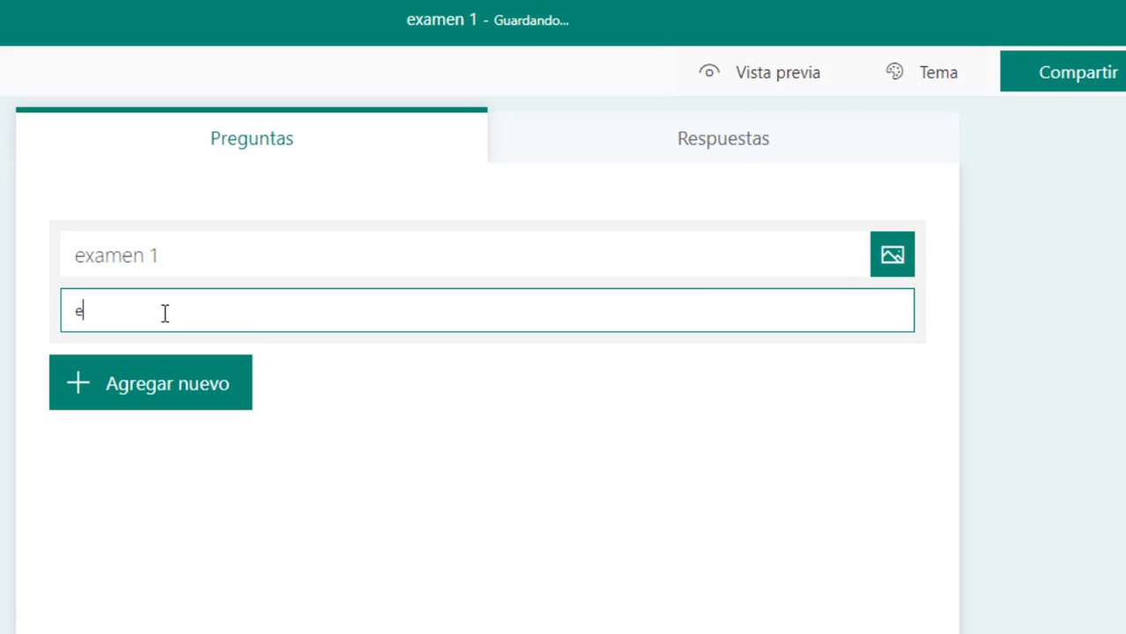
type("s un ejemplo de examen")
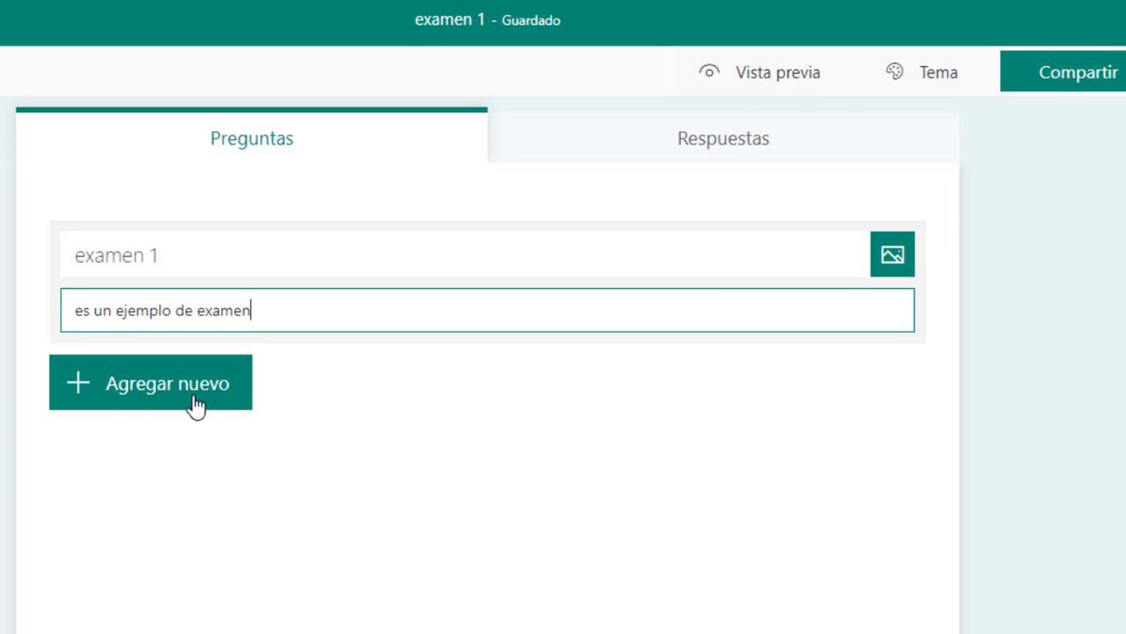
- Review the question types available for a new quiz question, including the additional ones
left_click(159, 404)
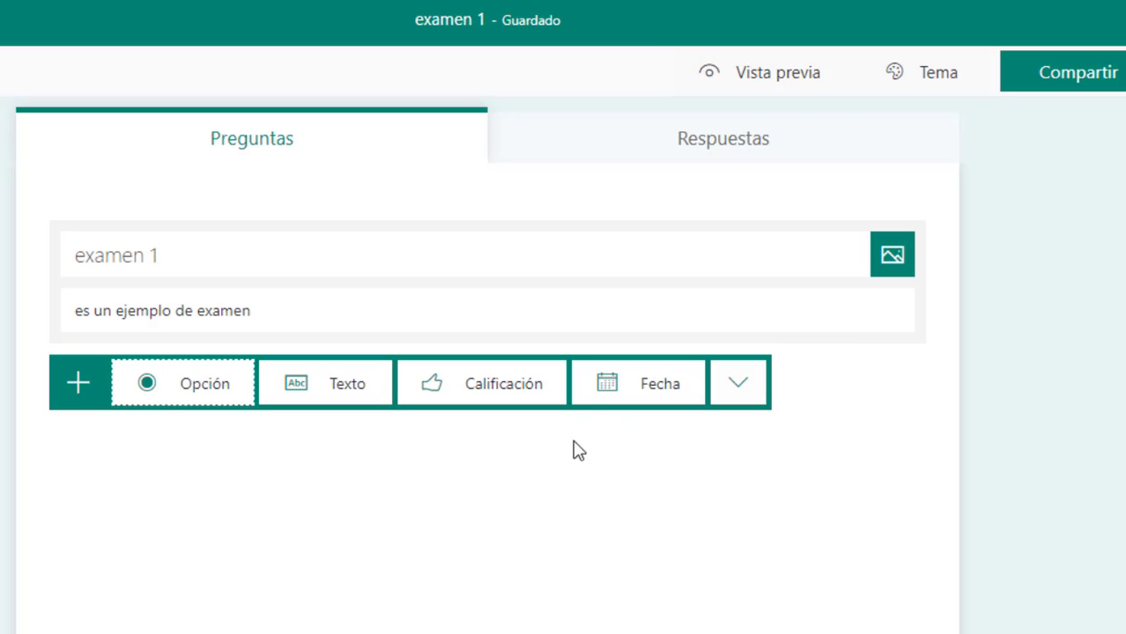
left_click(751, 396)
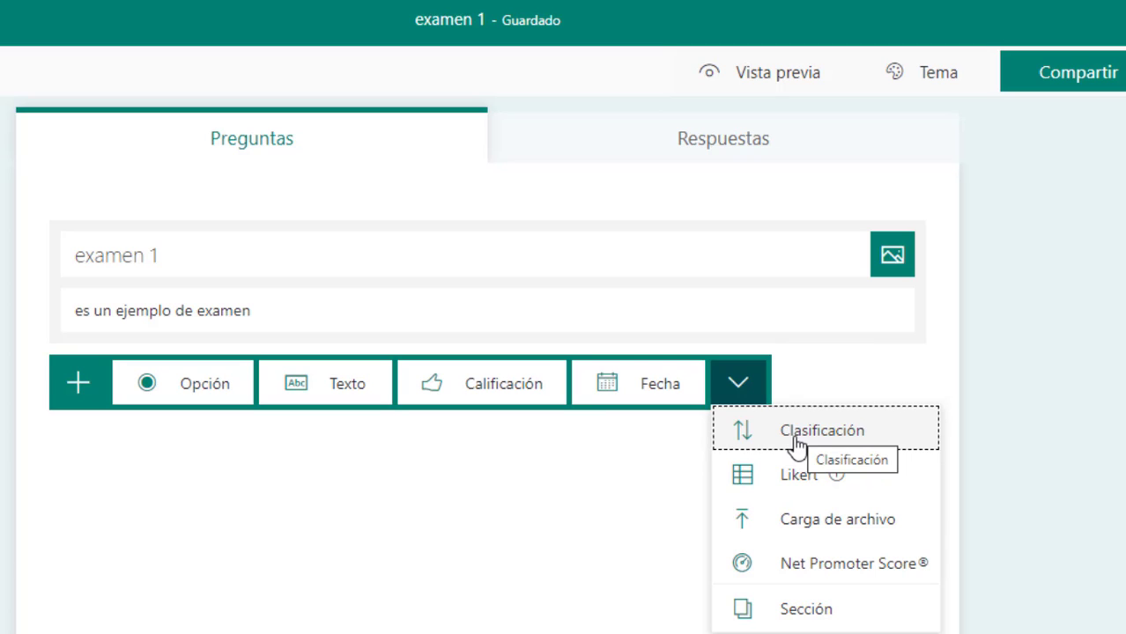
mouse_move(880, 486)
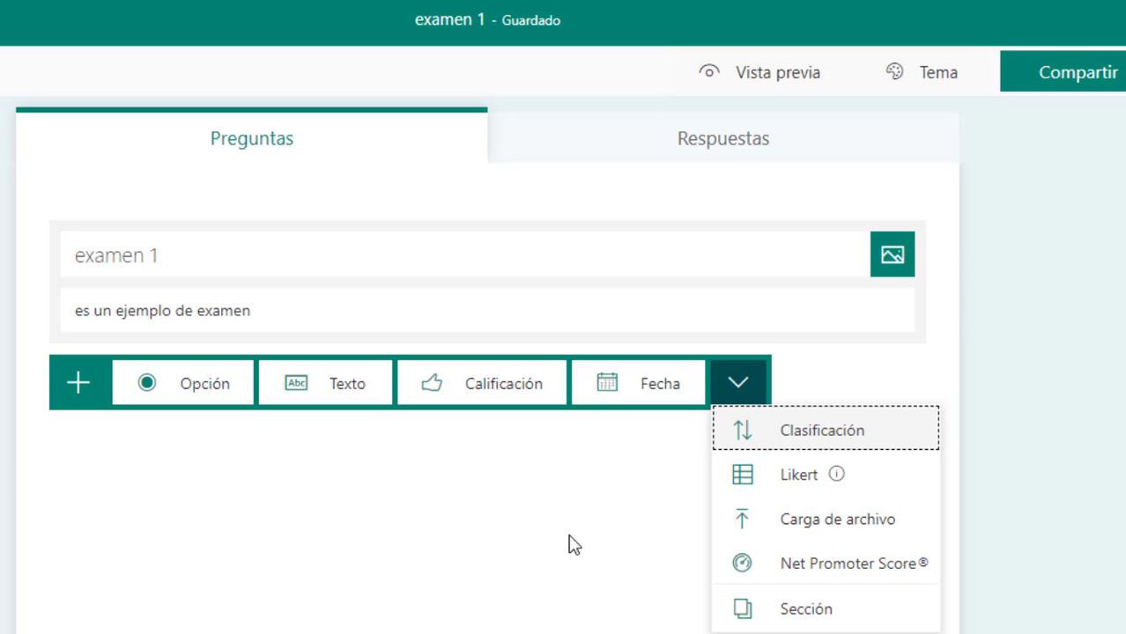
left_click(164, 454)
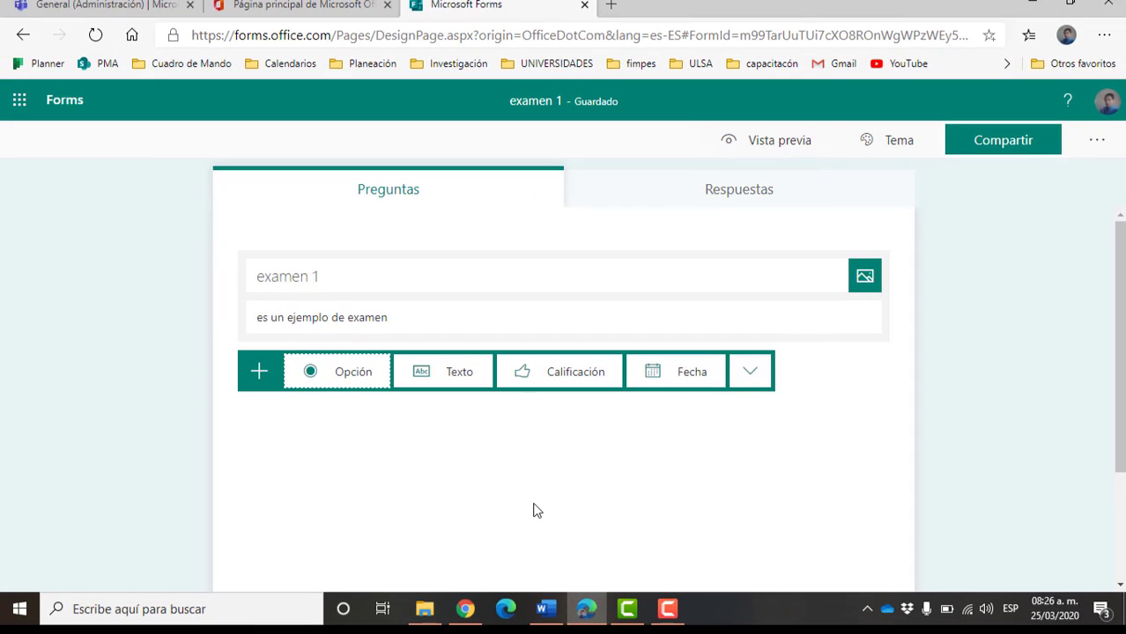
- Copy the question beginning "Movimiento literario que surge" from the Word document and return to Forms
left_click(546, 609)
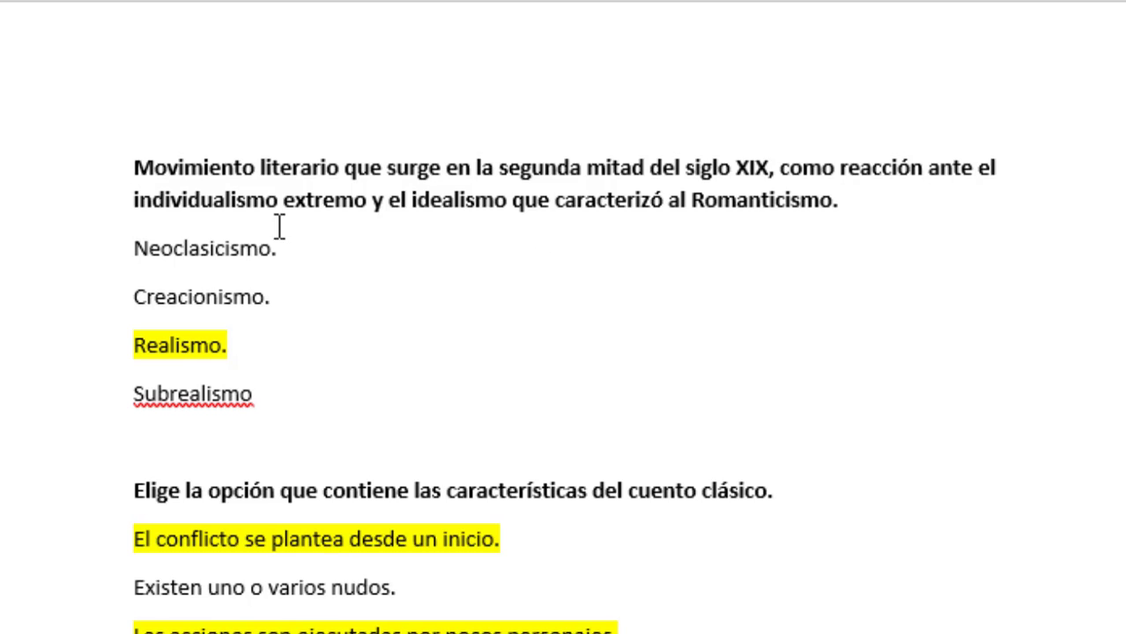
double_click(61, 189)
key("ctrl+c")
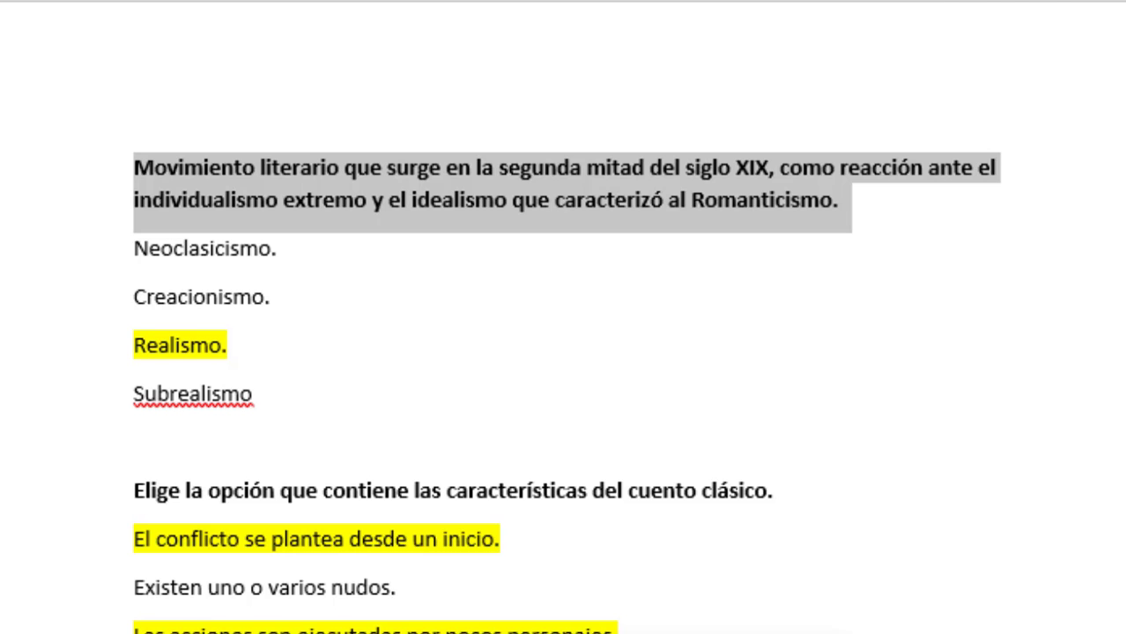
key("alt+Tab")
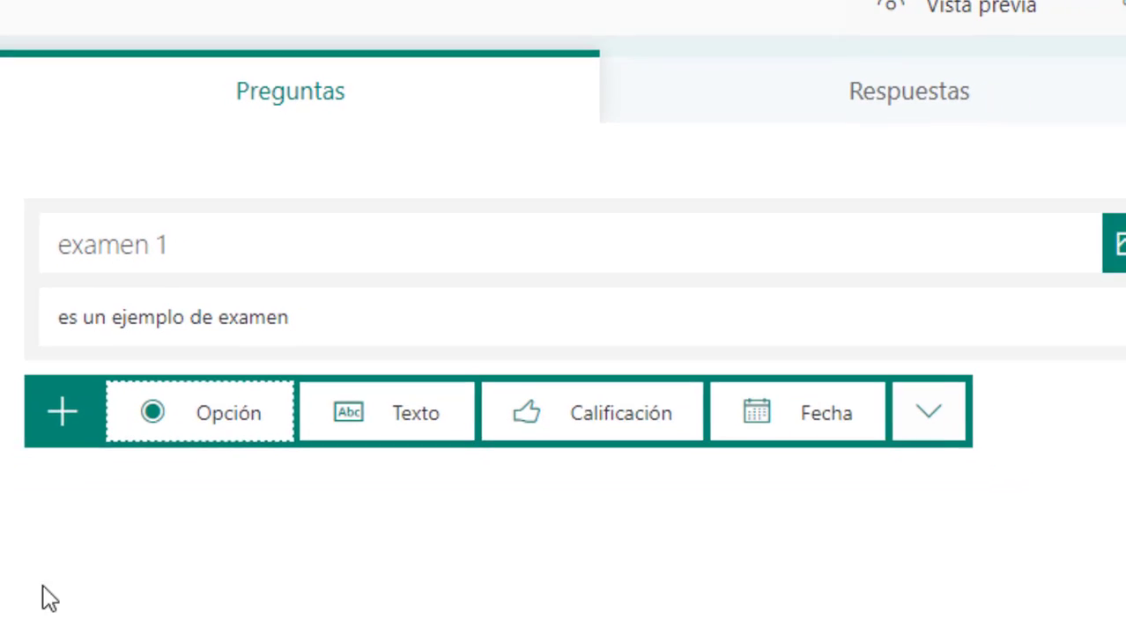
- Add an Opción question to the quiz and paste the copied literary movement text as its question
left_click(92, 285)
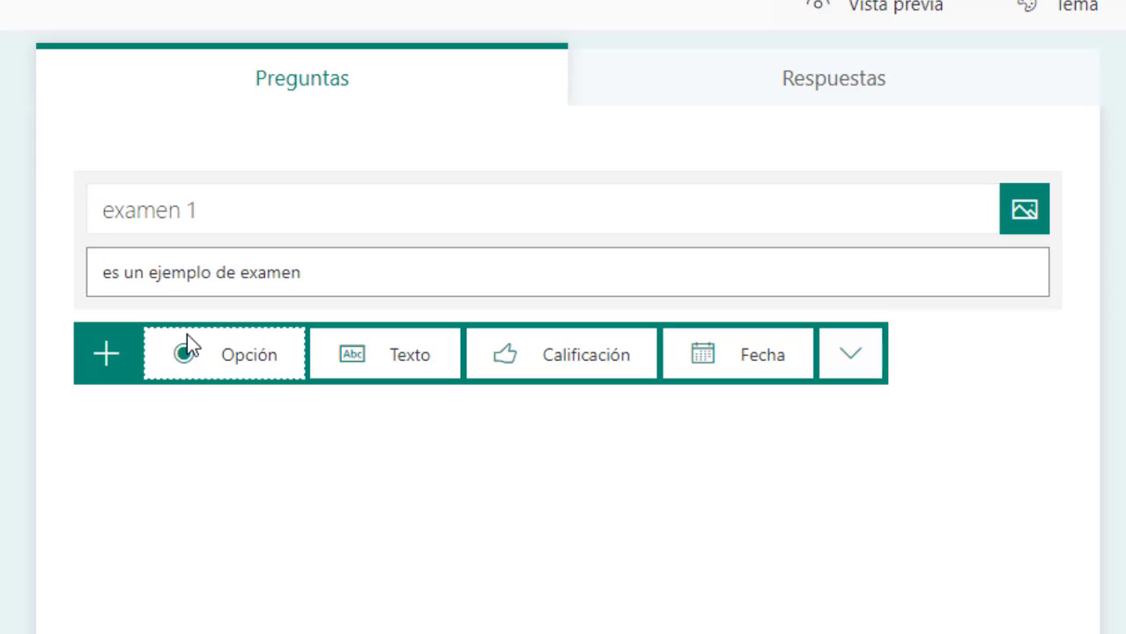
left_click(244, 366)
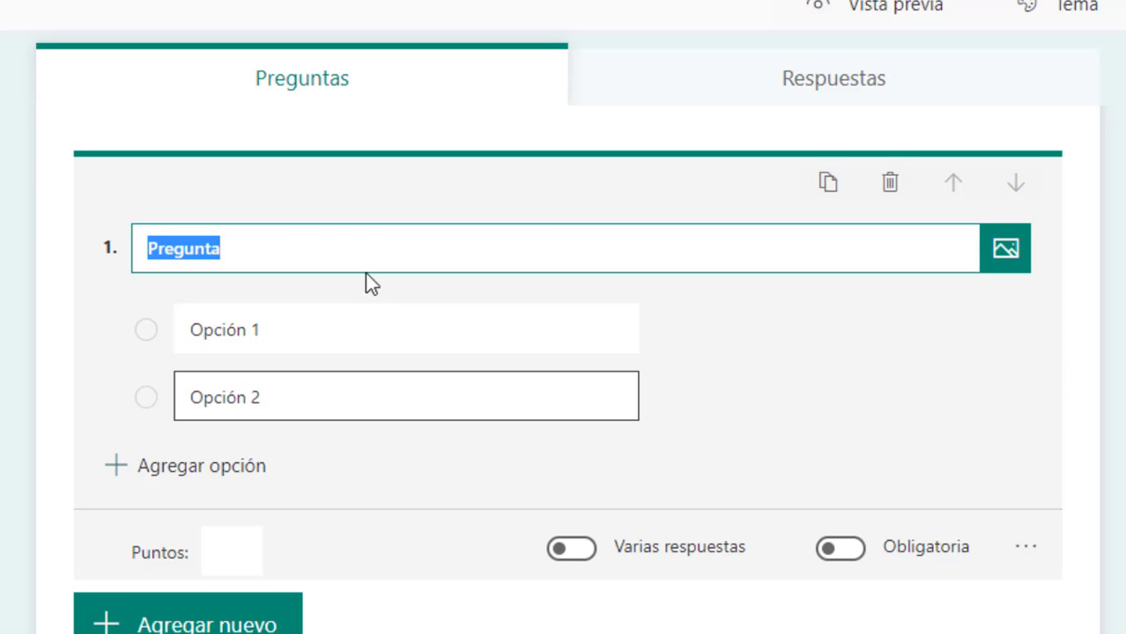
left_click(246, 255)
left_click_drag(249, 252, 184, 253)
left_click_drag(79, 243, 74, 242)
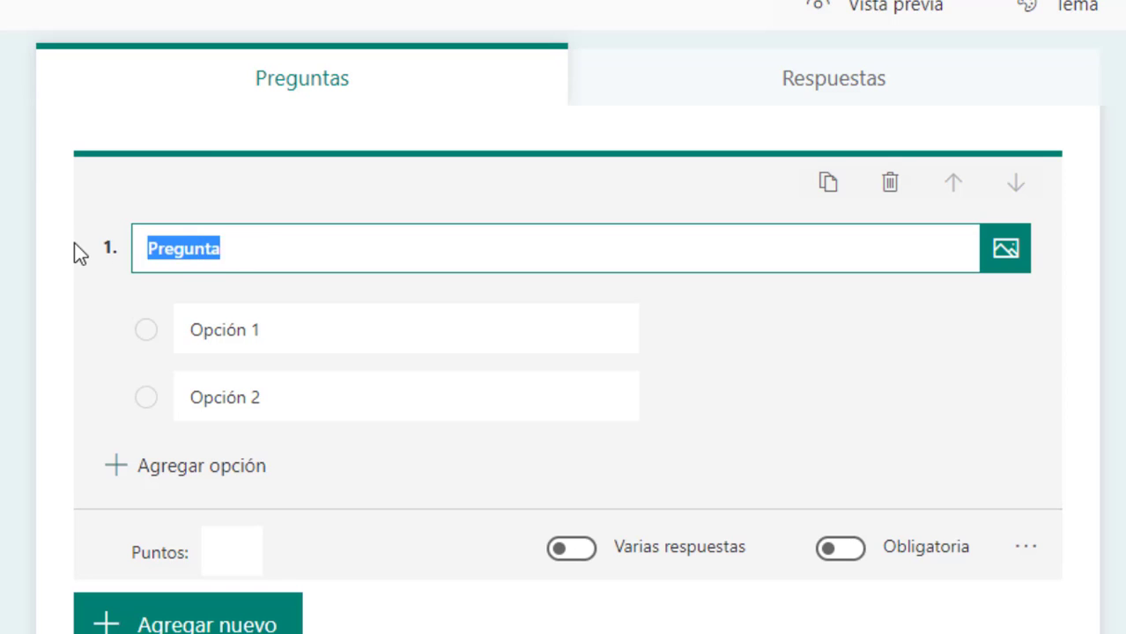
key("ctrl+v")
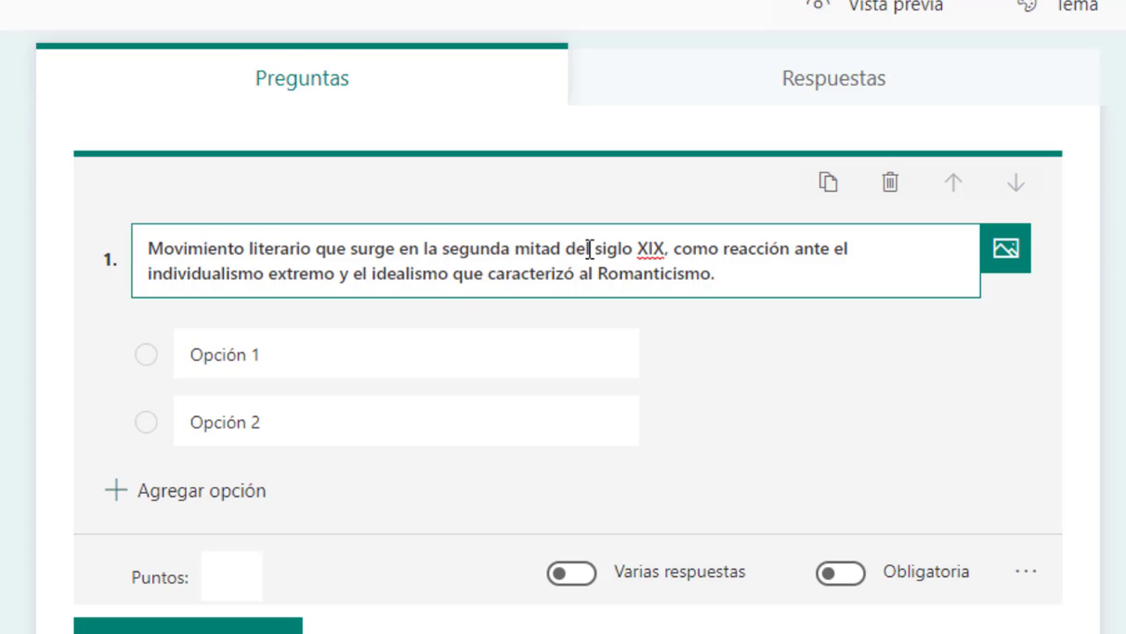
- Switch to the Word document and copy the four answers from Neoclasicismo to Subrealismo
left_click(377, 352)
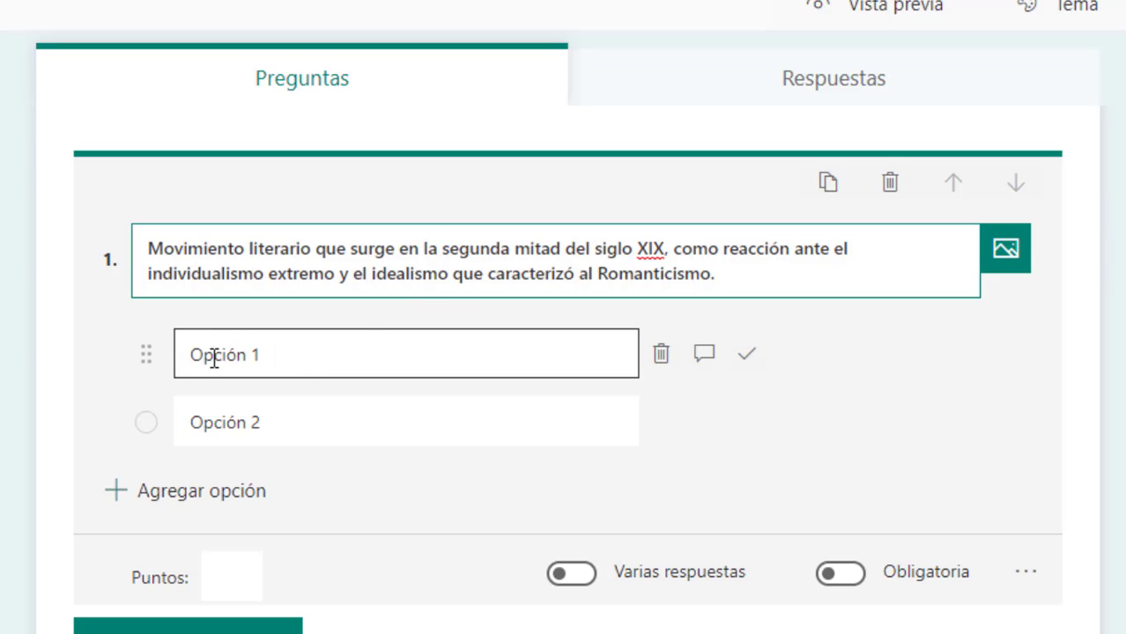
left_click(257, 438)
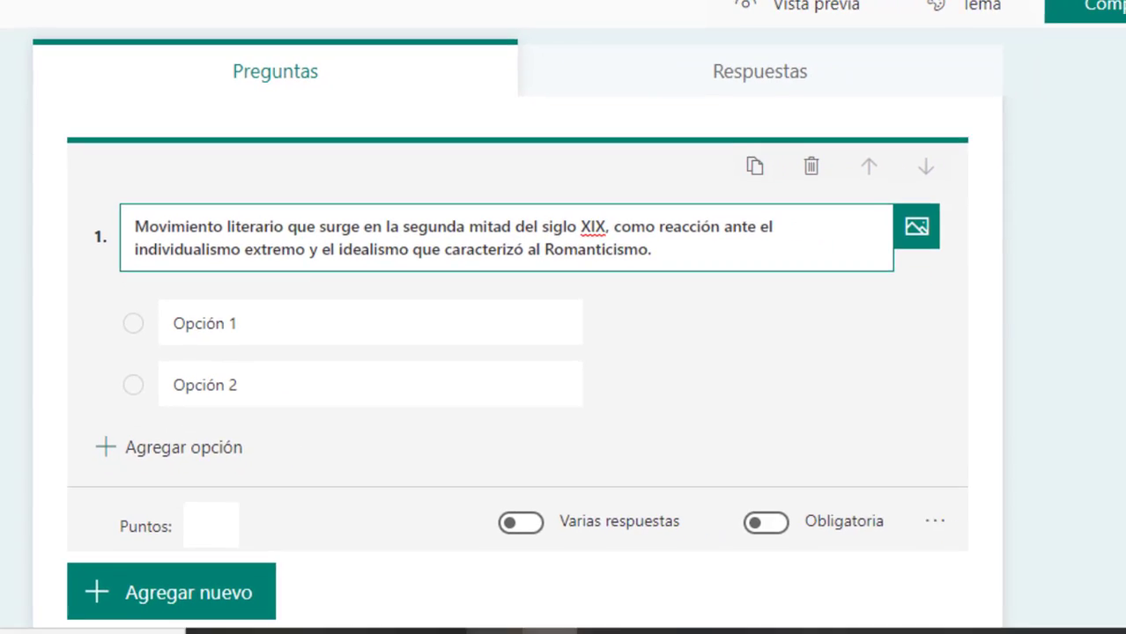
left_click(463, 616)
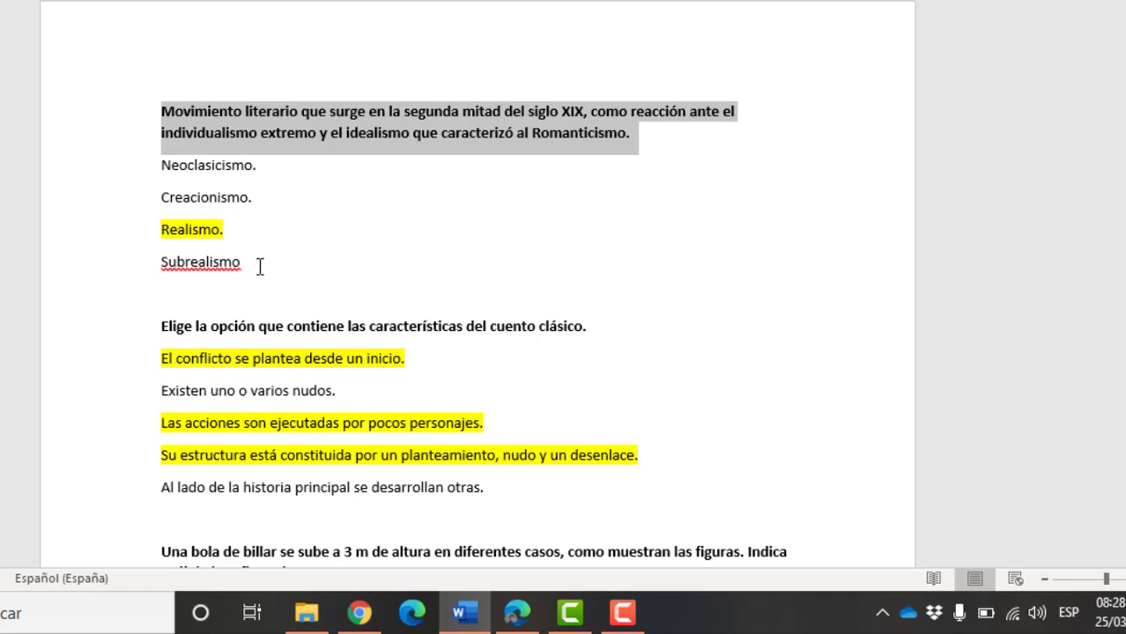
left_click_drag(259, 265, 157, 178)
key("ctrl+c")
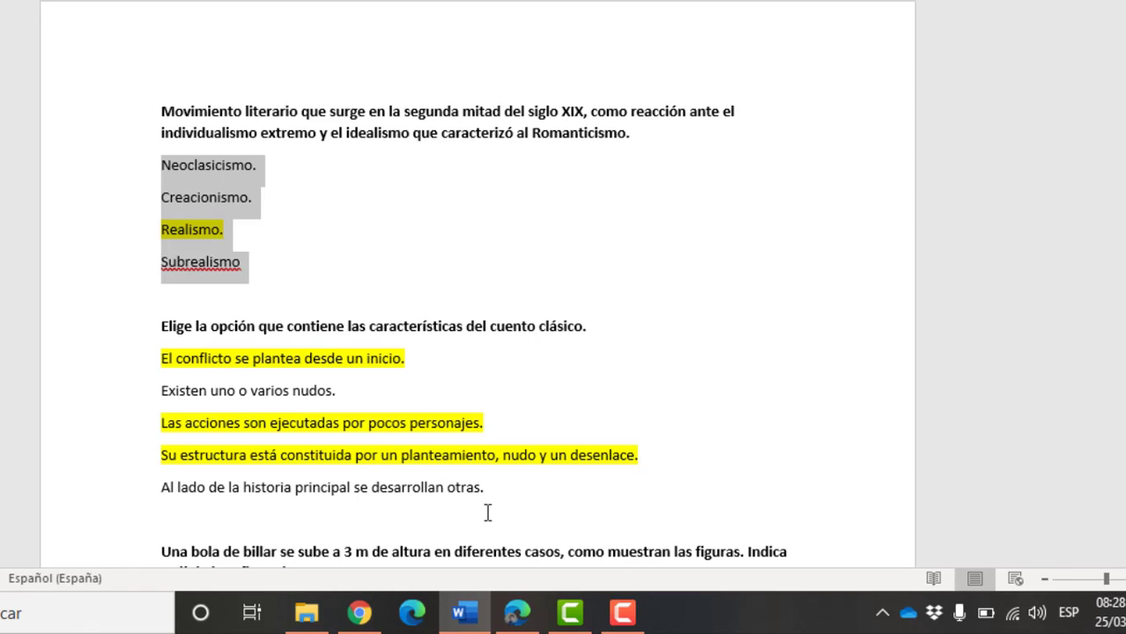
- Paste the copied answers into question 1 in Forms, starting at Opción 1, and delete the leftover Opción 2
left_click(520, 617)
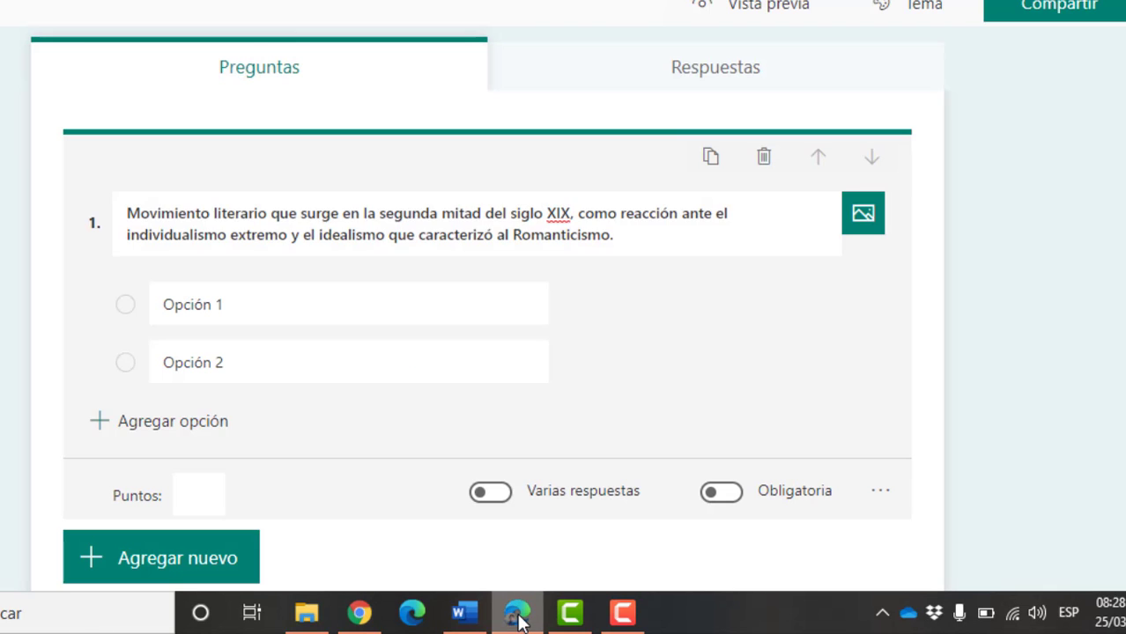
left_click(231, 304)
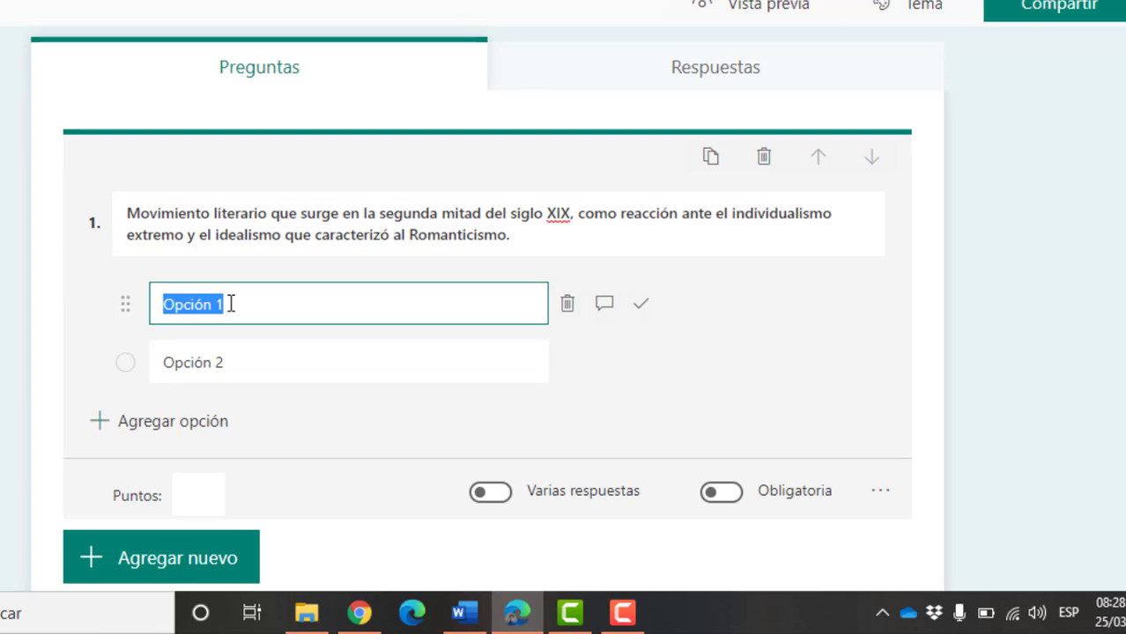
key("ctrl+v")
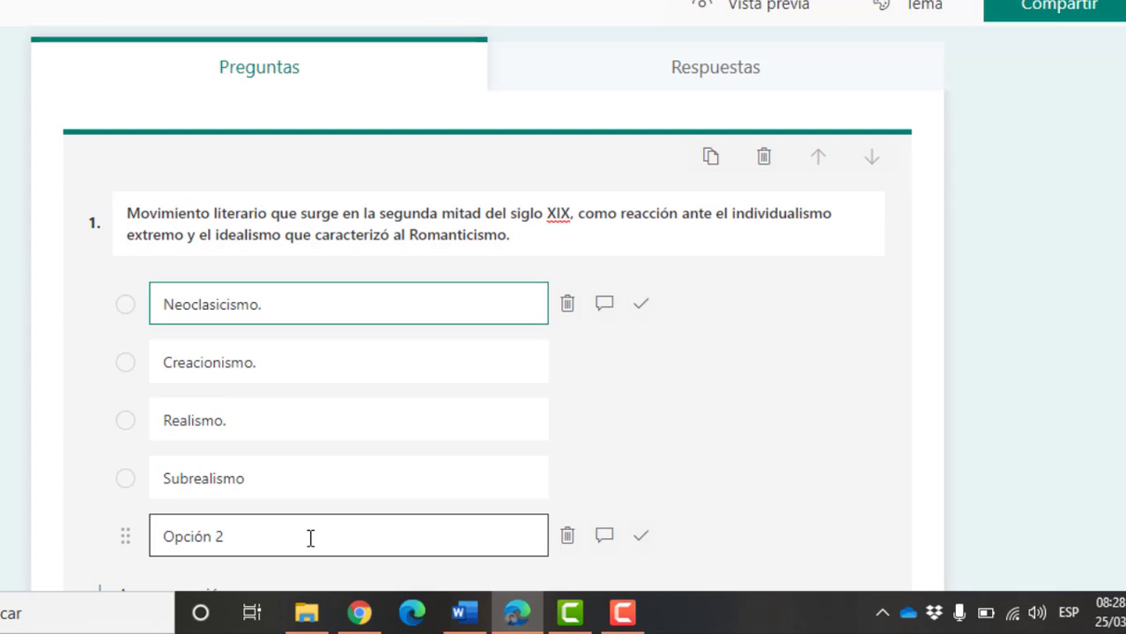
left_click(567, 536)
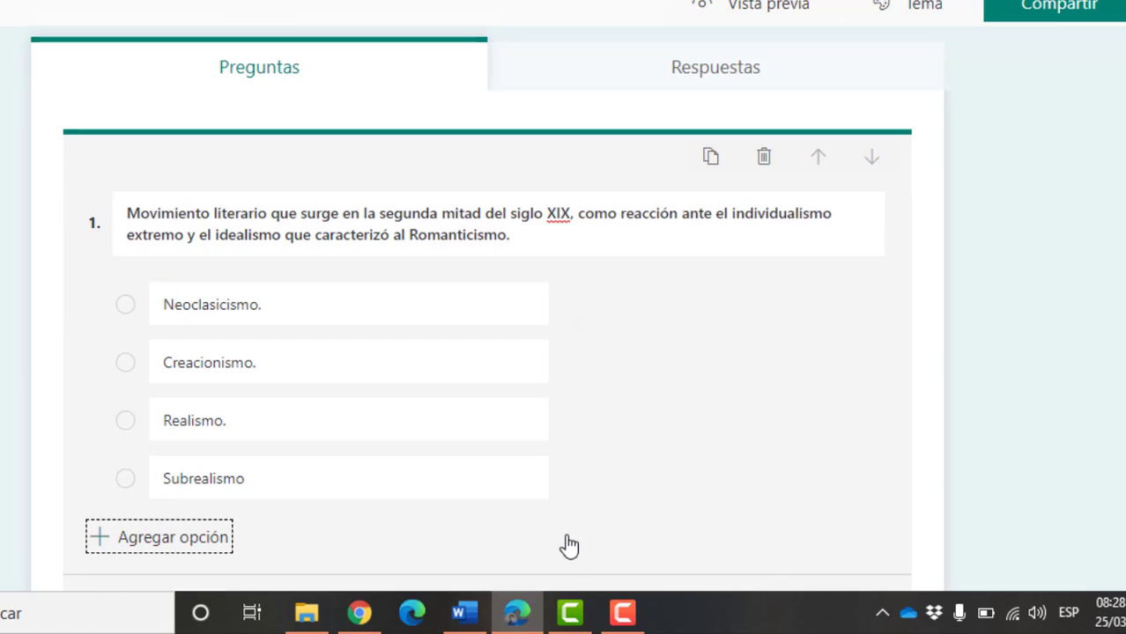
- Check the highlighted answer to the first question in the Word document and mark Realismo as question 1's correct answer in Forms
left_click(462, 615)
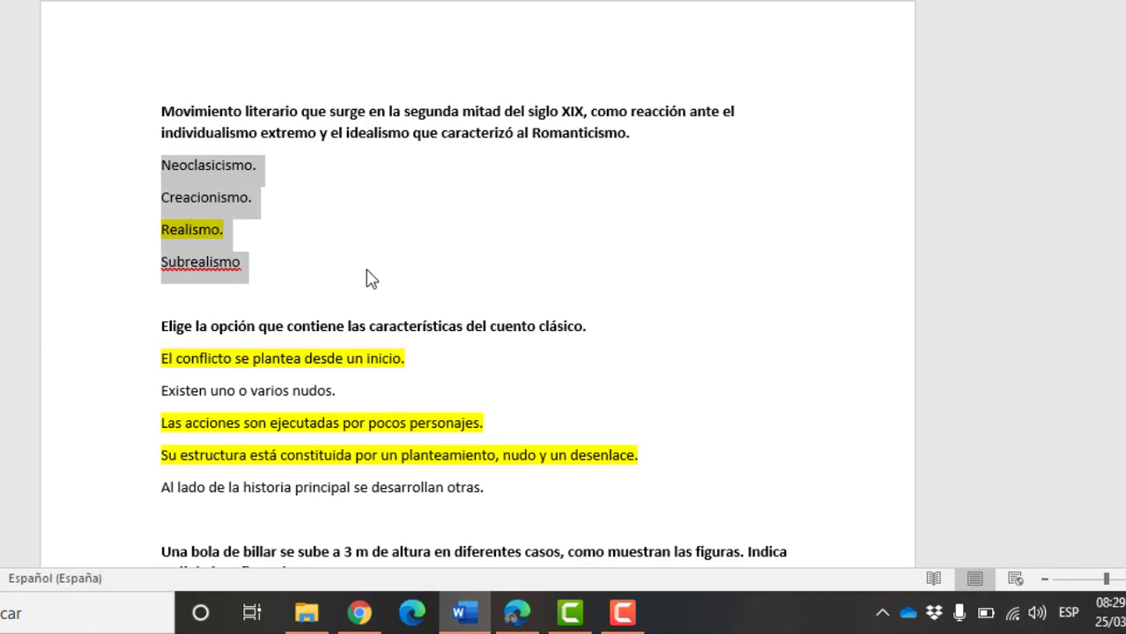
left_click(231, 239)
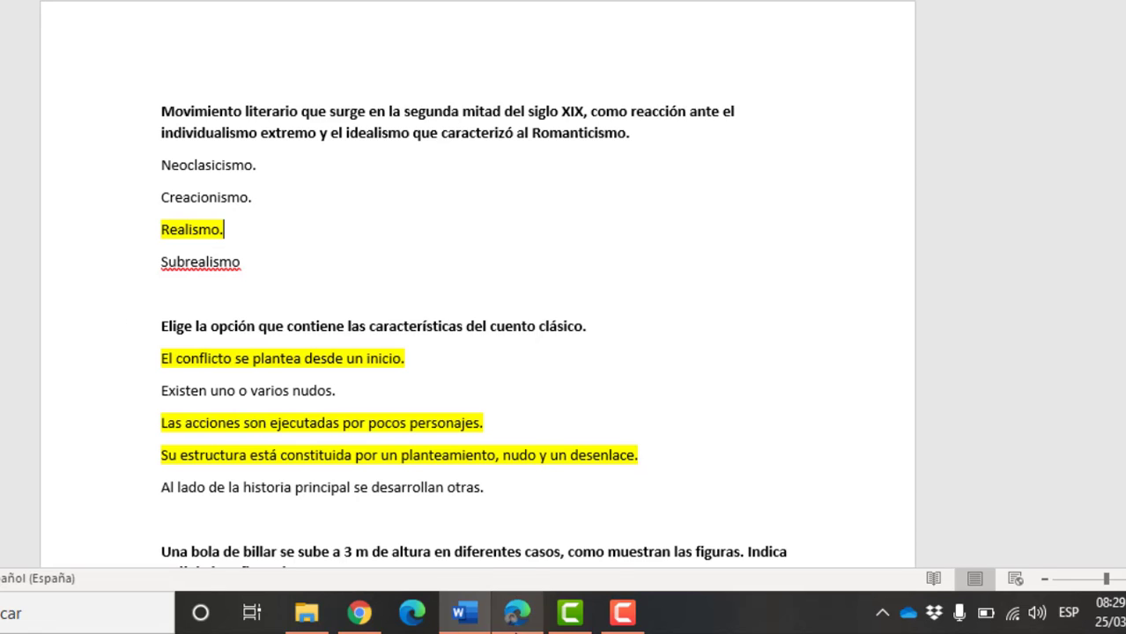
left_click(518, 614)
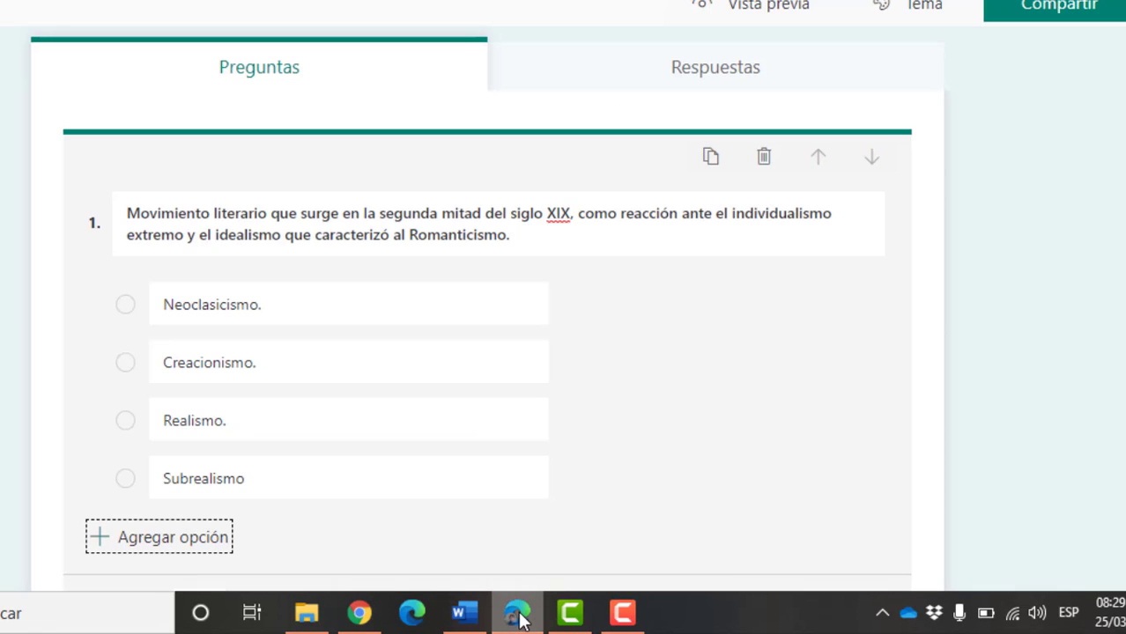
left_click(300, 424)
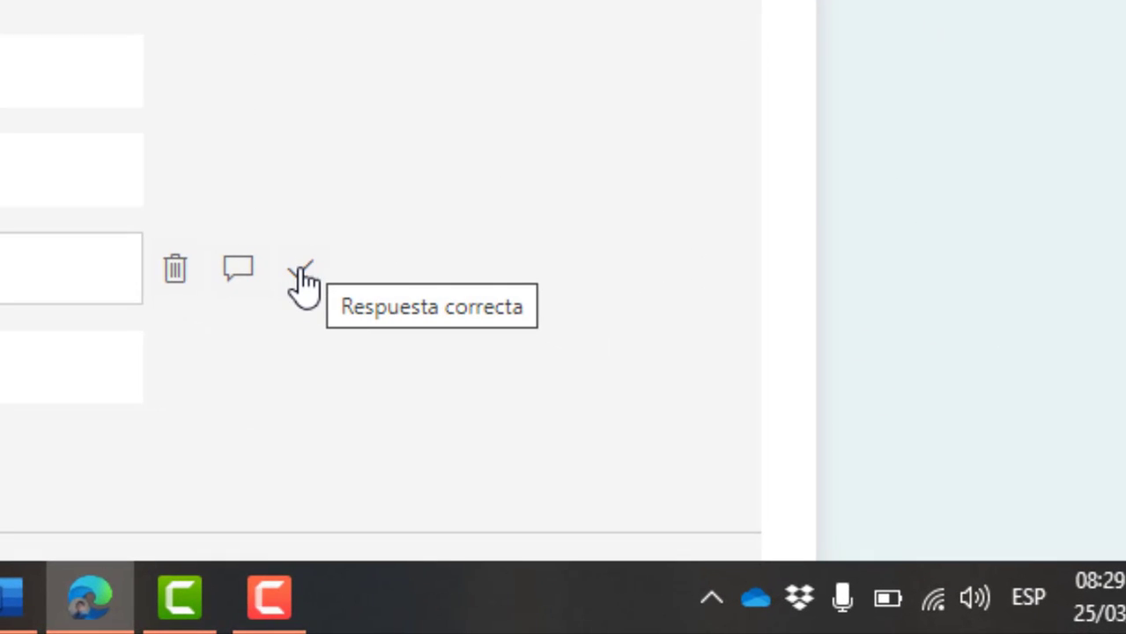
left_click(301, 275)
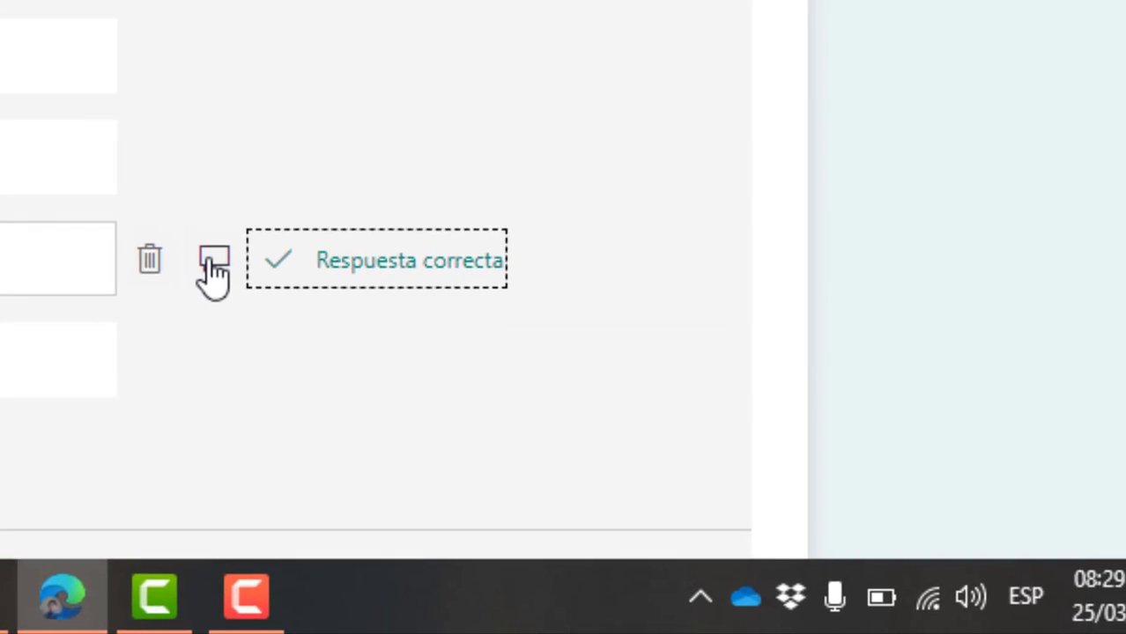
left_click(179, 249)
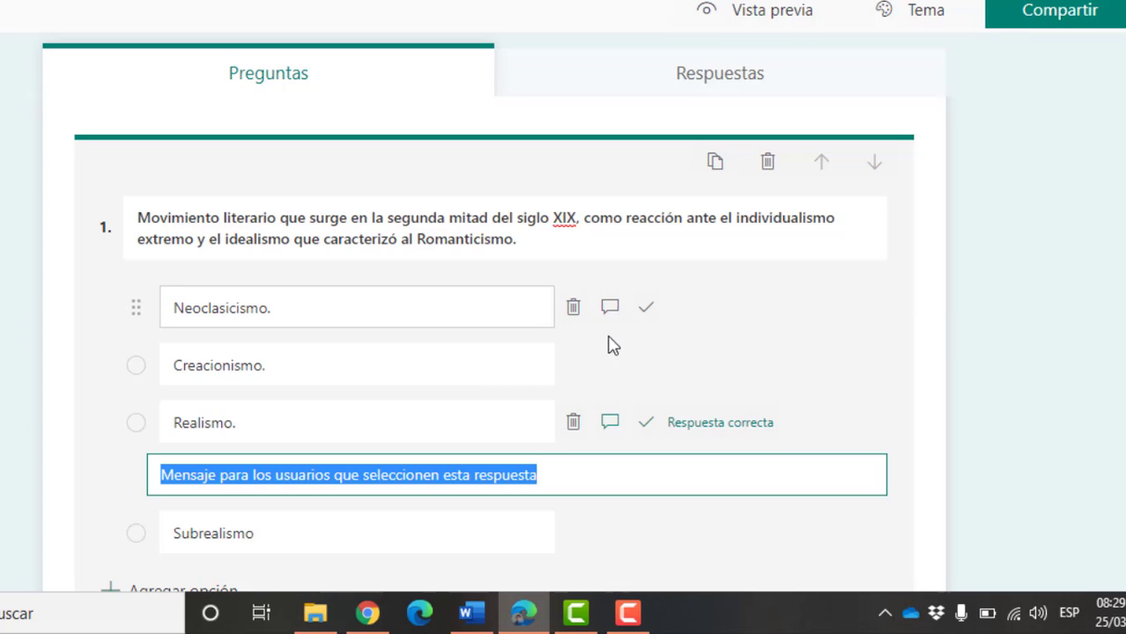
left_click(610, 428)
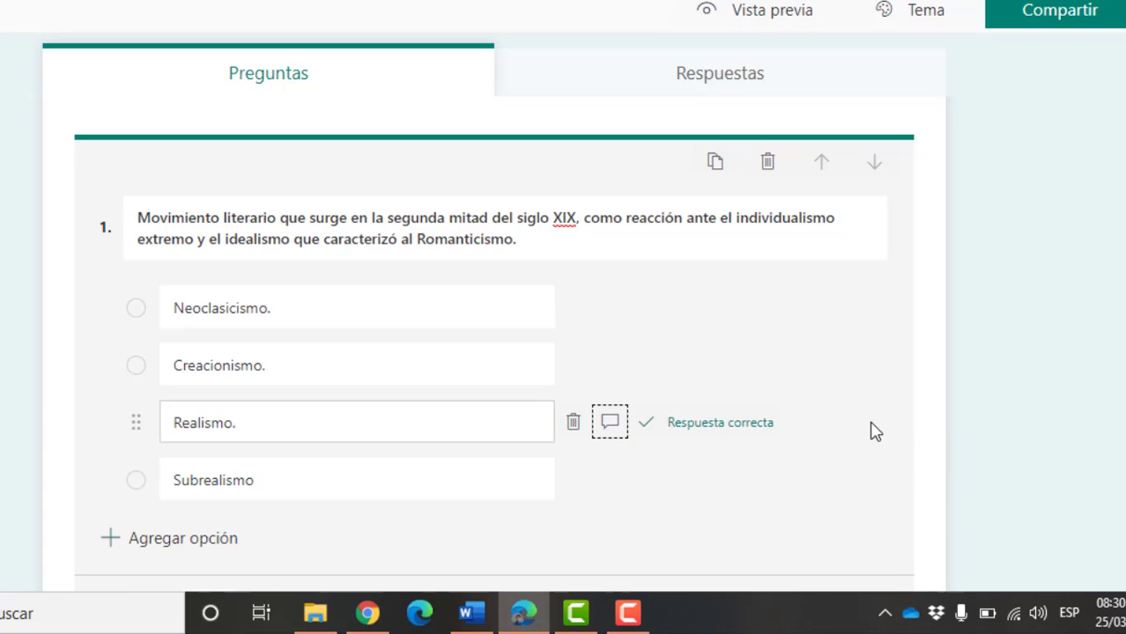
- Set question 1 to 2 points and make it Obligatoria
scroll(875, 431, "down", 2)
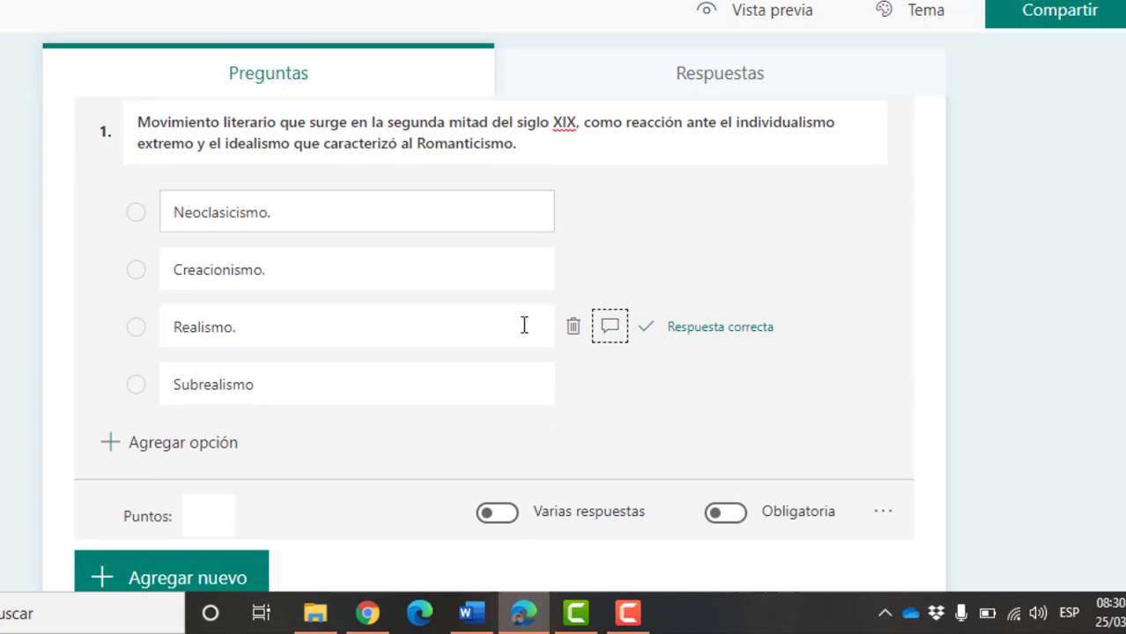
left_click(201, 522)
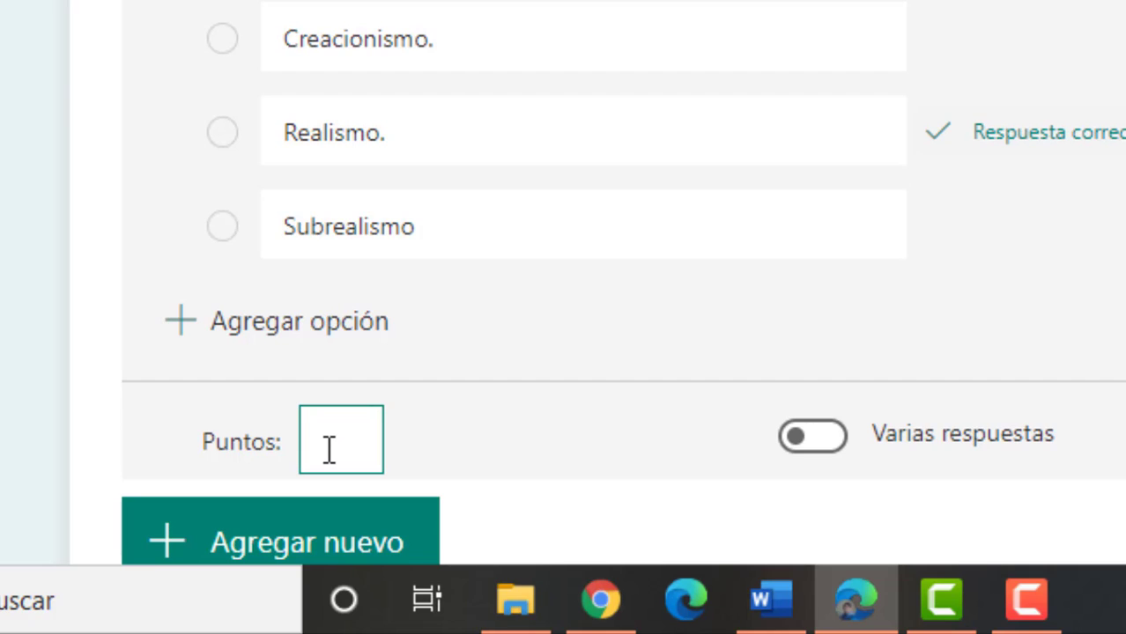
type("2")
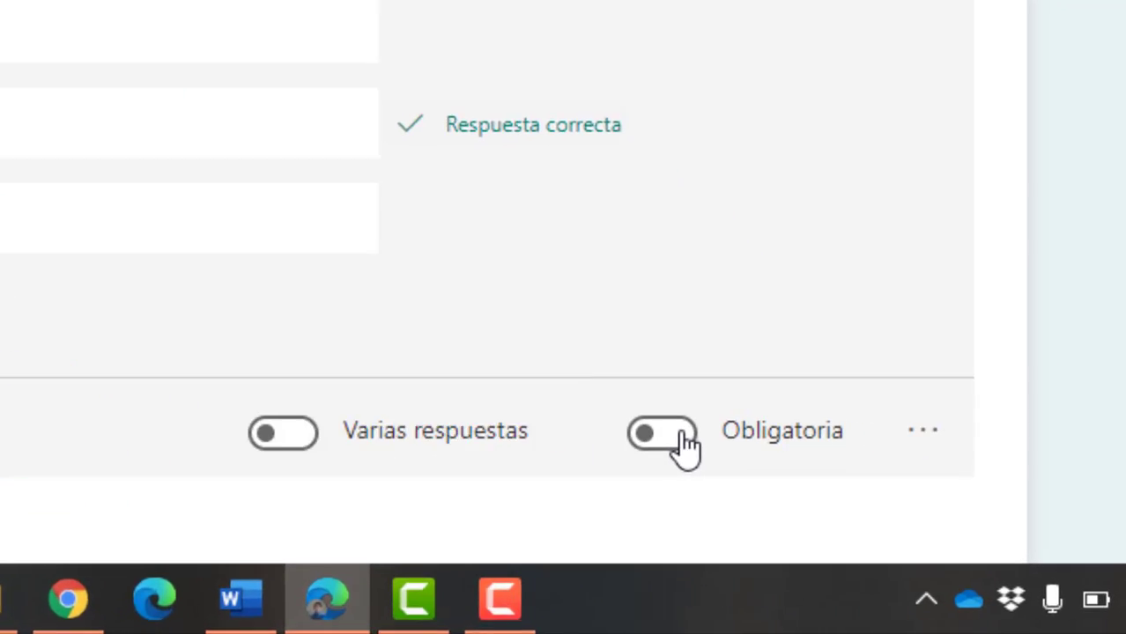
left_click(826, 503)
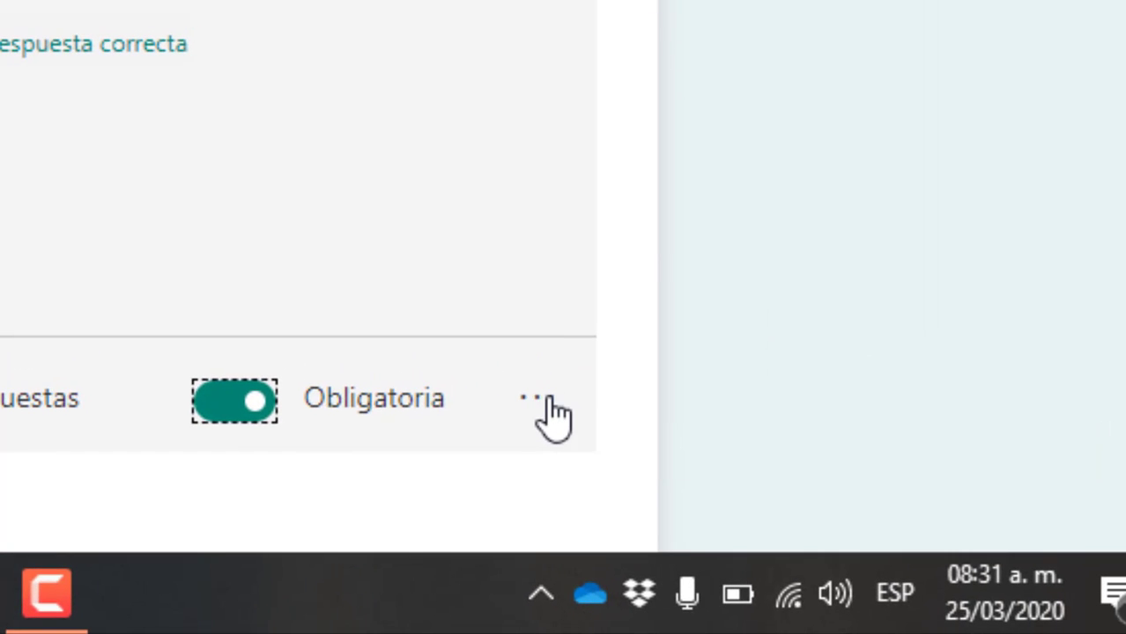
- Try showing question 1's answers as a Menú desplegable and open its answer list in the form preview
left_click(551, 412)
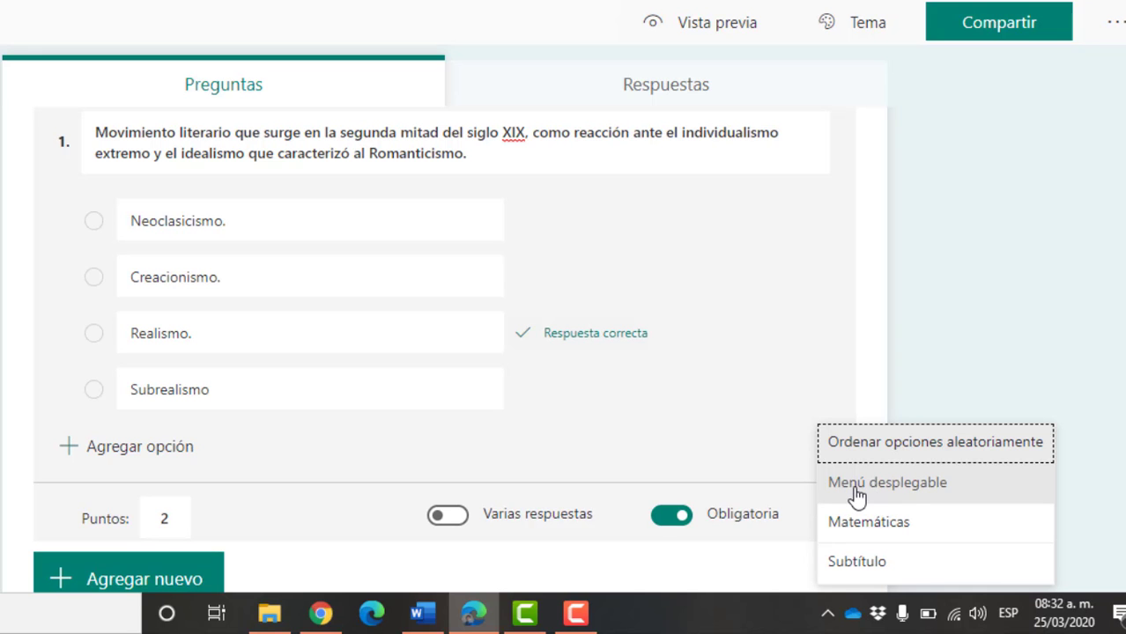
left_click(857, 493)
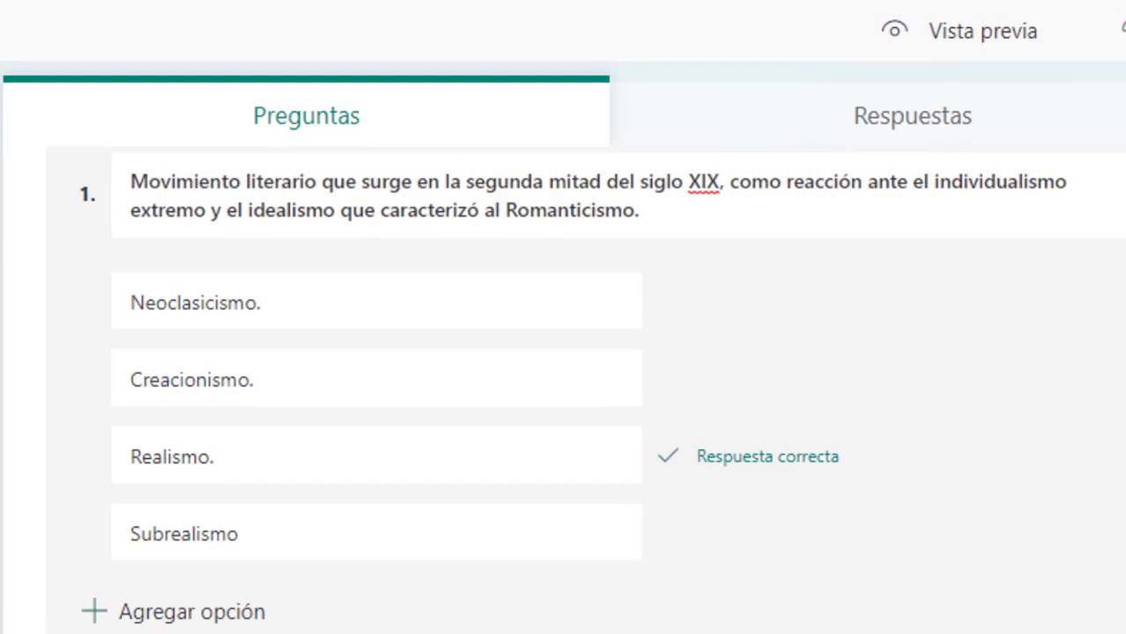
left_click(1011, 54)
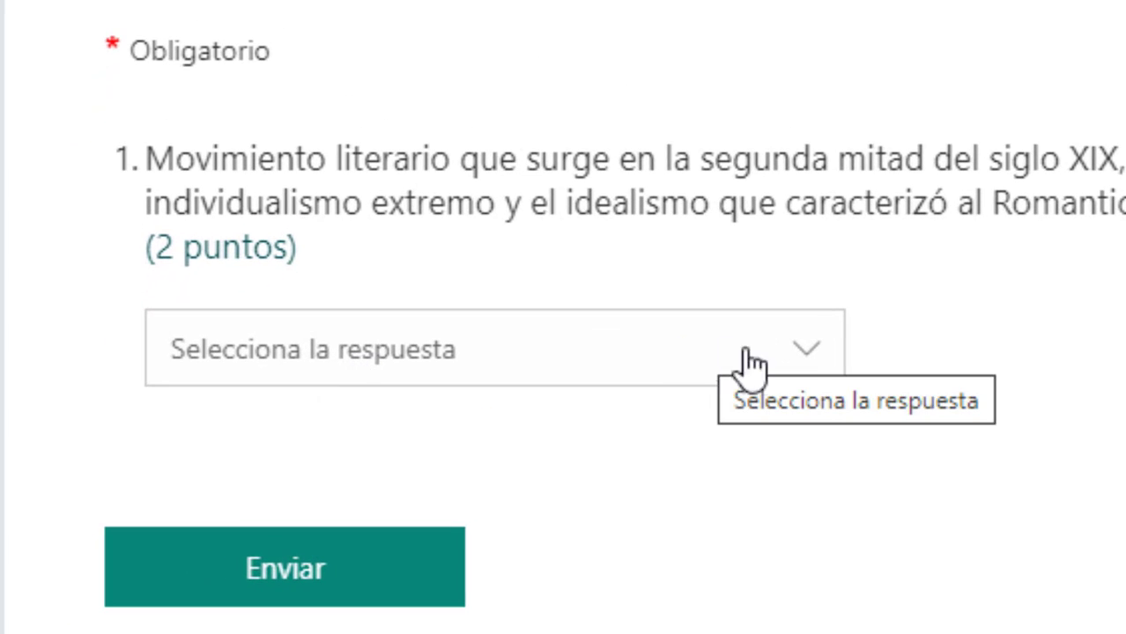
left_click(809, 354)
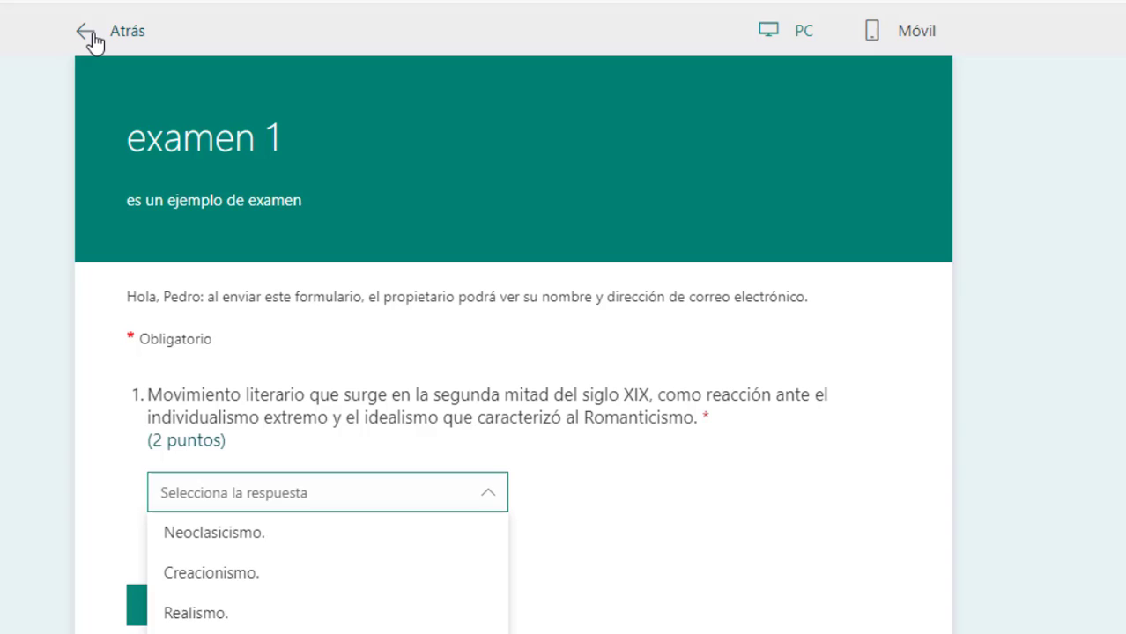
left_click(92, 40)
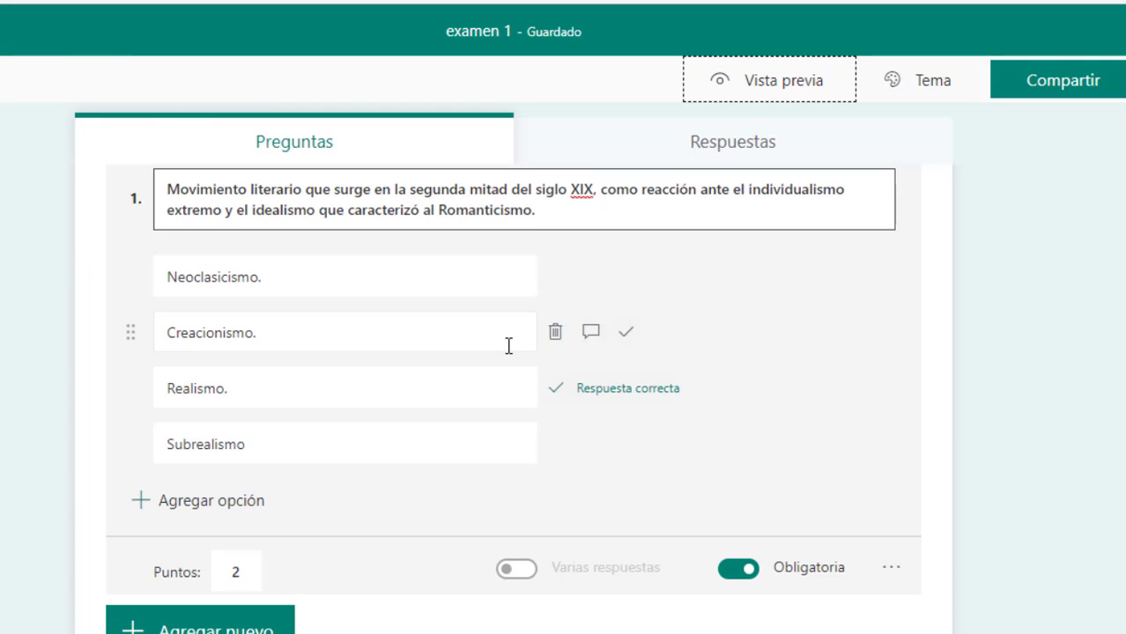
- Turn off the Menú desplegable display for question 1 and preview the form
left_click(895, 578)
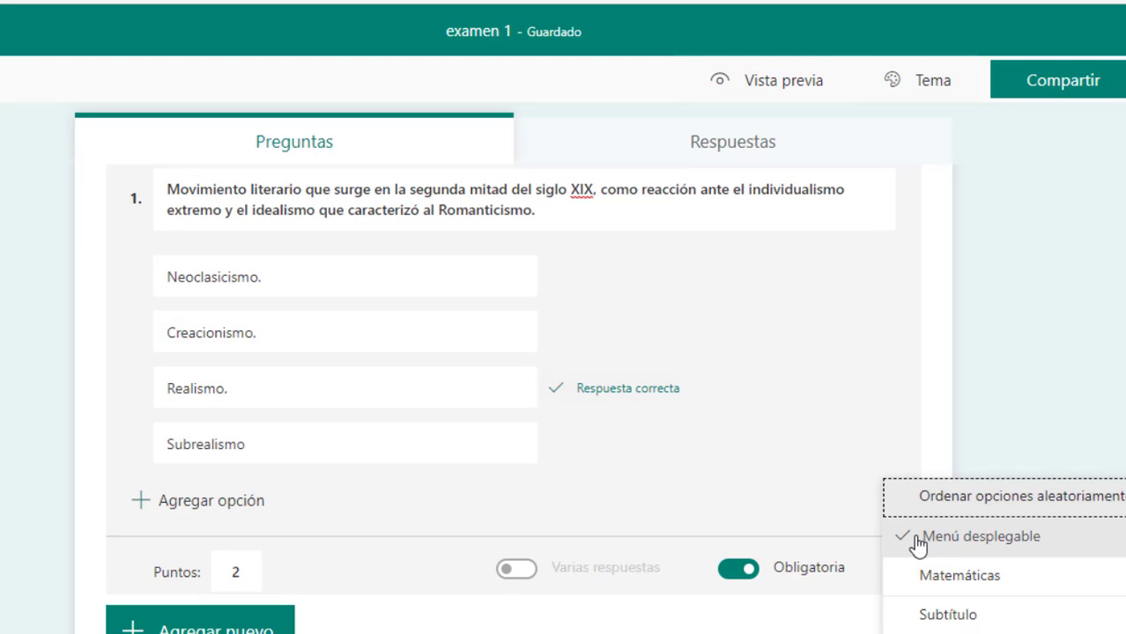
left_click(916, 545)
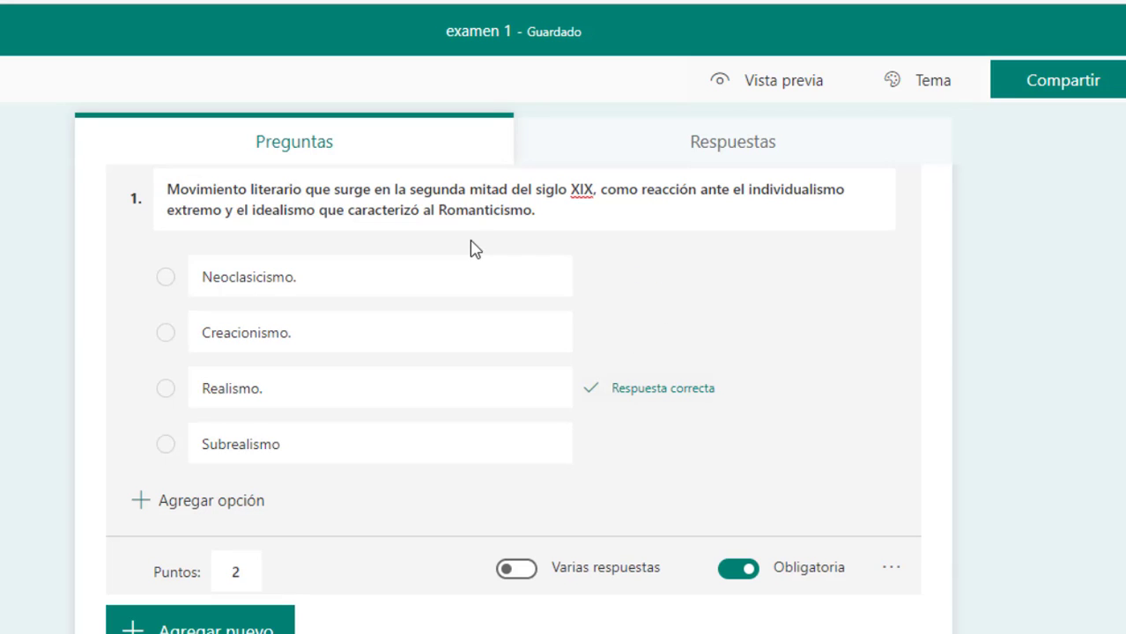
left_click(743, 88)
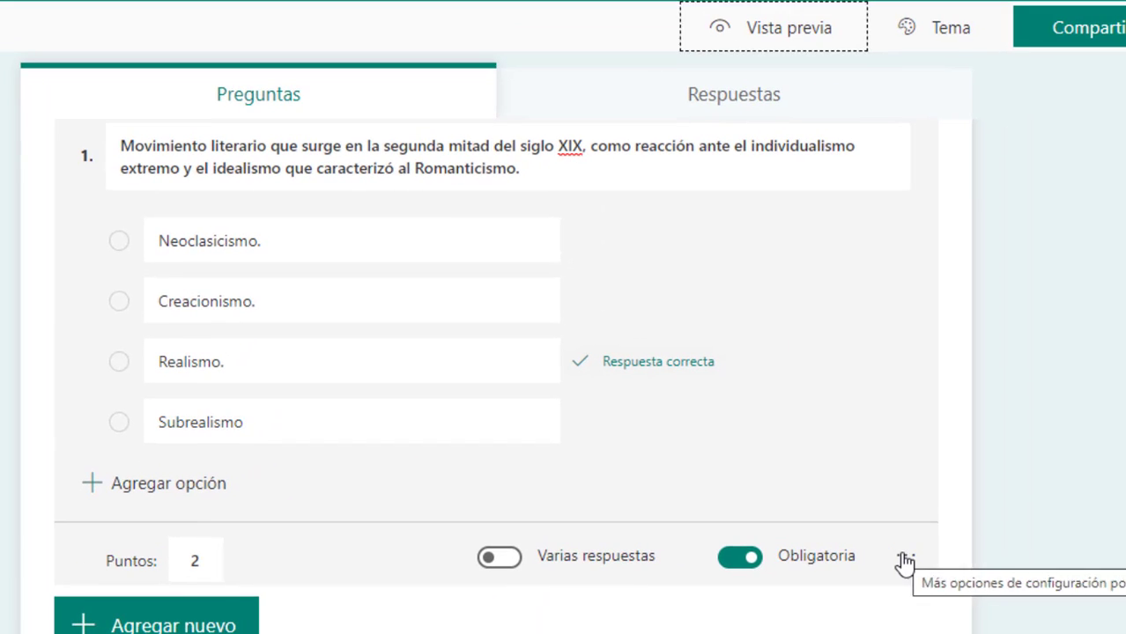
- Try adding a Subtítulo field to question 1 and remove it again
left_click(905, 557)
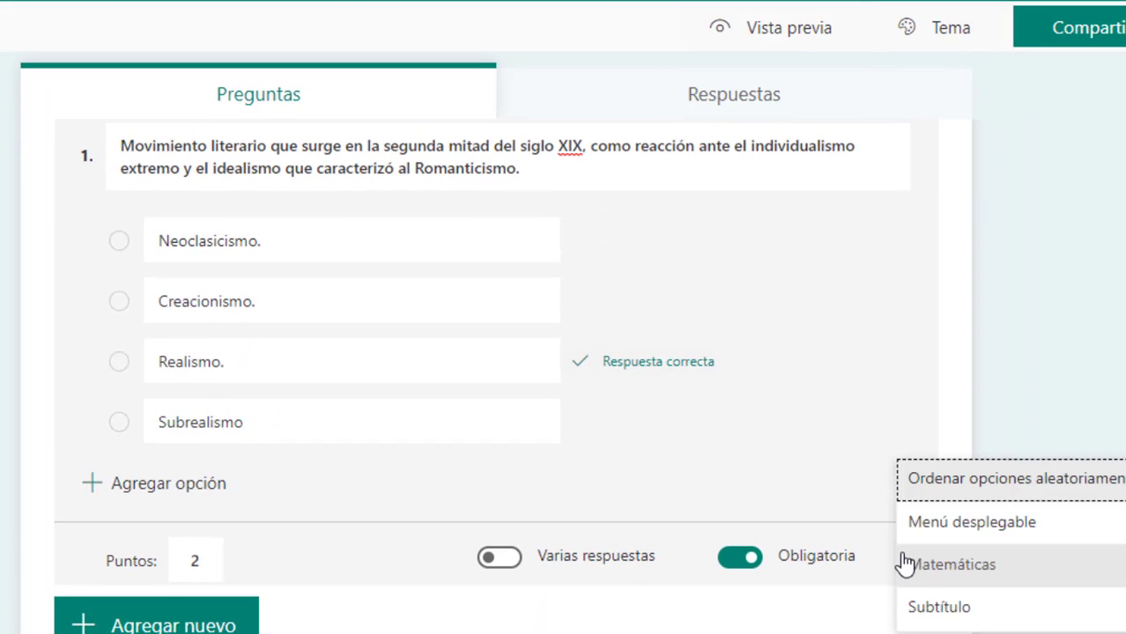
left_click(932, 617)
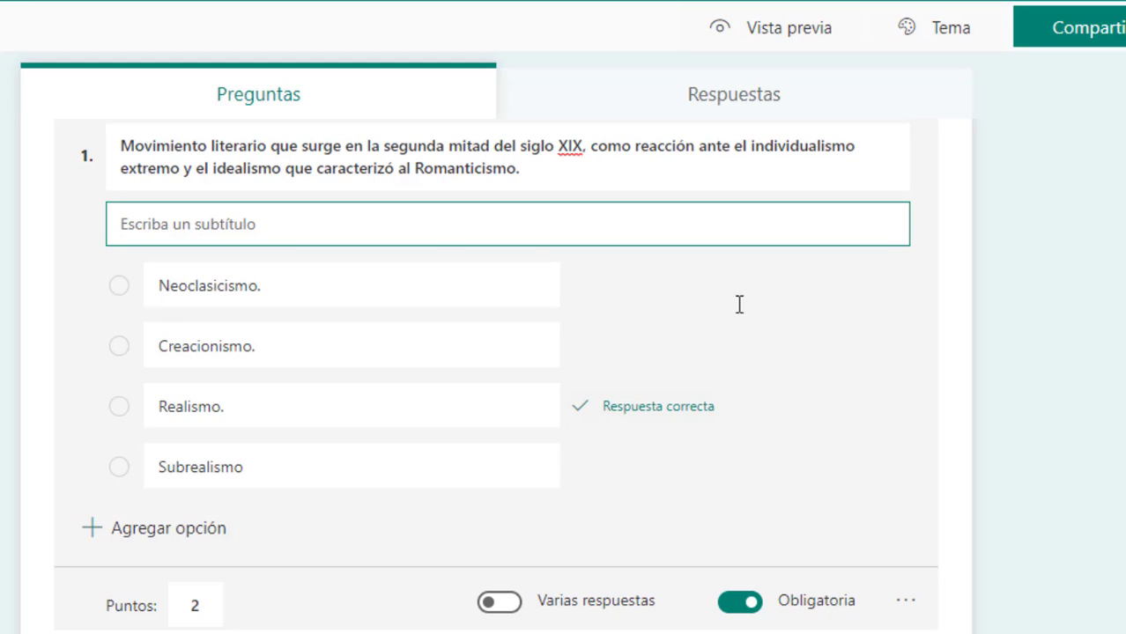
left_click(908, 606)
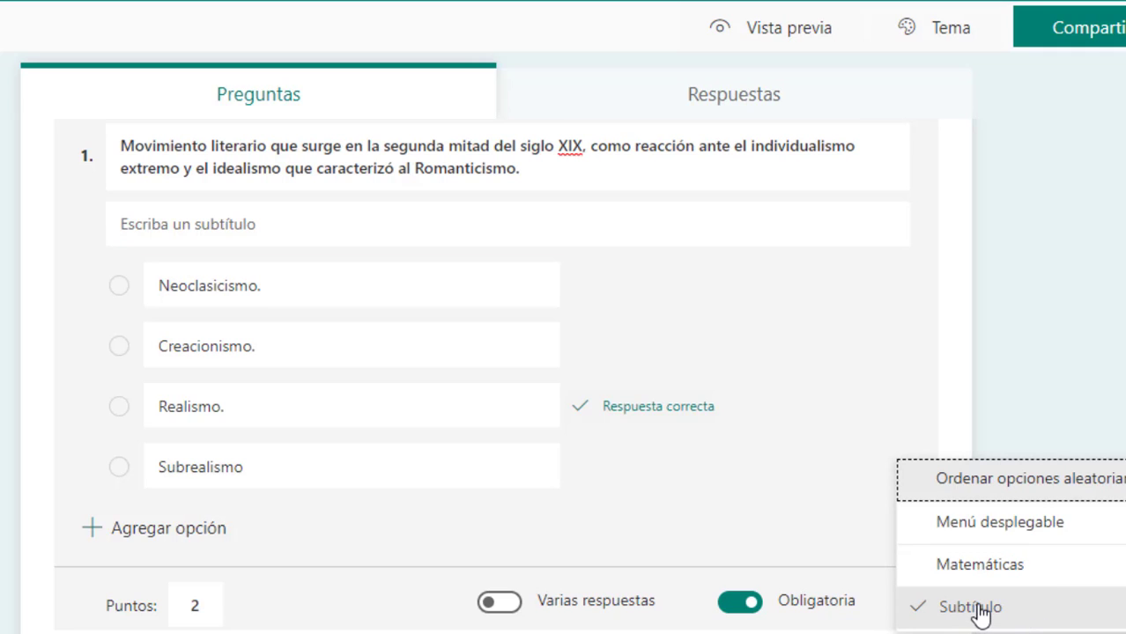
left_click(976, 608)
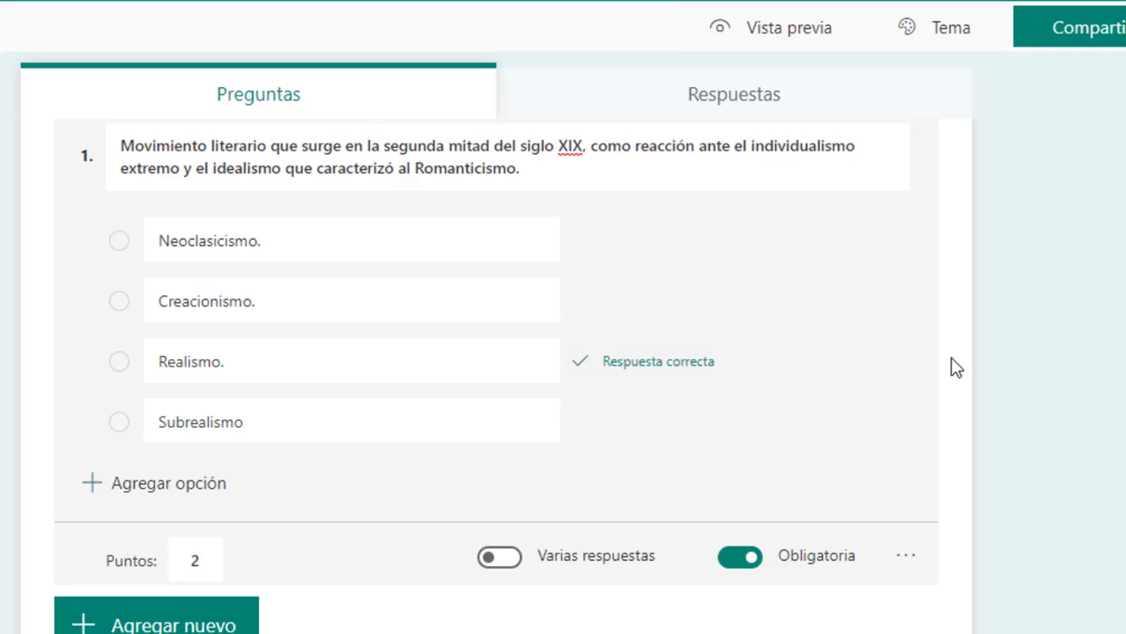
- Add a second question of the Opción type below question 1
scroll(956, 367, "down", 1)
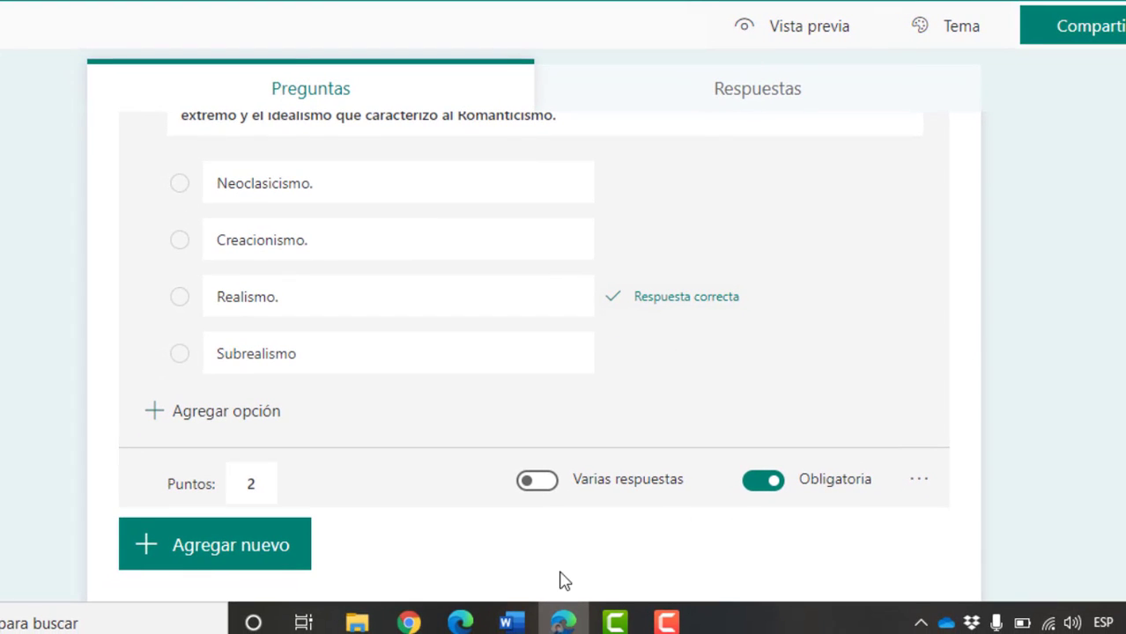
left_click(212, 555)
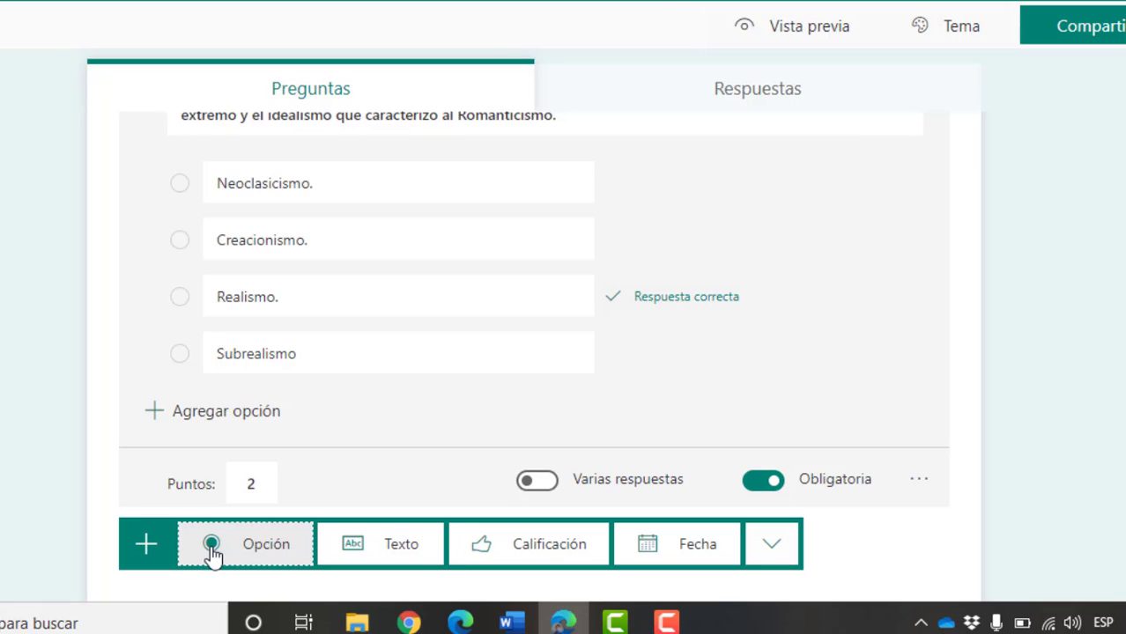
left_click(262, 548)
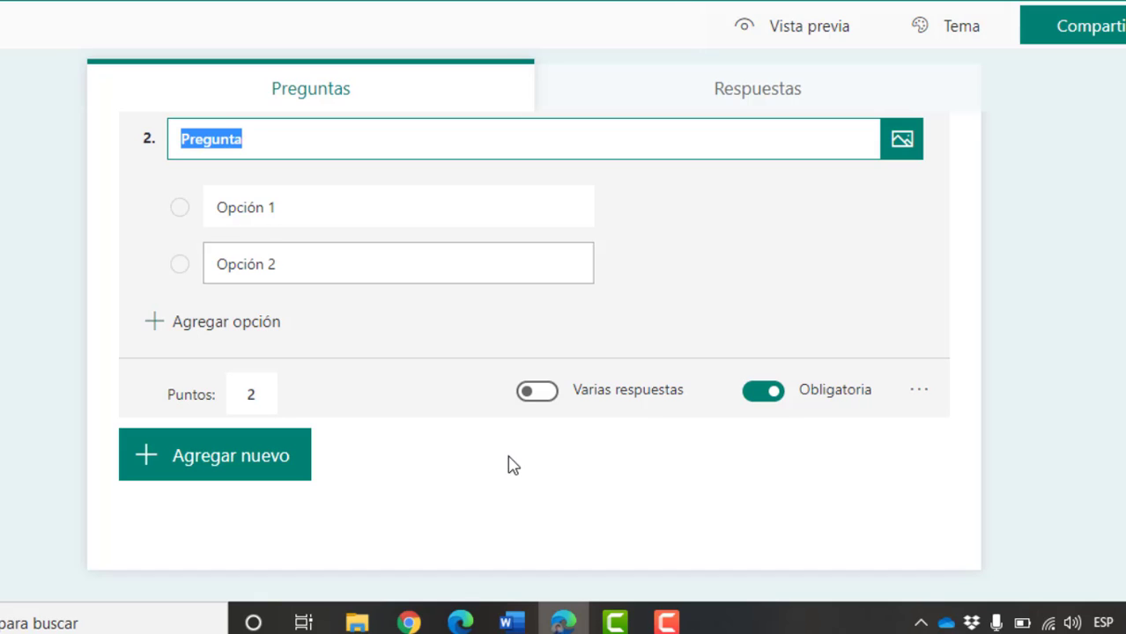
- Copy the question "Elige la opción que contiene las características del cuento clásico." from Word and paste it as question 2's text
left_click(511, 626)
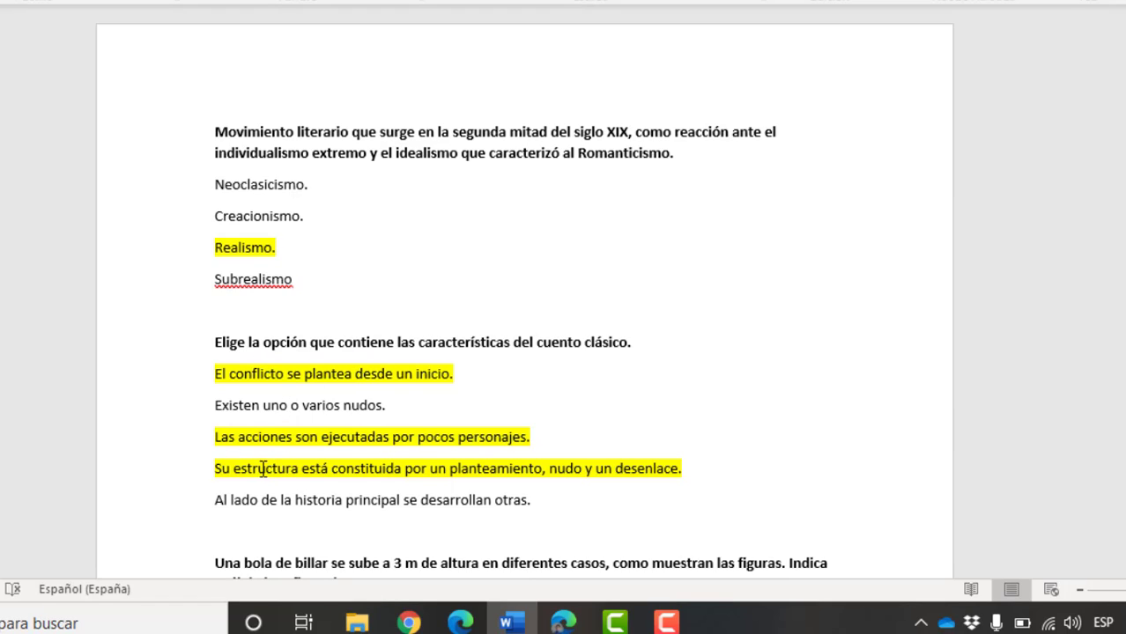
left_click(168, 357)
key("ctrl+c")
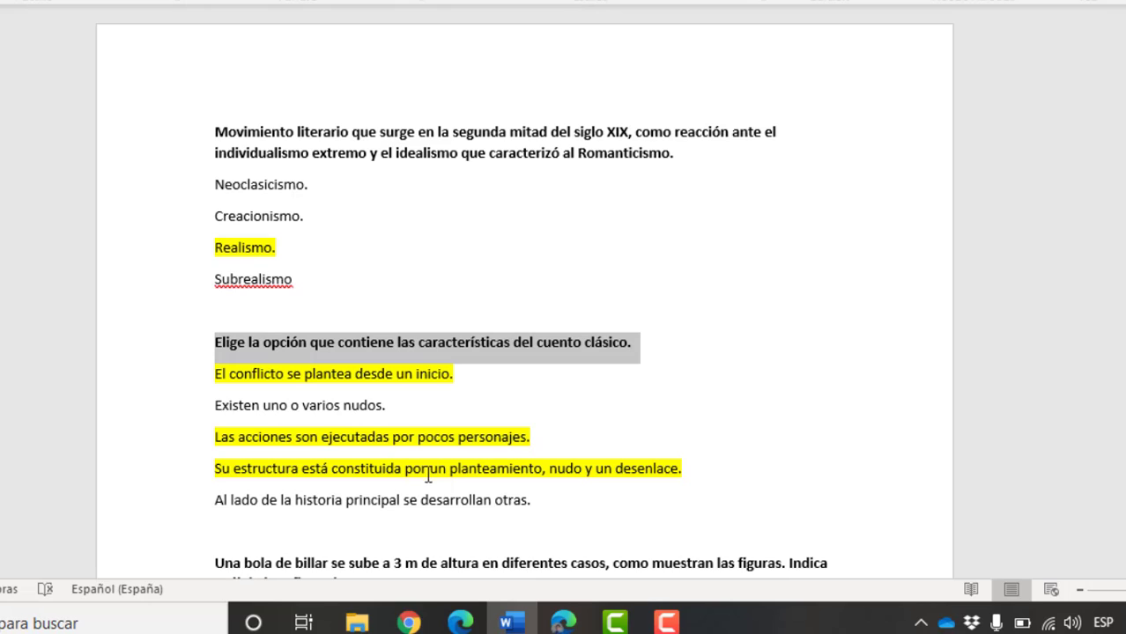
left_click(563, 623)
mouse_move(423, 212)
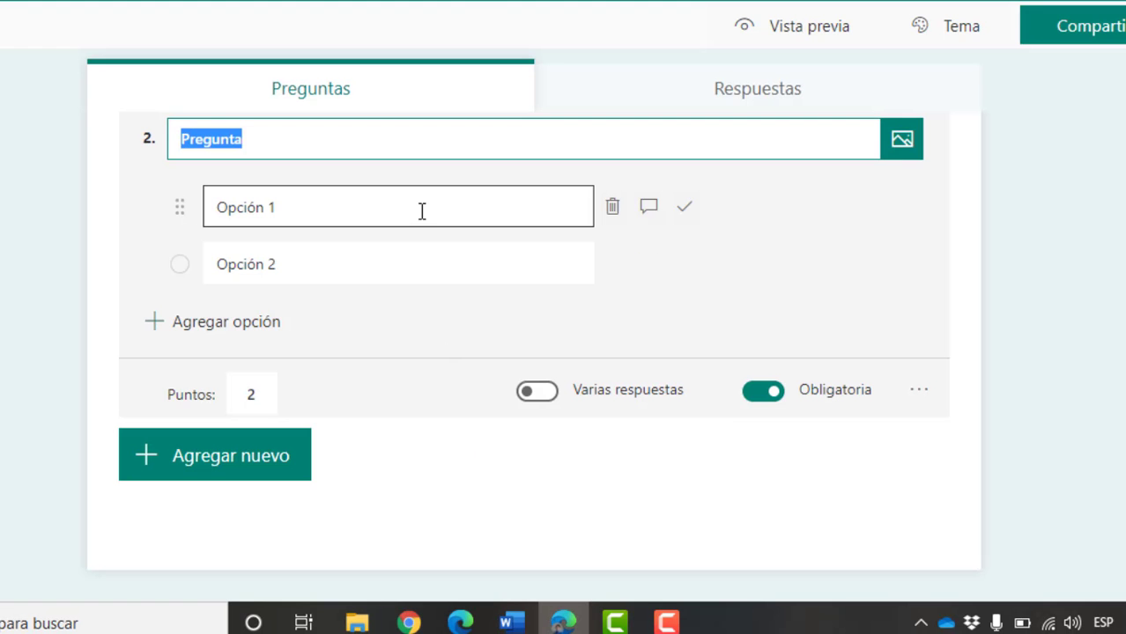
key("ctrl+v")
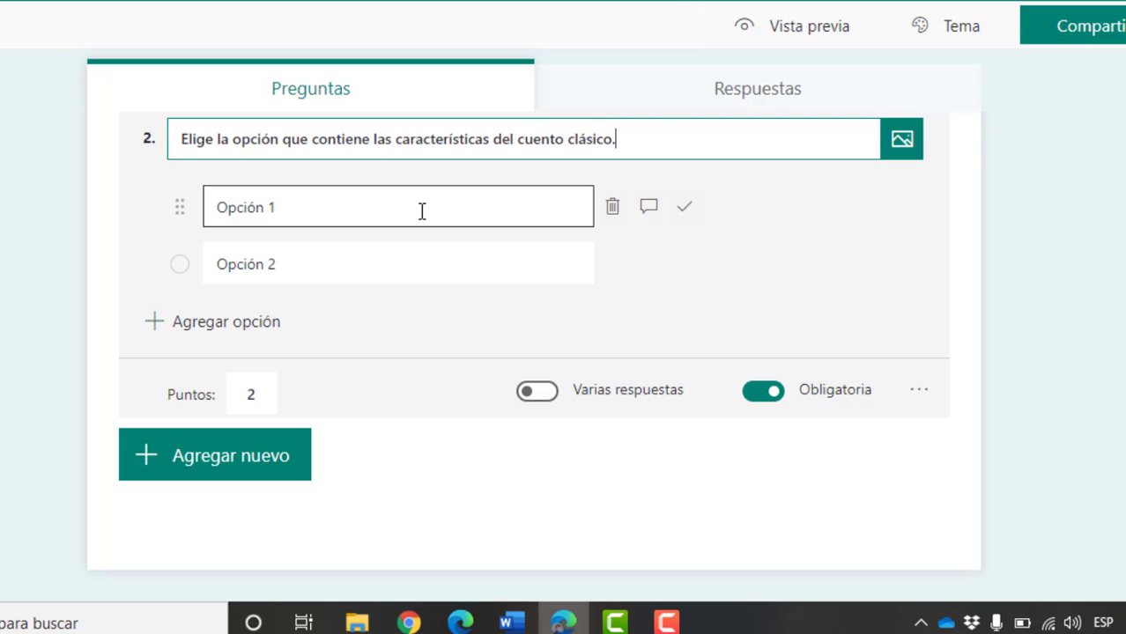
- Change "la opción" to "las opciones" in question 2's text
left_click(231, 138)
type("s")
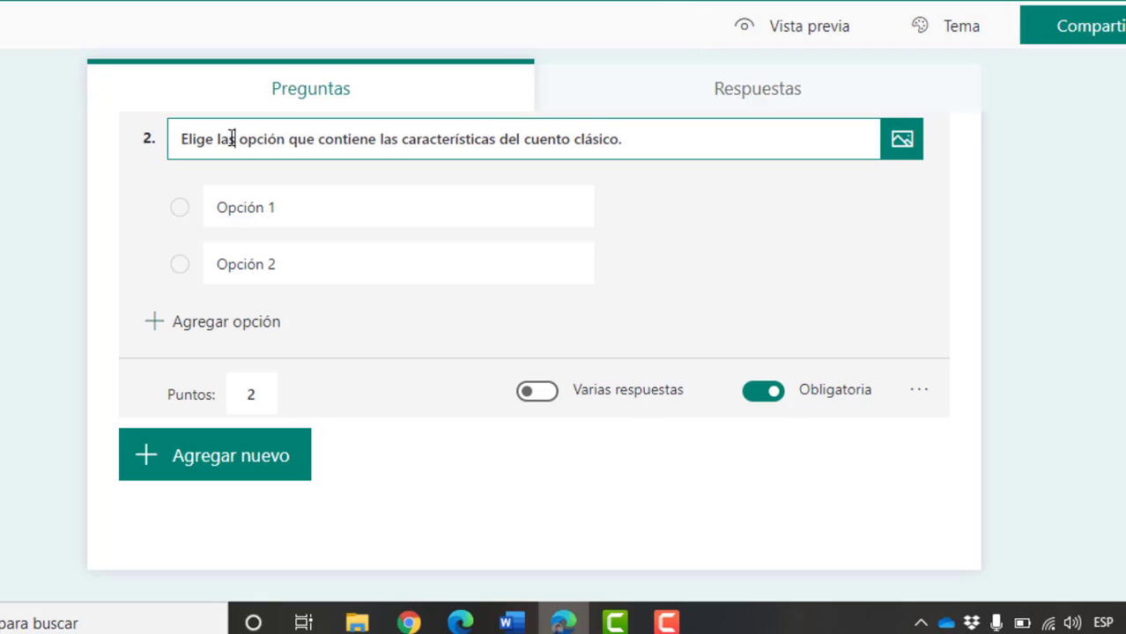
left_click(282, 138)
type("es")
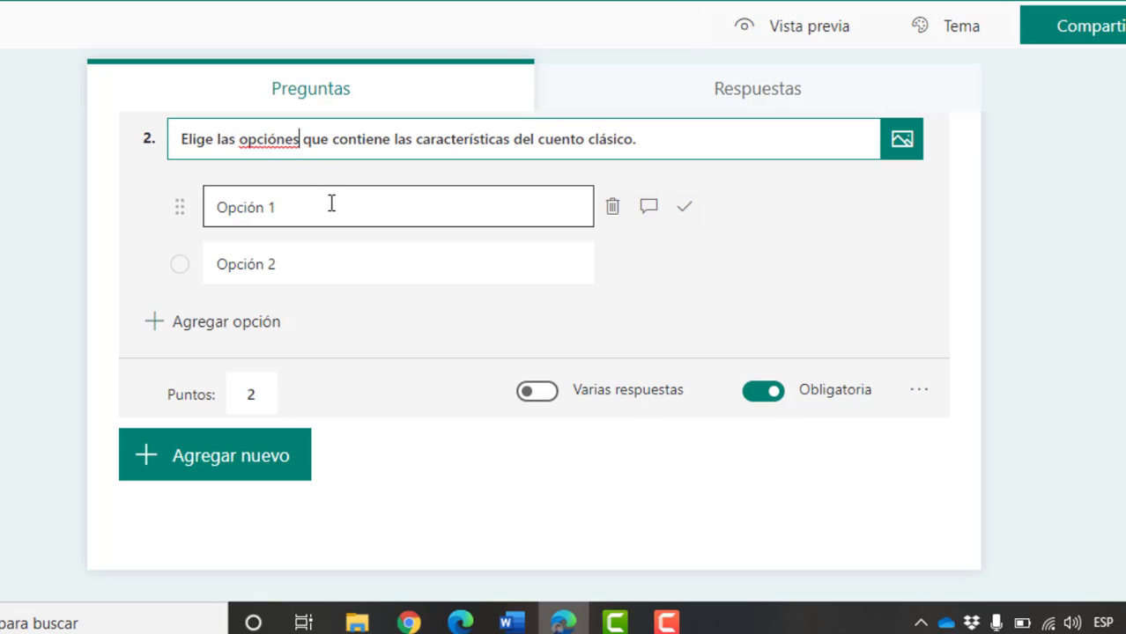
left_click(278, 138)
key("BackSpace")
type("o")
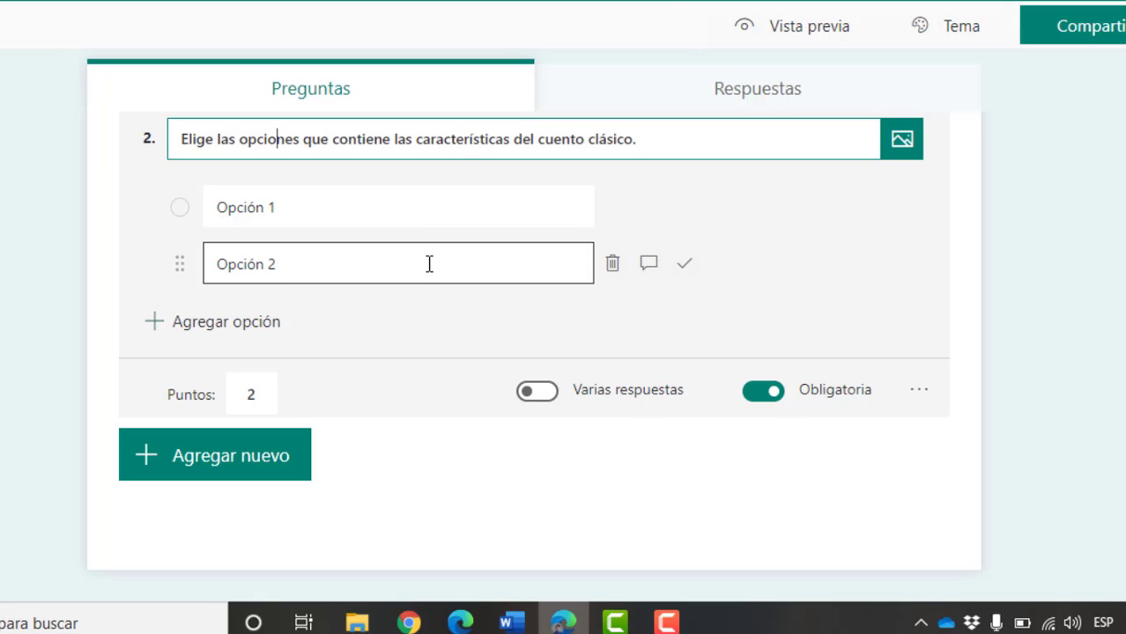
- Copy the five classic story answers, from "El conflicto se plantea" to "Al lado de la historia", in Word and return to Forms
left_click(512, 622)
left_click_drag(548, 506, 200, 364)
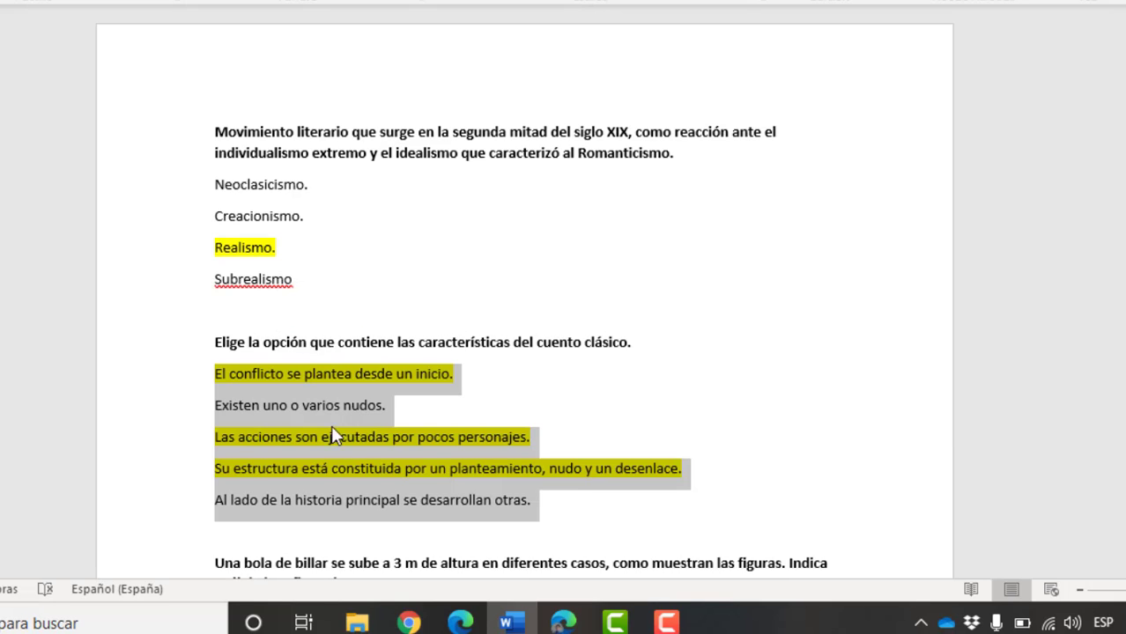
left_click(564, 625)
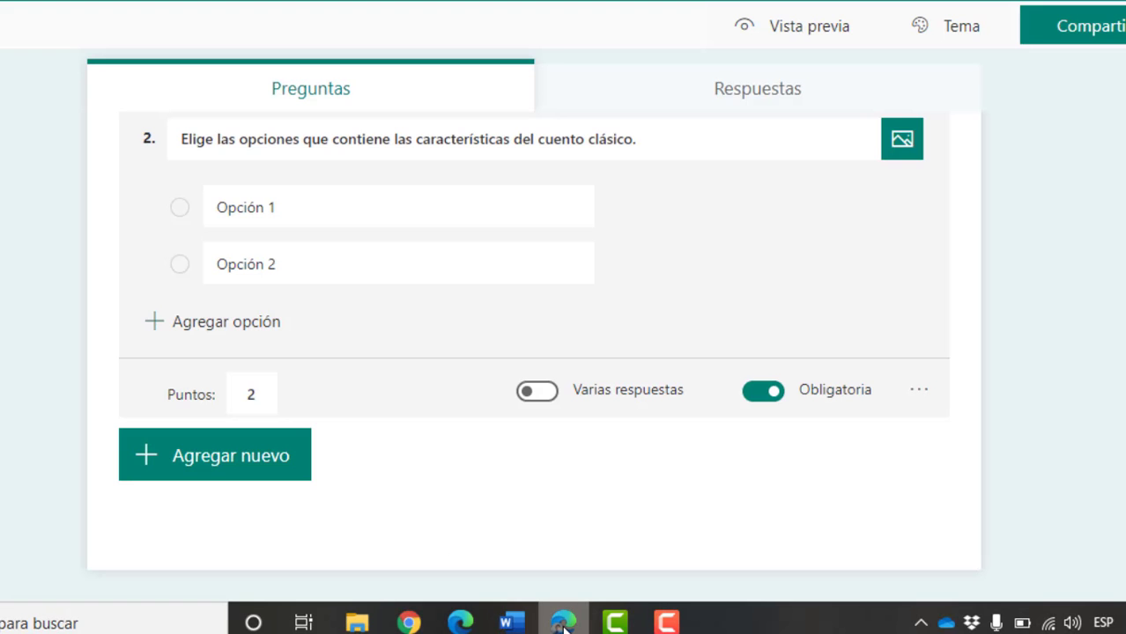
- Paste the five copied classic story answers as question 2's options and delete the leftover "Opción 2"
left_click(283, 209)
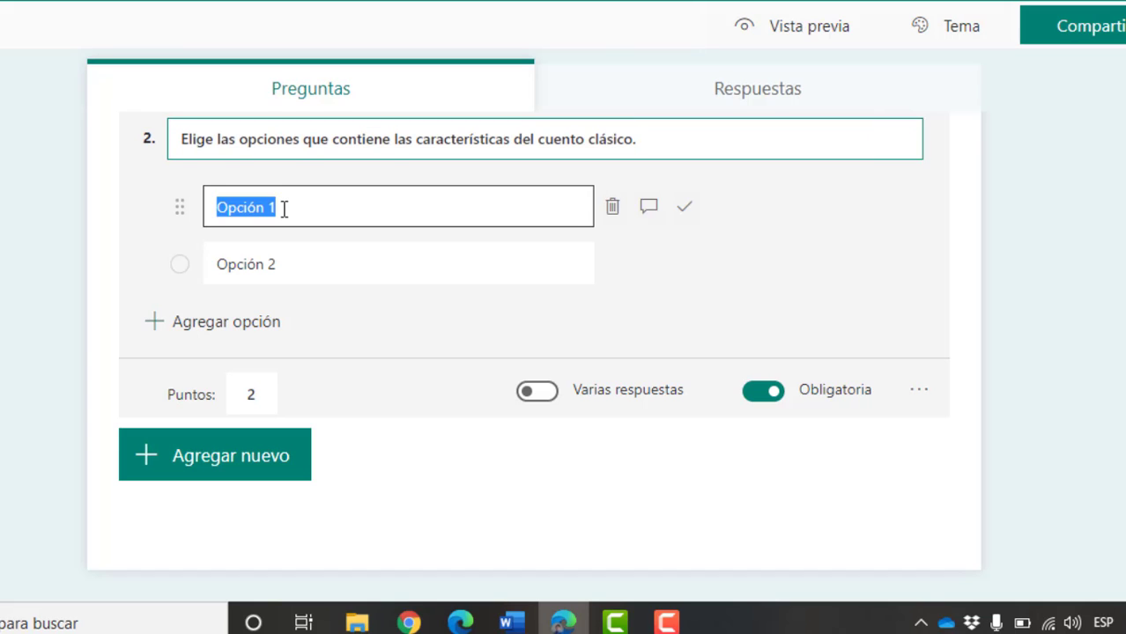
key("ctrl+v")
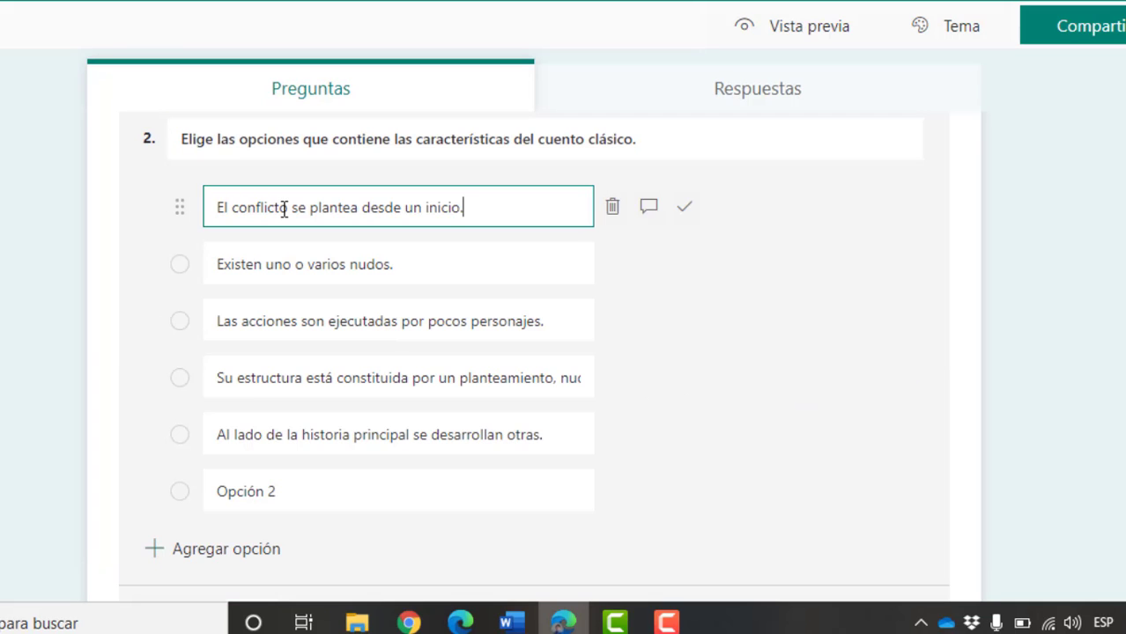
left_click(393, 495)
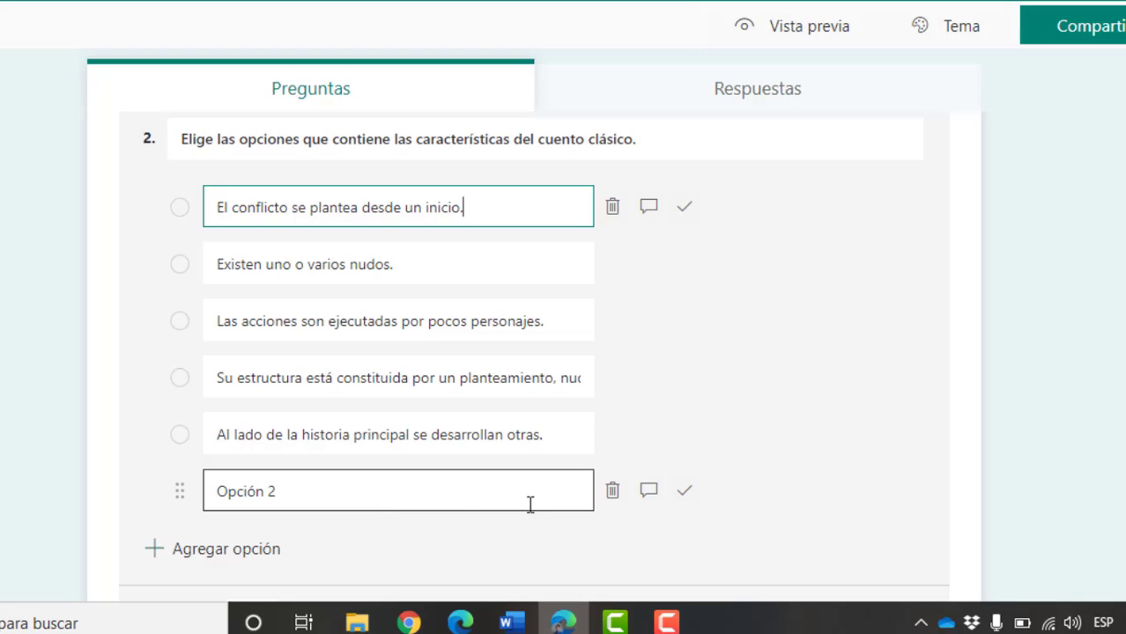
left_click(611, 497)
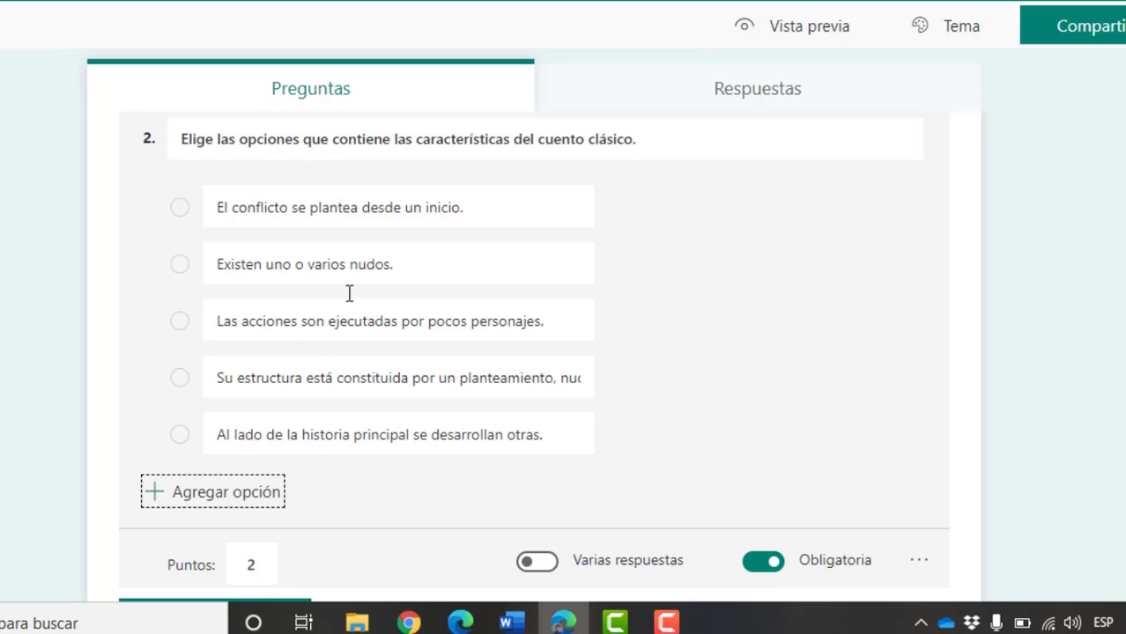
- Allow several answers in question 2 and mark "El conflicto se plantea", "Las acciones son ejecutadas" and "Su estructura está constituida" as correct
left_click(539, 563)
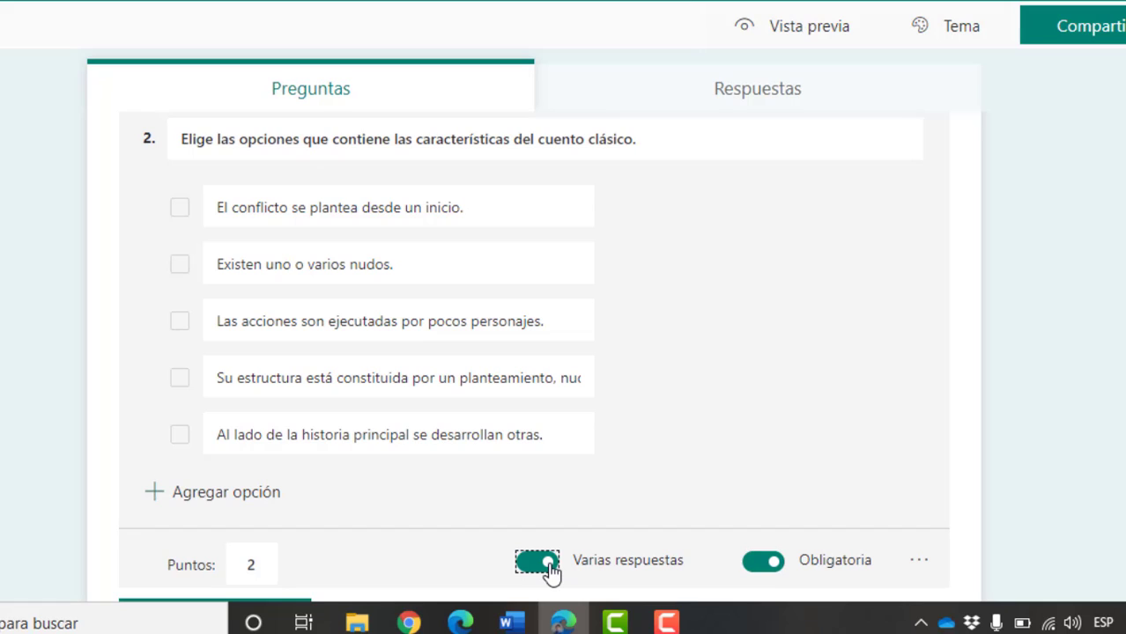
mouse_move(583, 221)
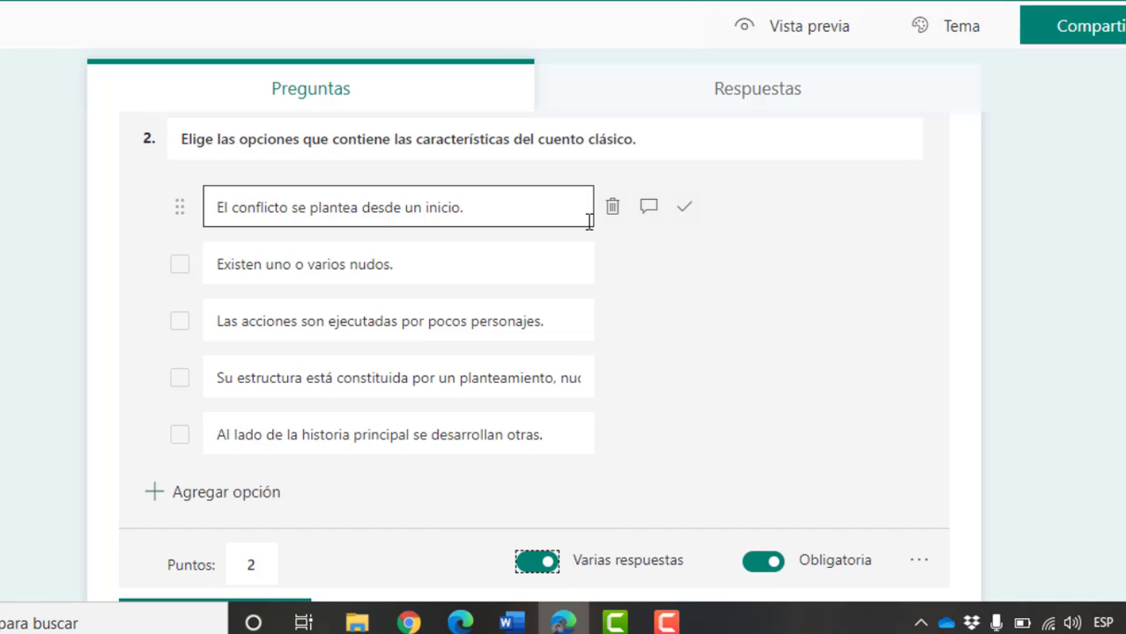
left_click(685, 215)
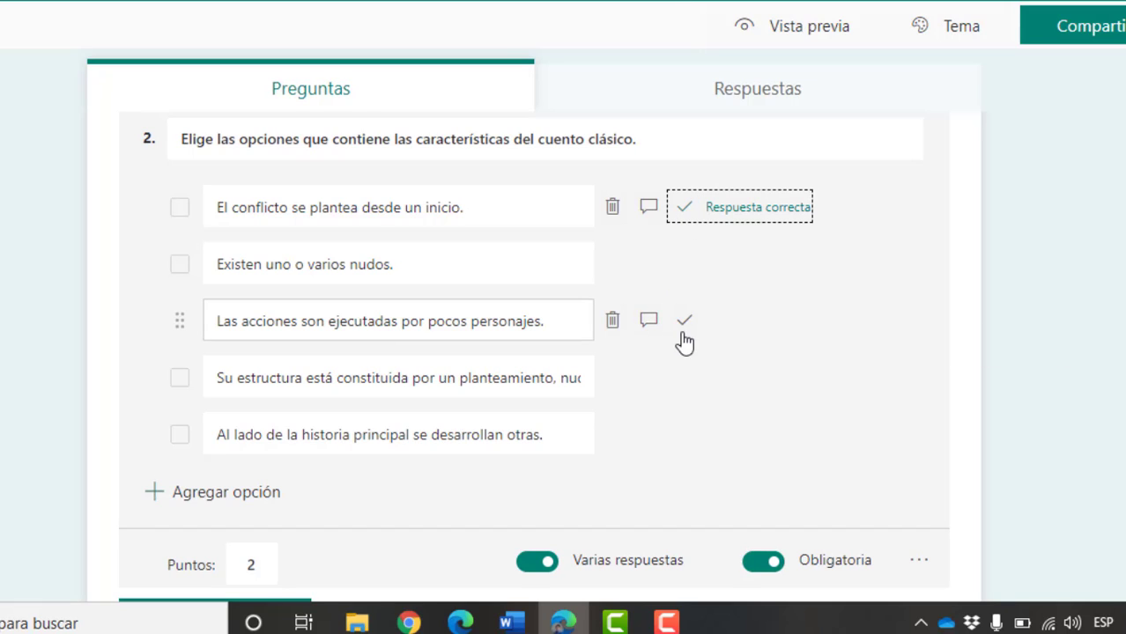
left_click(687, 326)
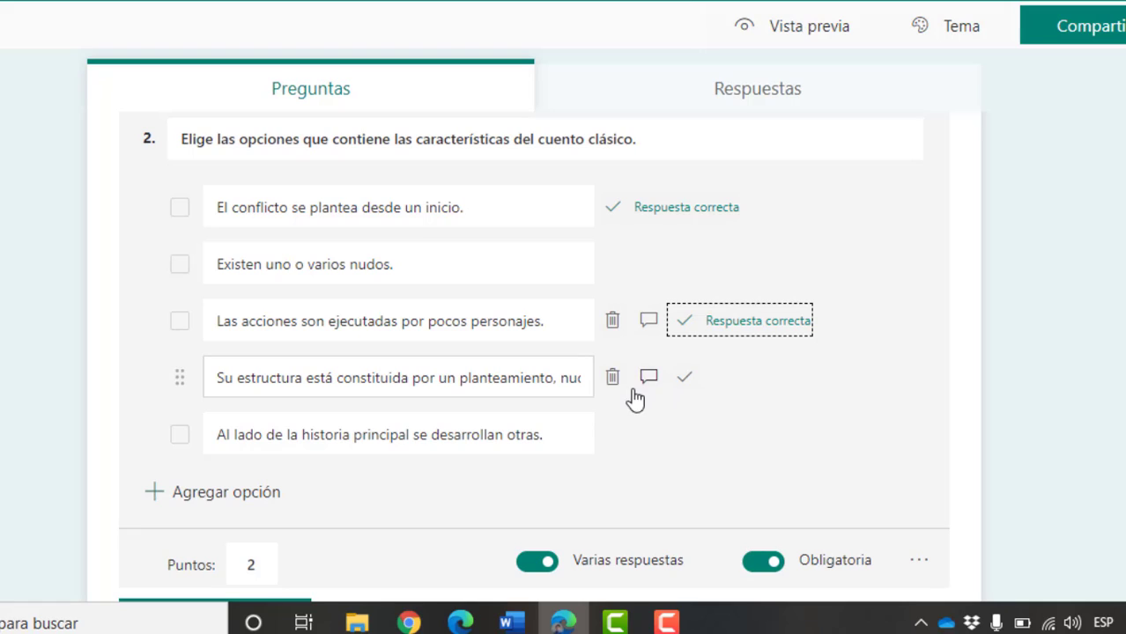
left_click(686, 384)
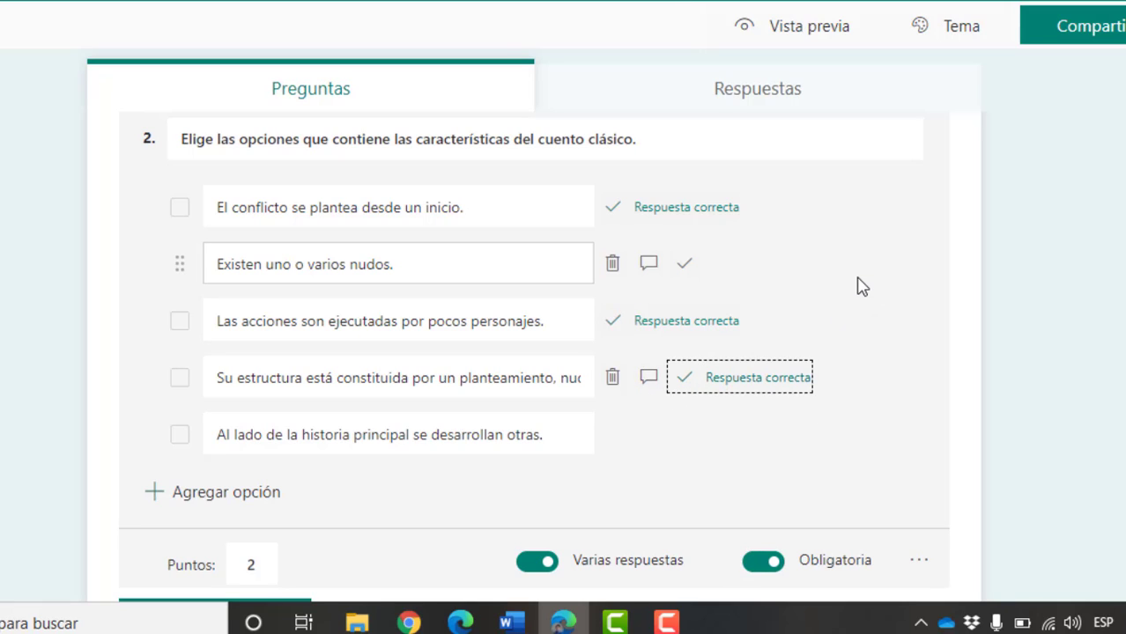
- Set question 2's score to 4 points
left_click(273, 565)
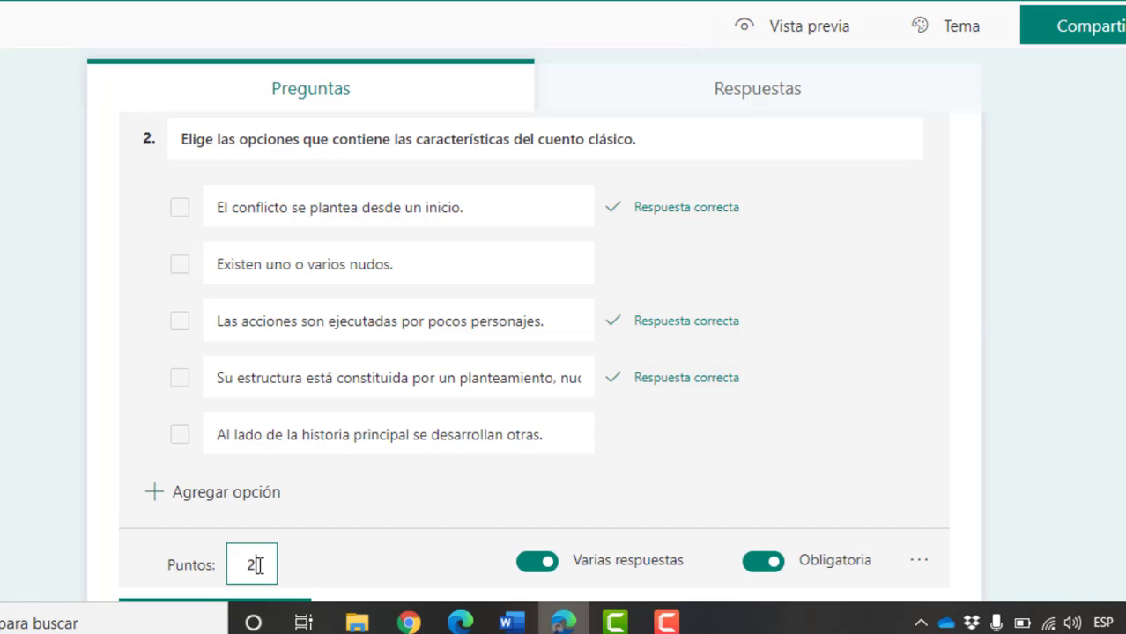
left_click_drag(257, 566, 229, 565)
type("4")
scroll(95, 411, "down", 1)
scroll(96, 411, "down", 1)
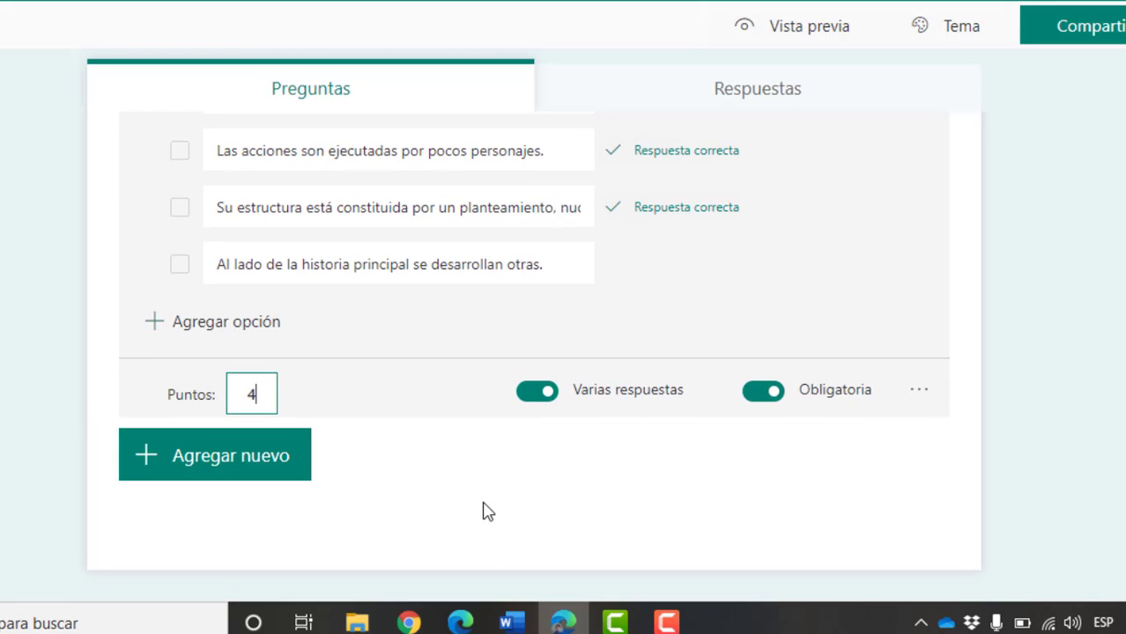
- Copy the question beginning "Una bola de billar se sube a 3 m de altura" in Word and return to Forms
left_click(511, 623)
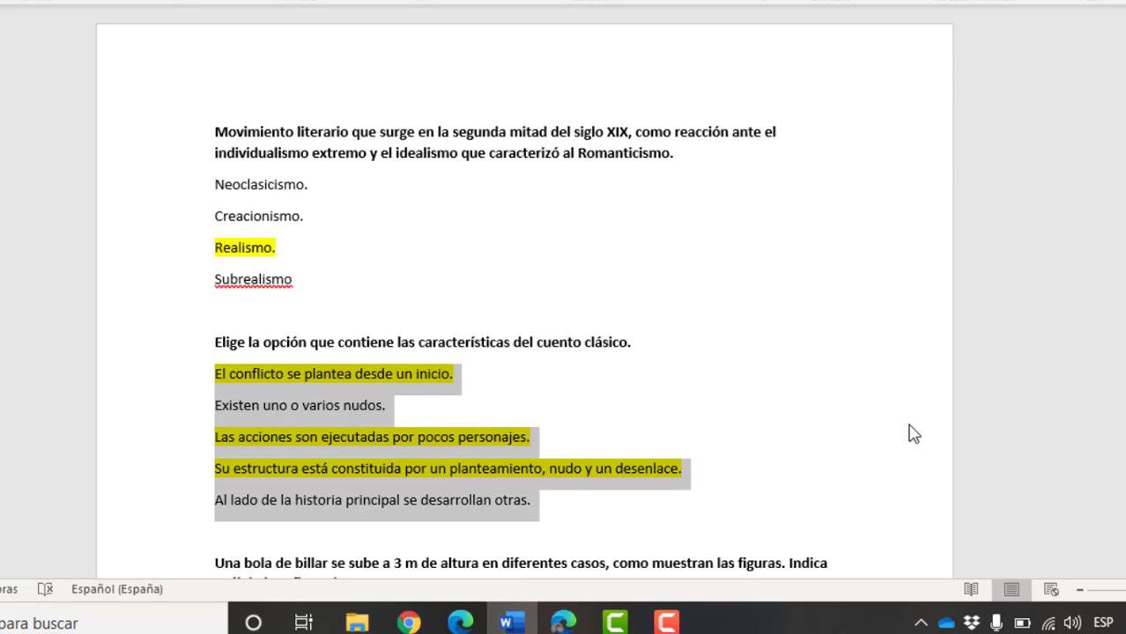
scroll(913, 433, "down", 6)
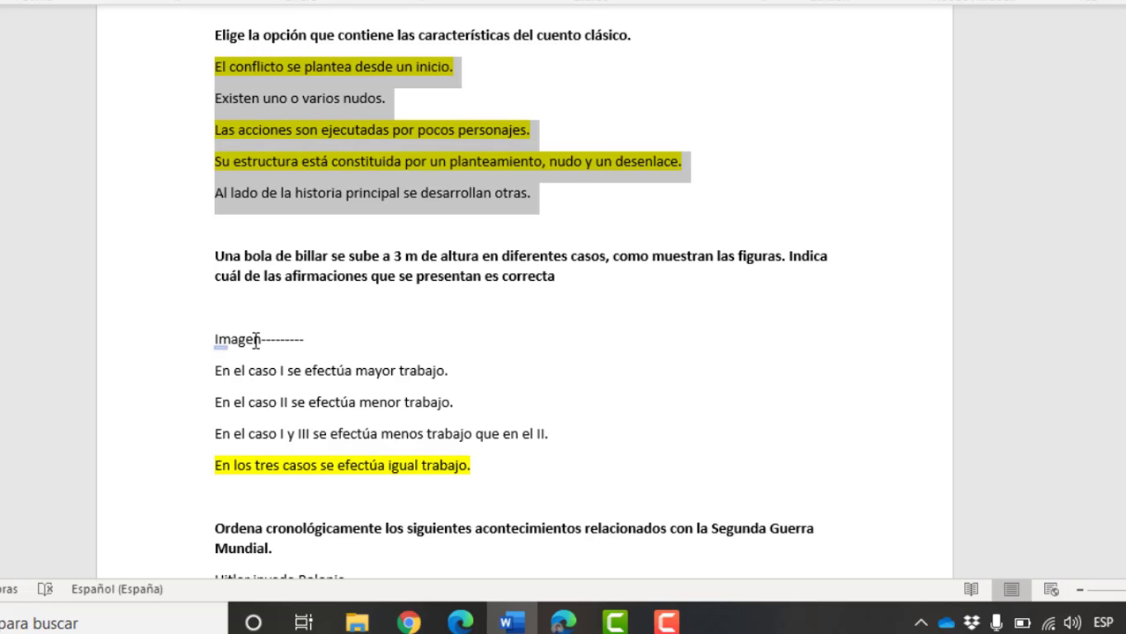
double_click(185, 273)
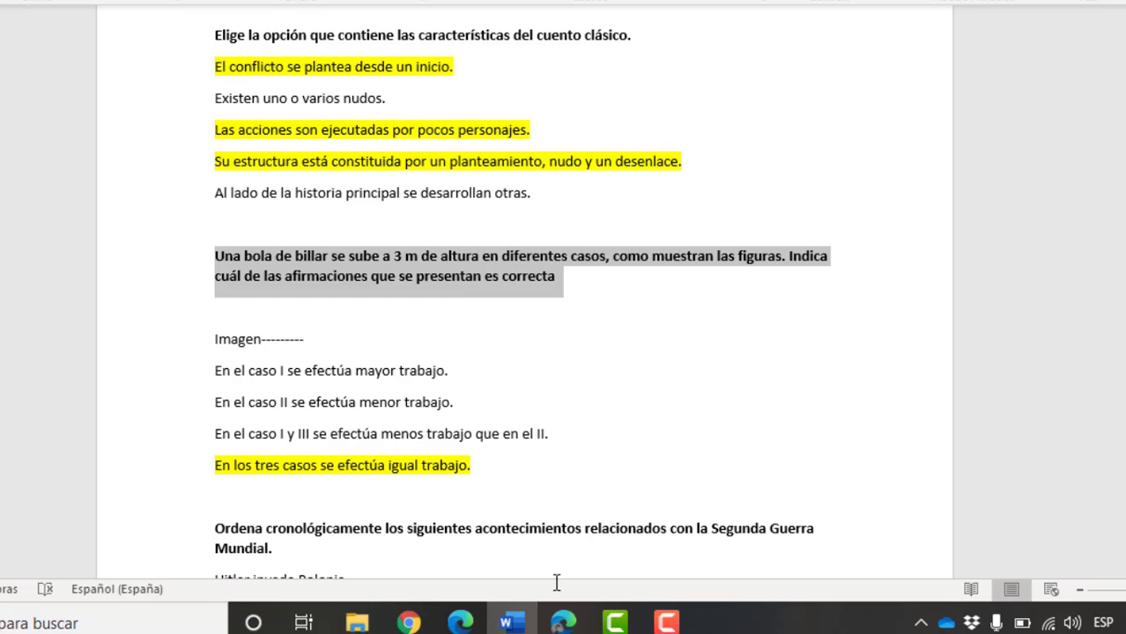
left_click(563, 623)
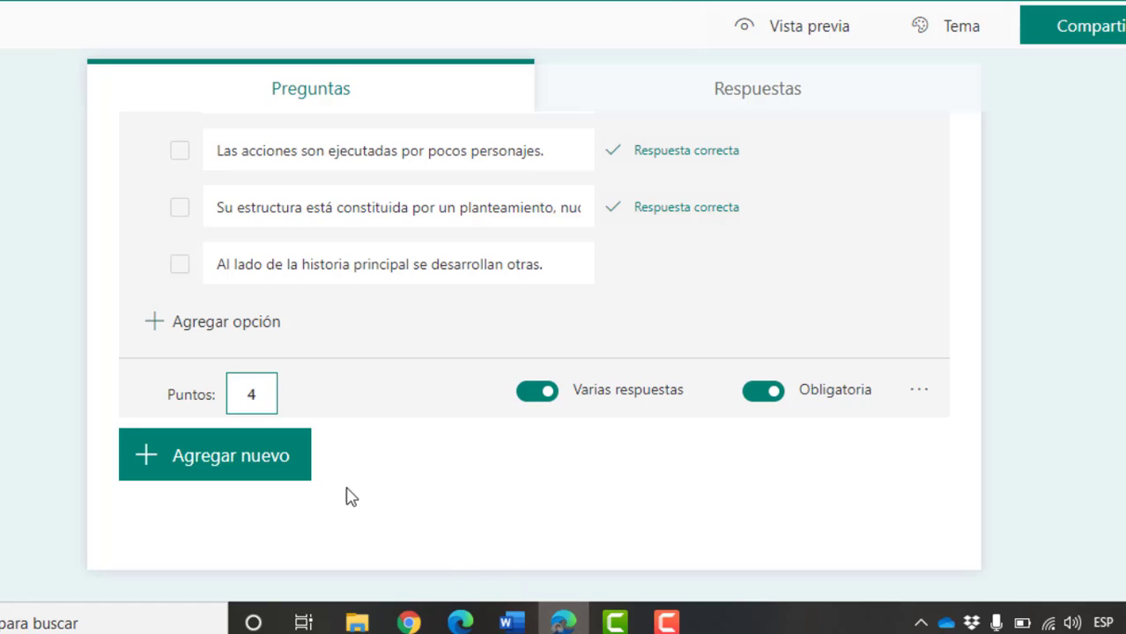
- Add a third question of the Opción type and paste the copied billiard ball question as its text
left_click(238, 471)
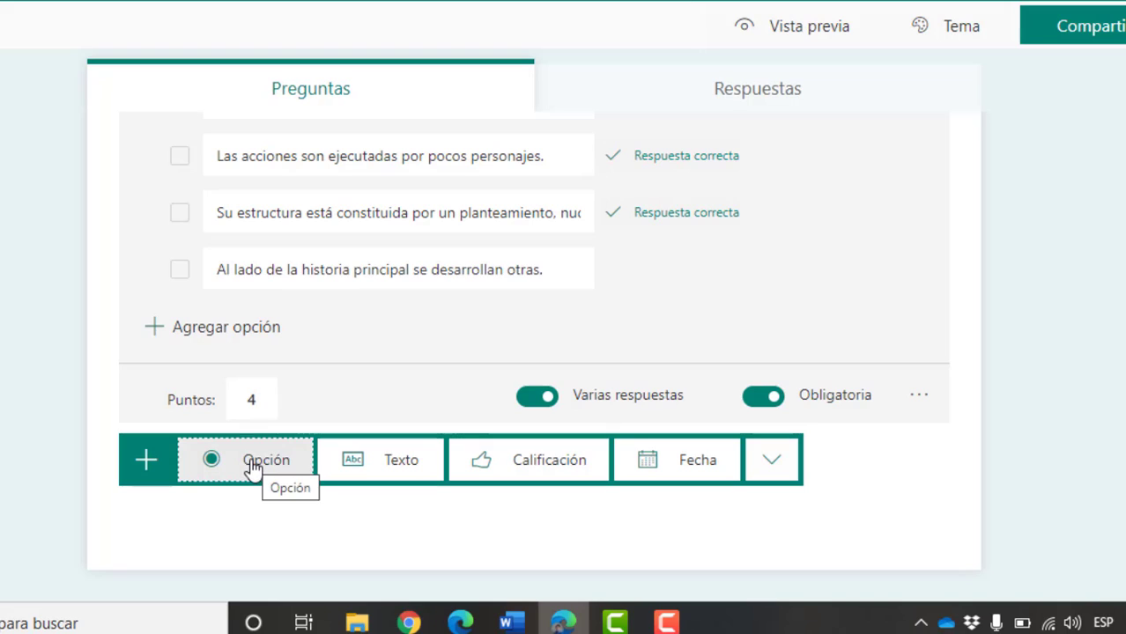
left_click(250, 467)
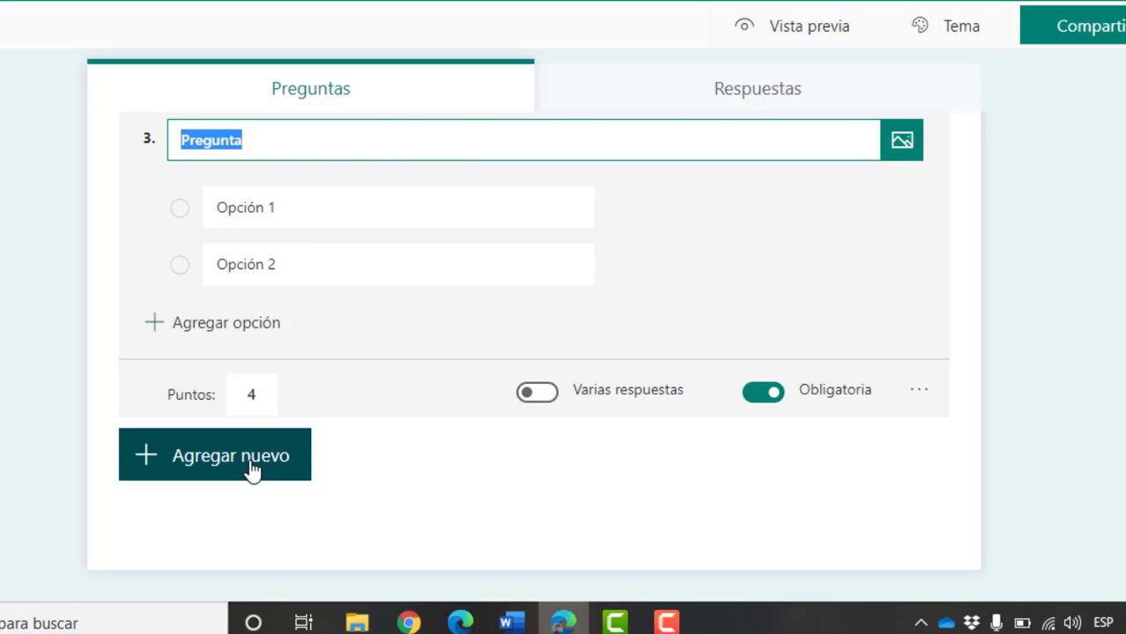
type("Una bola de billar se sube a 3 m de altura en diferentes casos, como muestran las figuras. Indica cuál de las afirmaciones que se presentan es correcta")
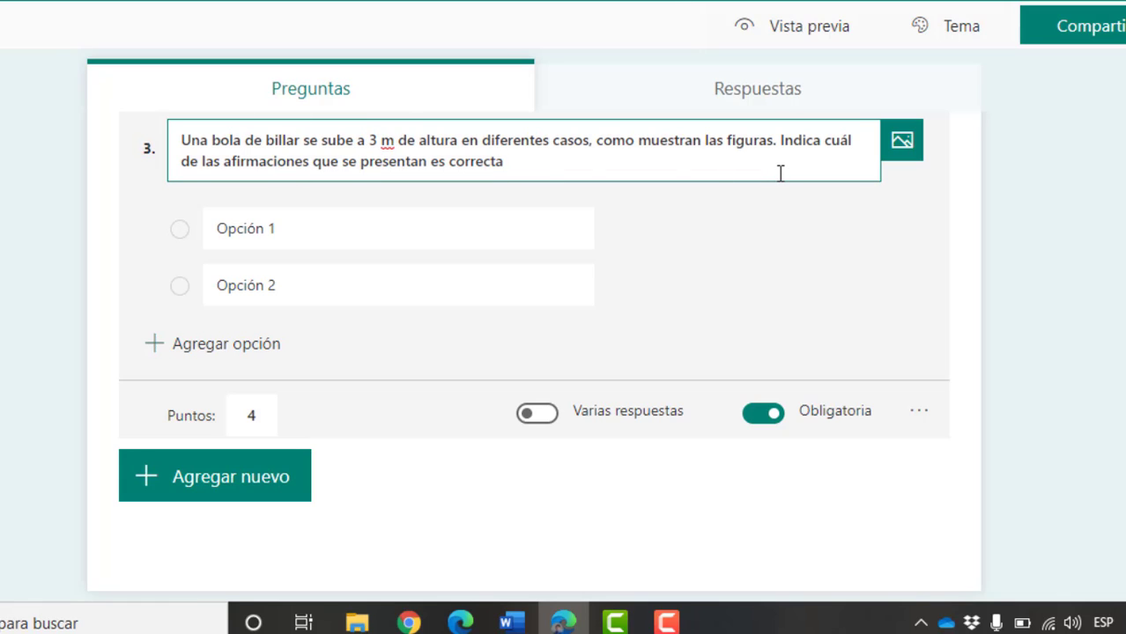
- Insert the image PROBLEMA 1 from the Álbum de cámara folder in Imágenes into question 3
left_click(903, 144)
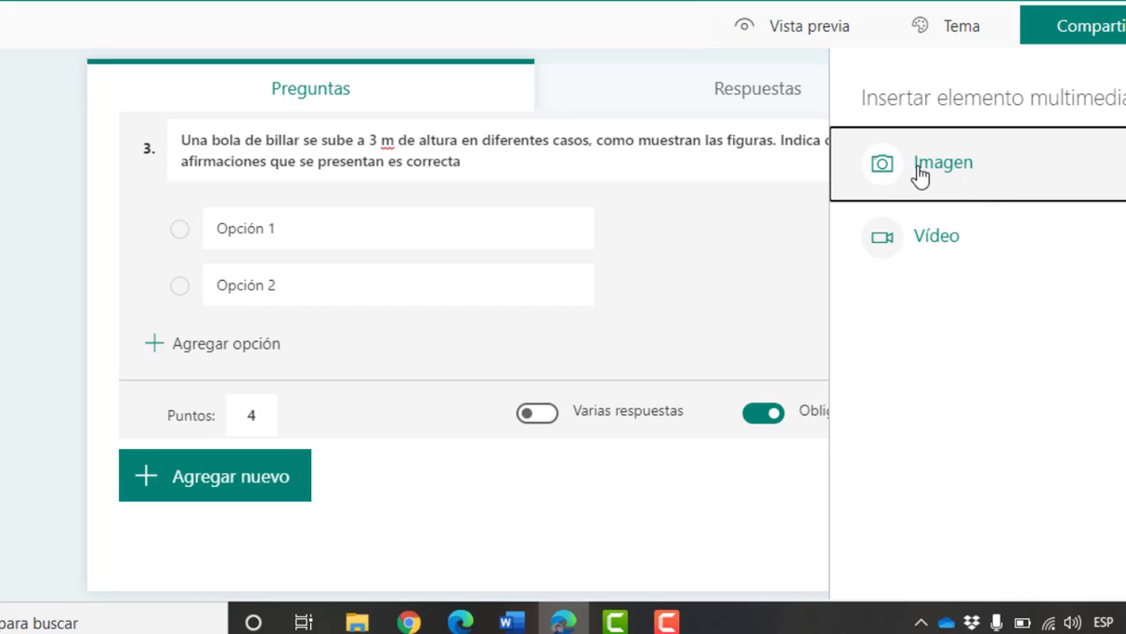
left_click(947, 174)
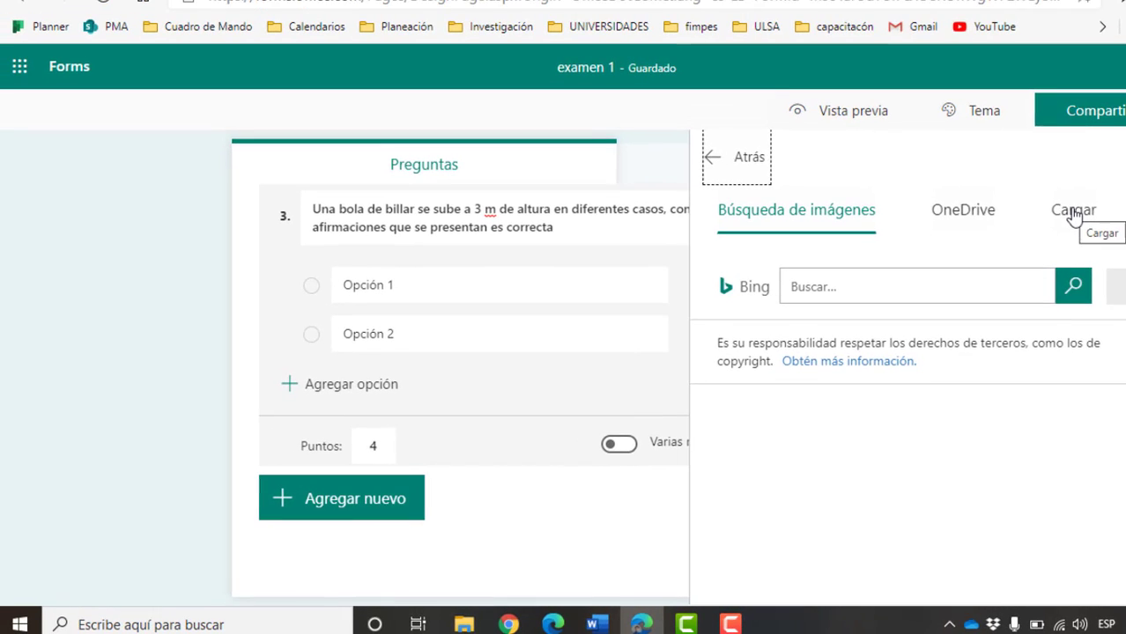
left_click(1074, 216)
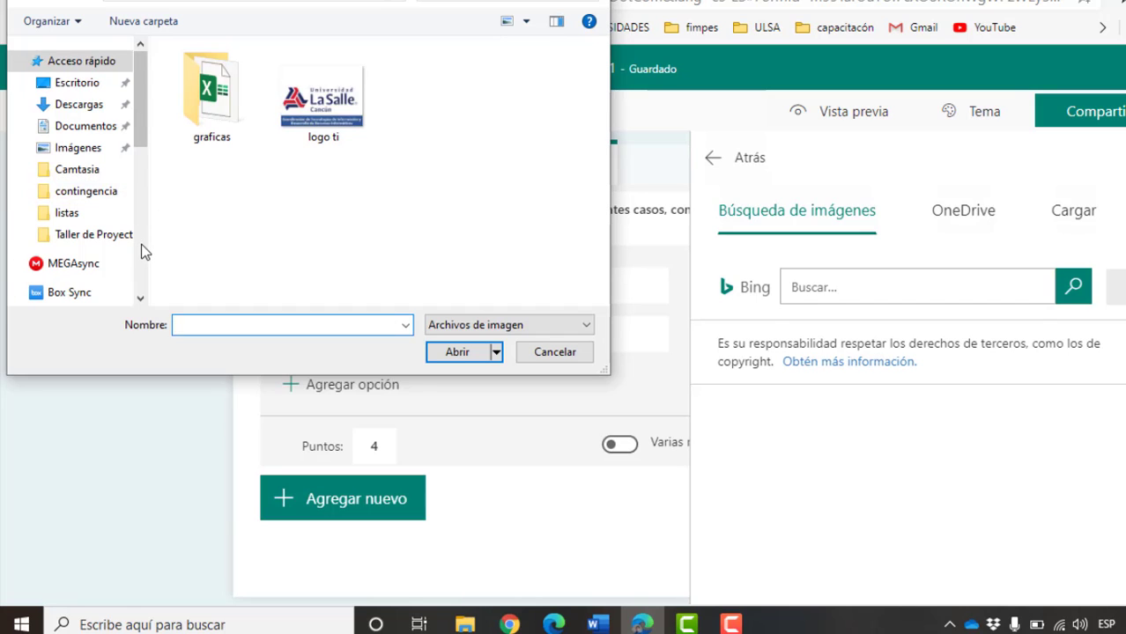
scroll(143, 251, "down", 4)
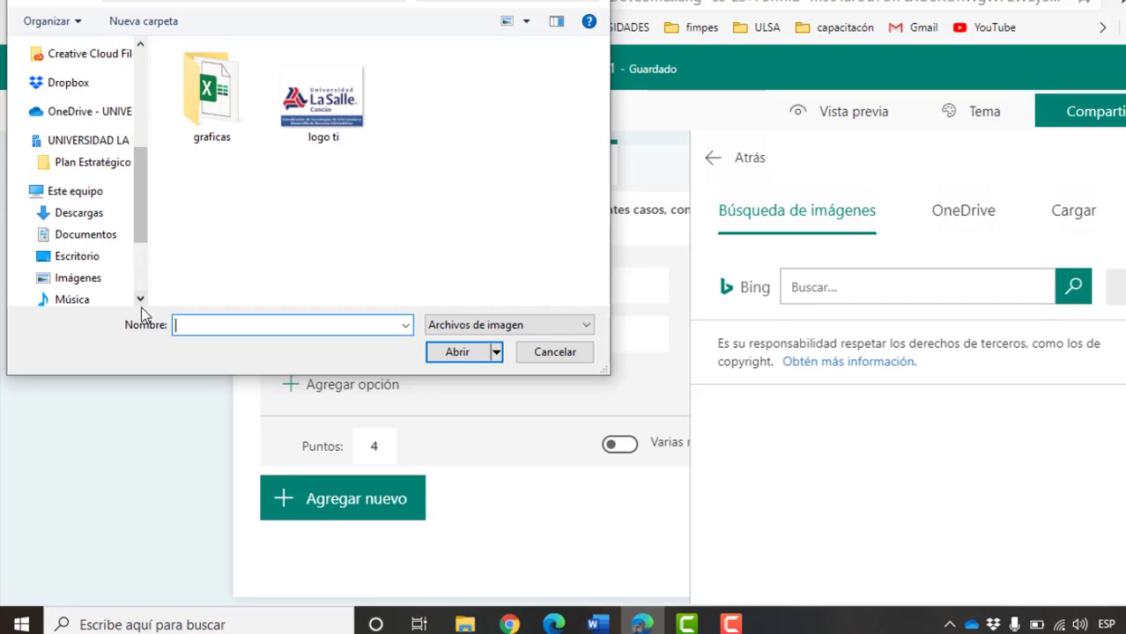
left_click(78, 278)
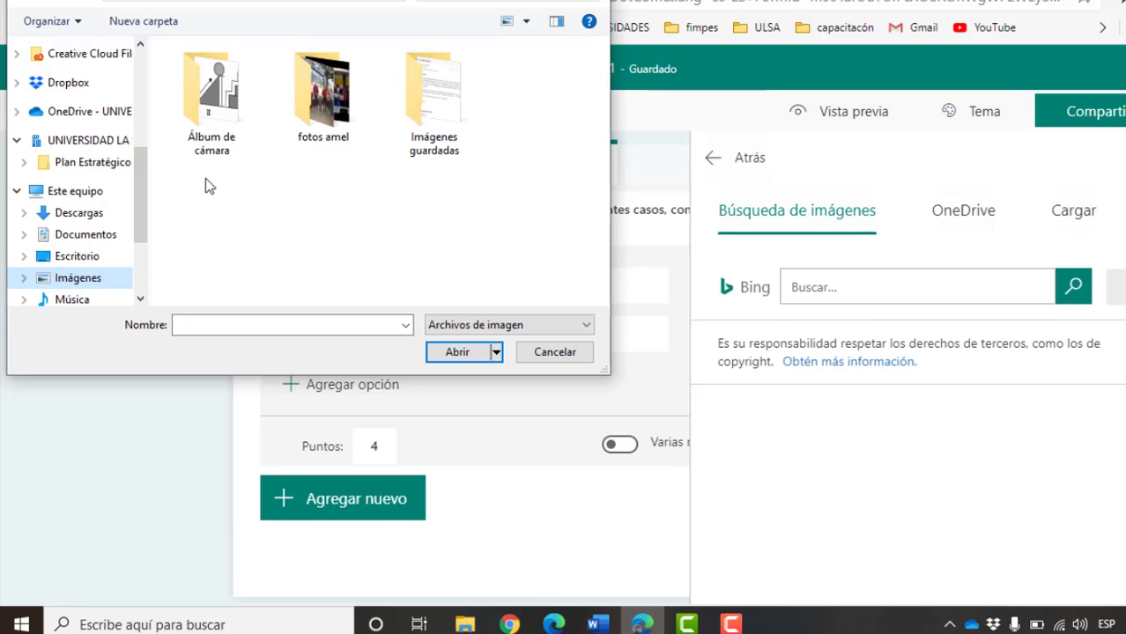
double_click(208, 104)
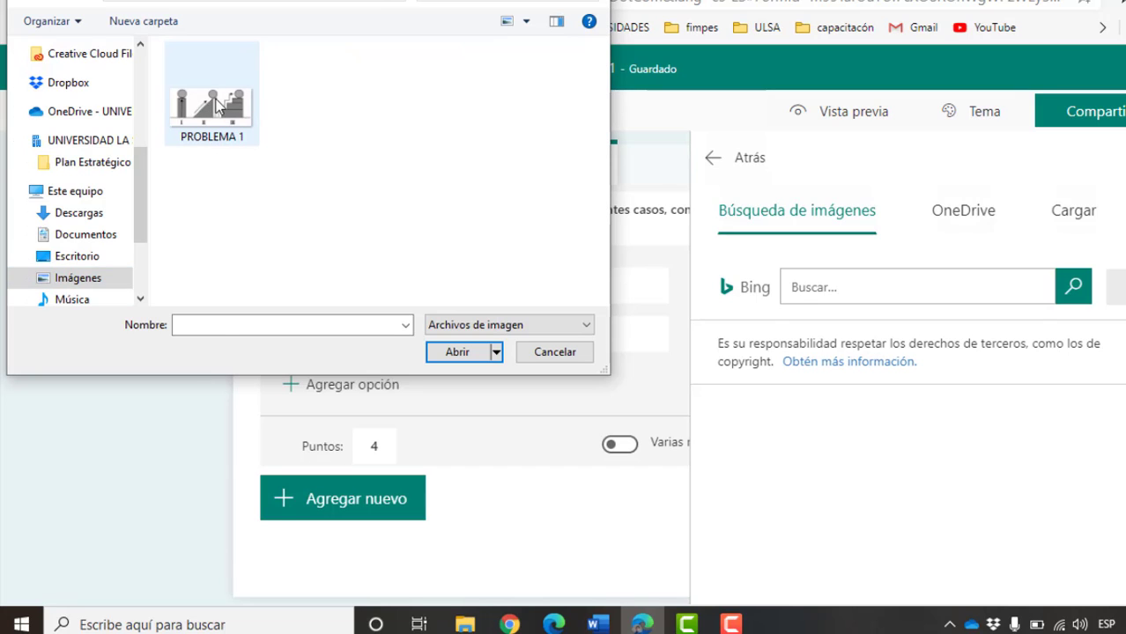
left_click(216, 123)
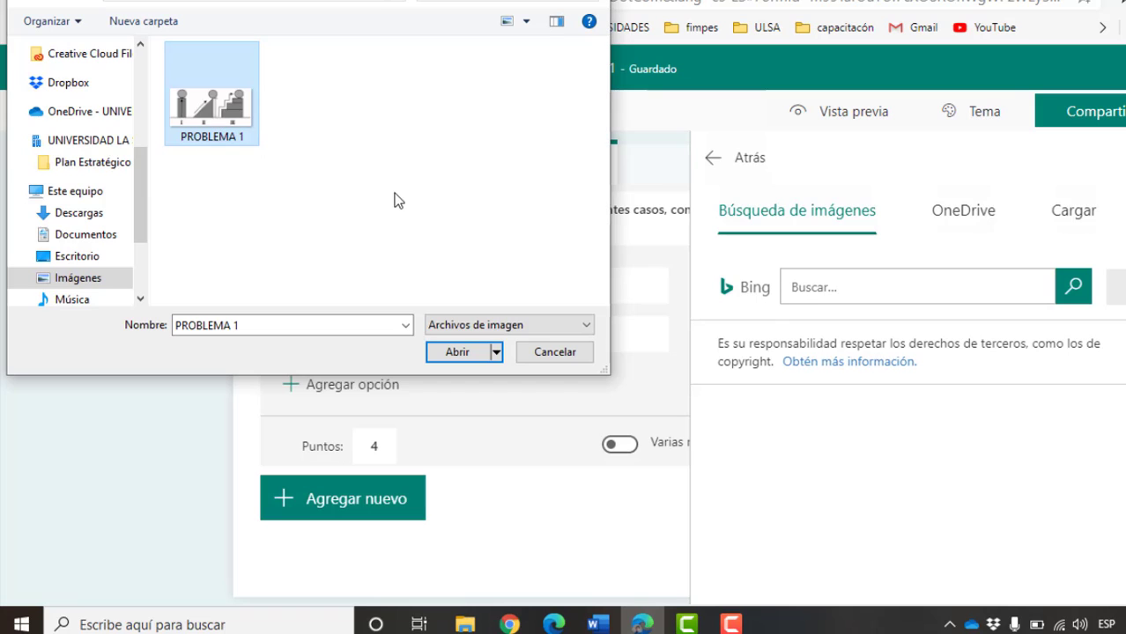
left_click(451, 352)
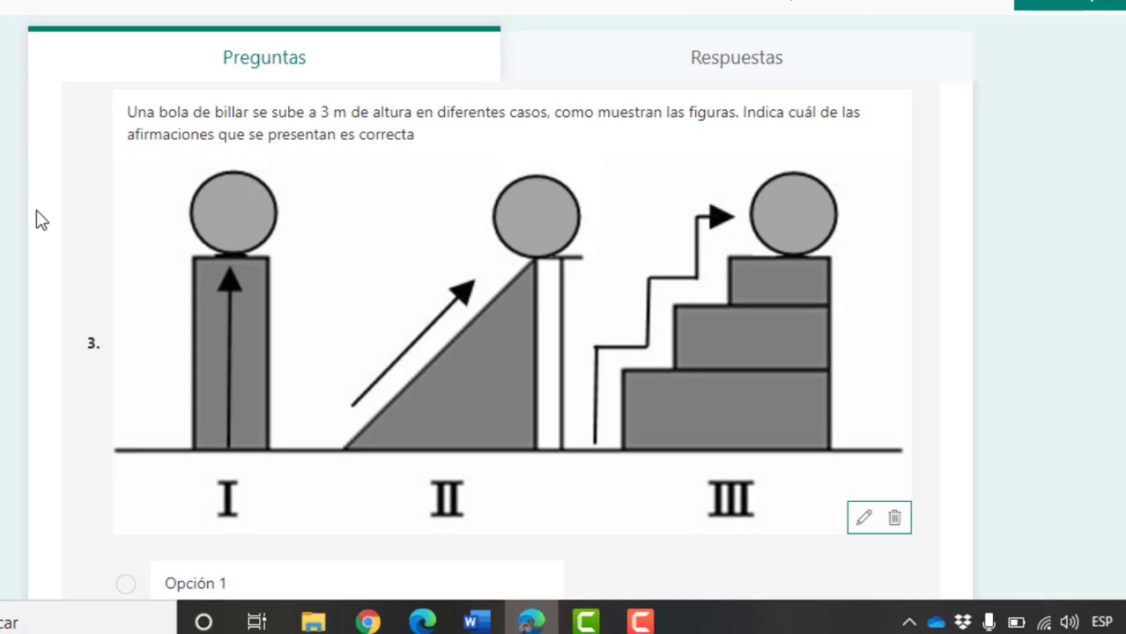
- Copy the four billiard ball answers, from "En el caso I" to "En los tres casos", in Word and return to Forms
left_click(477, 623)
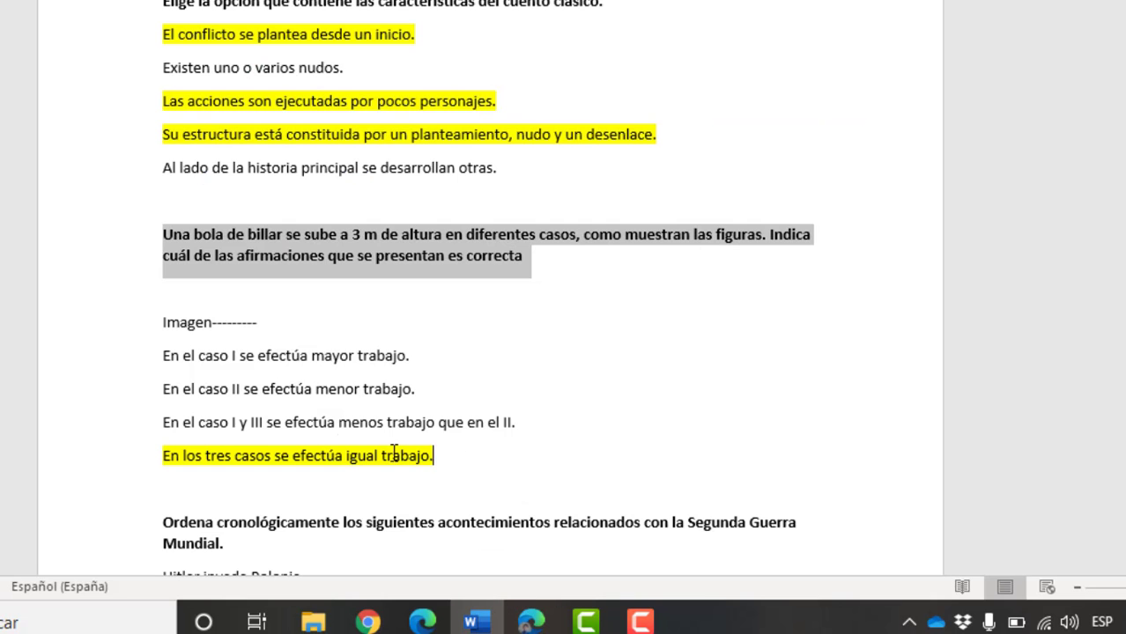
mouse_move(394, 453)
left_mouse_down()
mouse_move(152, 392)
mouse_move(138, 369)
left_mouse_up()
key("ctrl+c")
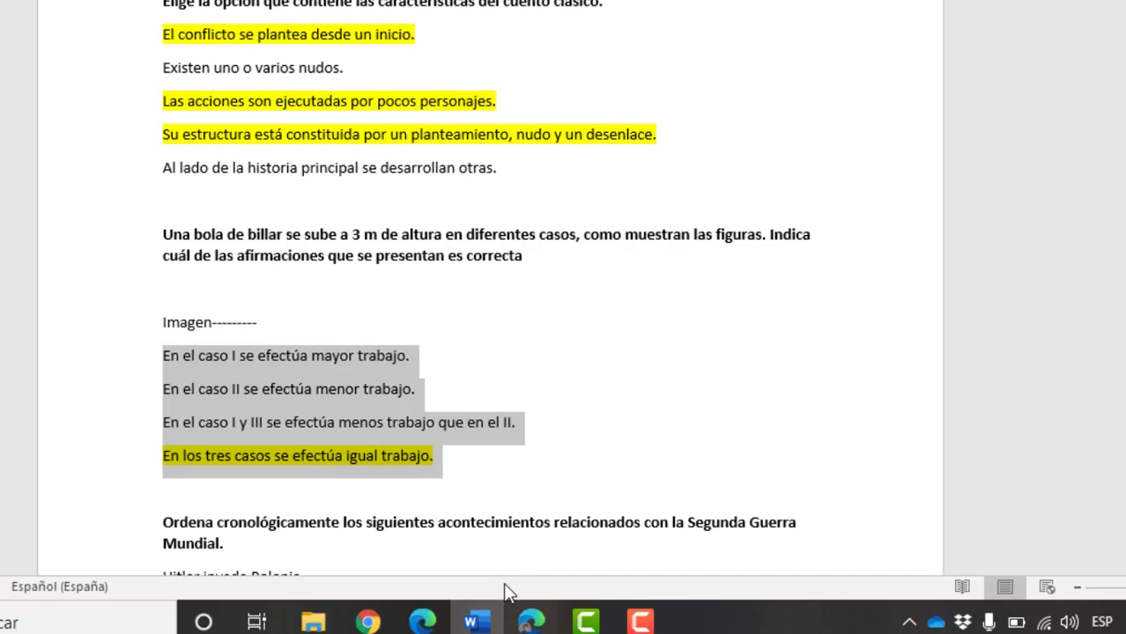
left_click(532, 623)
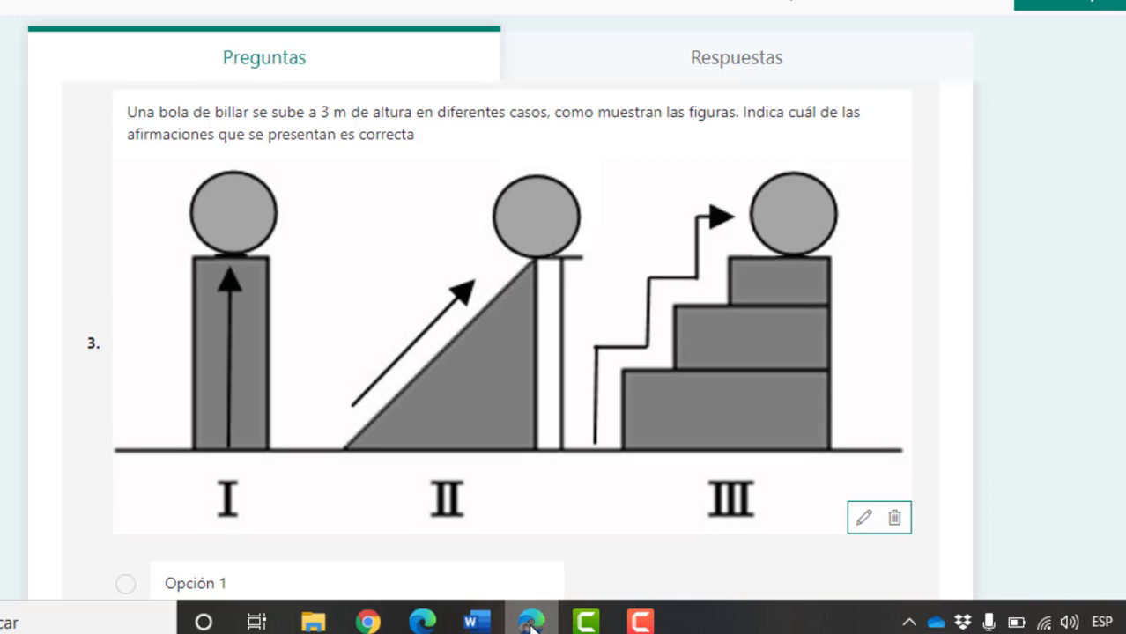
- Paste the four copied answers as question 3's options and delete the leftover "Opción 2"
scroll(951, 460, "down", 3)
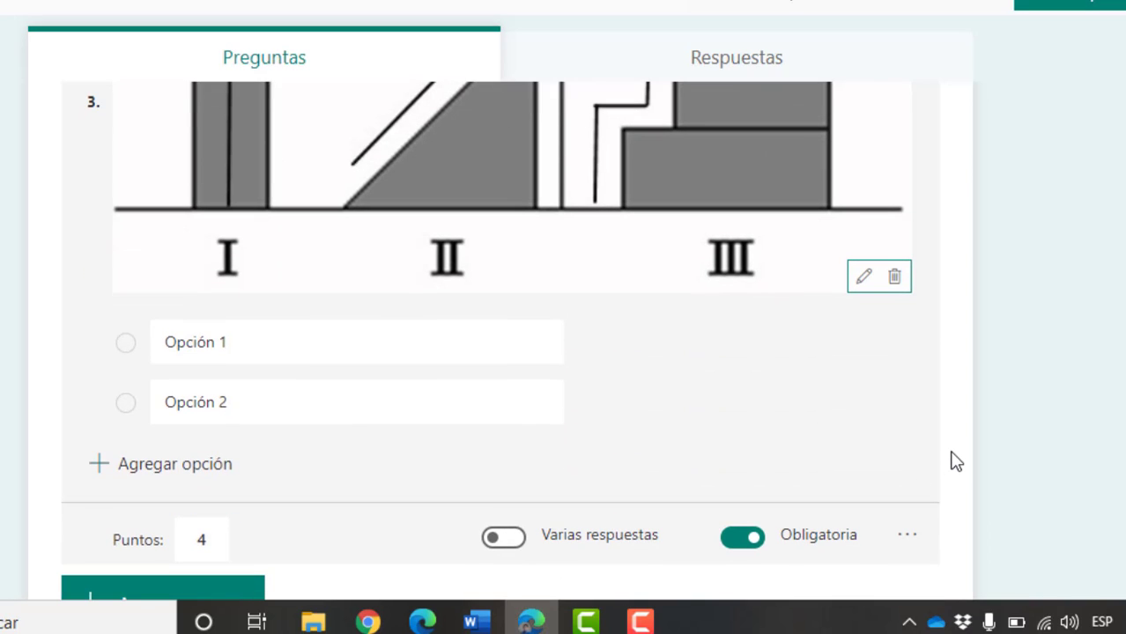
left_click(262, 341)
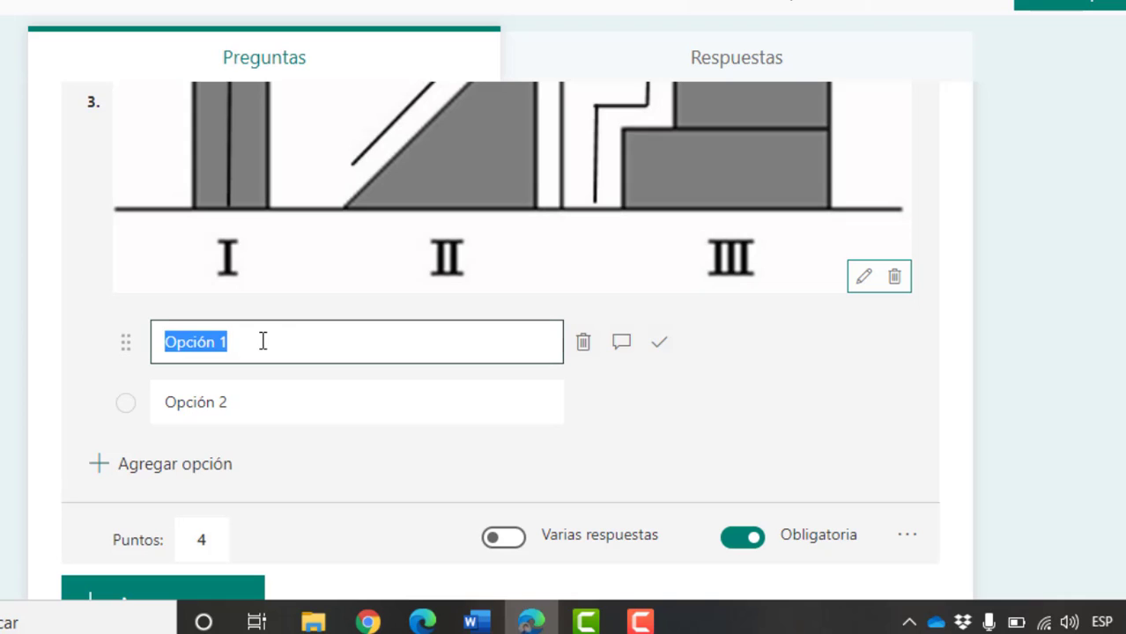
key("ctrl+v")
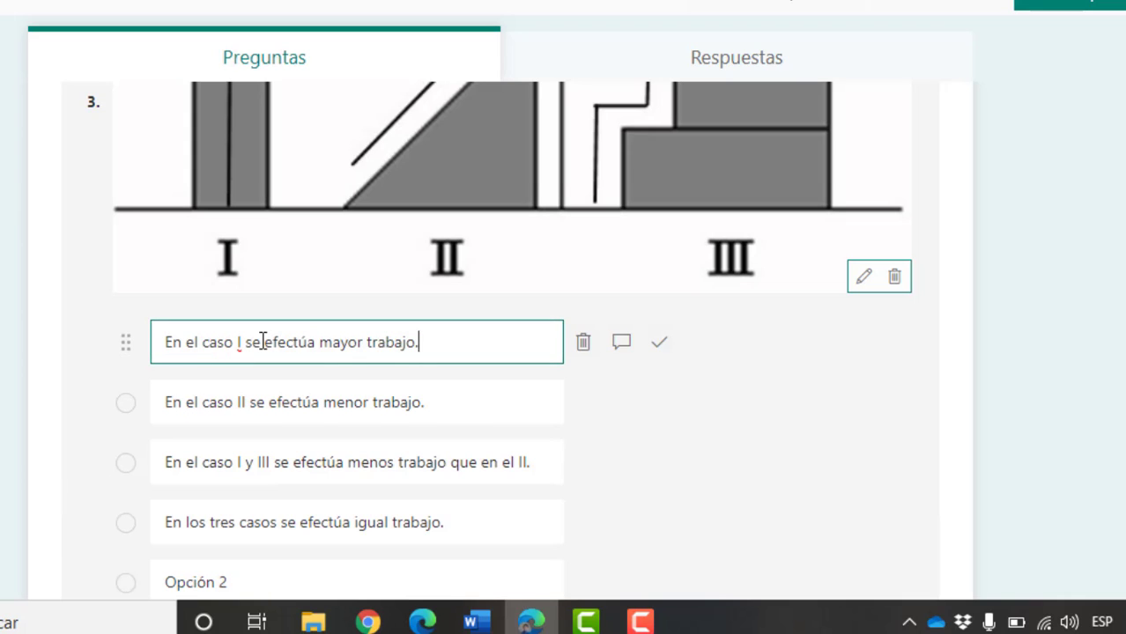
scroll(681, 561, "down", 1)
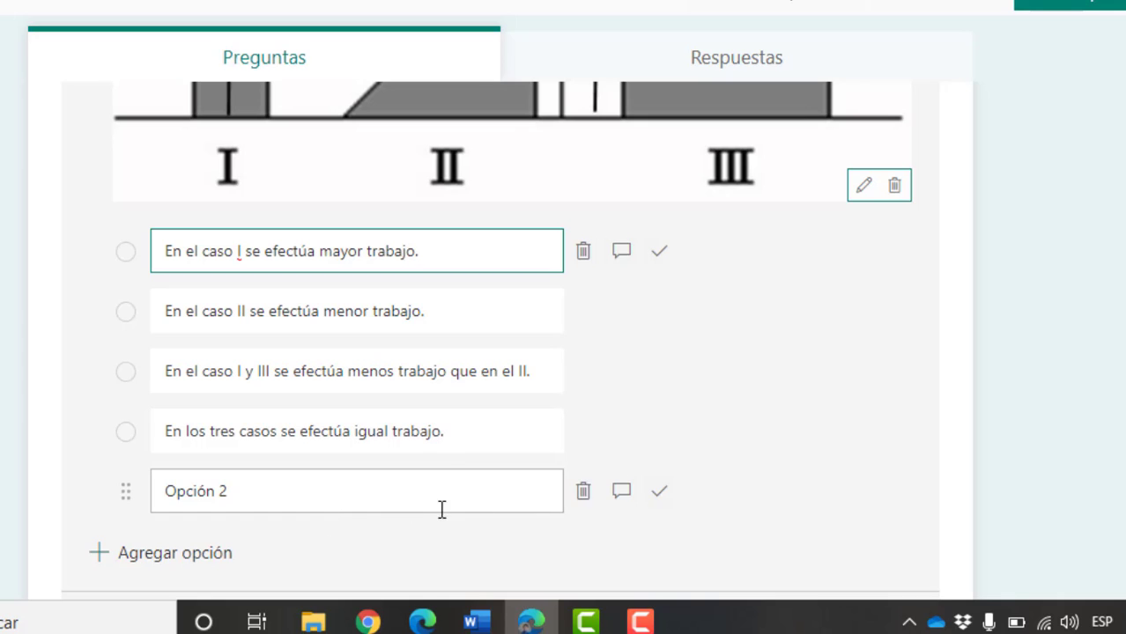
left_click(586, 496)
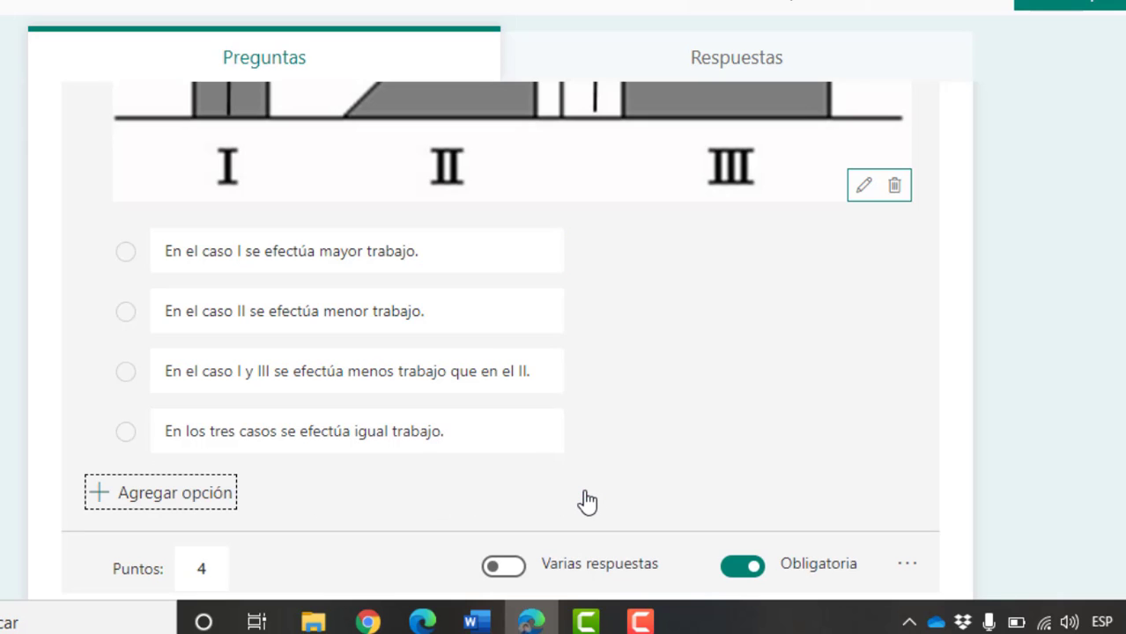
- Mark "En los tres casos se efectúa igual trabajo." as question 3's correct answer and set its points to 2
left_click(321, 433)
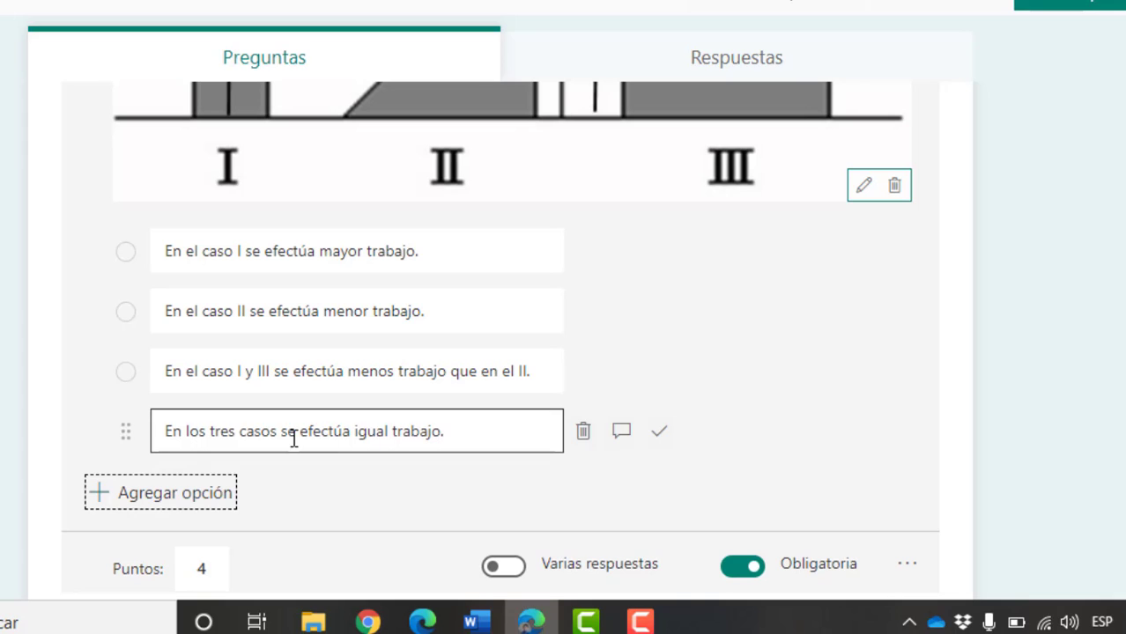
left_click(659, 434)
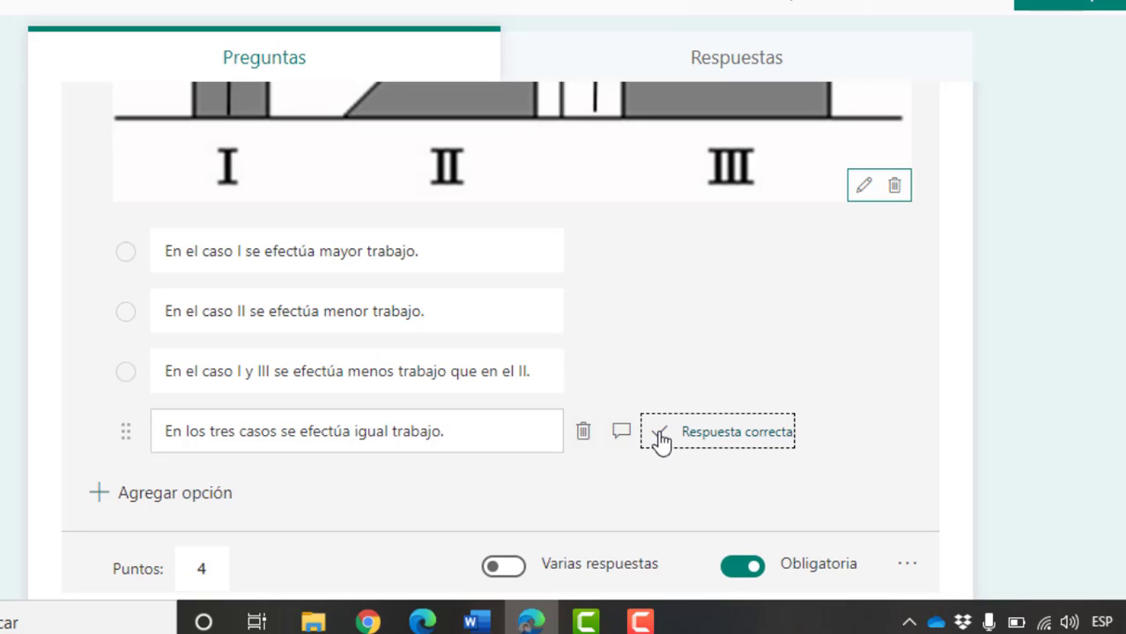
left_click(215, 573)
left_click_drag(213, 568, 138, 568)
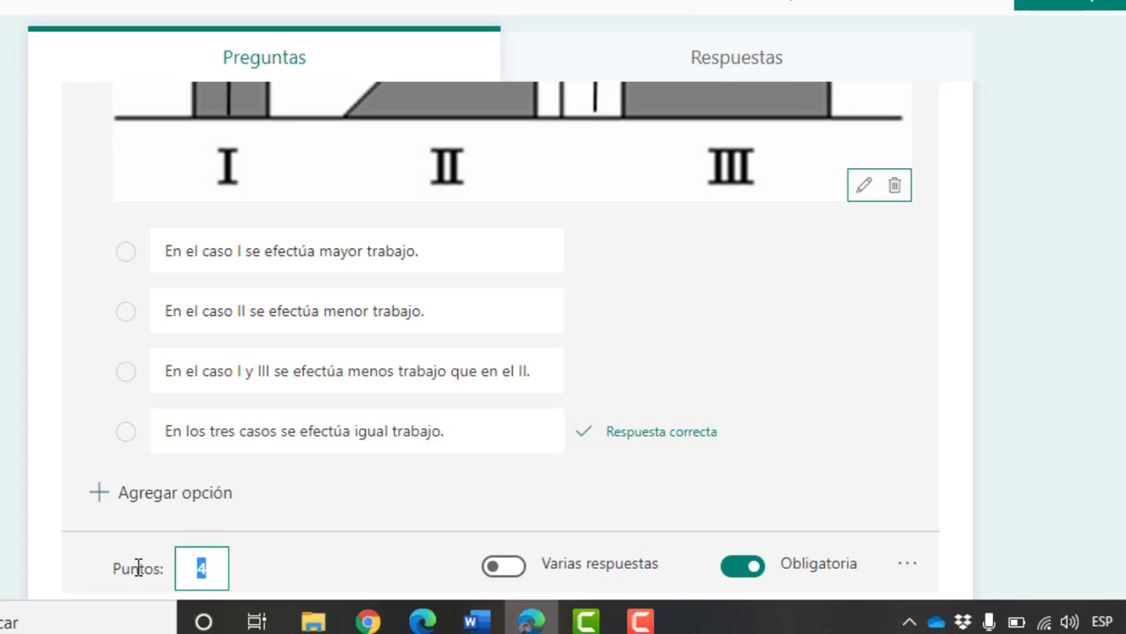
type("2")
left_click(1047, 353)
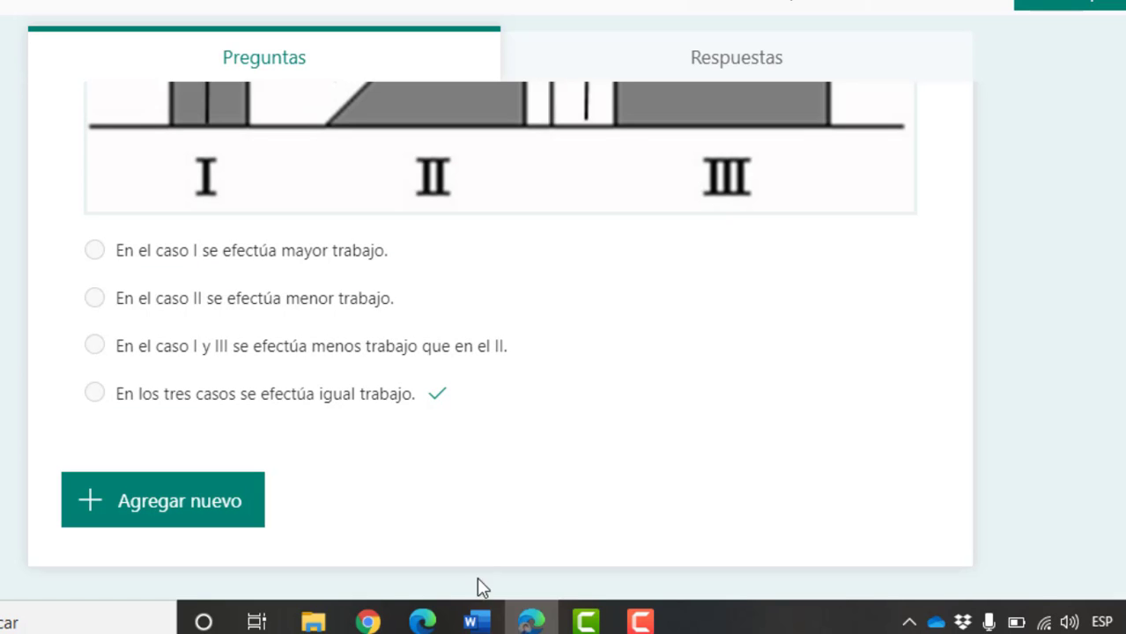
- Copy the "Ordena cronológicamente" question about the Segunda Guerra Mundial from the Word document and return to Forms
left_click(473, 623)
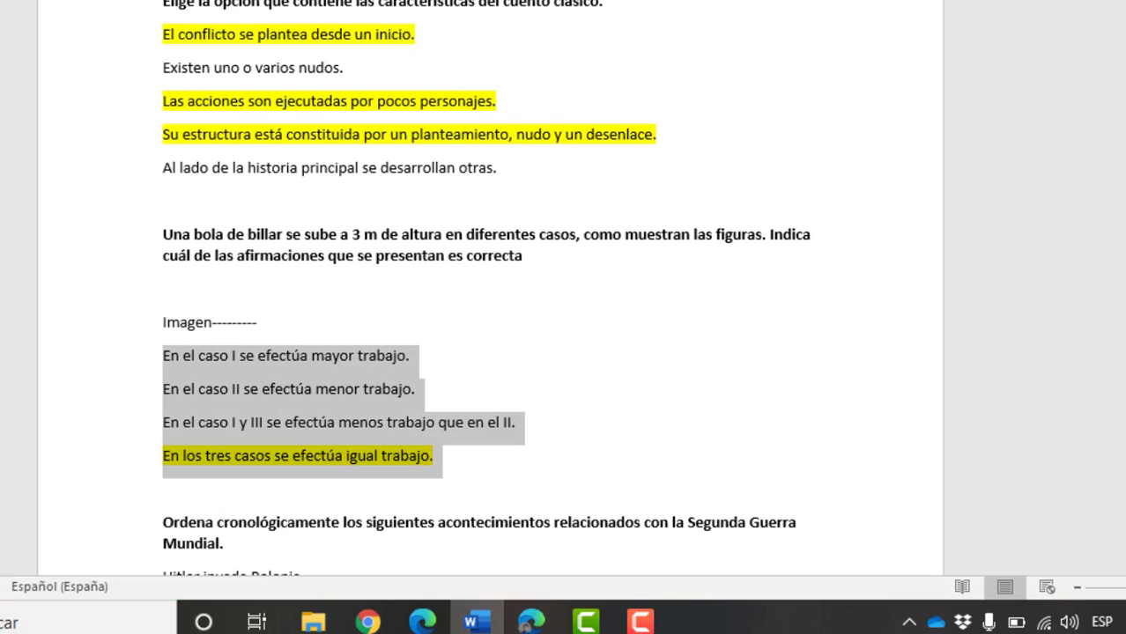
scroll(486, 289, "down", 4)
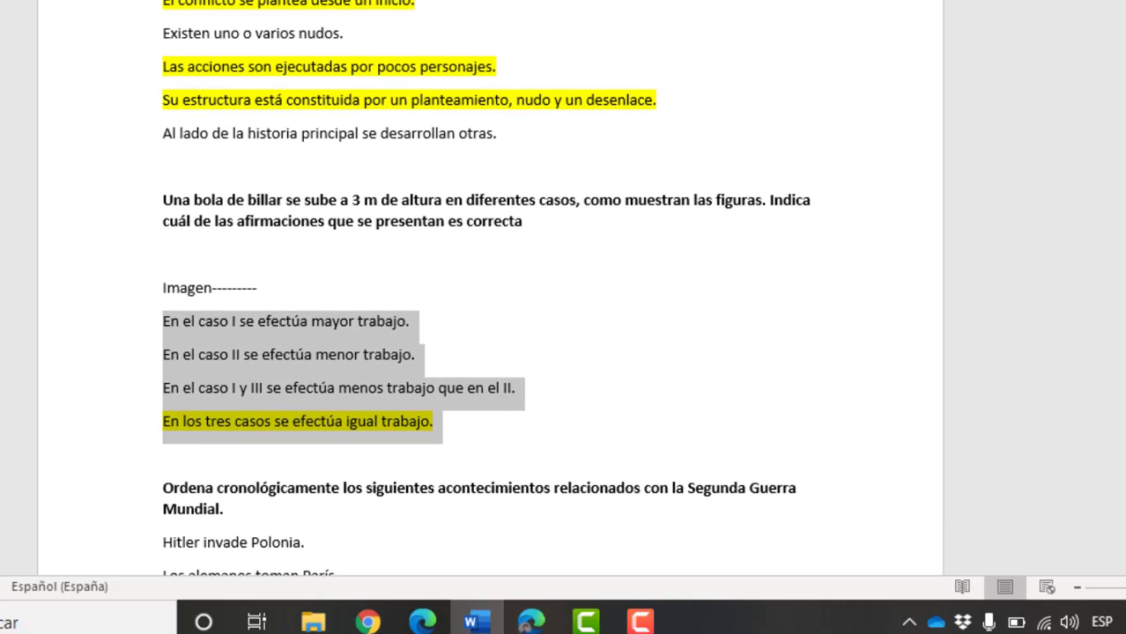
scroll(490, 264, "down", 6)
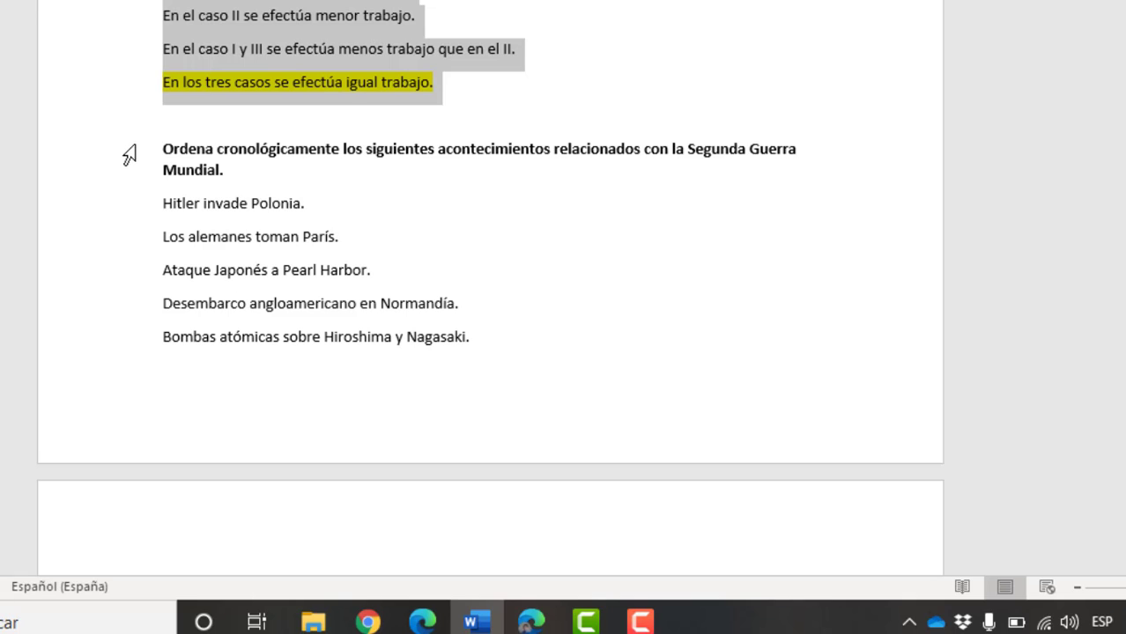
left_click_drag(124, 148, 125, 167)
key("ctrl+c")
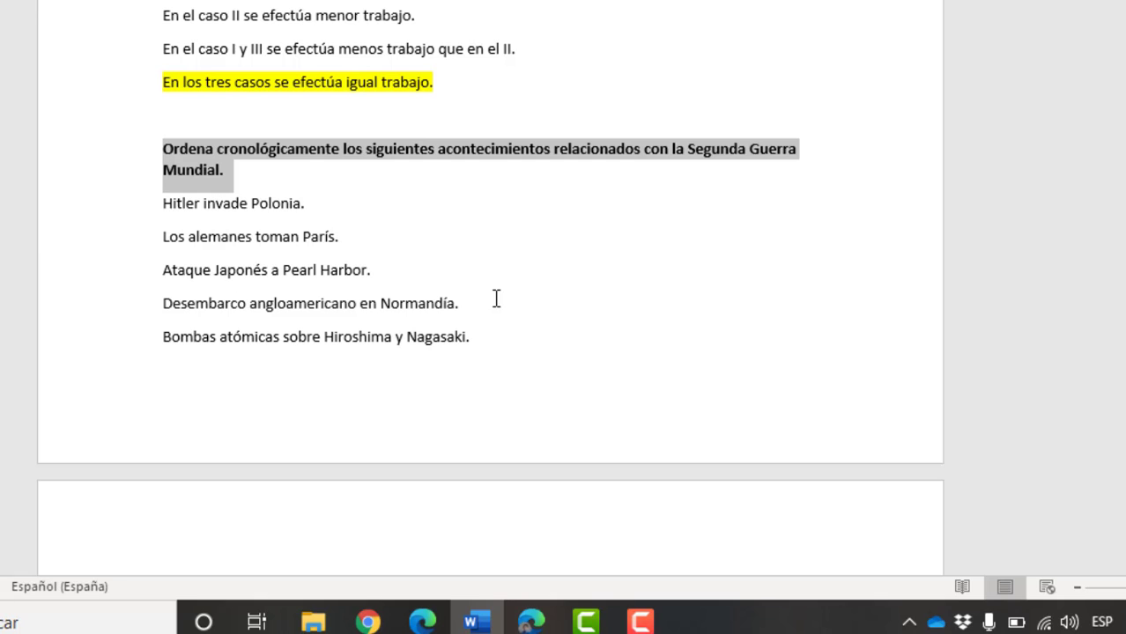
left_click(532, 623)
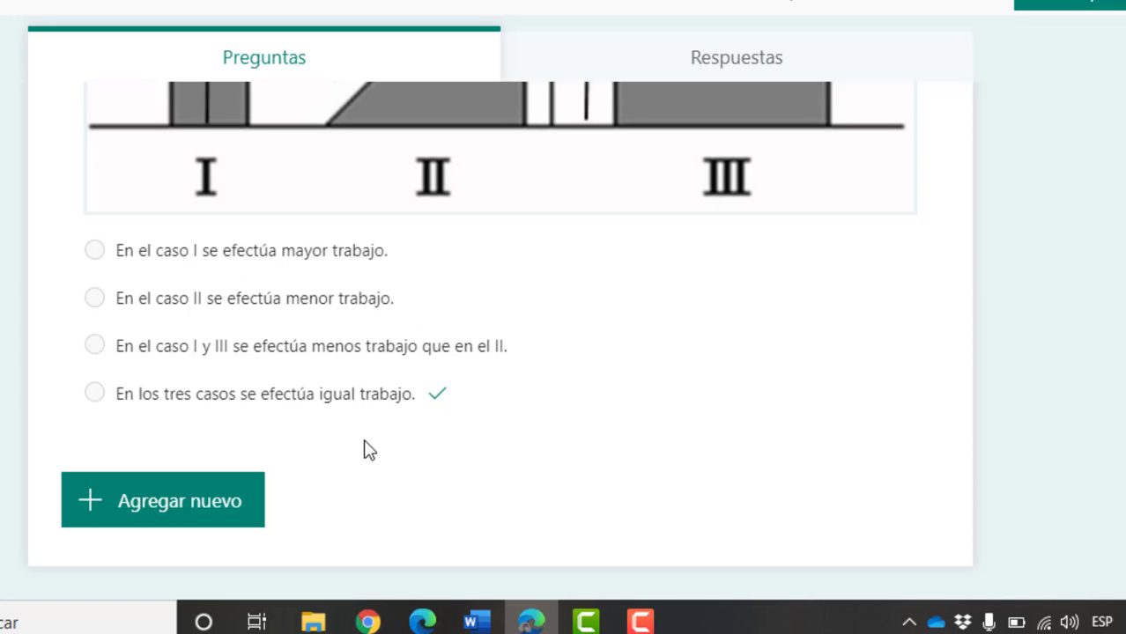
- Add a fourth question of the Clasificación type and paste the copied Segunda Guerra Mundial question as its text
left_click(185, 504)
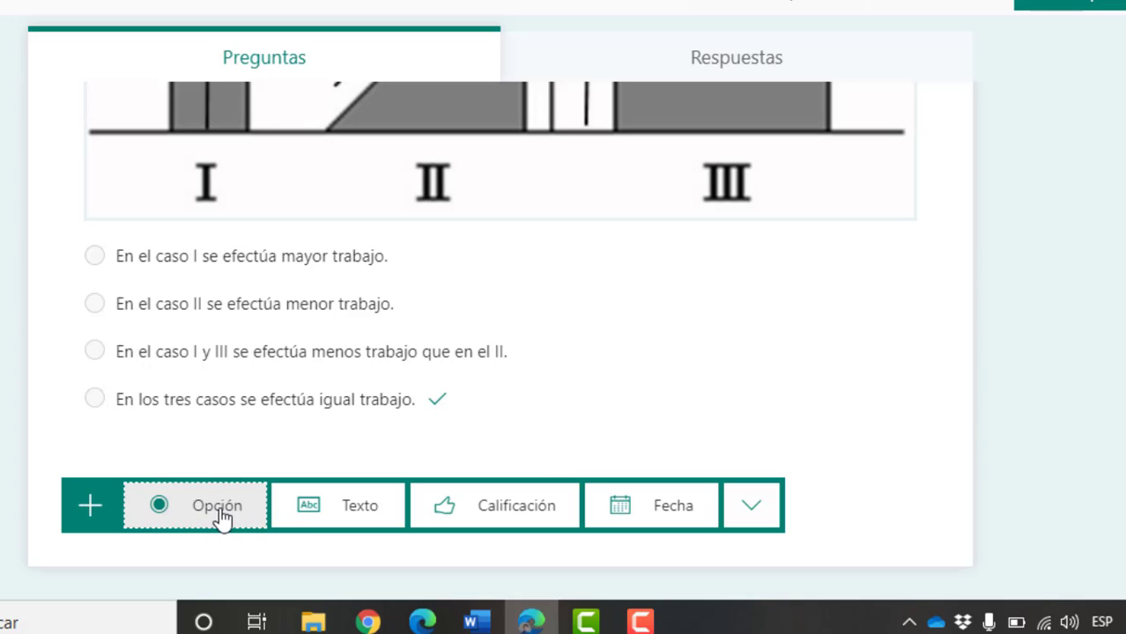
left_click(755, 511)
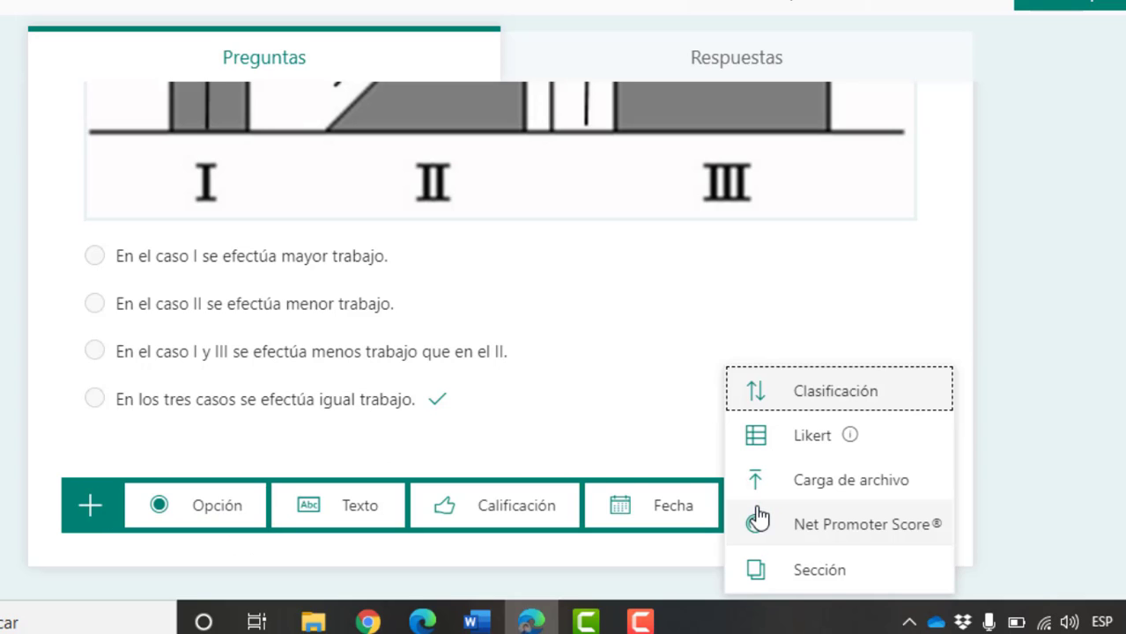
left_click(808, 396)
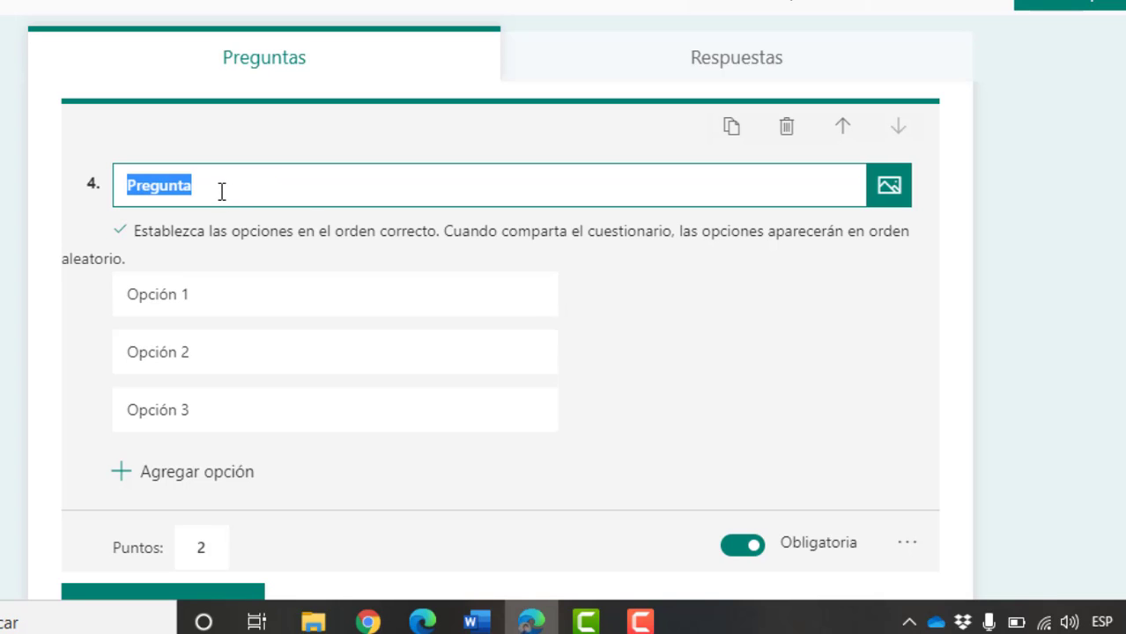
key("ctrl+v")
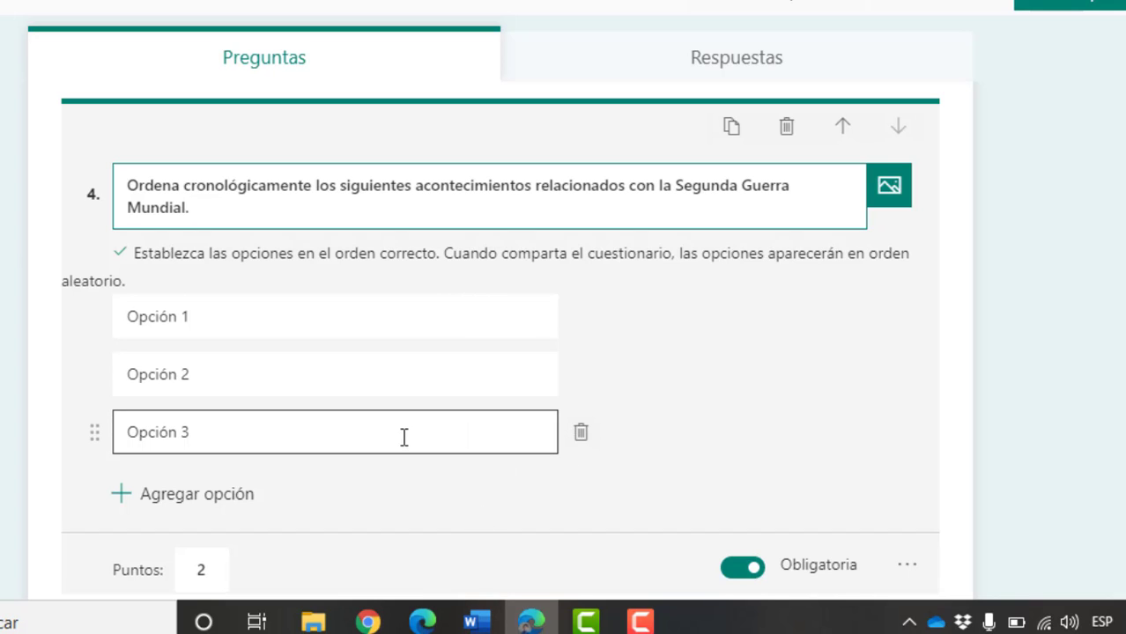
- Delete "Opción 3" and "Opción 2" from question 4
left_click(582, 433)
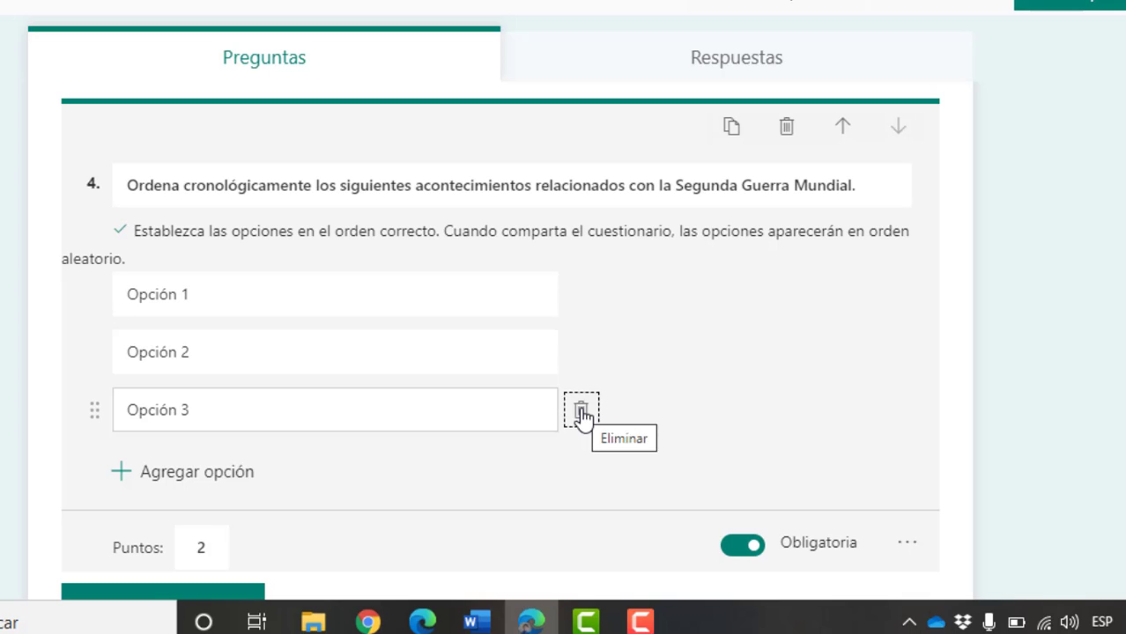
left_click(580, 413)
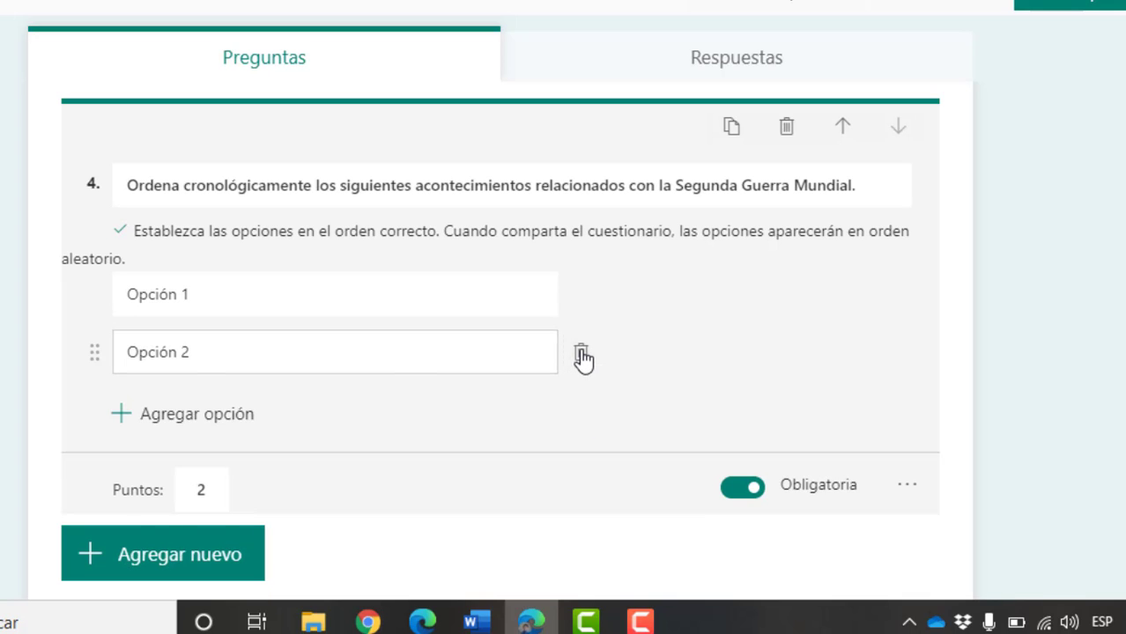
left_click(580, 357)
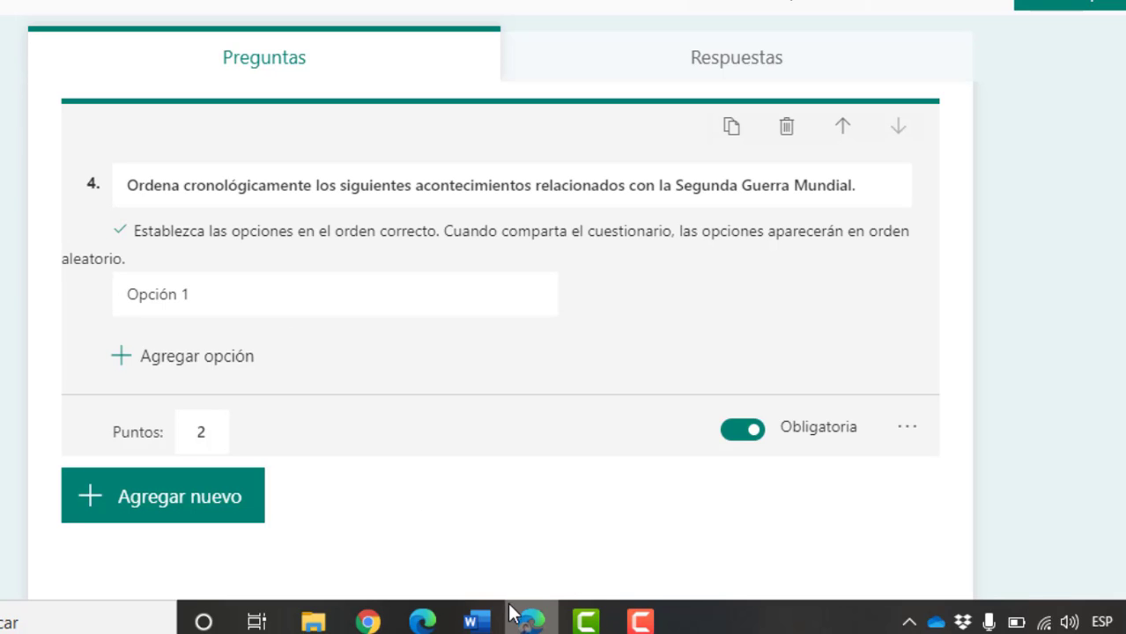
- Copy the five events from "Hitler invade Polonia" to "Bombas atómicas" in Word and paste them over question 4's "Opción 1" in Forms
left_click(474, 623)
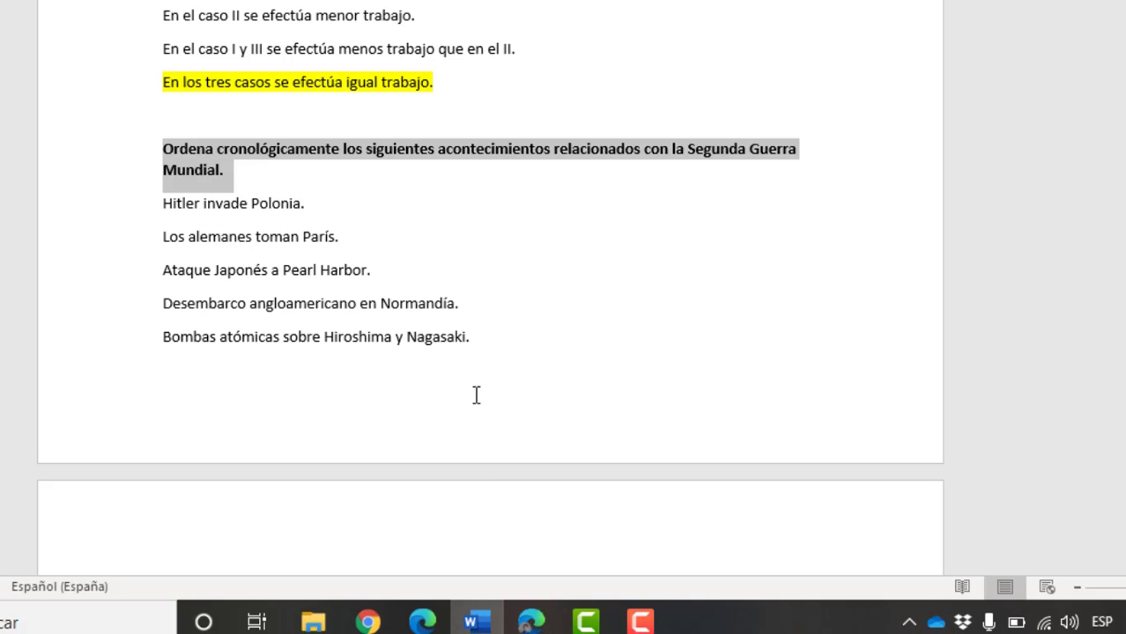
left_click_drag(491, 337, 162, 211)
key("ctrl+c")
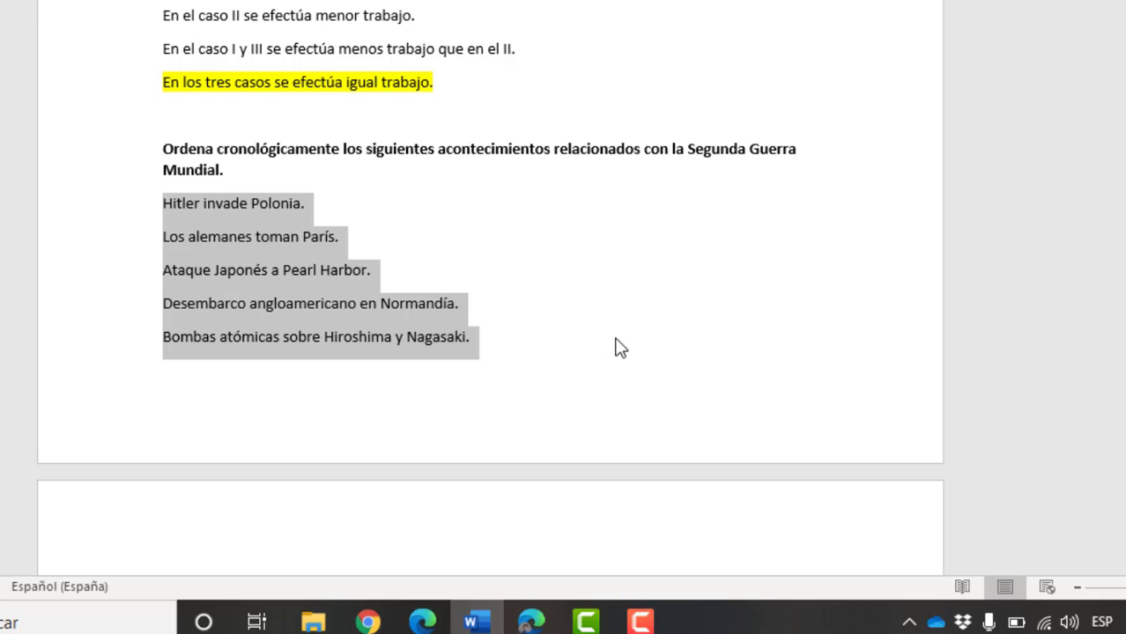
left_click(529, 622)
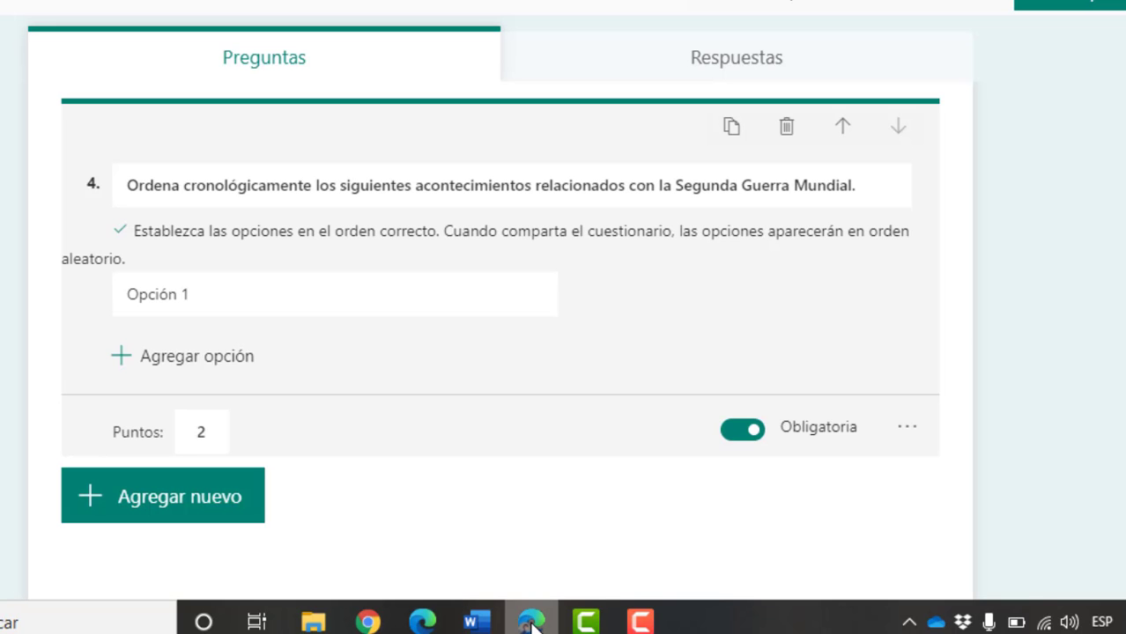
left_click(239, 304)
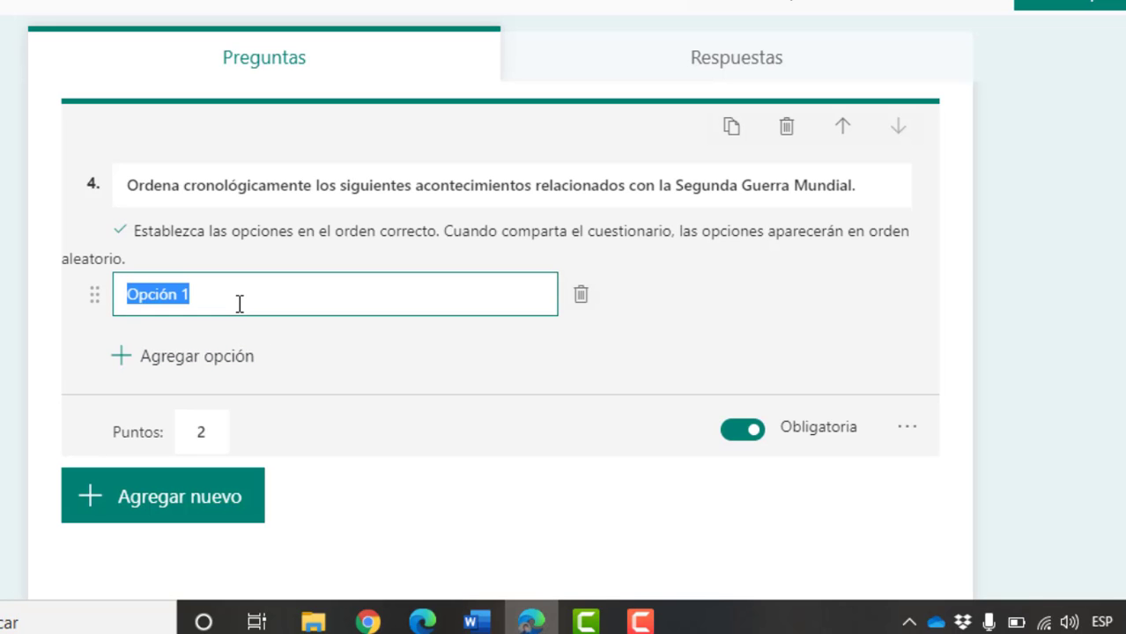
key("ctrl+v")
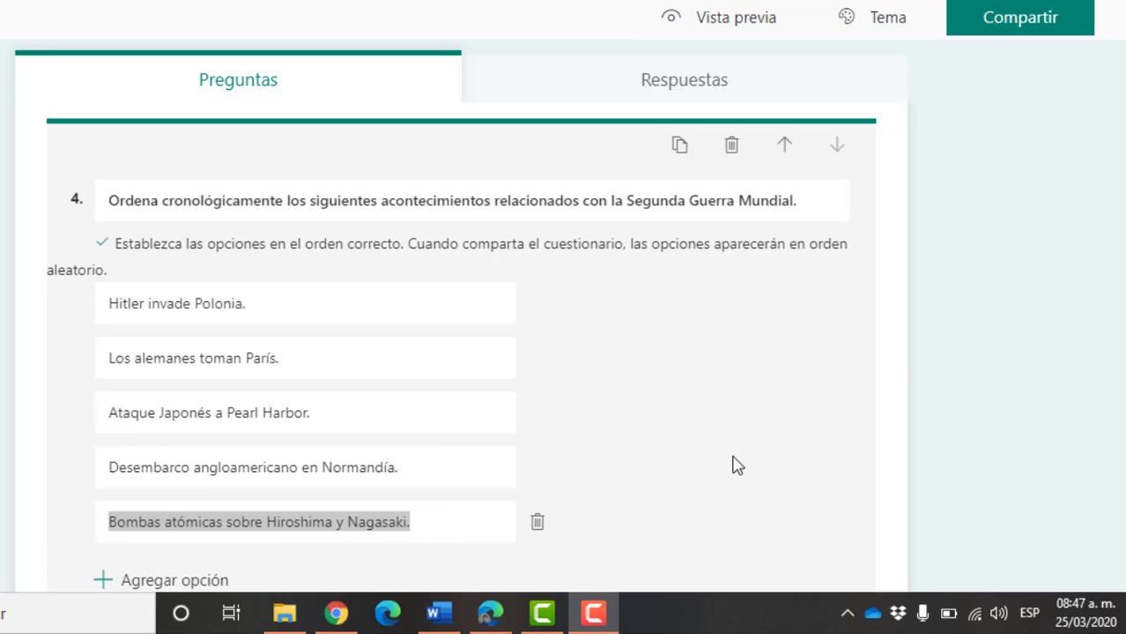
- Open the quiz preview and look through all four questions down to the ordering question
scroll(737, 465, "down", 1)
scroll(736, 465, "down", 1)
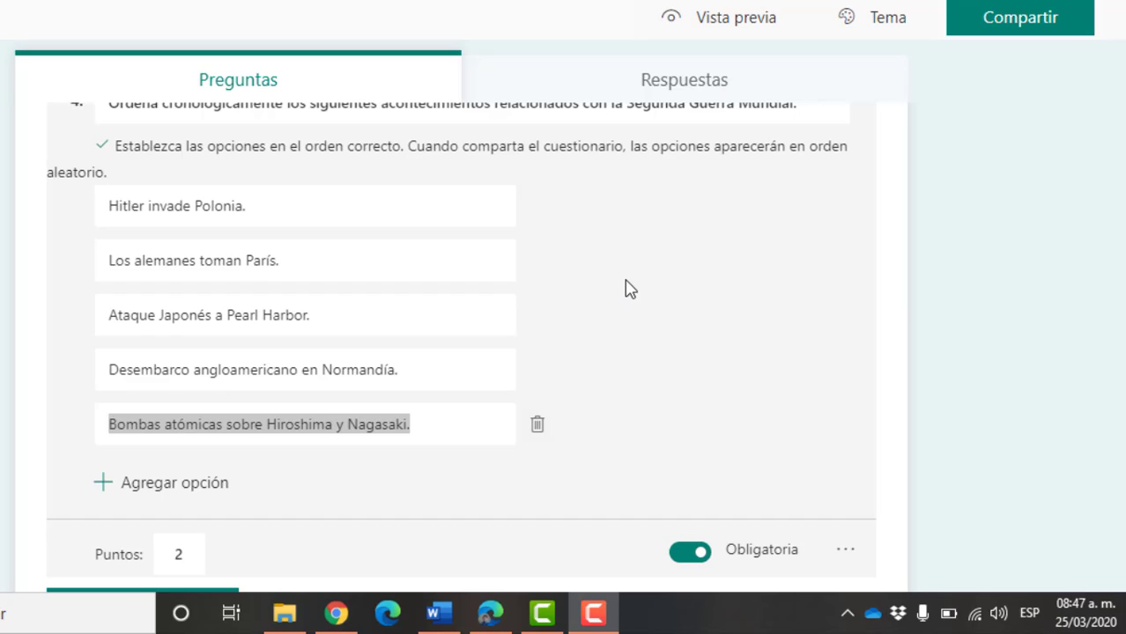
left_click(724, 26)
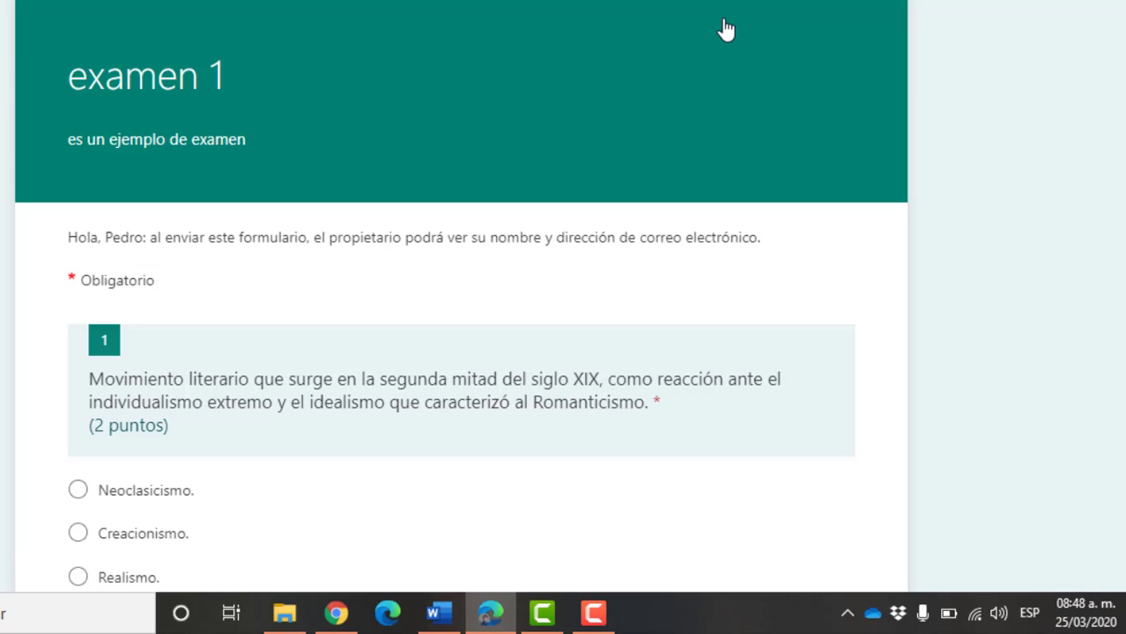
scroll(914, 345, "down", 6)
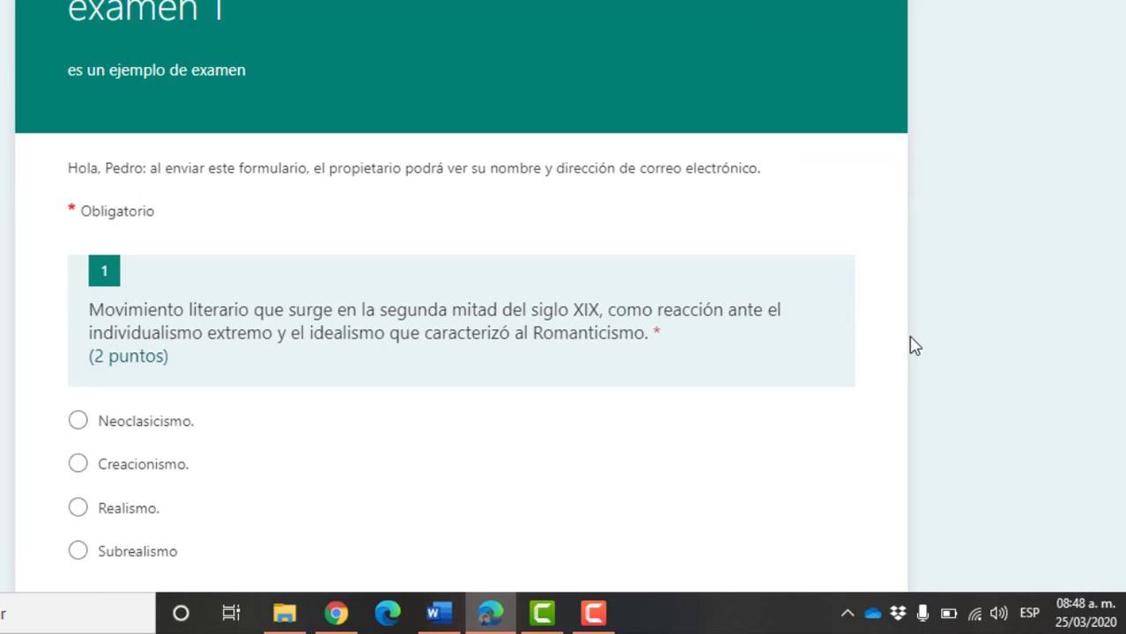
scroll(914, 345, "down", 5)
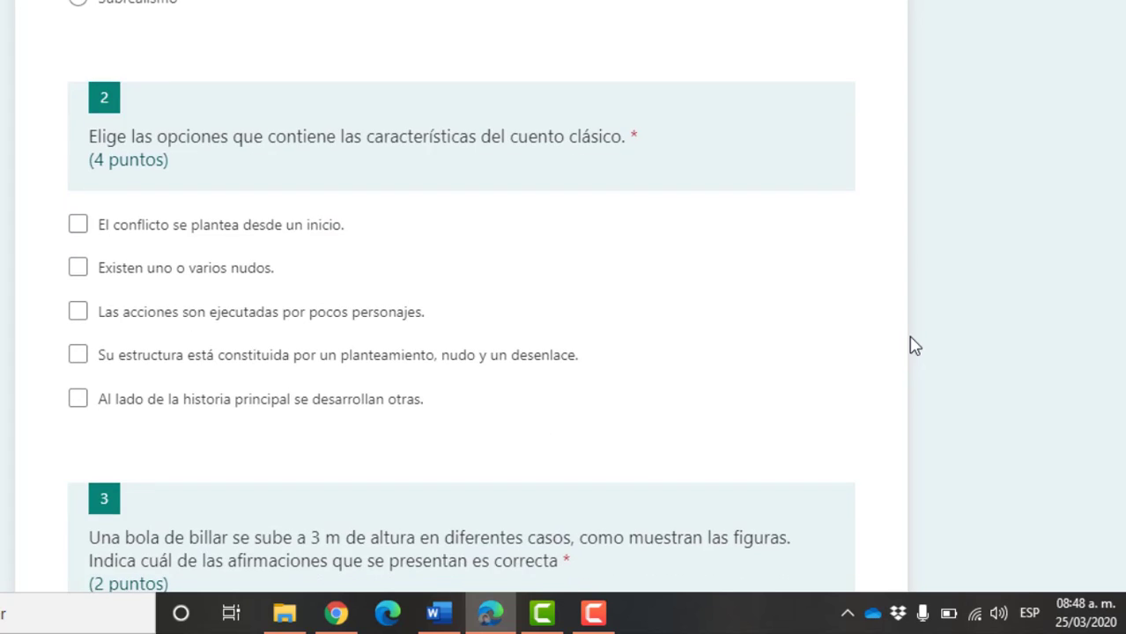
scroll(913, 346, "down", 8)
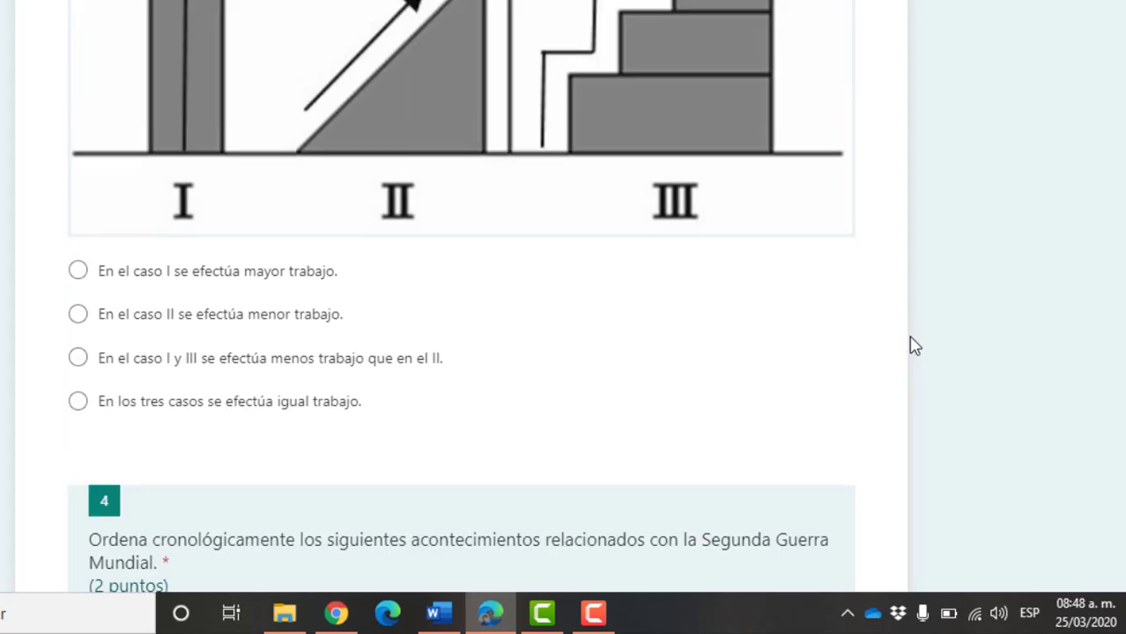
scroll(913, 345, "down", 1)
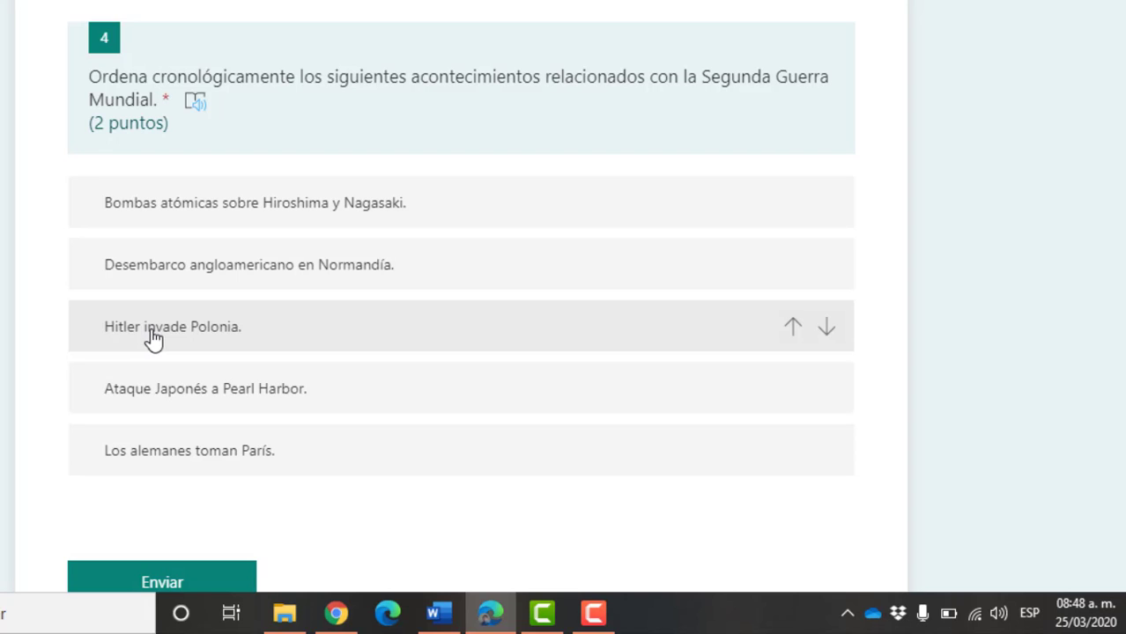
- Test question 4 in the preview by ordering its events from the invasion of Poland to the atomic bombs, and return to editing
left_click_drag(154, 339, 154, 213)
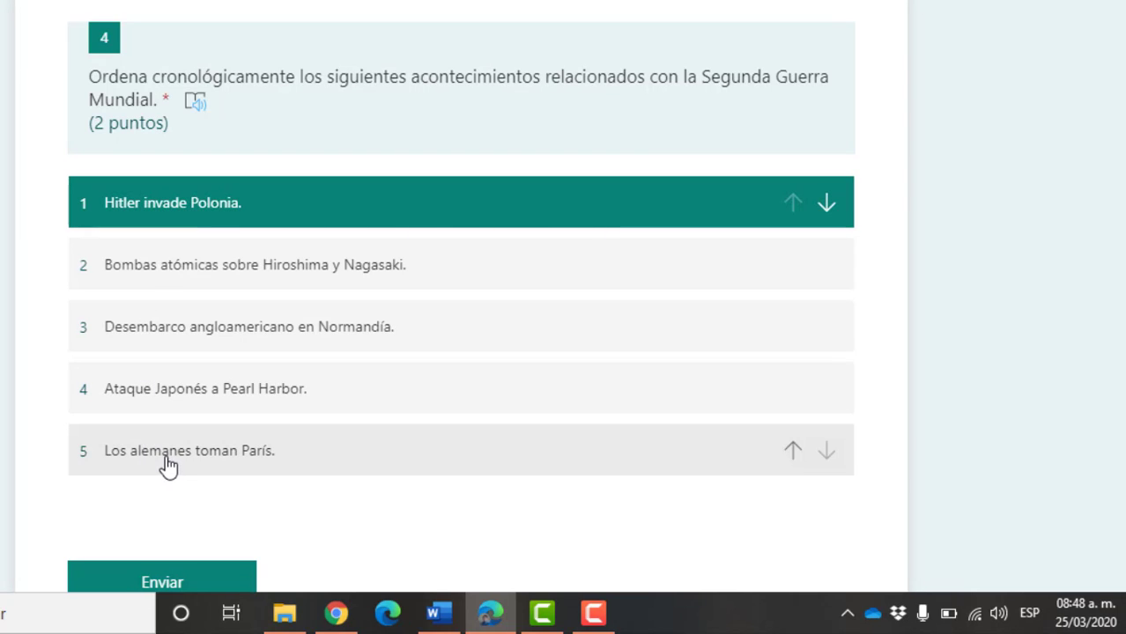
left_click_drag(168, 466, 170, 280)
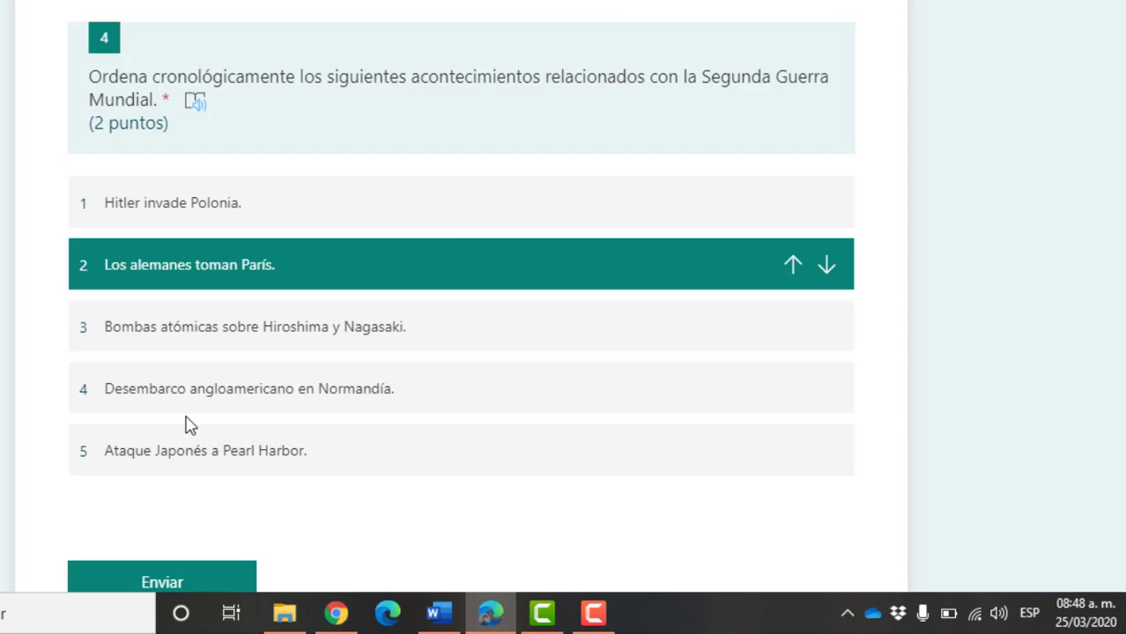
left_click_drag(179, 458, 180, 317)
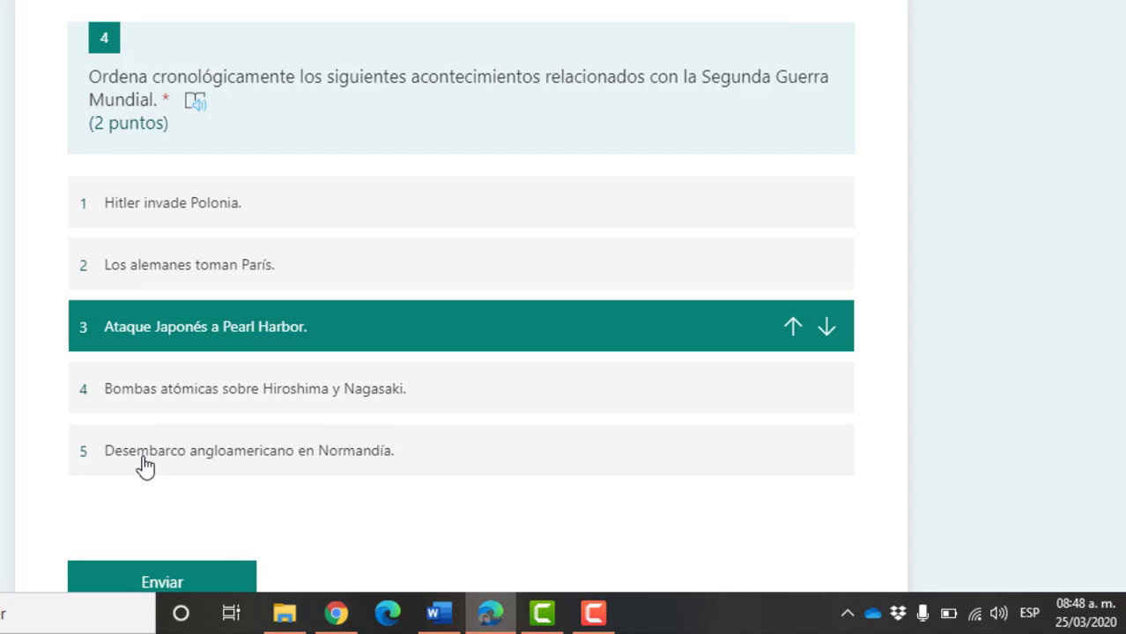
left_click_drag(153, 460, 155, 403)
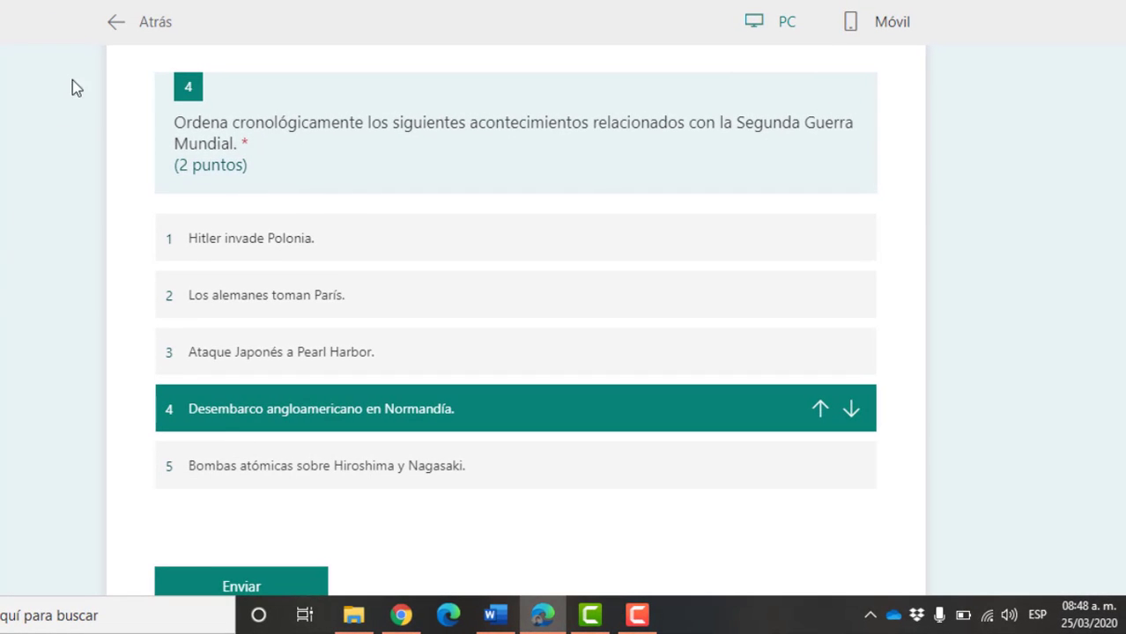
left_click(114, 29)
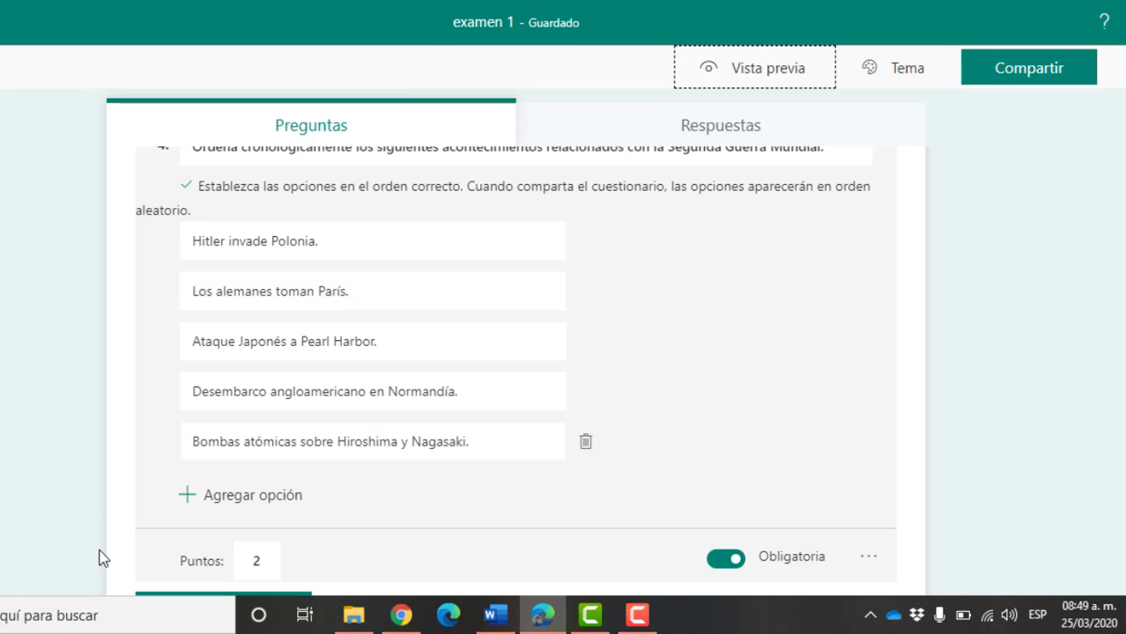
- Set question 4's points to 4 and switch to the Word document
left_click(273, 559)
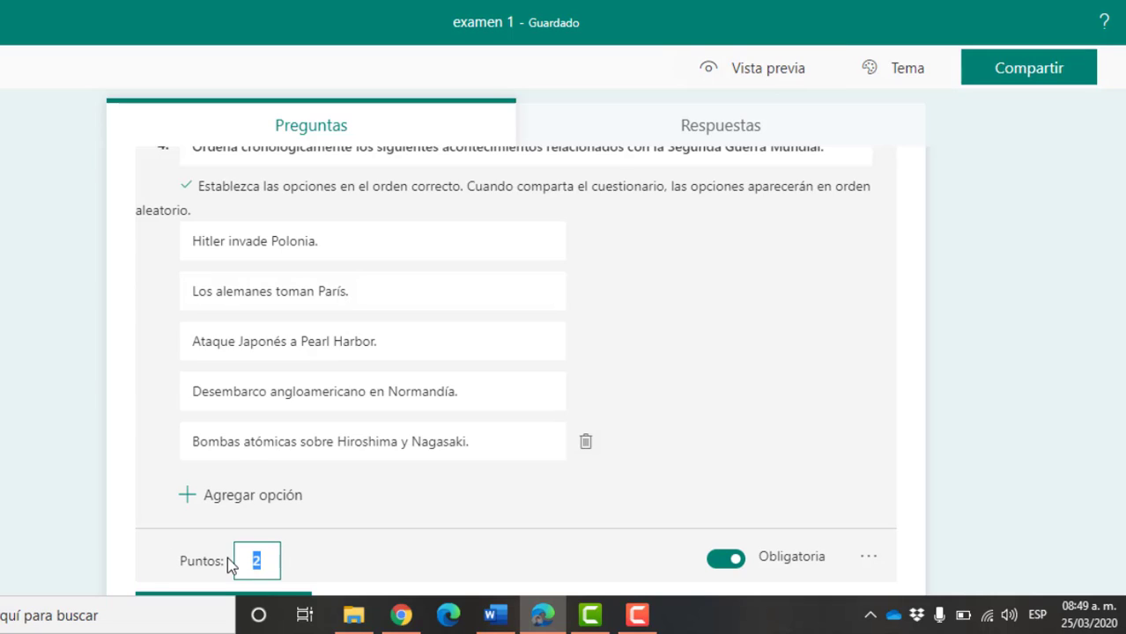
type("4")
scroll(927, 481, "down", 1)
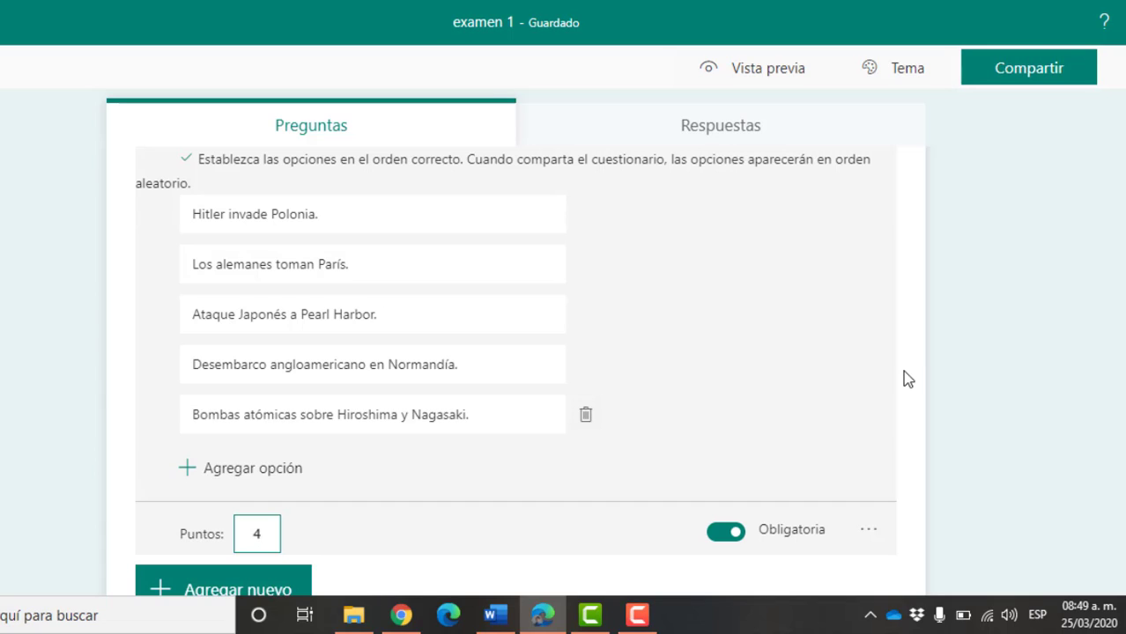
left_click(496, 617)
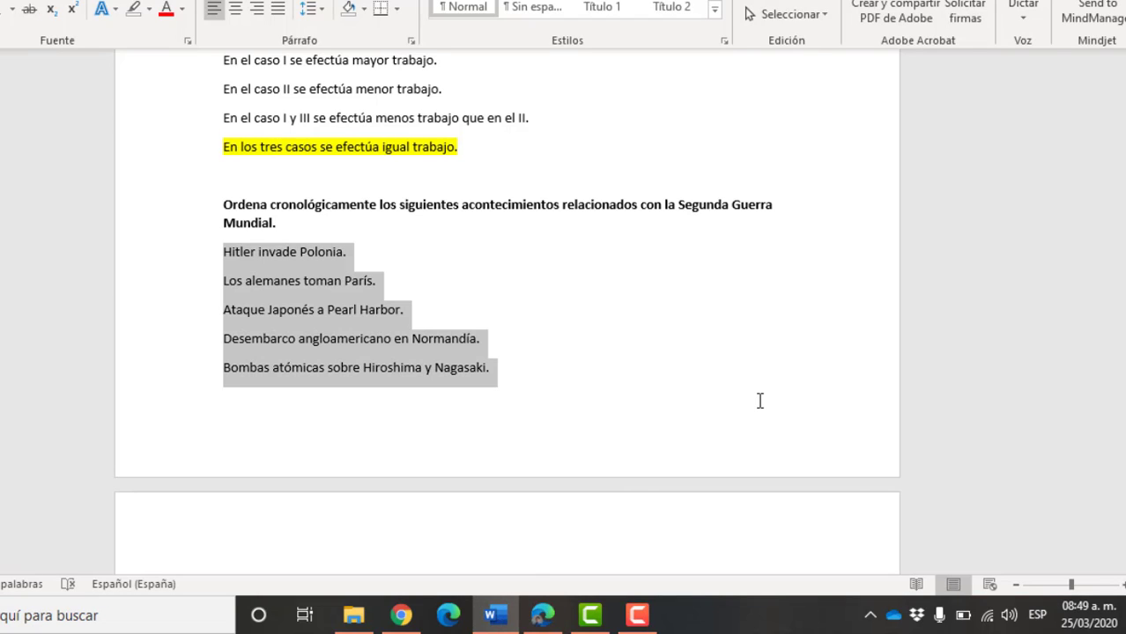
- Copy "¿Cuáles creen que deberían ser las prioridades del recientemente electo presidente?" from Word and paste it as a new text question 5 in Forms
scroll(759, 401, "down", 7)
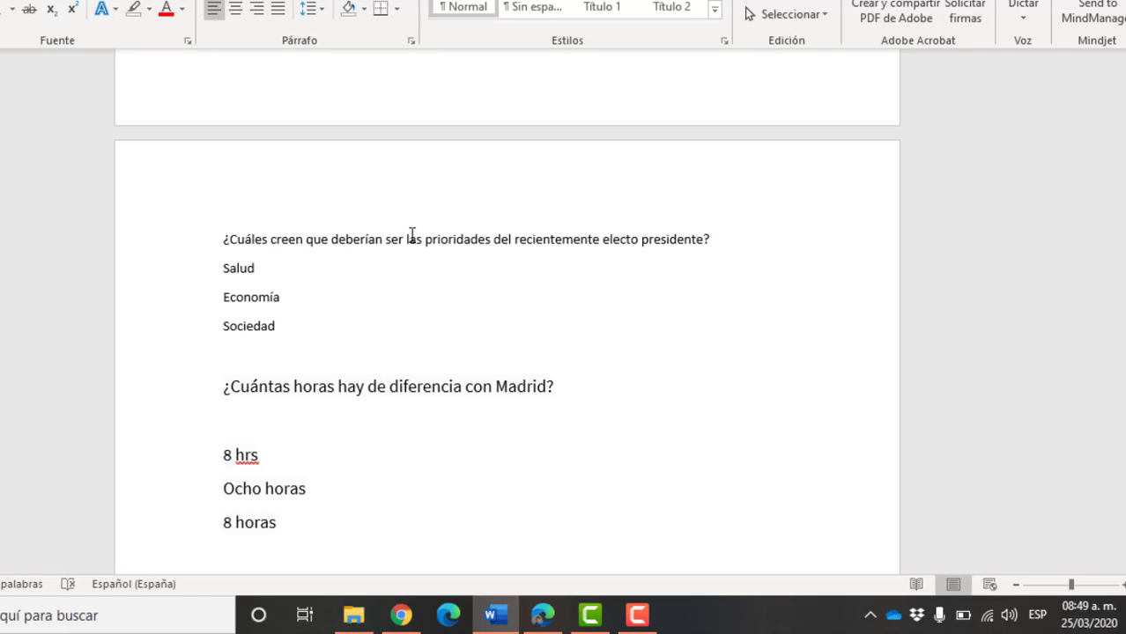
left_click(168, 247)
key("ctrl+c")
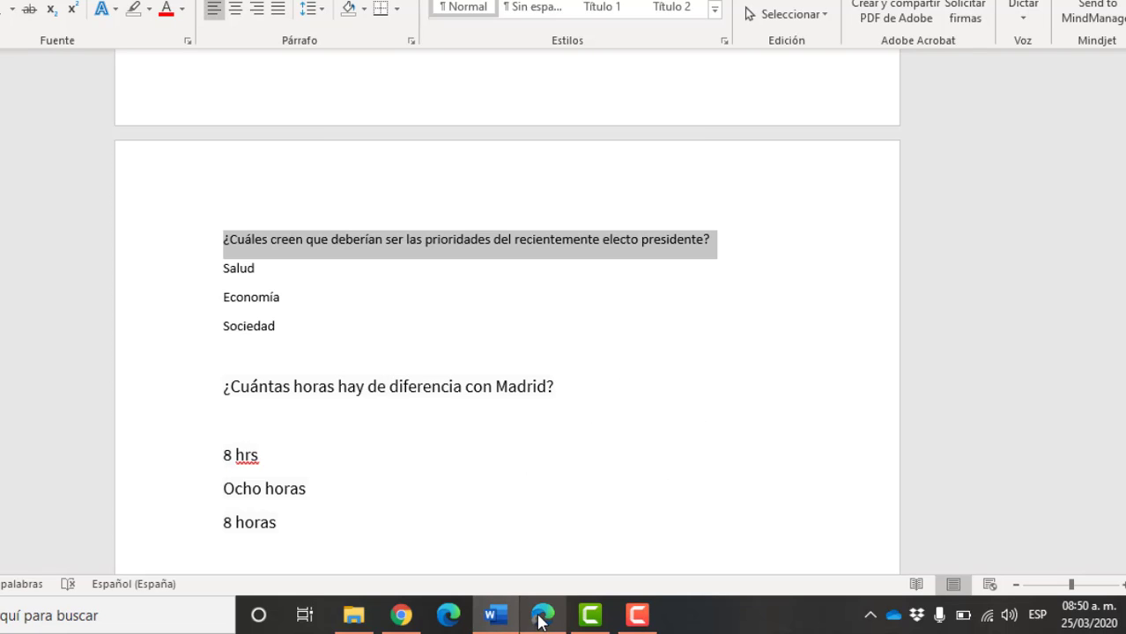
left_click(542, 617)
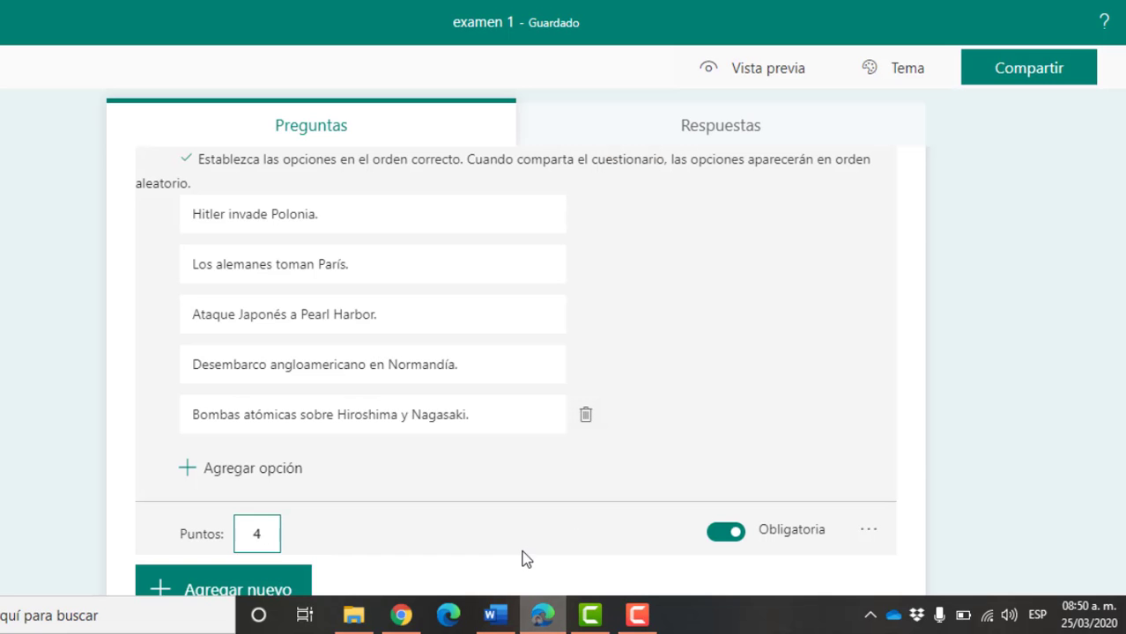
scroll(967, 436, "down", 1)
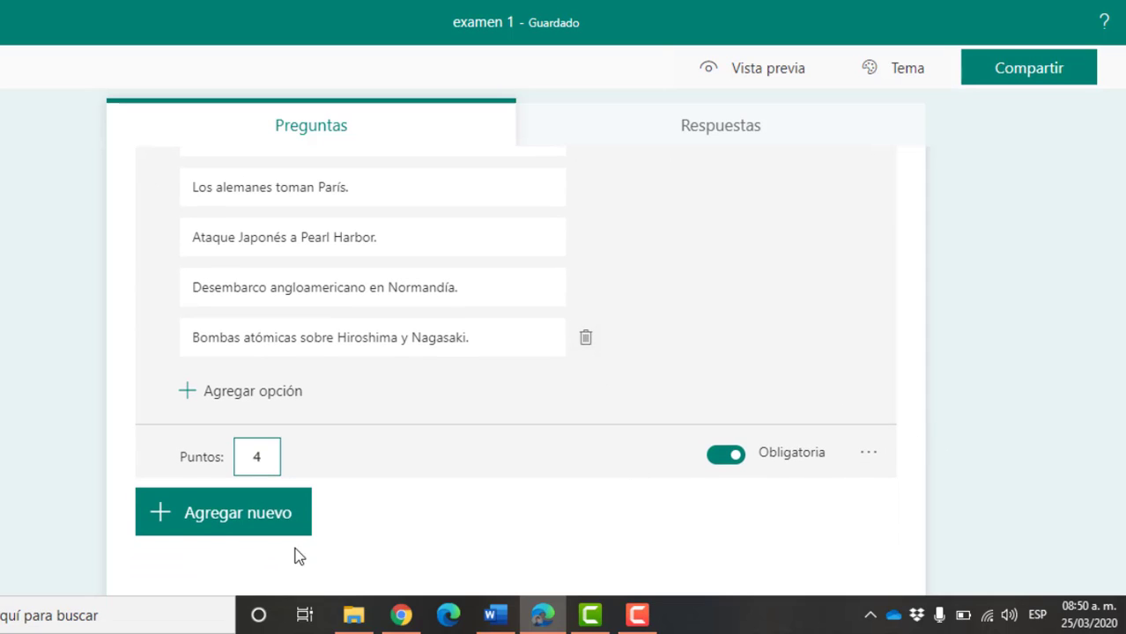
left_click(219, 527)
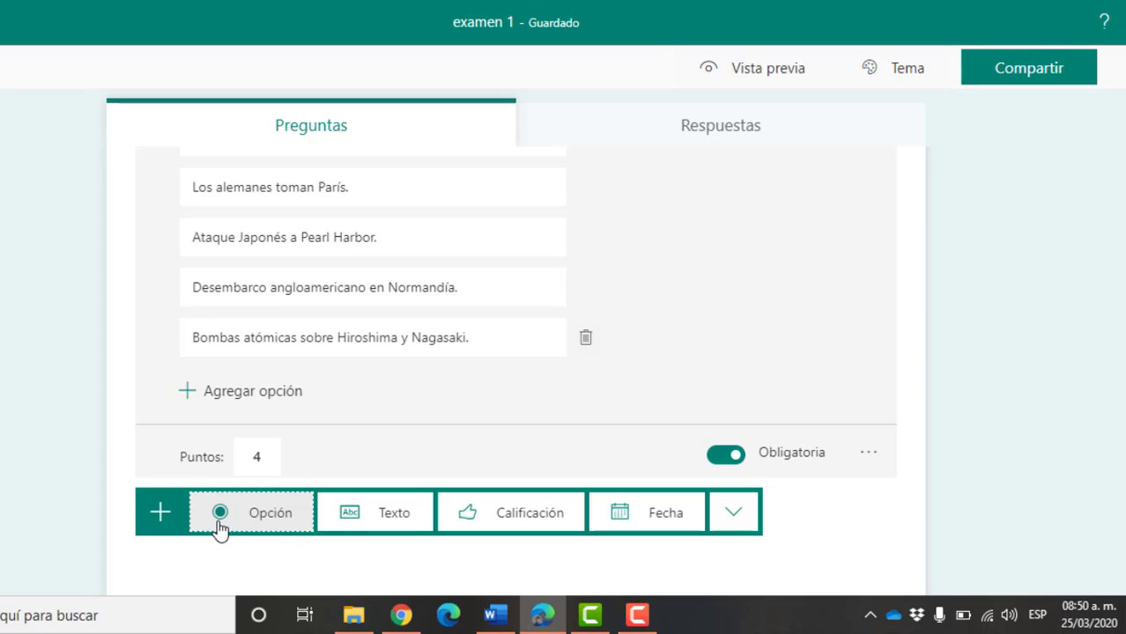
left_click(389, 520)
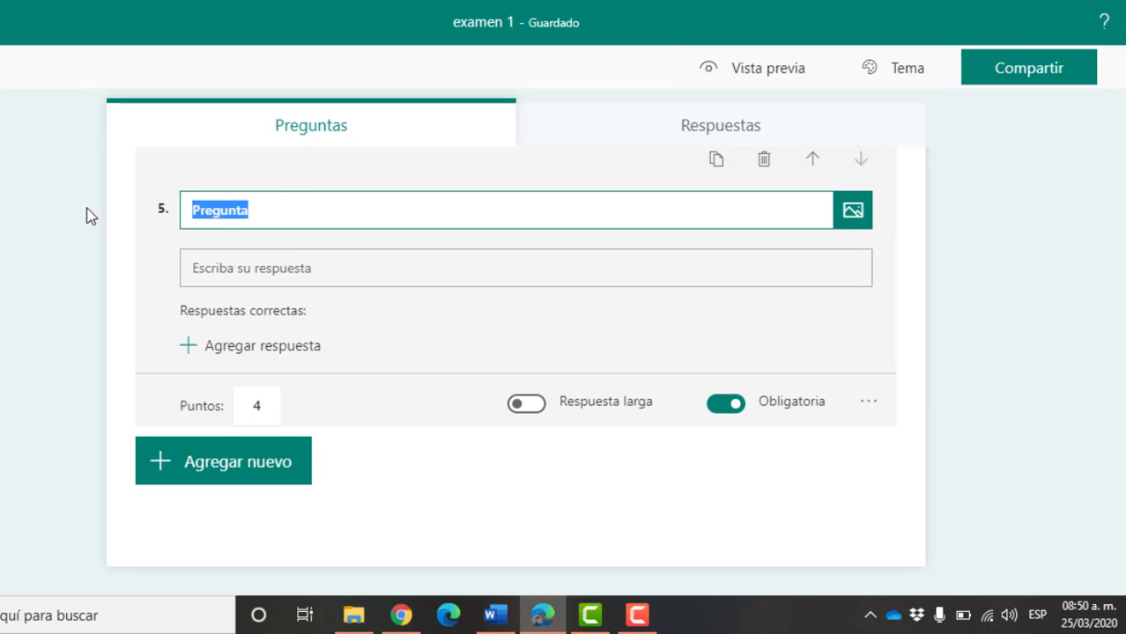
key("ctrl+v")
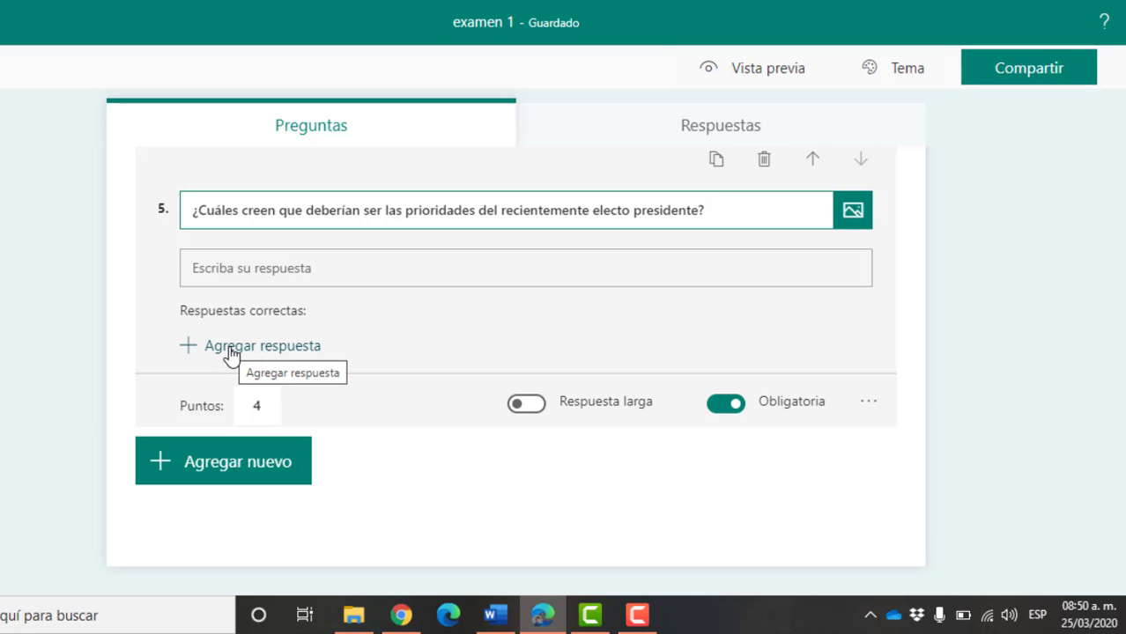
- Copy the three priorities from Word into question 5's correct answers in Forms, and trim the entry to "Salud"
left_click(494, 623)
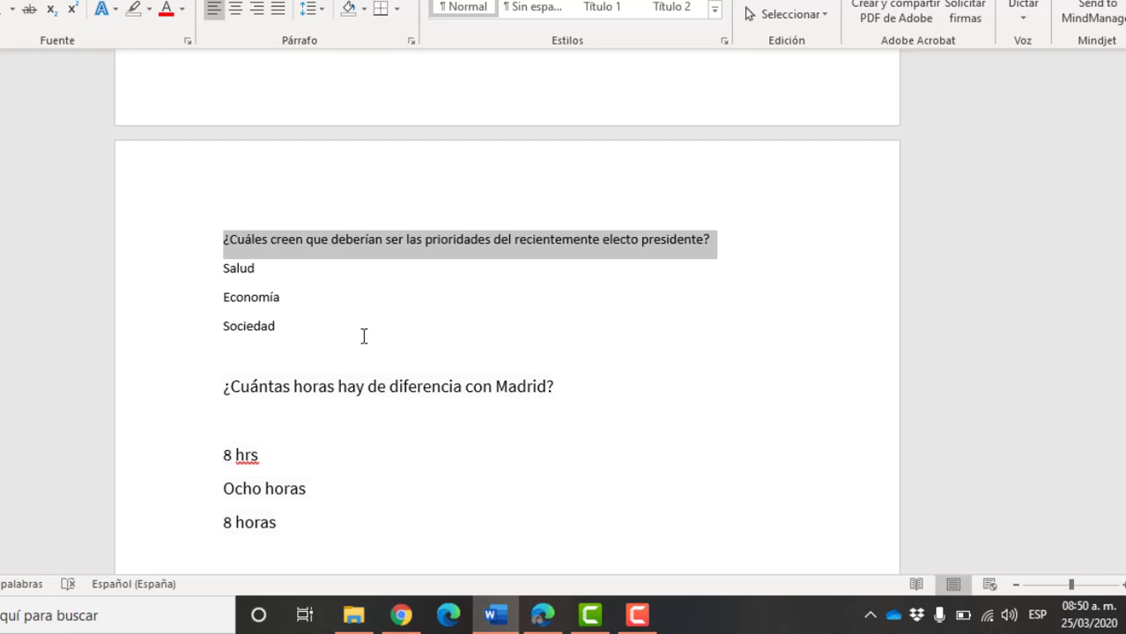
left_click_drag(307, 332, 219, 281)
key("ctrl+c")
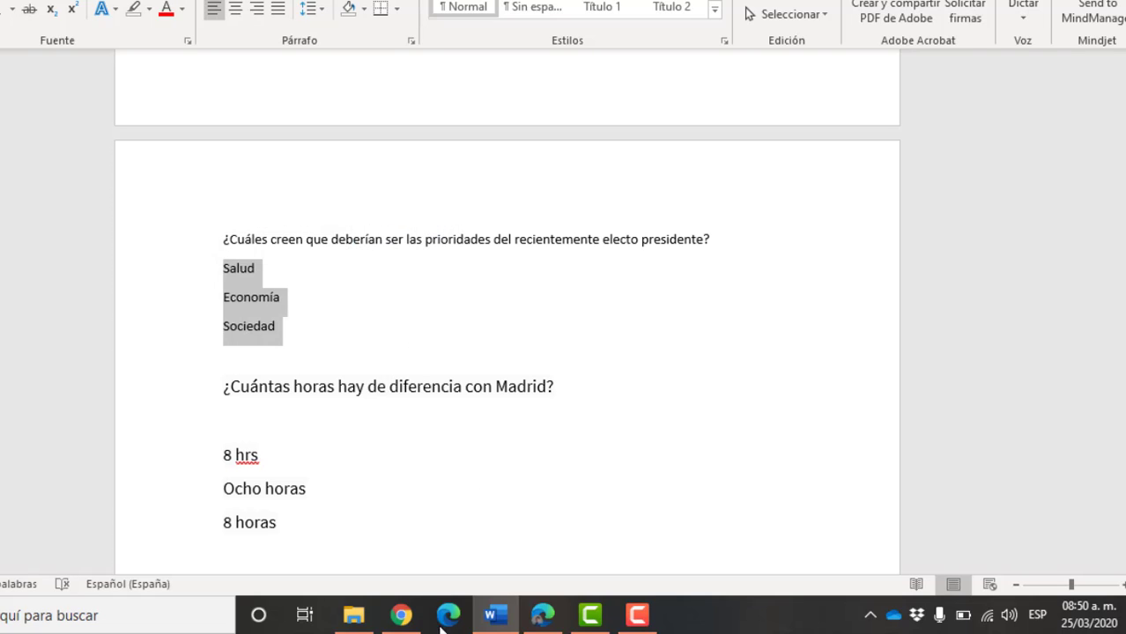
left_click(543, 617)
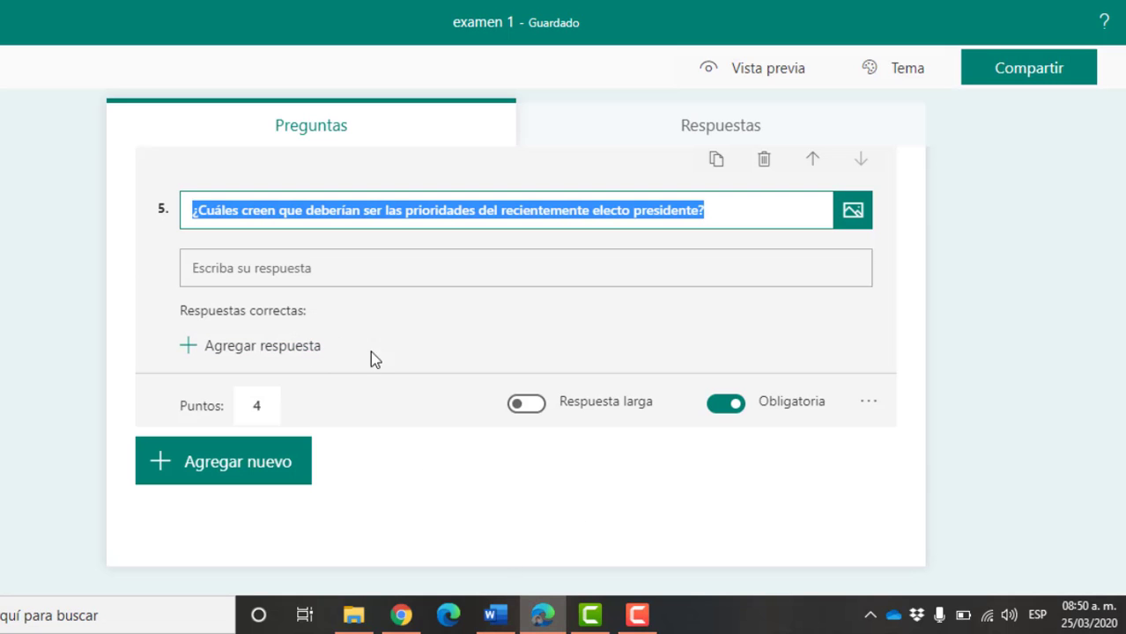
left_click(293, 346)
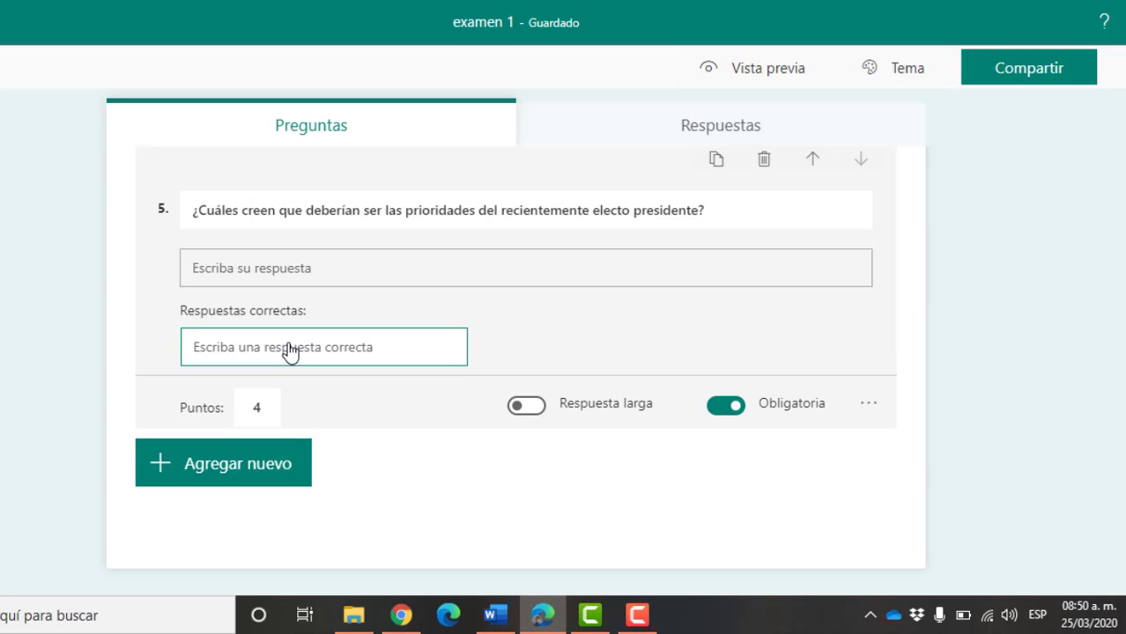
key("ctrl+v")
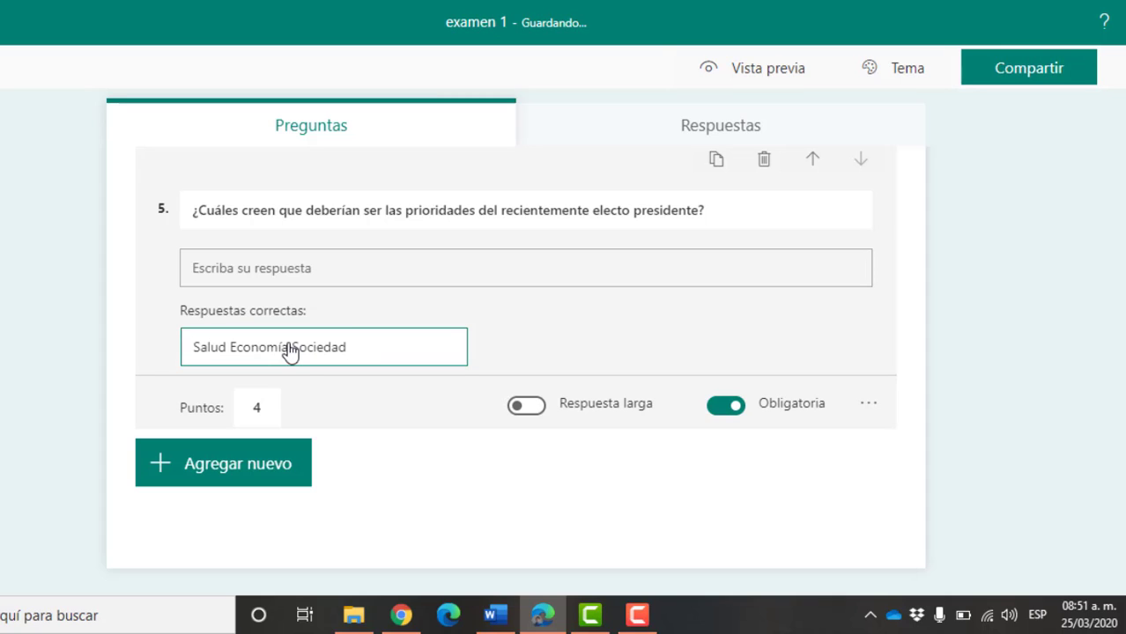
left_click_drag(231, 345, 419, 348)
key("ctrl+c")
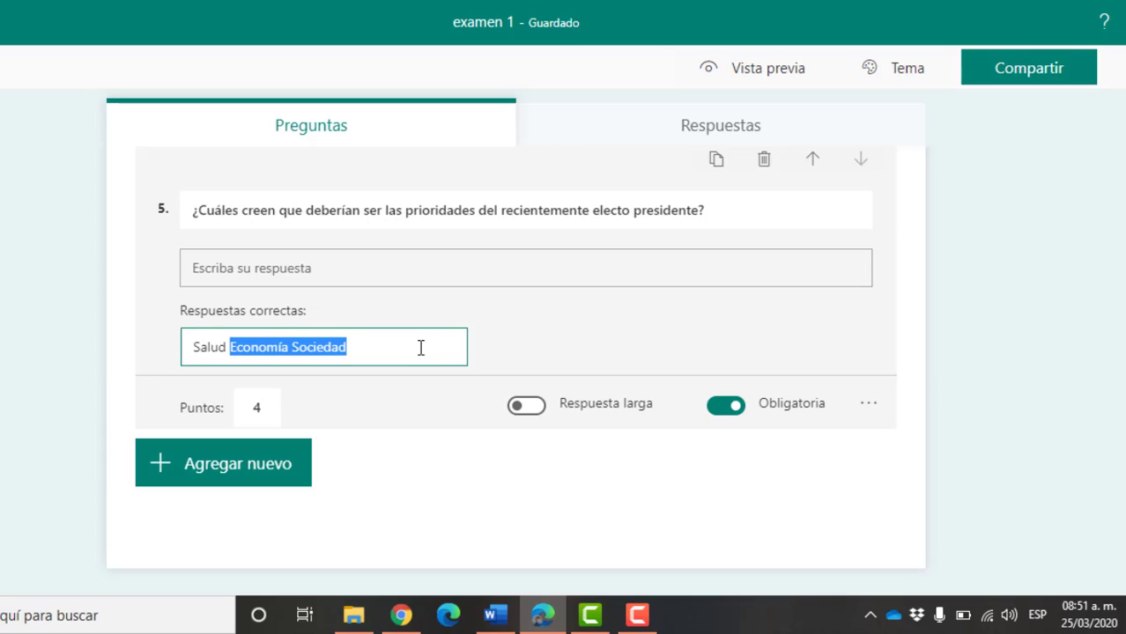
key("BackSpace")
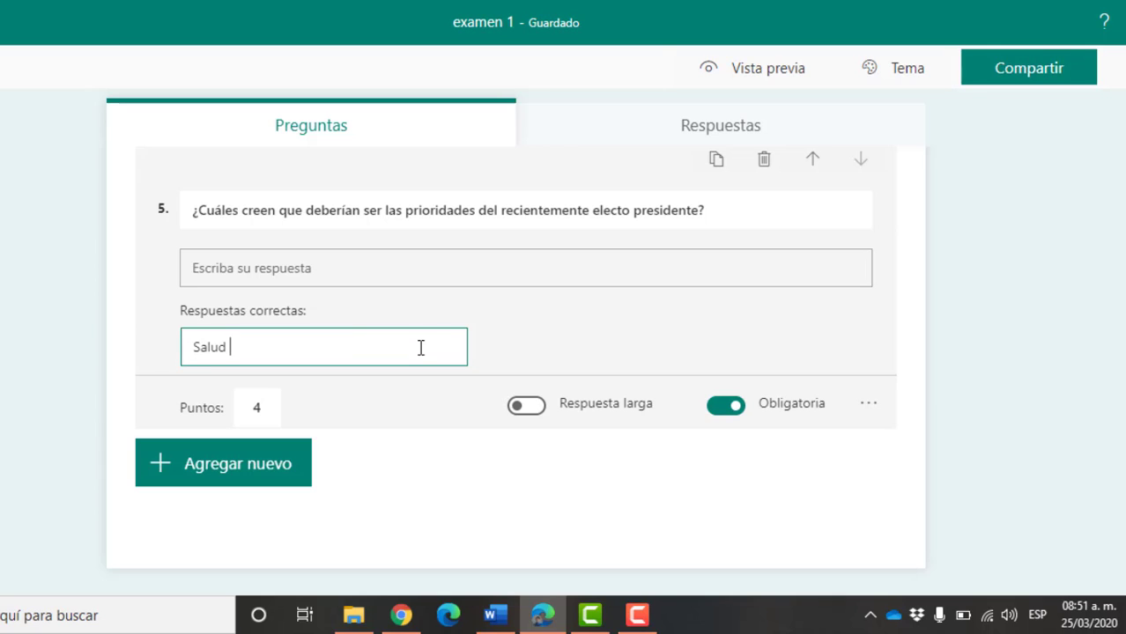
left_click(512, 330)
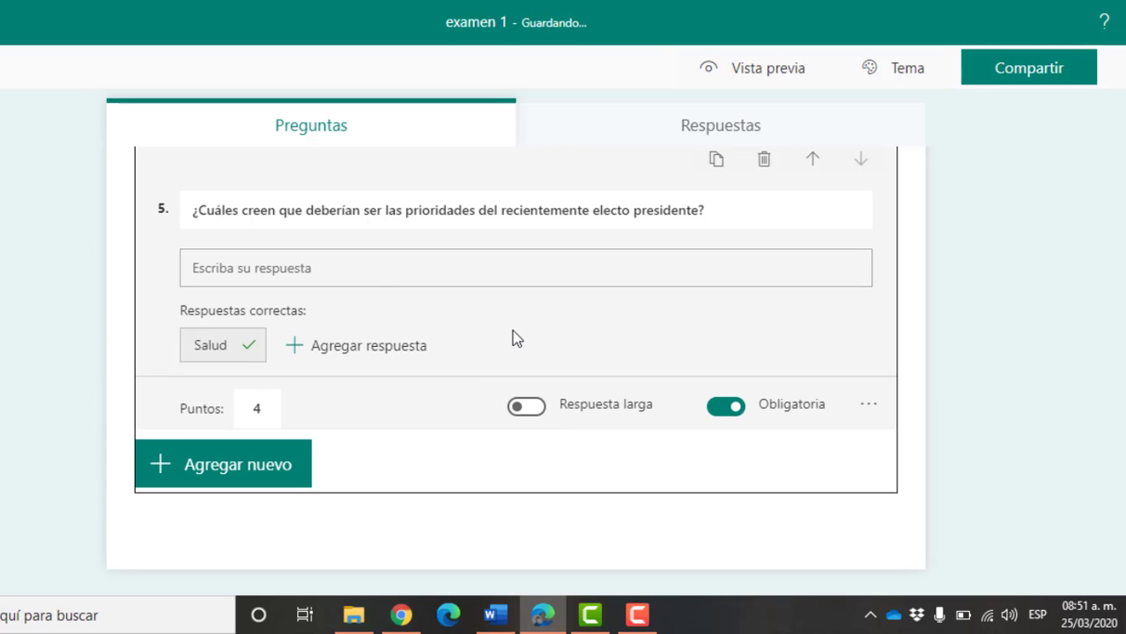
- Add "Economía" as a second correct answer to question 5, trimming "Sociedad" from the pasted text and keeping it copied
left_click(361, 348)
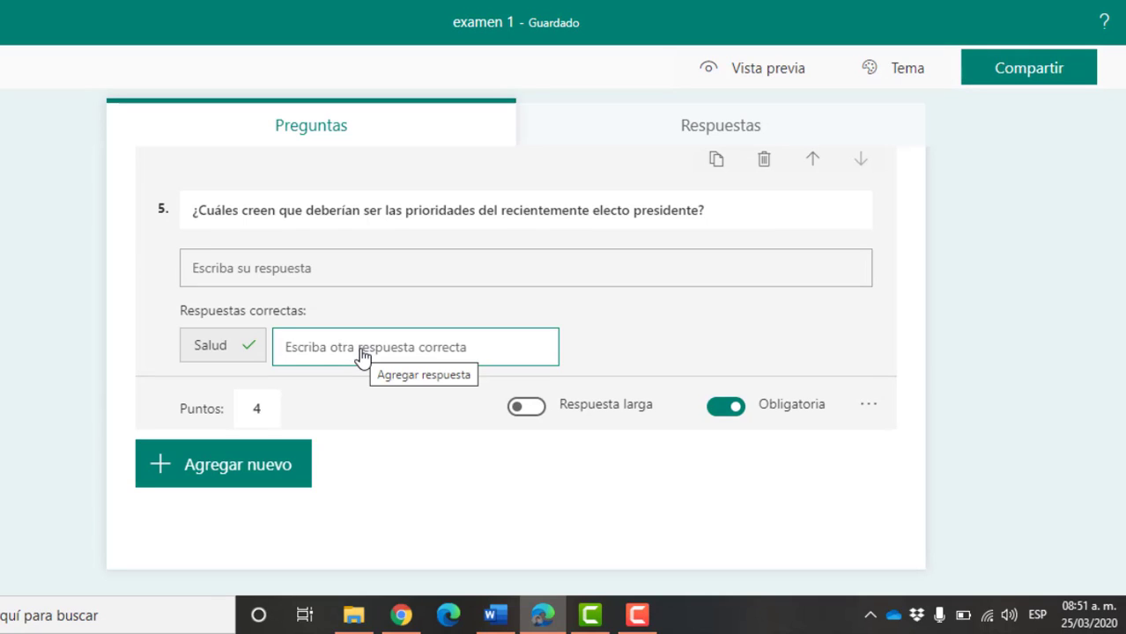
key("ctrl+v")
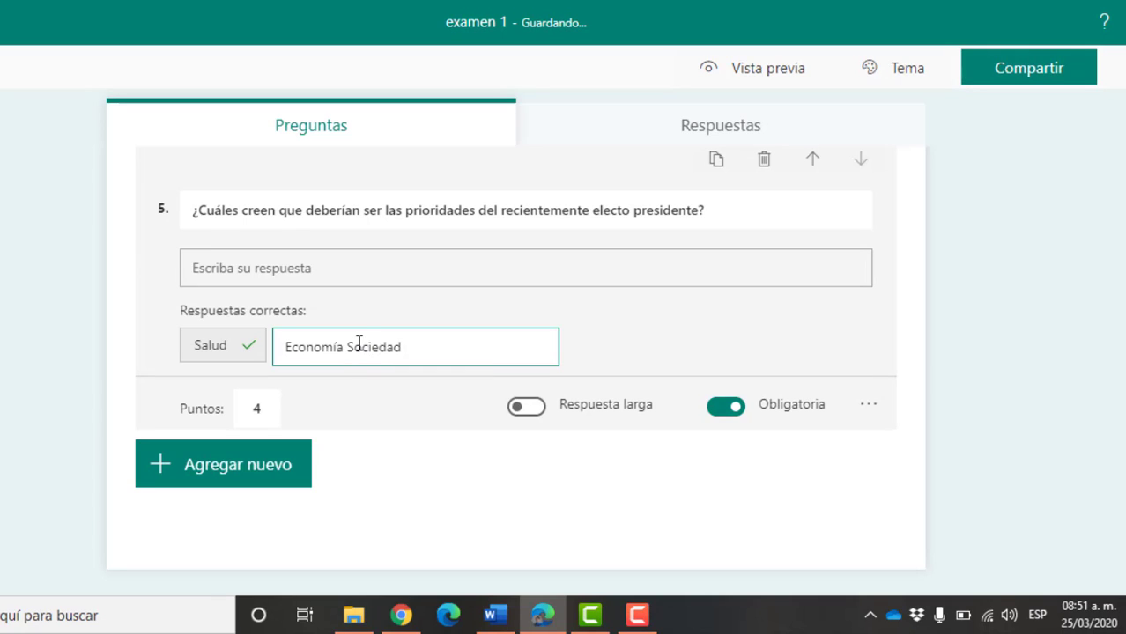
left_click_drag(348, 348, 473, 345)
key("ctrl+c")
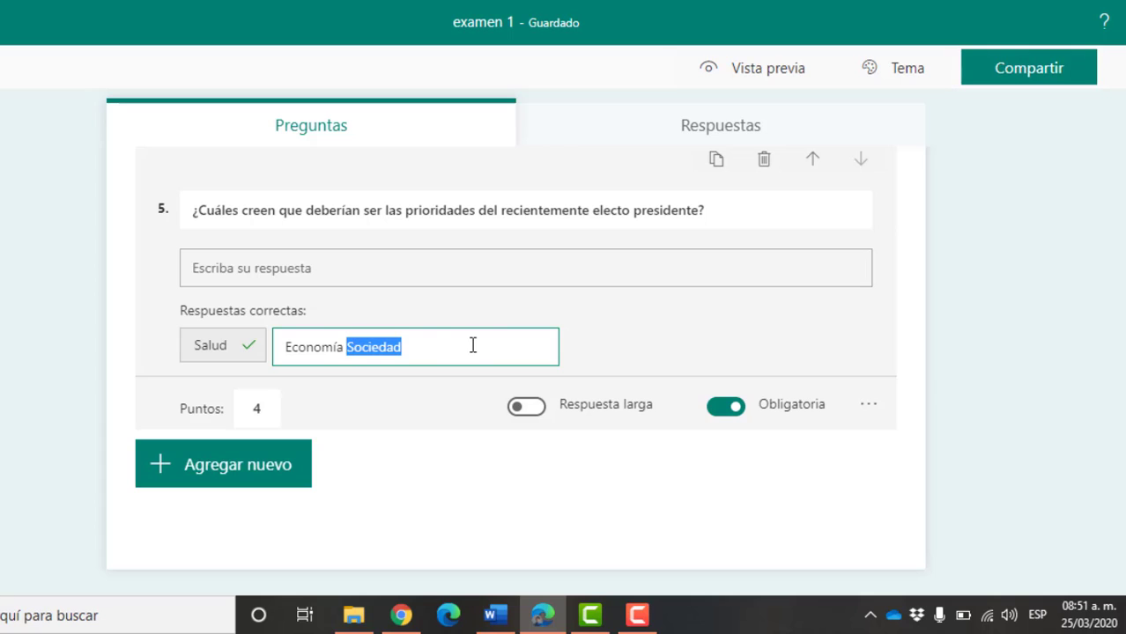
key("BackSpace")
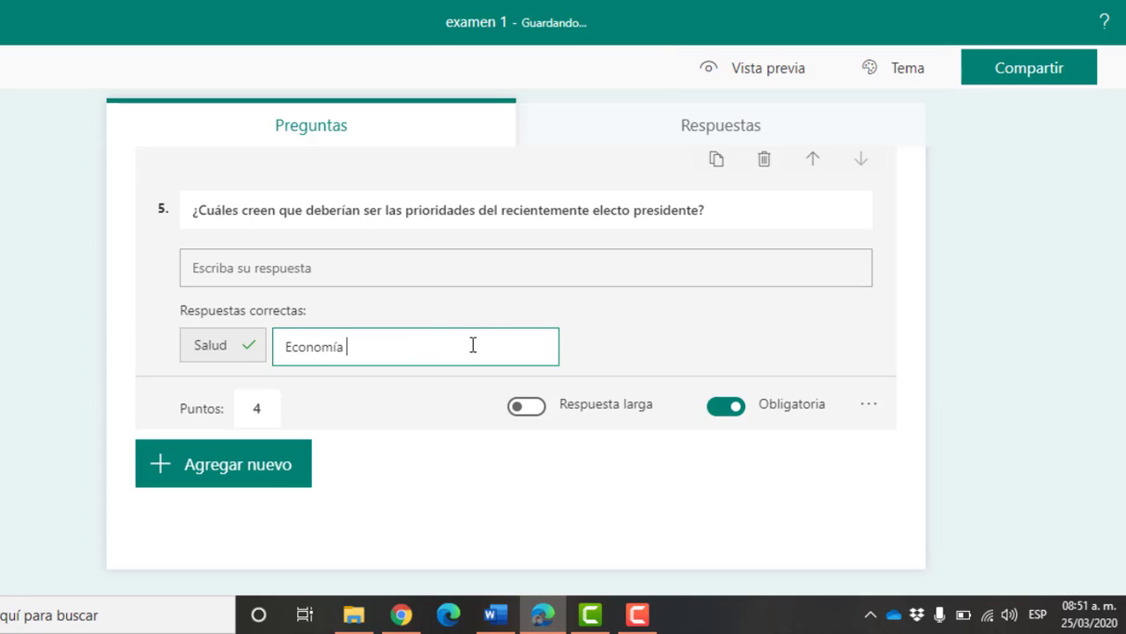
left_click(619, 335)
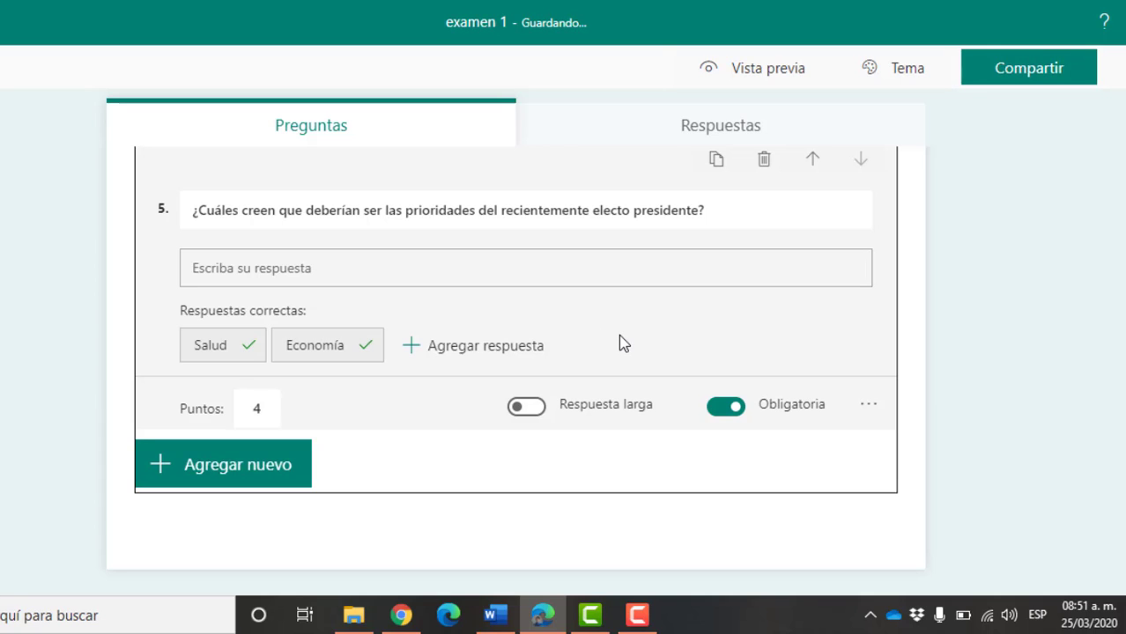
- Add "Sociedad" as the third correct answer to question 5 and set its points to 2
left_click(460, 348)
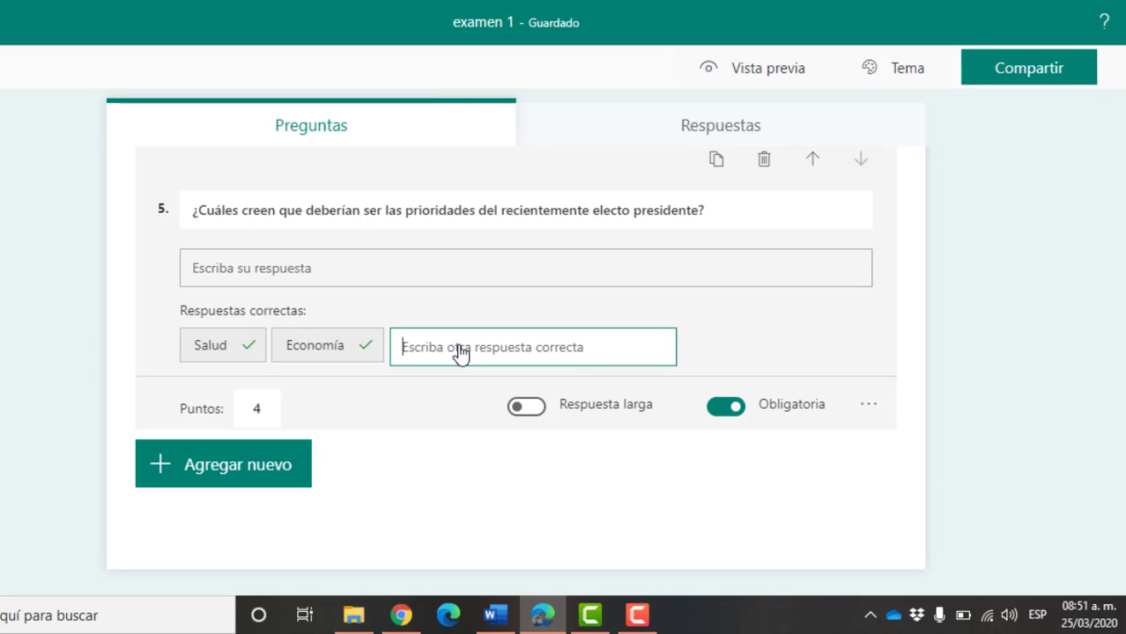
key("ctrl+v")
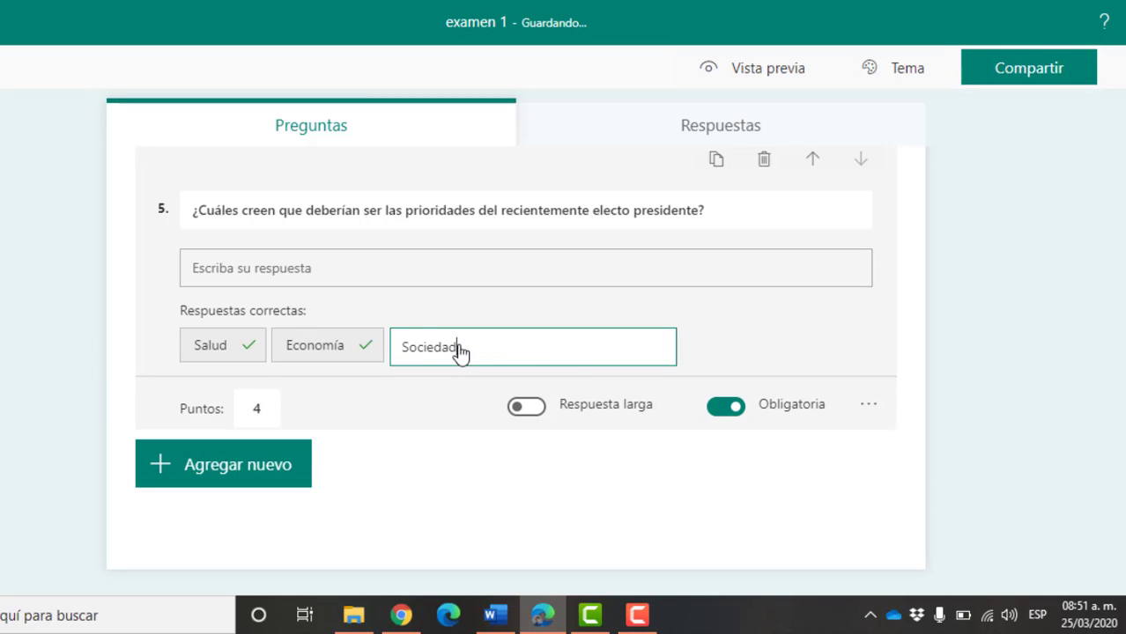
left_click(711, 343)
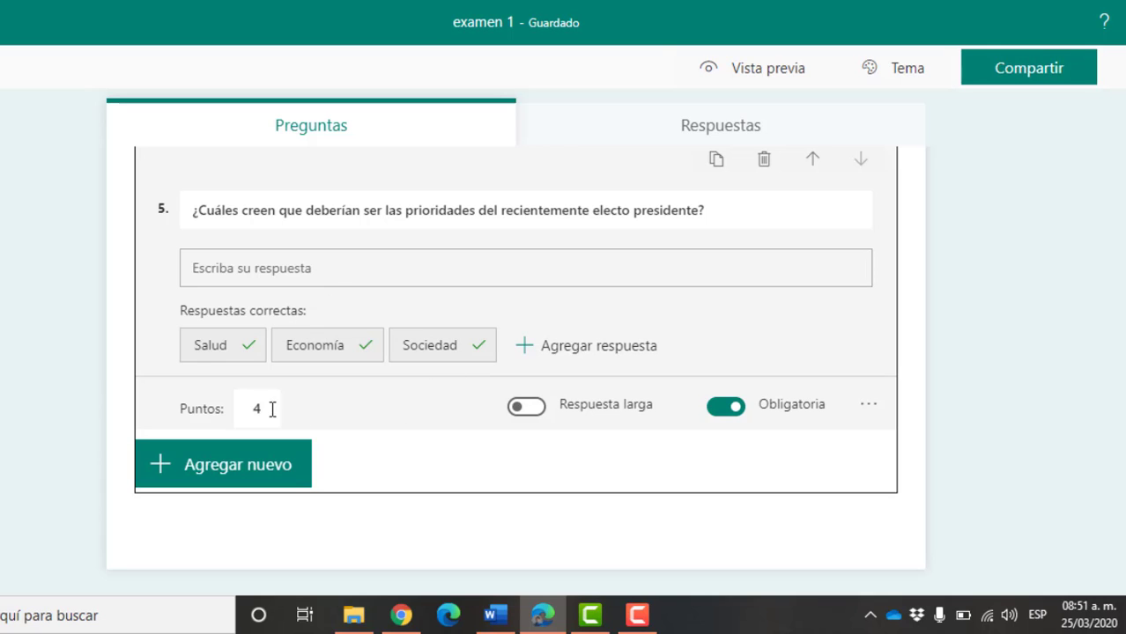
left_click_drag(264, 409, 235, 414)
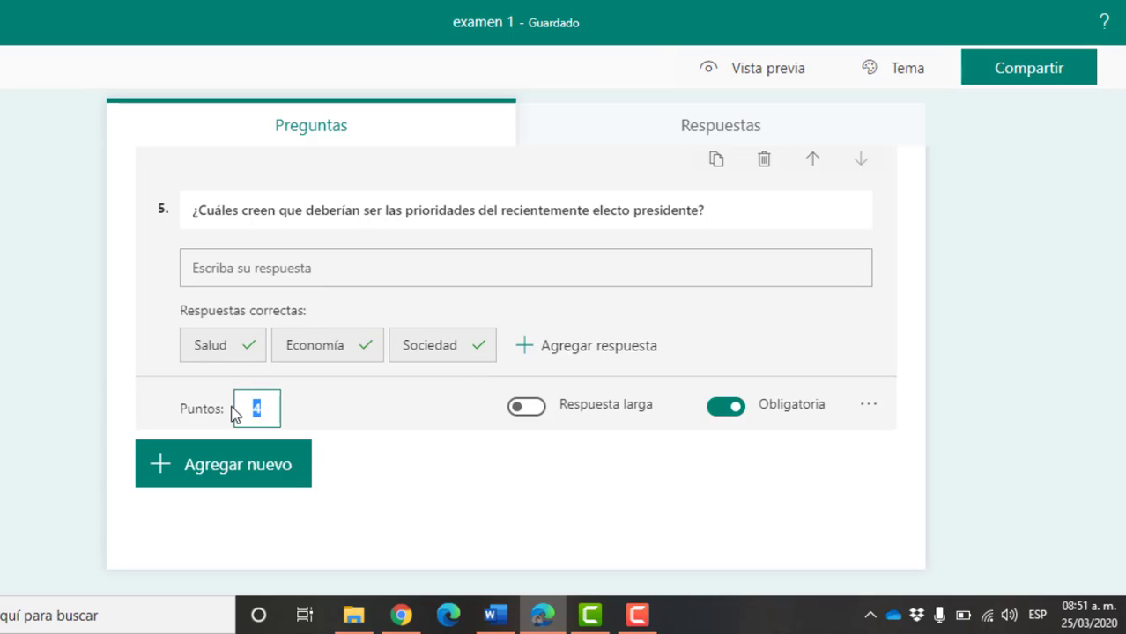
type("2")
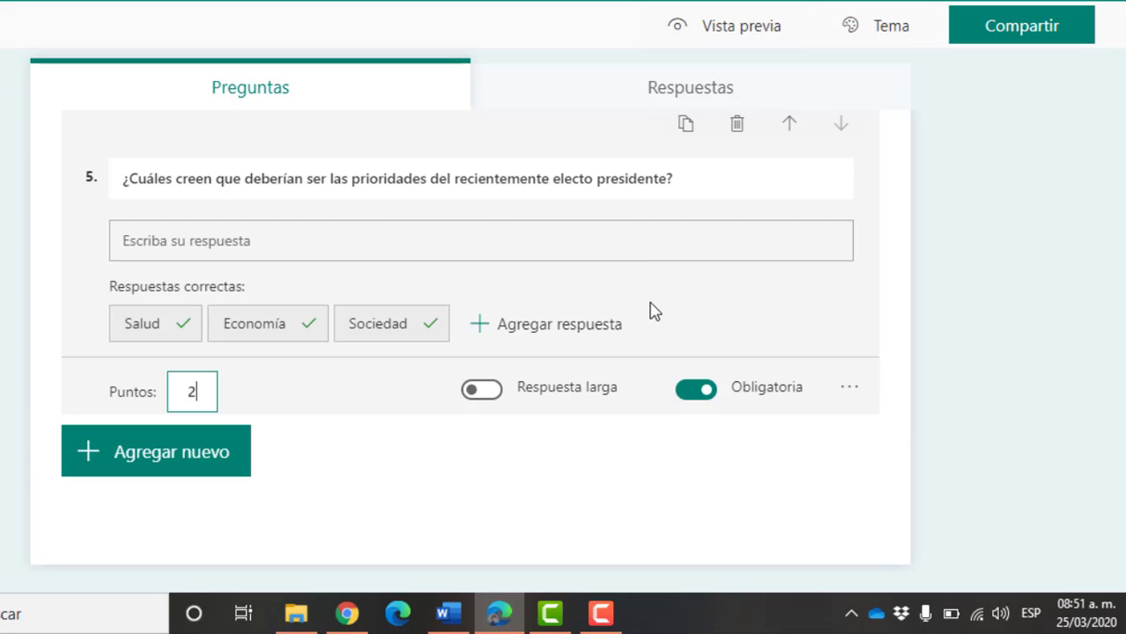
- Try the long-answer option on question 5 and switch it back off
left_click(482, 390)
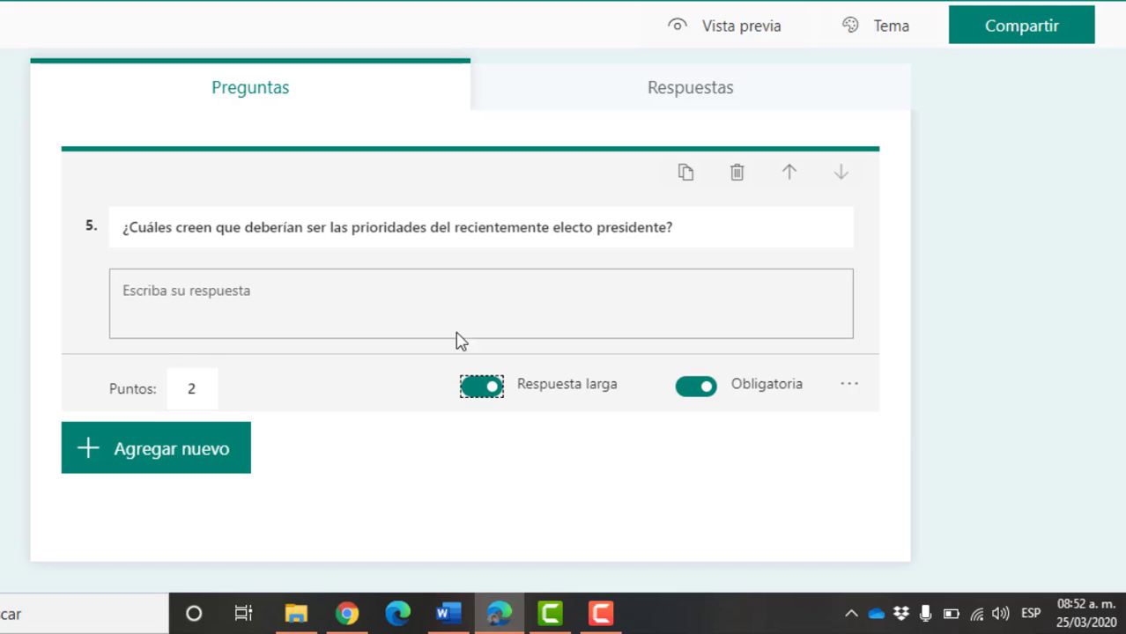
left_click(481, 388)
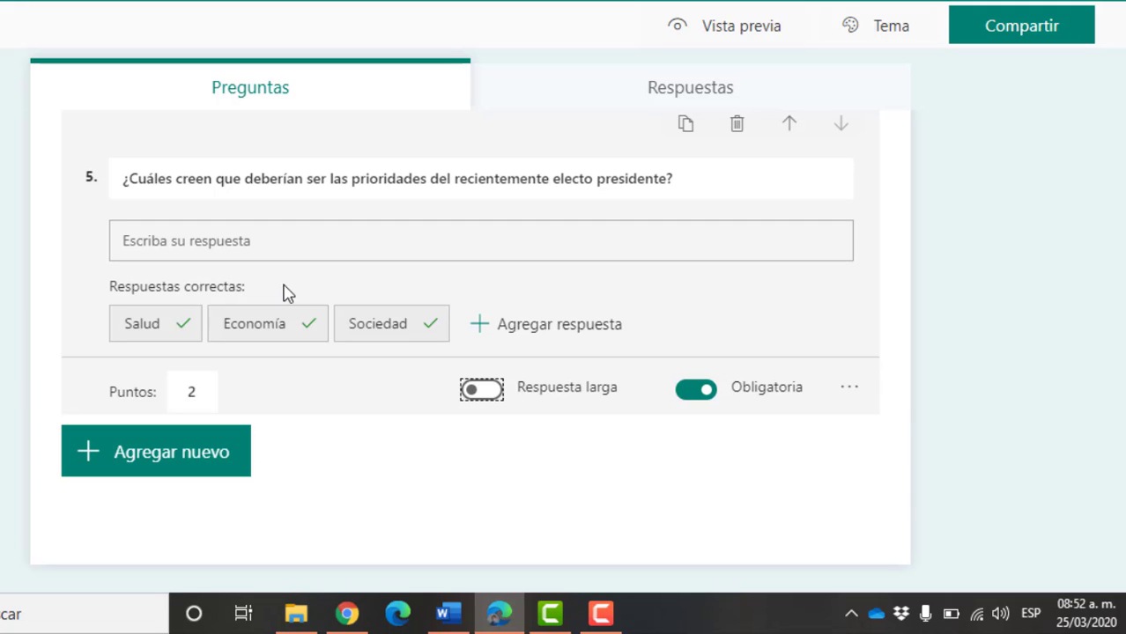
- Copy "¿Cuántas horas hay de diferencia con Madrid?" from Word and paste it as a new text question 6 in Forms
left_click(176, 456)
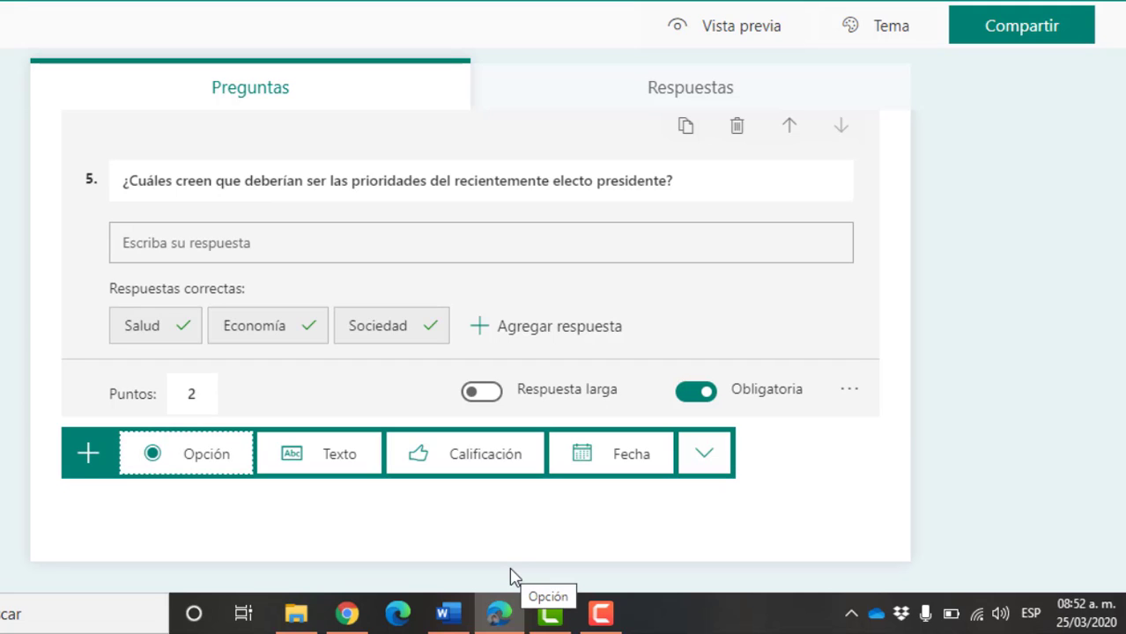
left_click(448, 616)
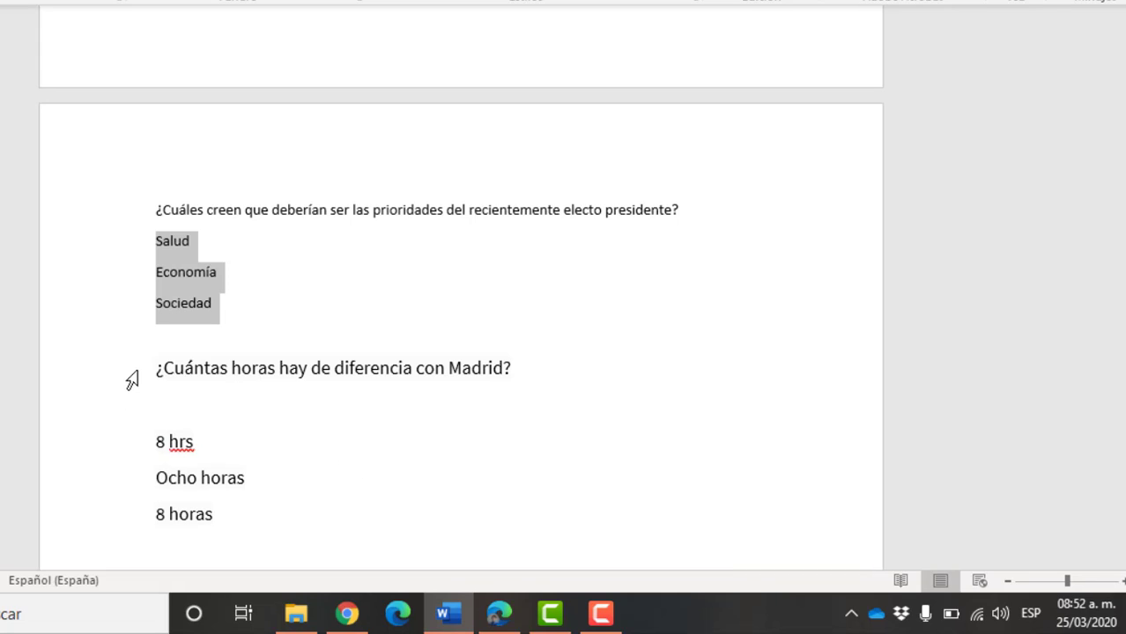
left_click(94, 383)
key("ctrl+c")
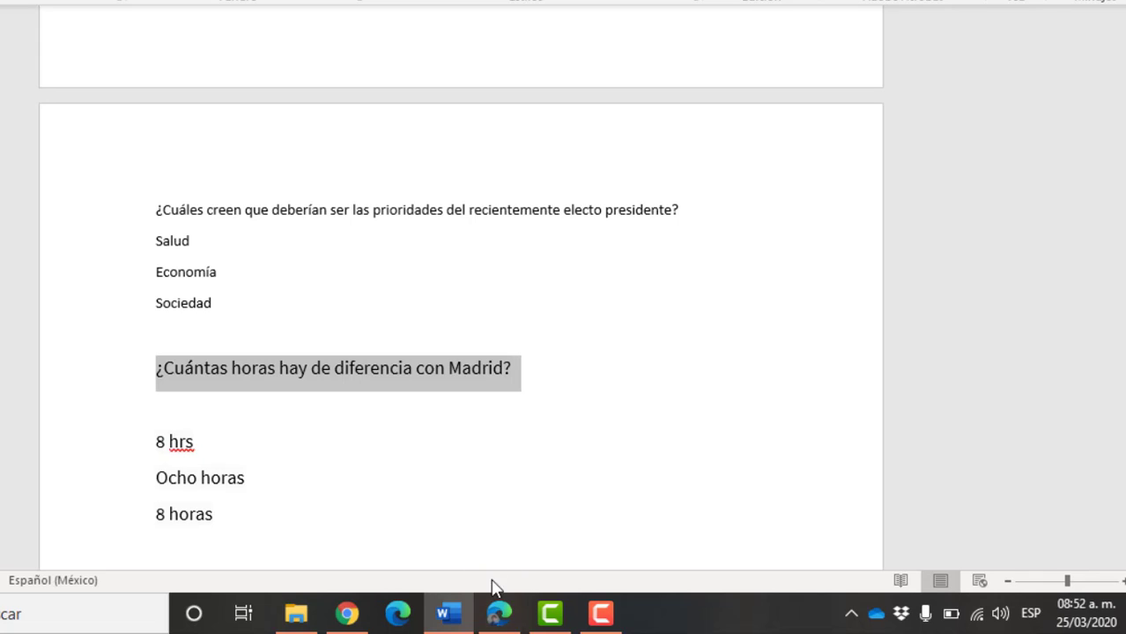
left_click(497, 614)
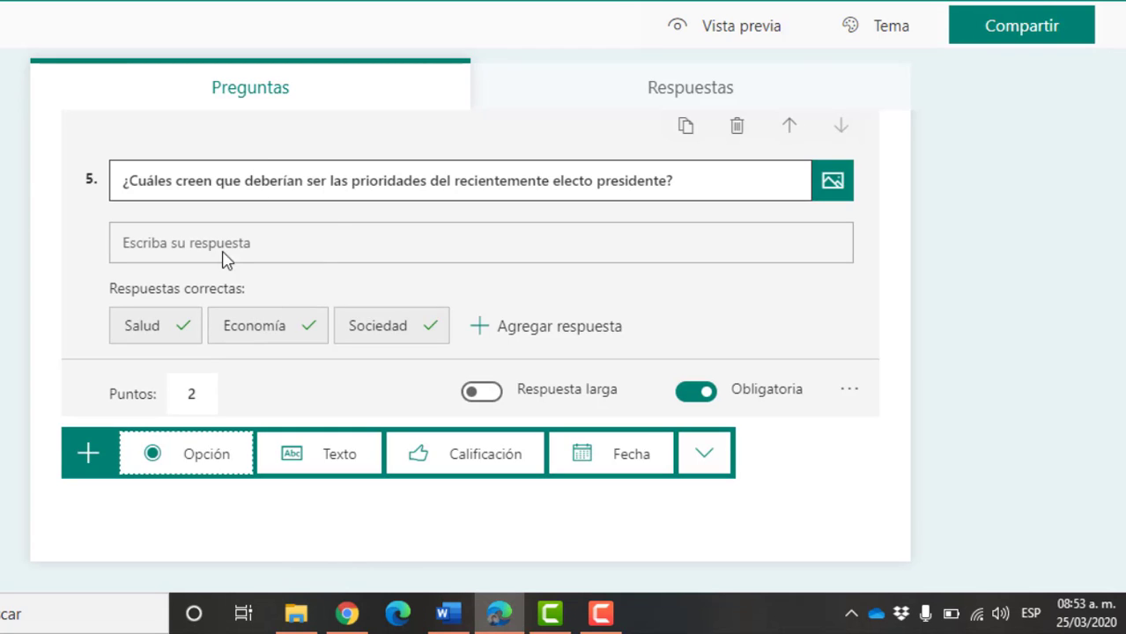
scroll(207, 279, "up", 3)
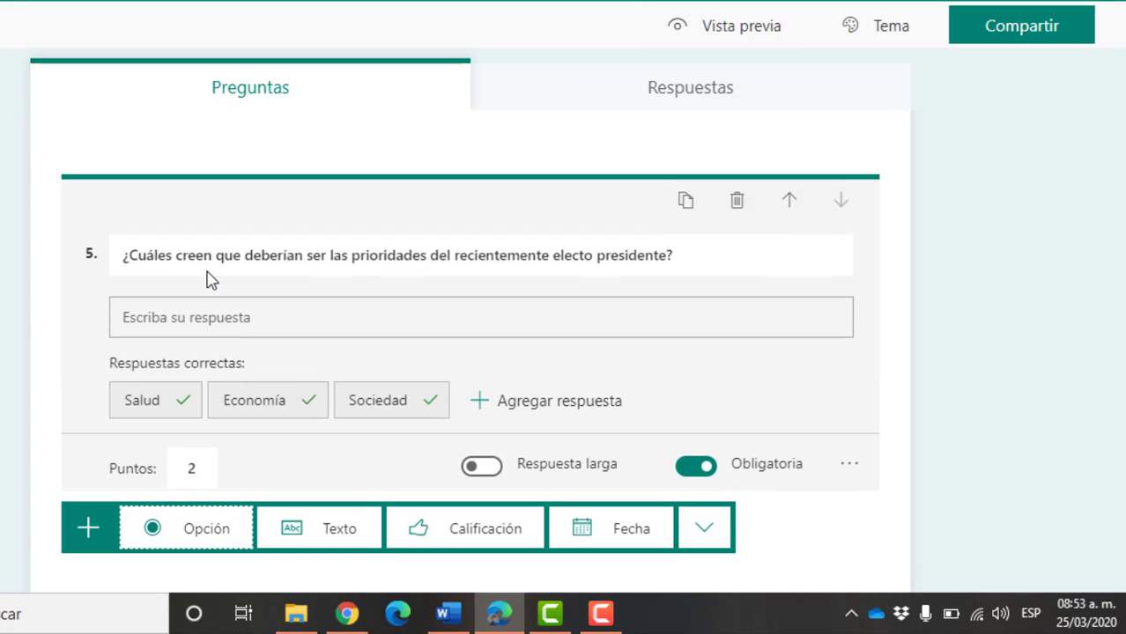
scroll(207, 279, "down", 3)
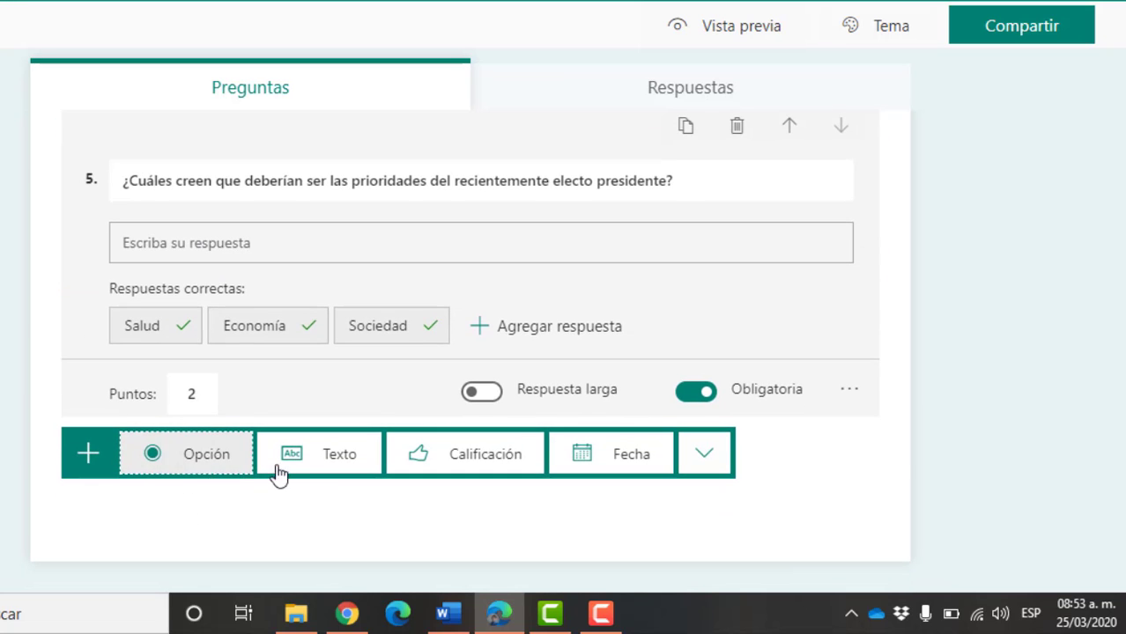
left_click(343, 458)
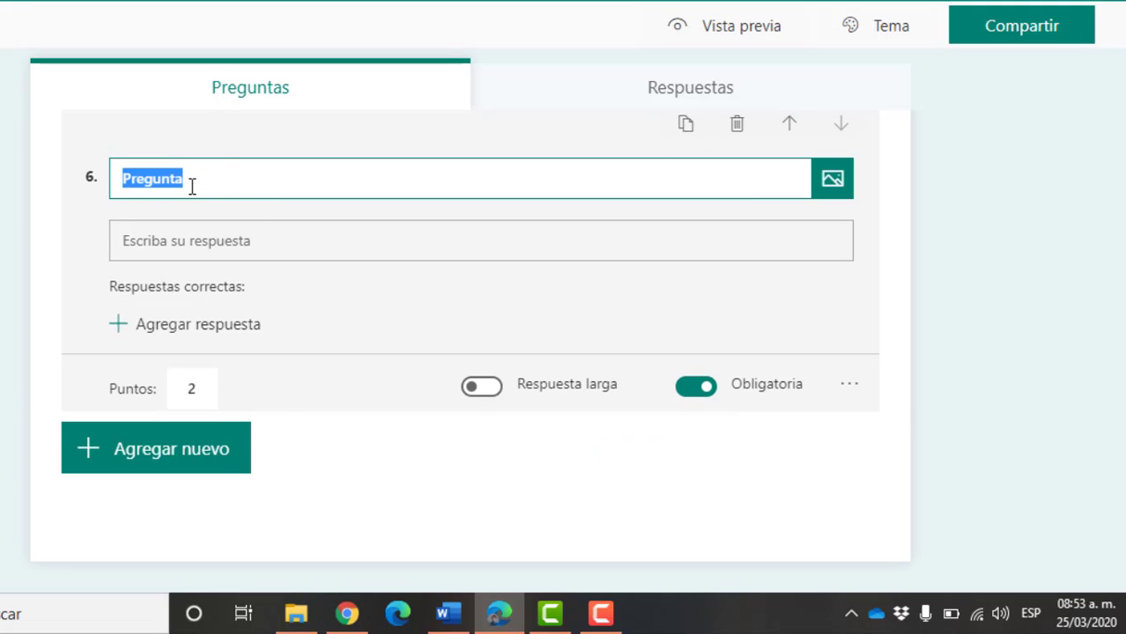
key("ctrl+v")
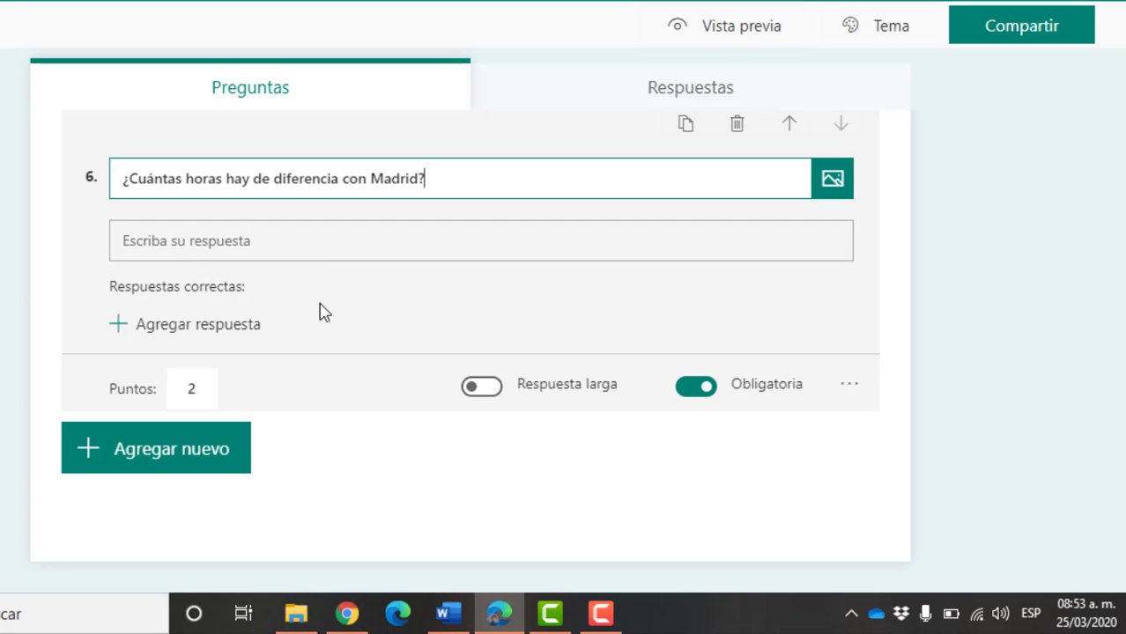
- Copy "8 hrs" from the Word document and add it as a correct answer to question 6 in Forms
left_click(449, 614)
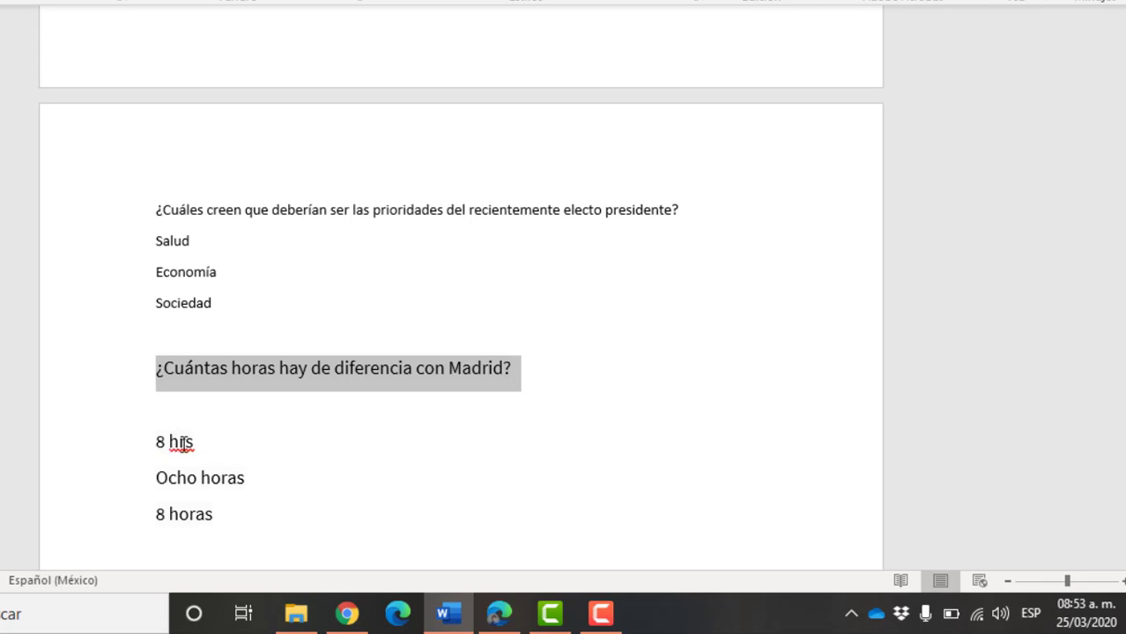
left_click(120, 449)
key("ctrl+c")
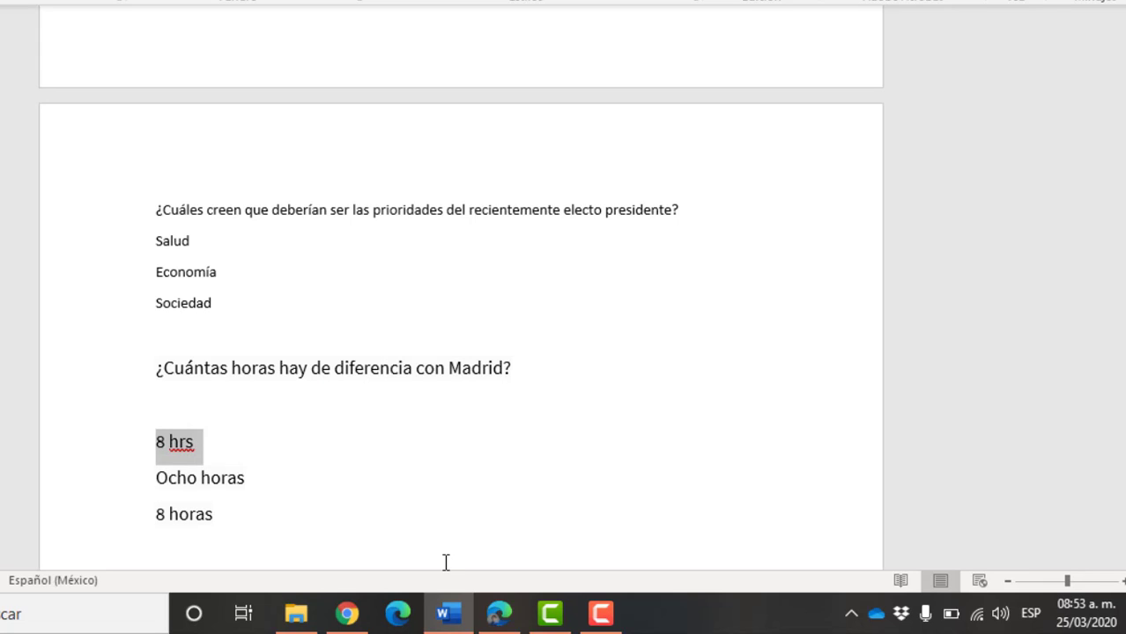
left_click(500, 615)
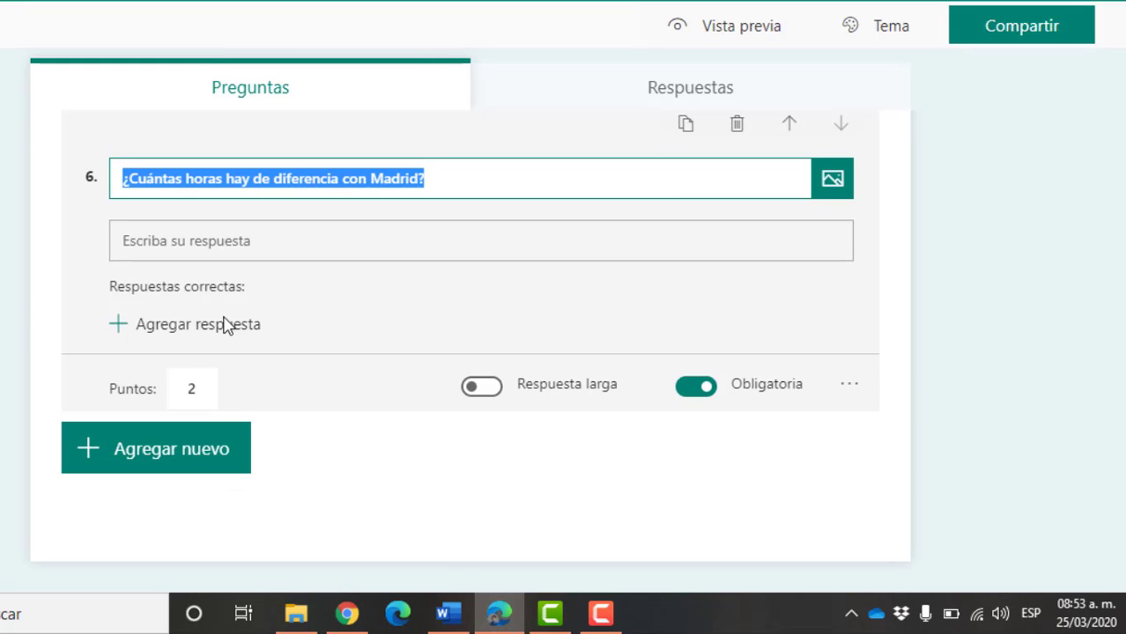
left_click(194, 326)
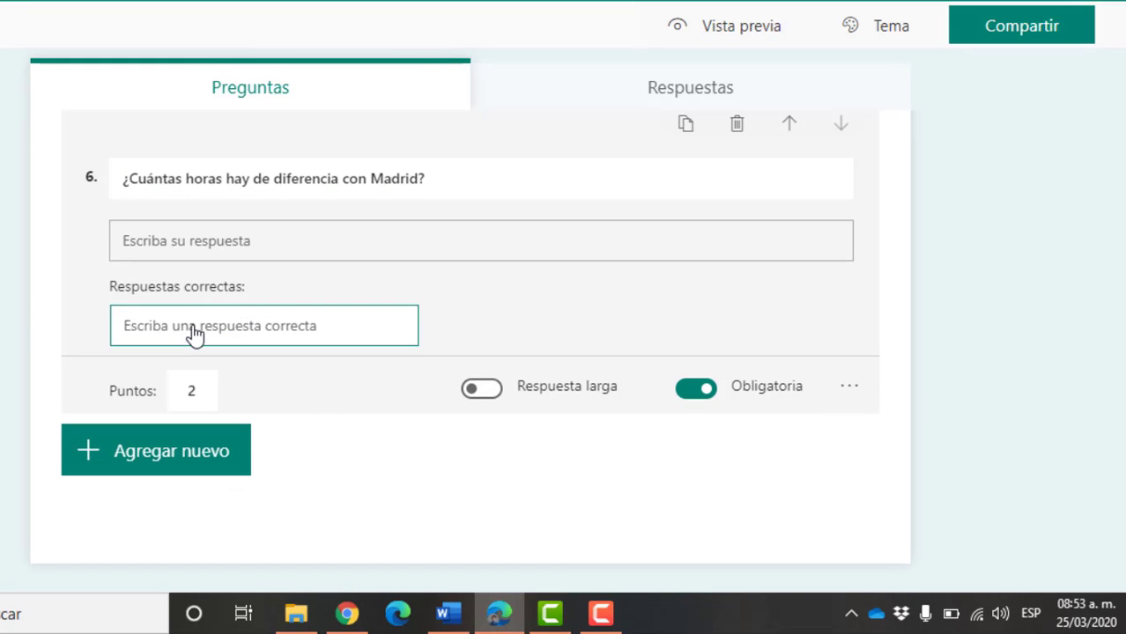
key("ctrl+v")
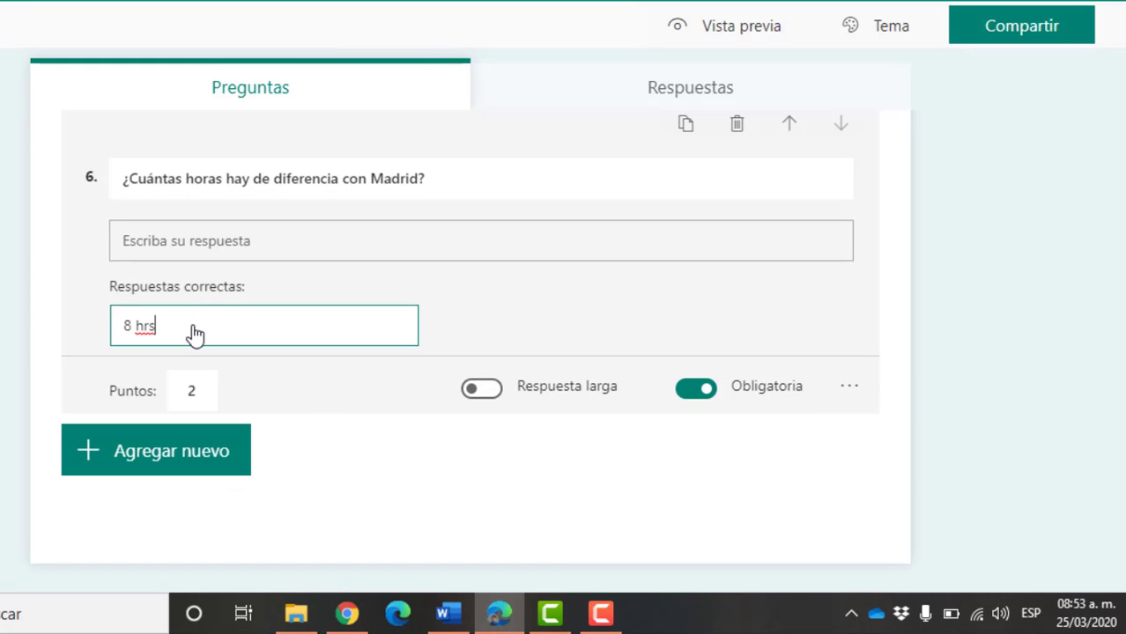
left_click(493, 324)
- Add "Ocho horas" from the Word document as a second correct answer to question 6, keeping the original line in Word
left_click(266, 336)
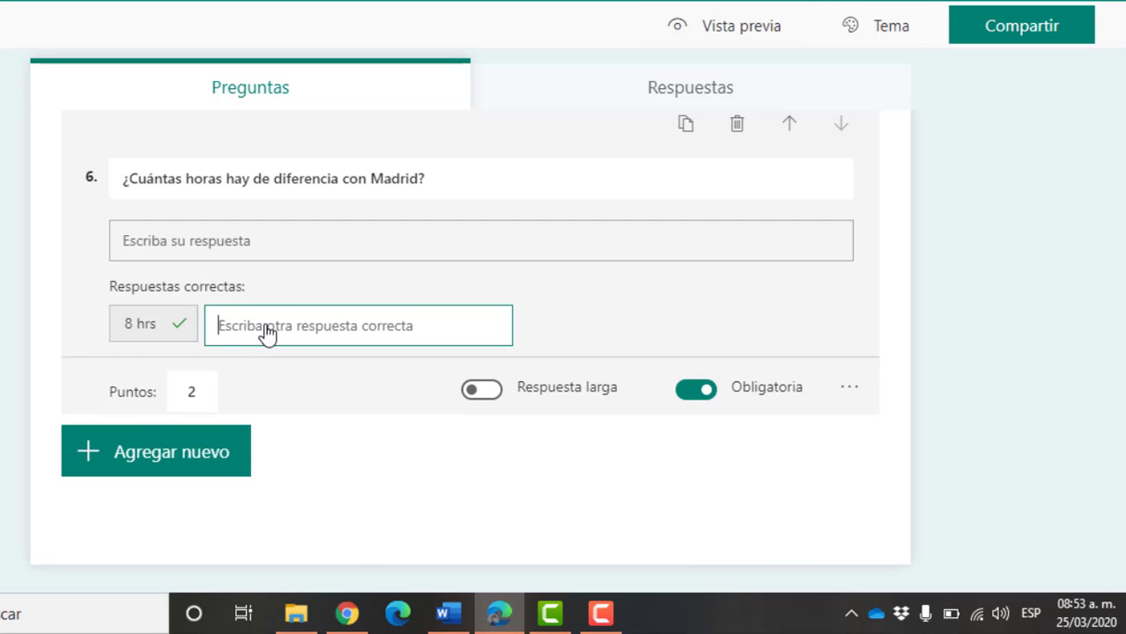
left_click(449, 614)
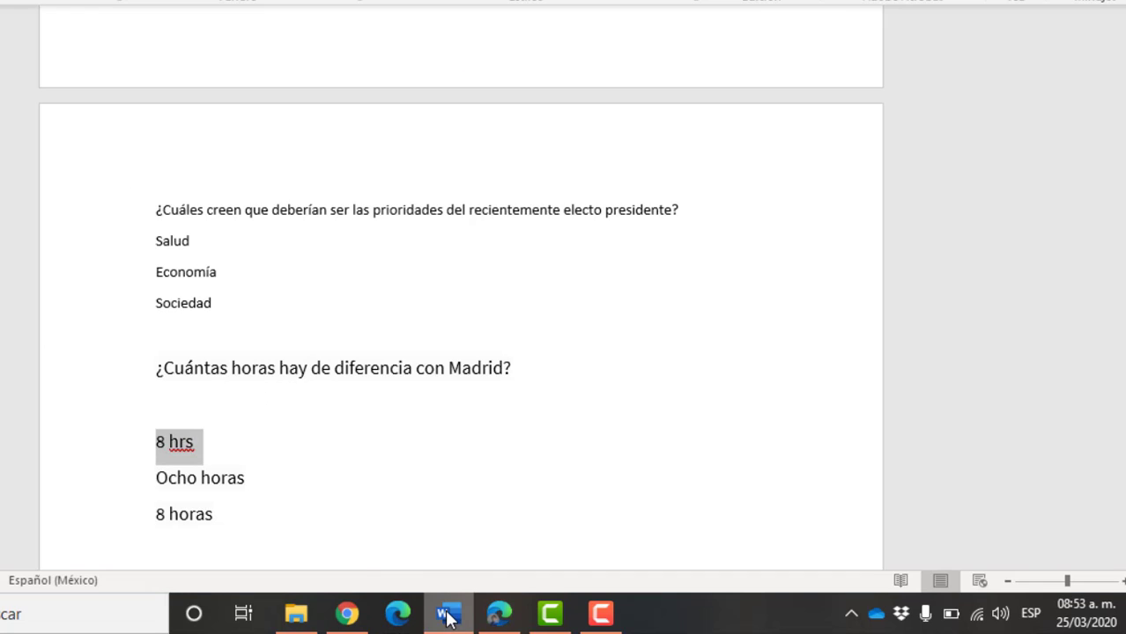
left_click(120, 482)
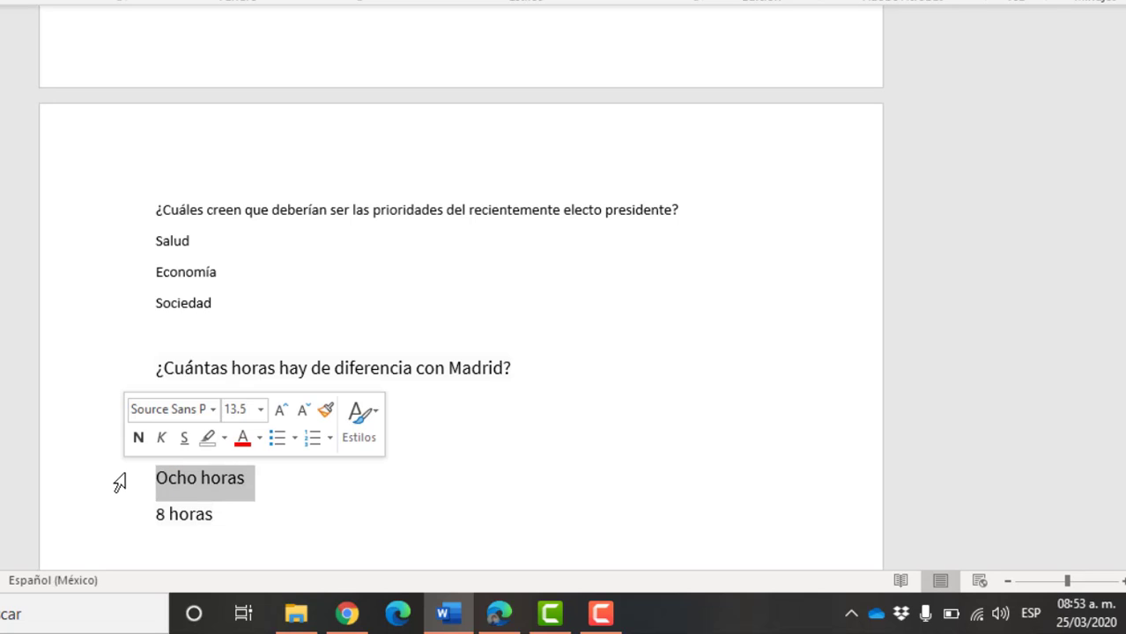
key("ctrl+x")
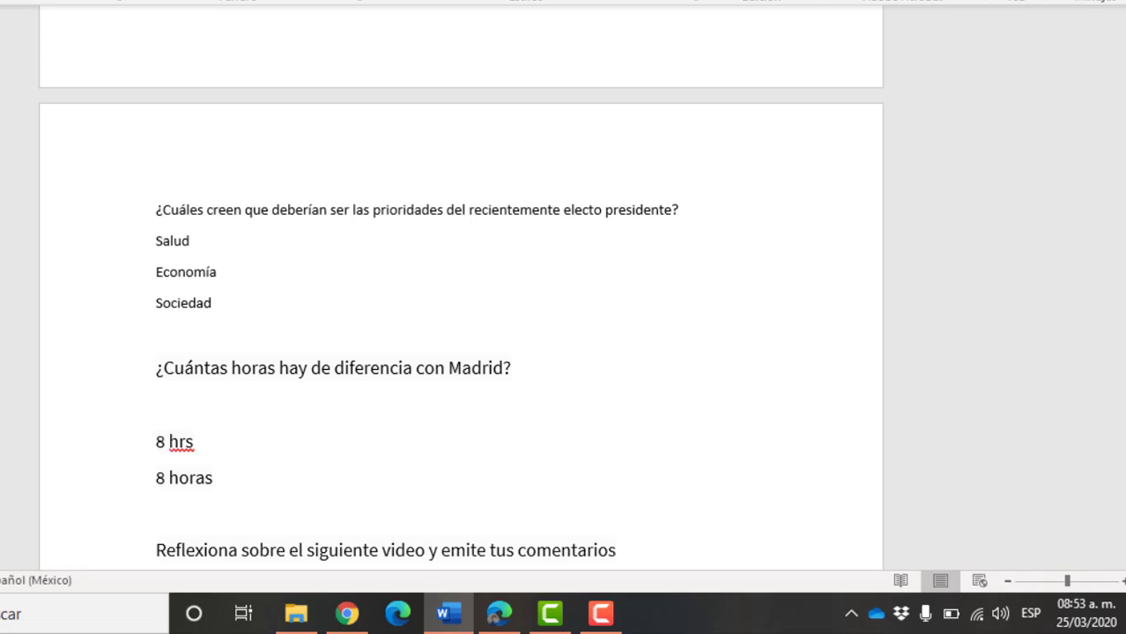
key("ctrl+z")
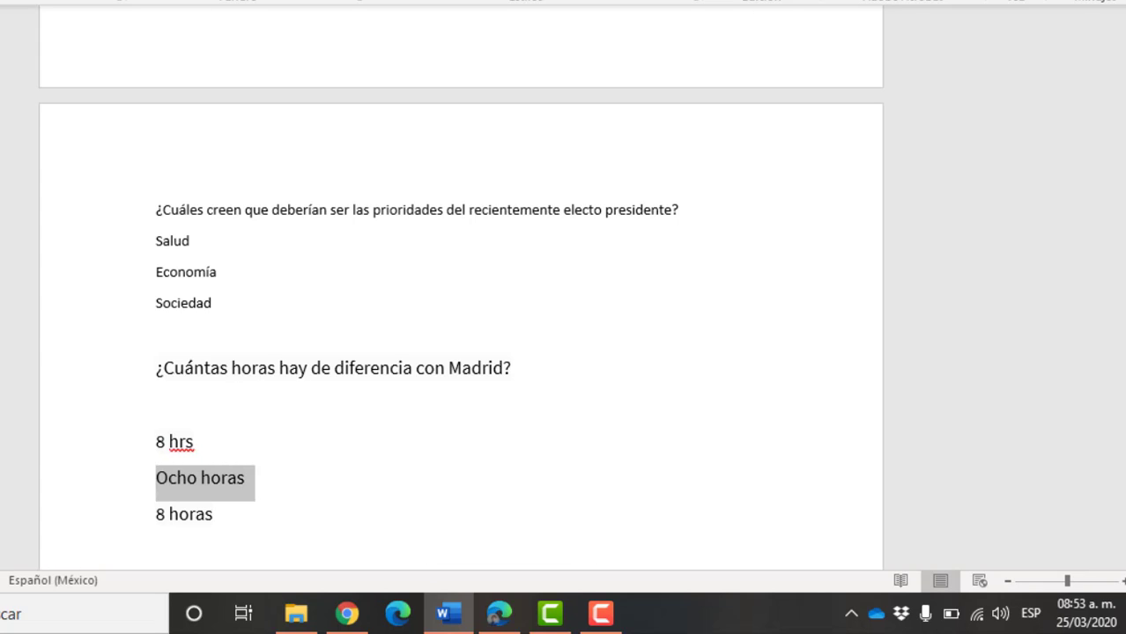
left_click(499, 614)
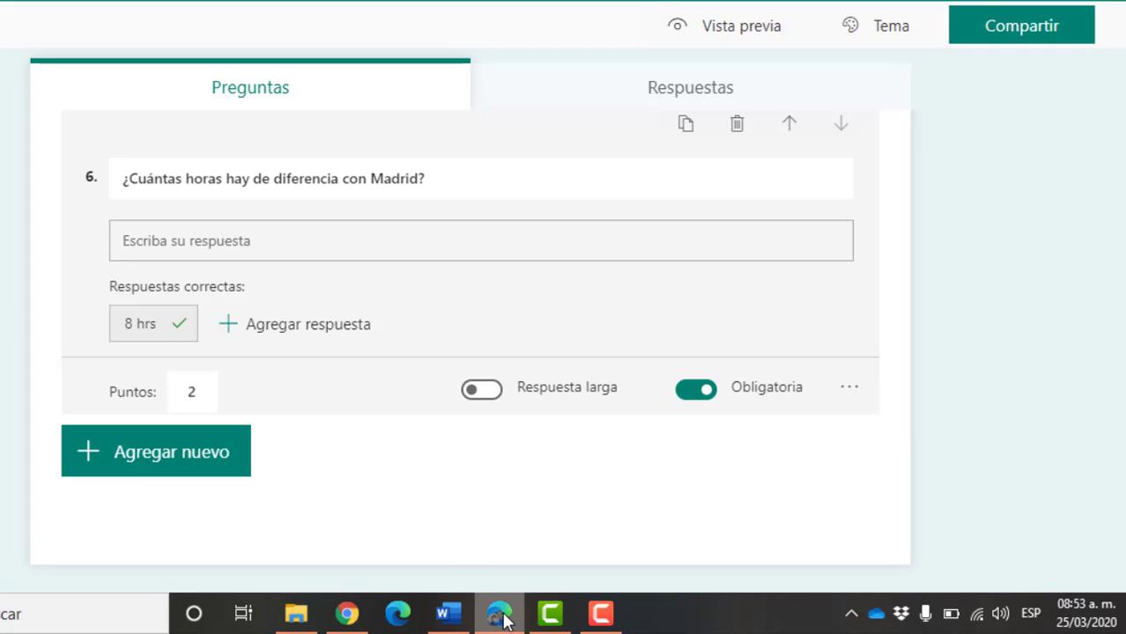
left_click(307, 336)
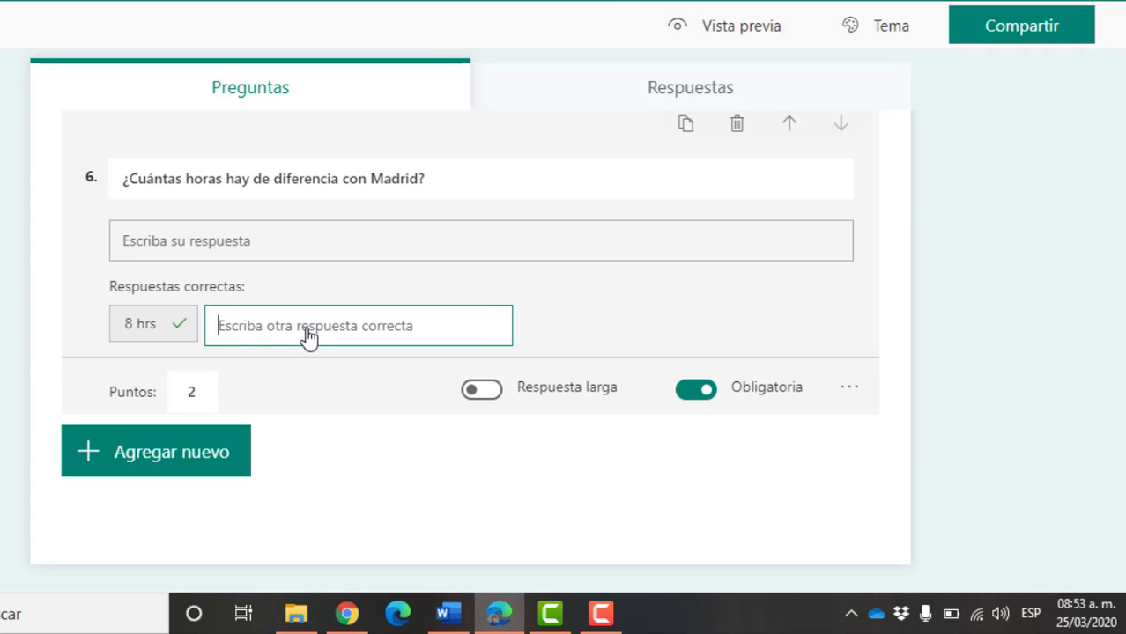
key("ctrl+v")
left_click(596, 310)
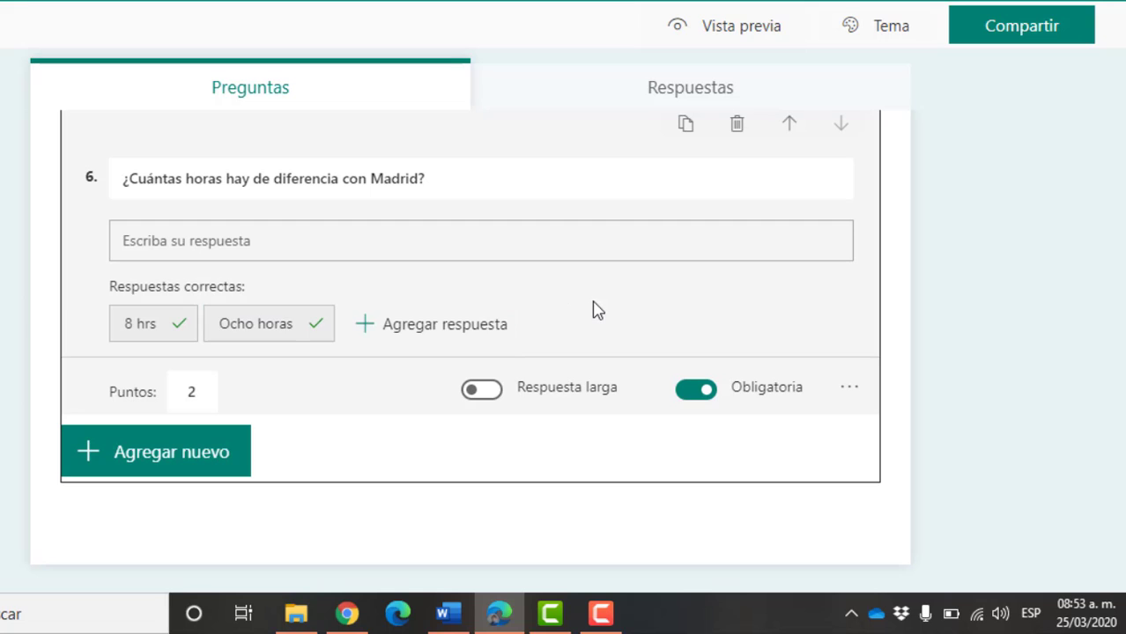
- Add "8 horas" from the Word document as the third correct answer to question 6 in Forms
left_click(449, 613)
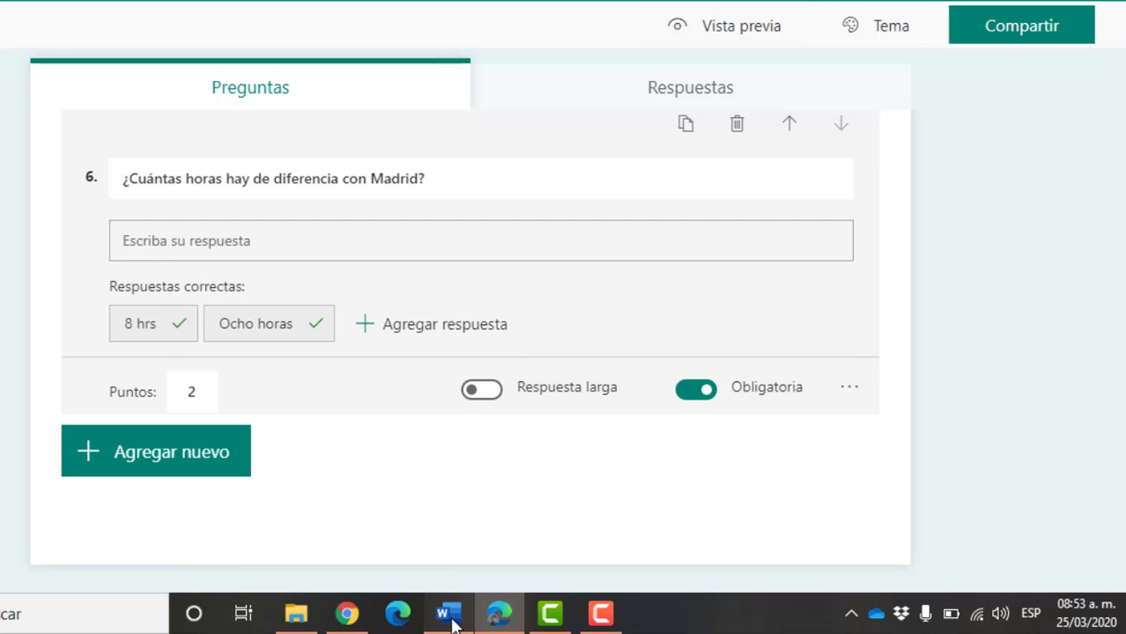
left_click(120, 527)
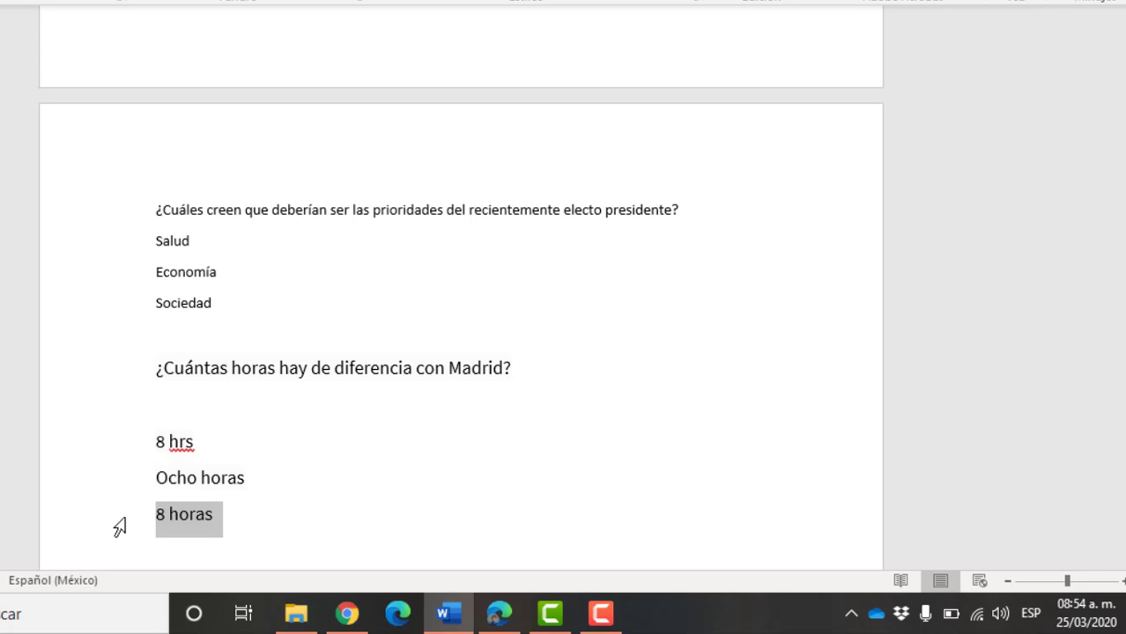
left_click(499, 620)
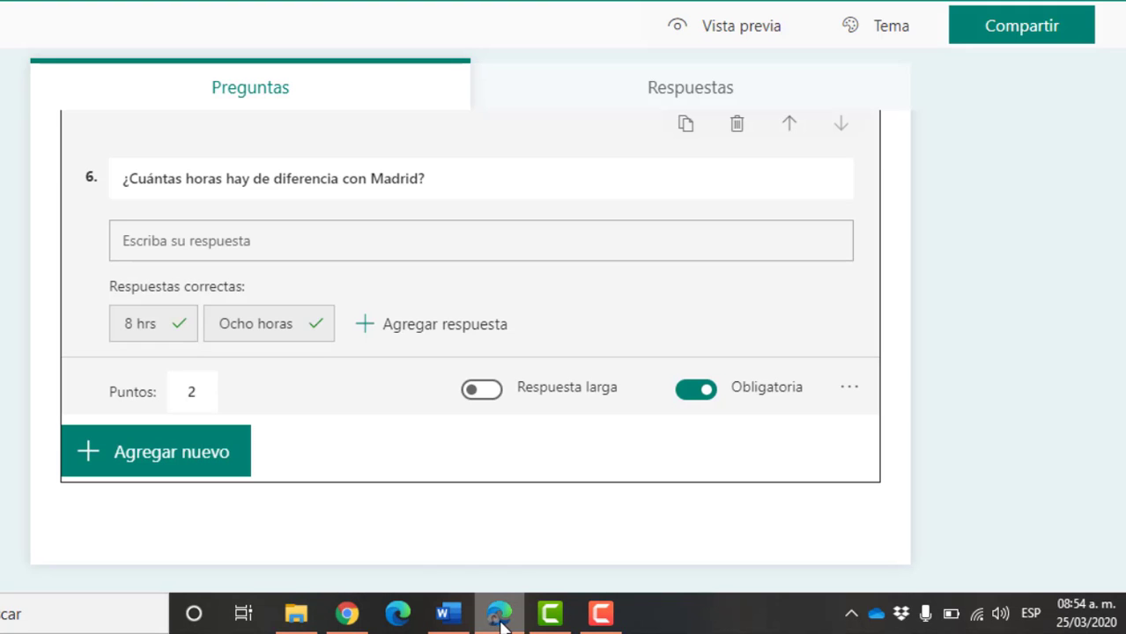
left_click(393, 334)
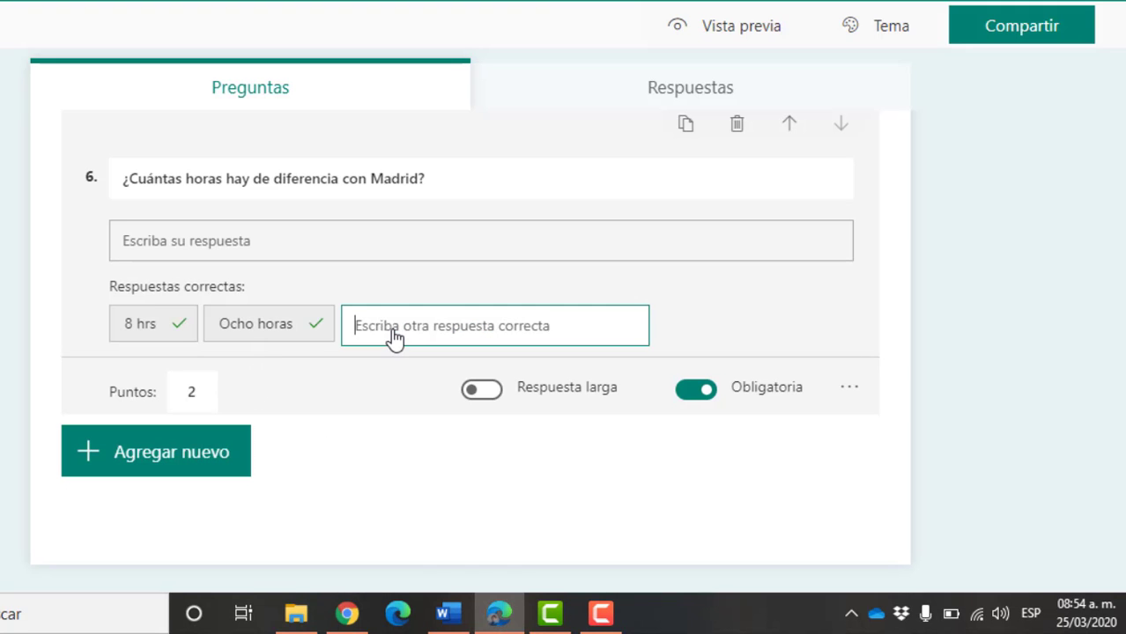
type("8 horas")
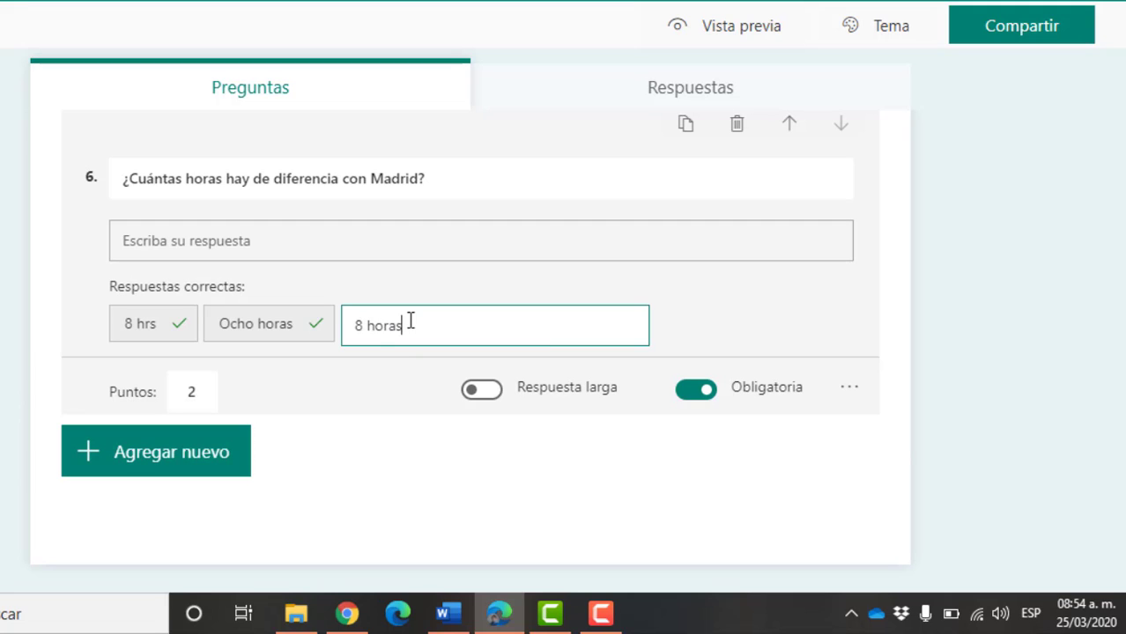
left_click(726, 307)
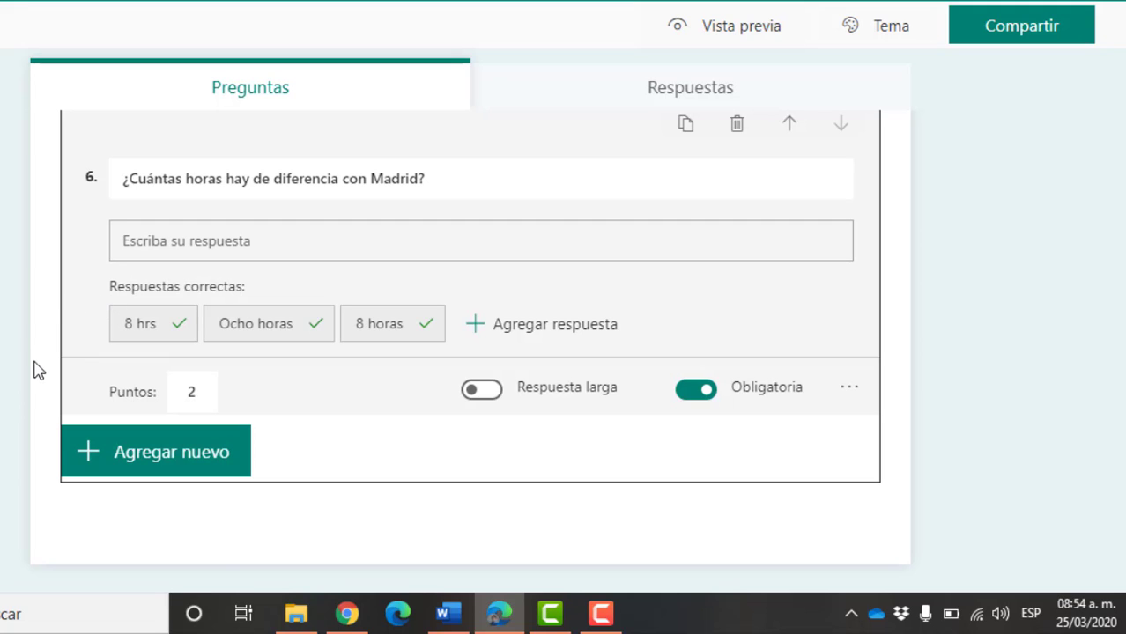
- Copy "Reflexiona sobre el siguiente video y emite tus comentarios" from Word and paste it as a new text question 7 in Forms
left_click(448, 617)
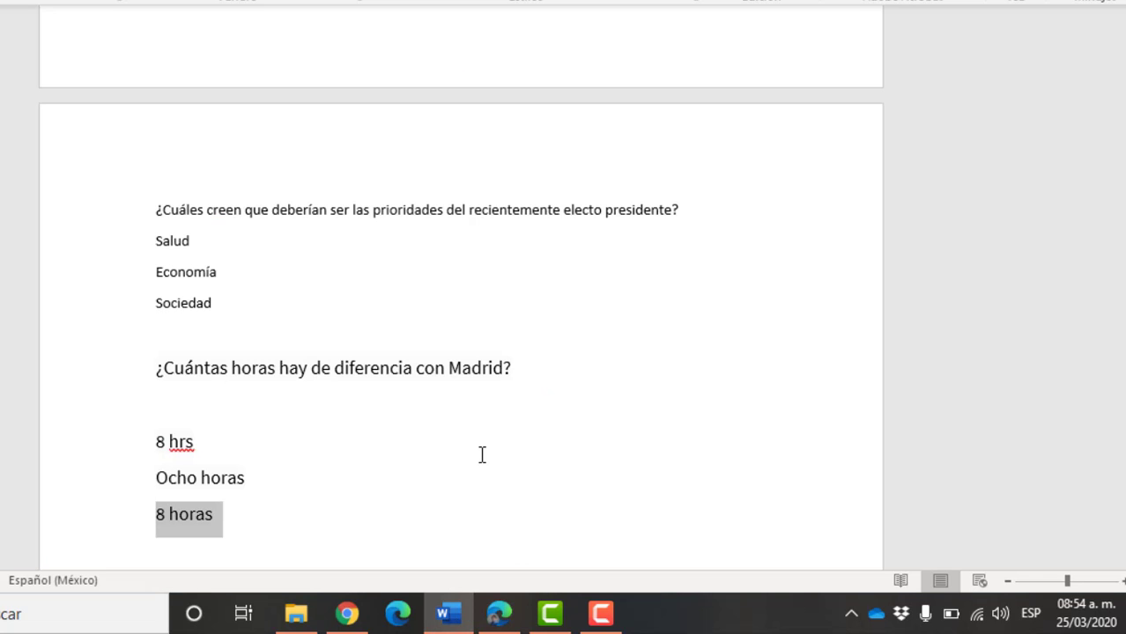
scroll(482, 455, "down", 10)
scroll(482, 455, "up", 3)
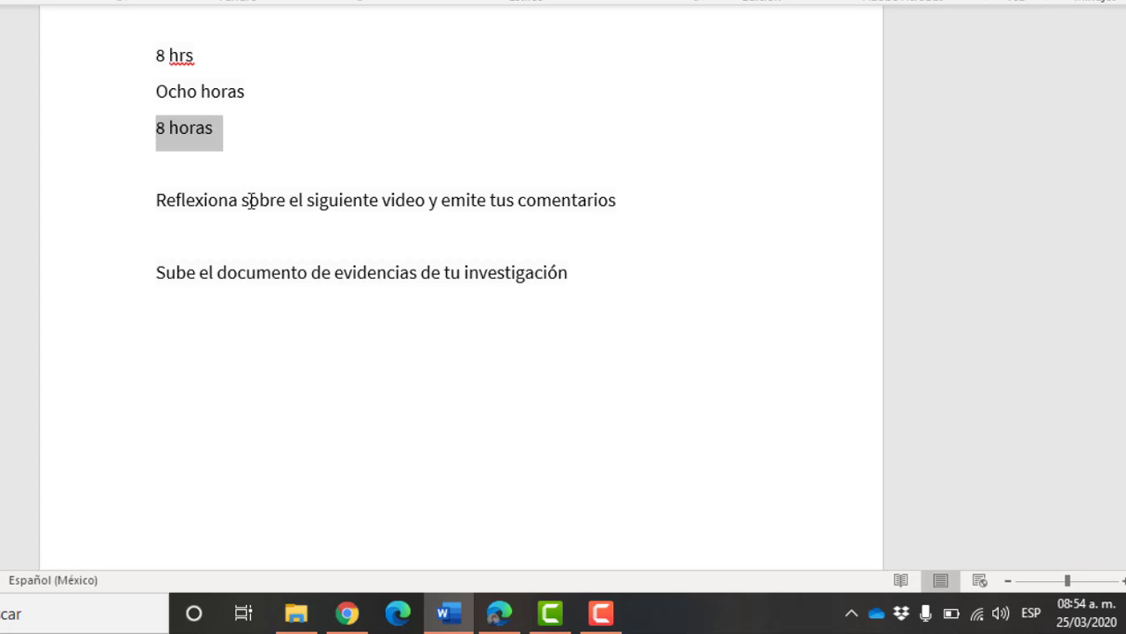
left_click(97, 209)
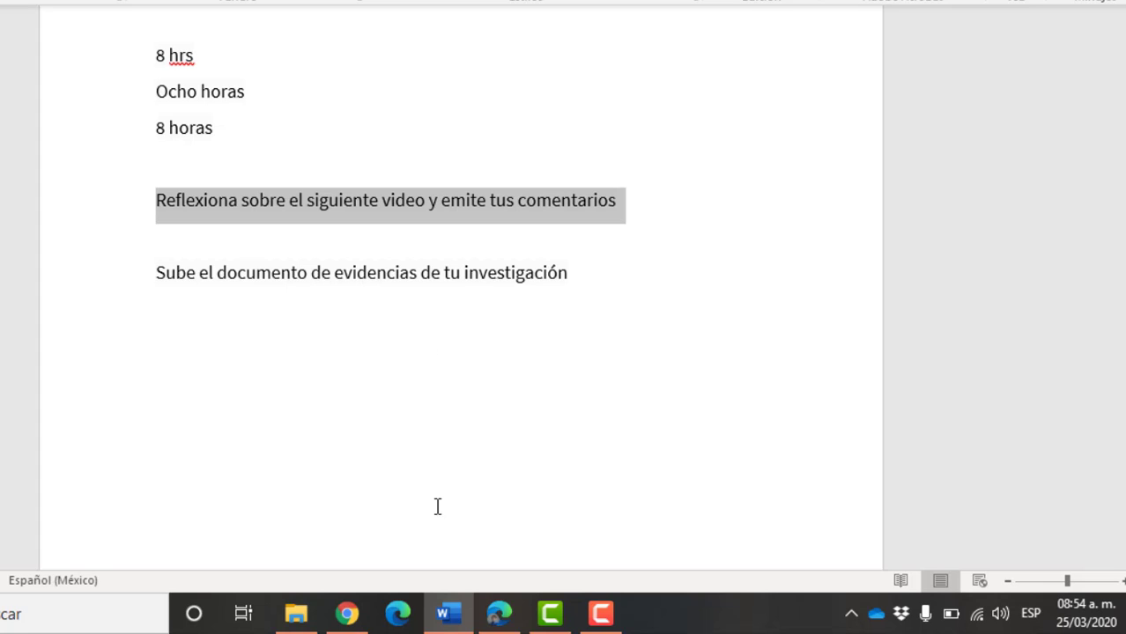
left_click(498, 621)
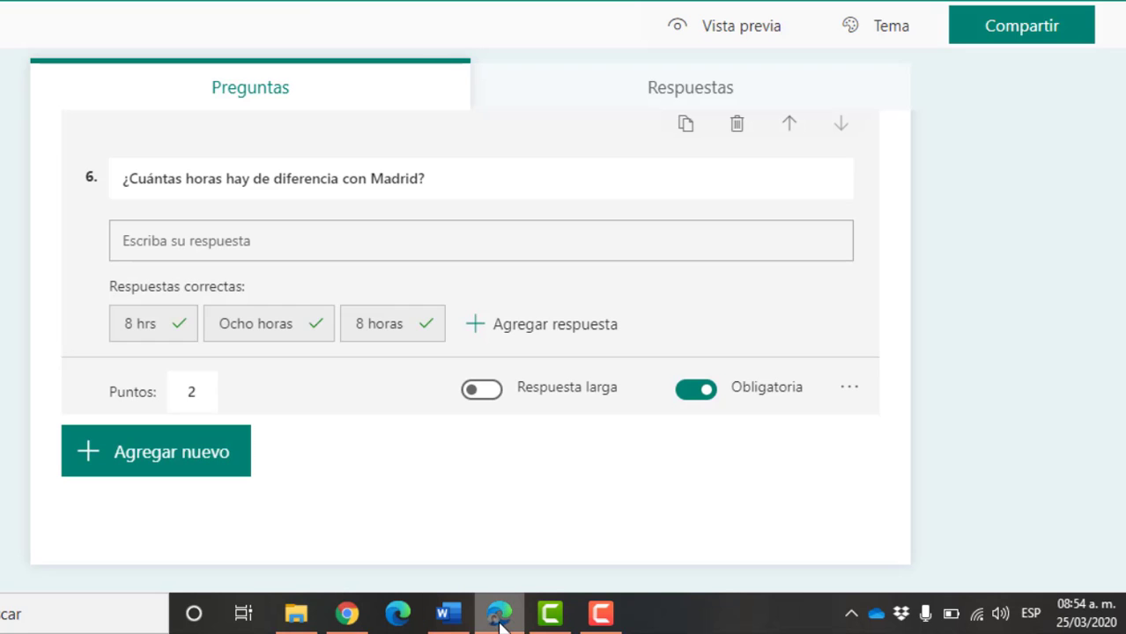
left_click(147, 459)
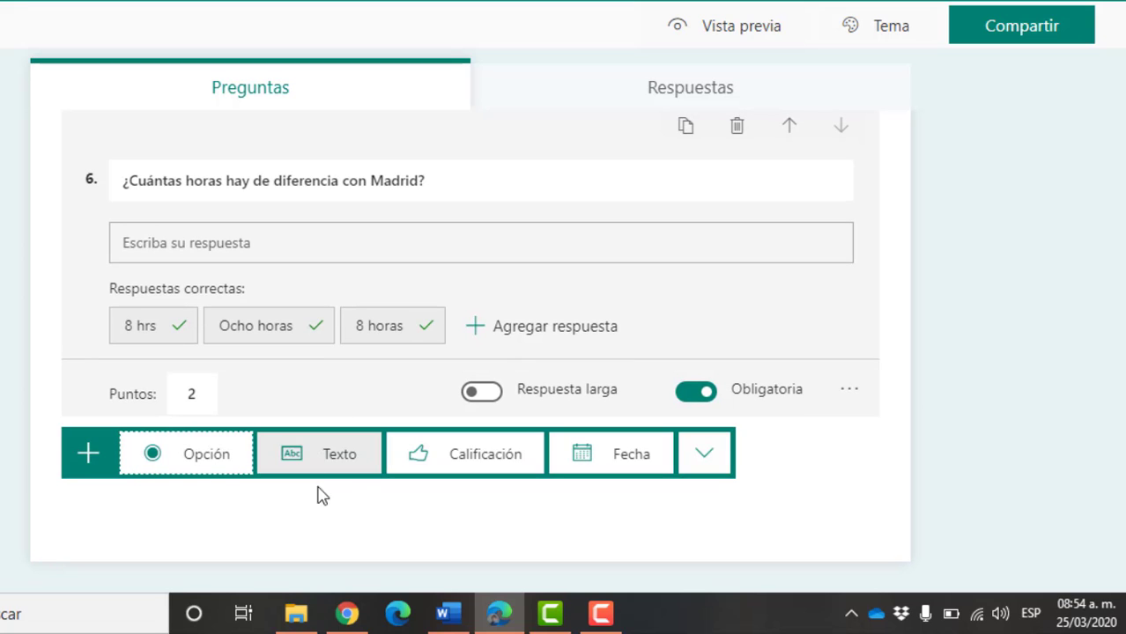
left_click(325, 459)
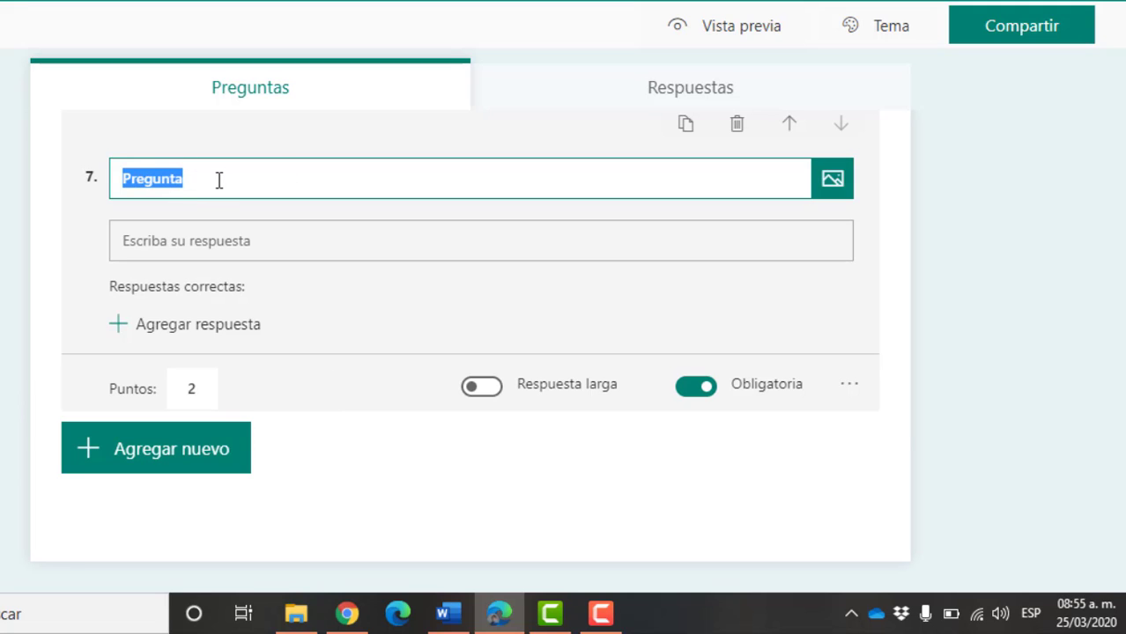
key("ctrl+v")
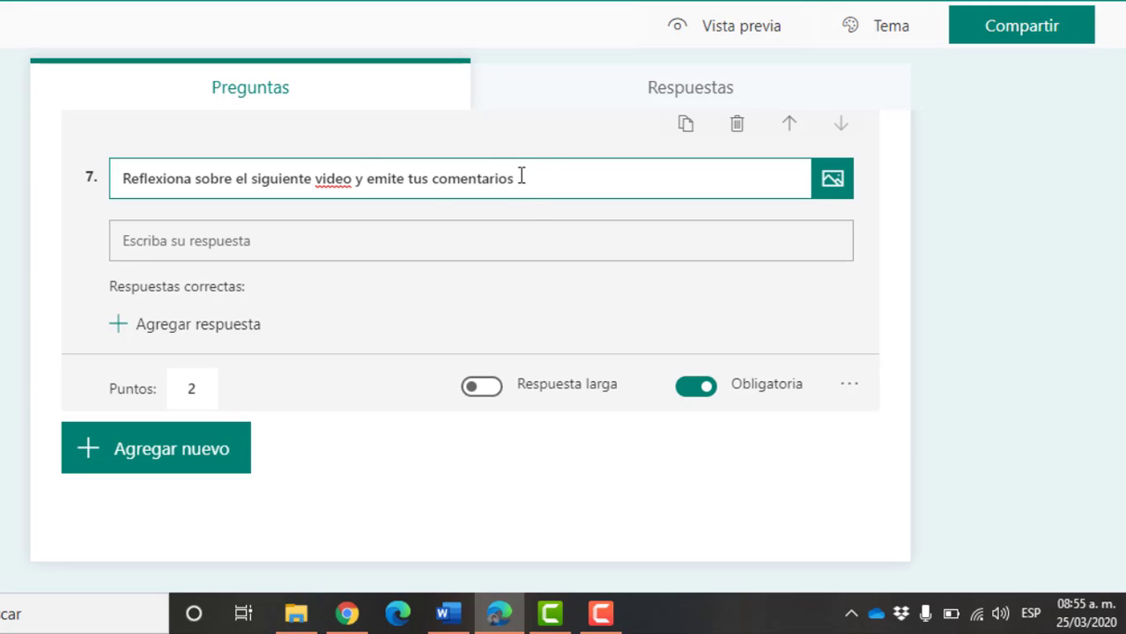
- Start inserting a video by URL into question 7 and open YouTube in a new browser tab
left_click(834, 183)
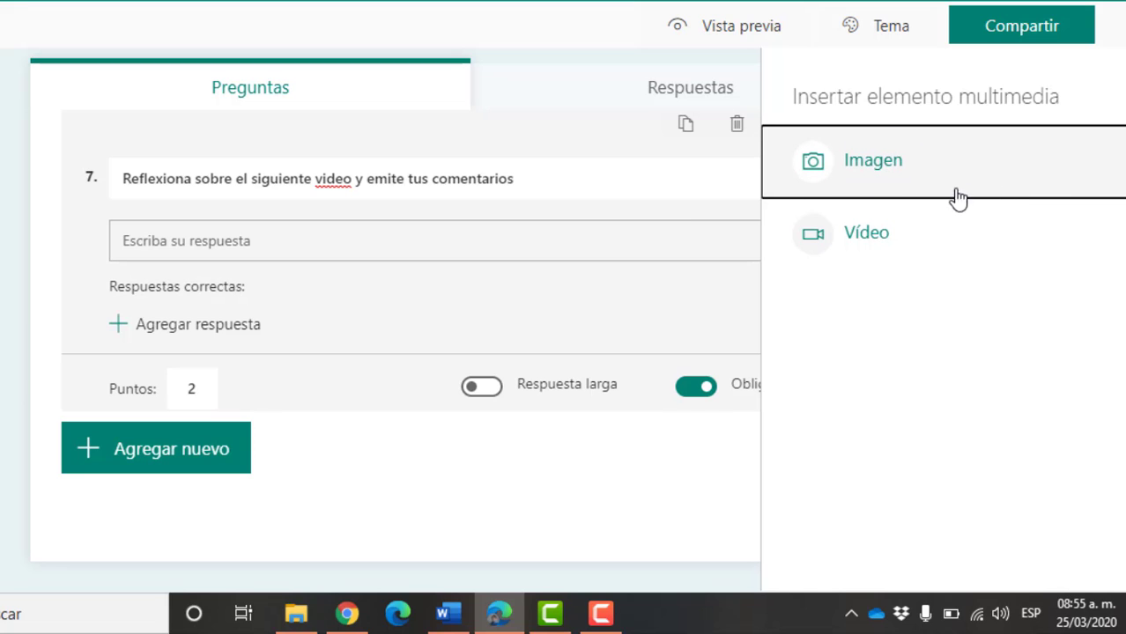
left_click(870, 240)
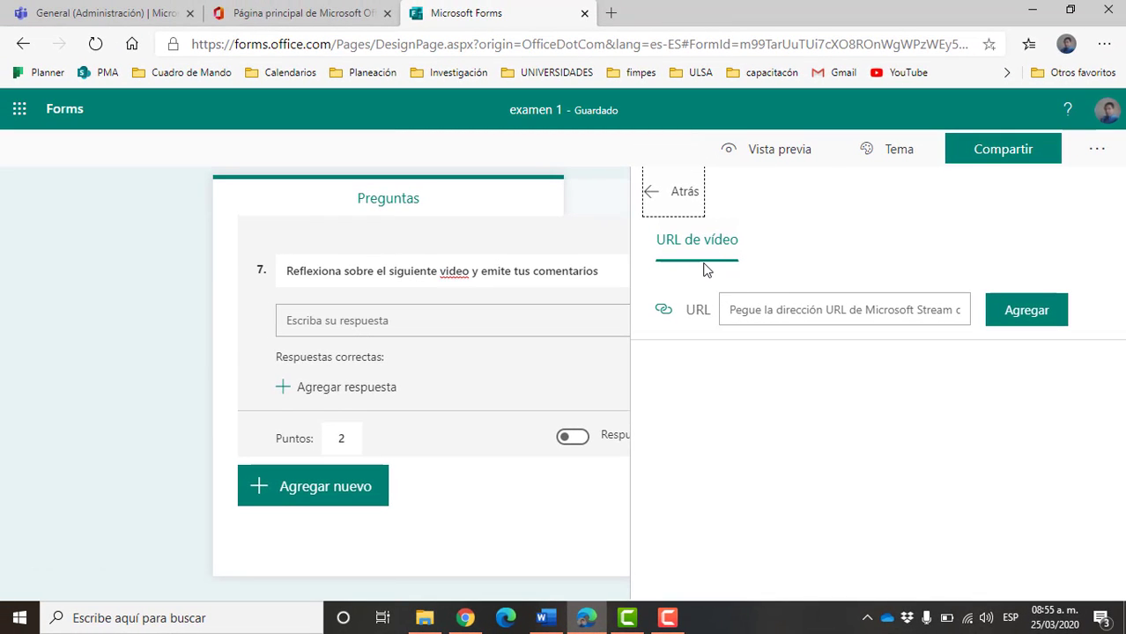
left_click(611, 14)
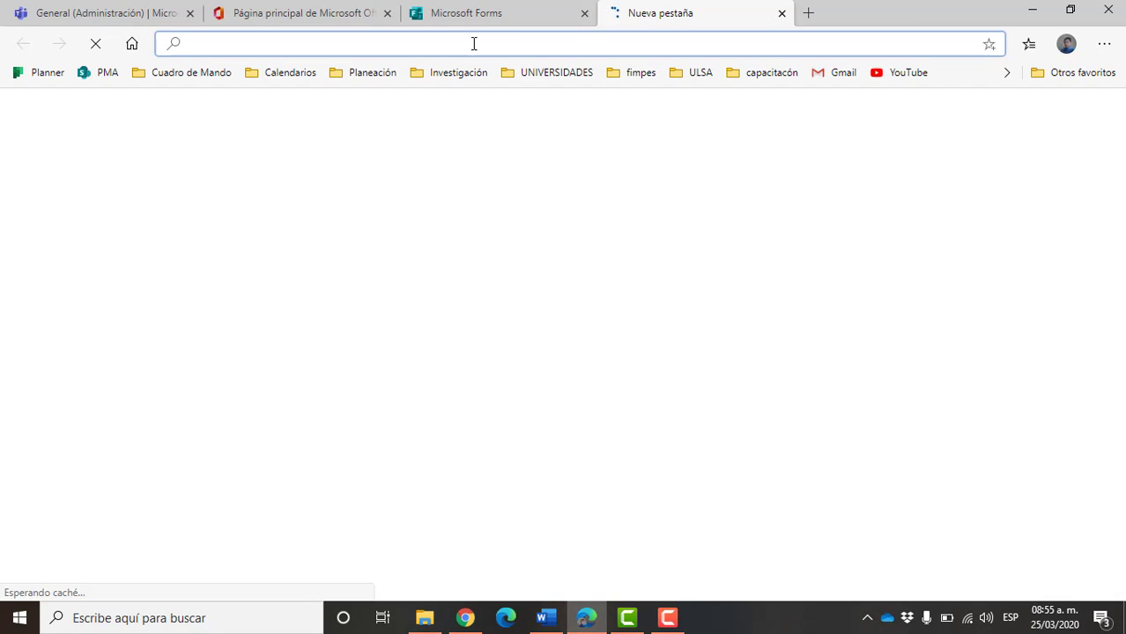
type("y")
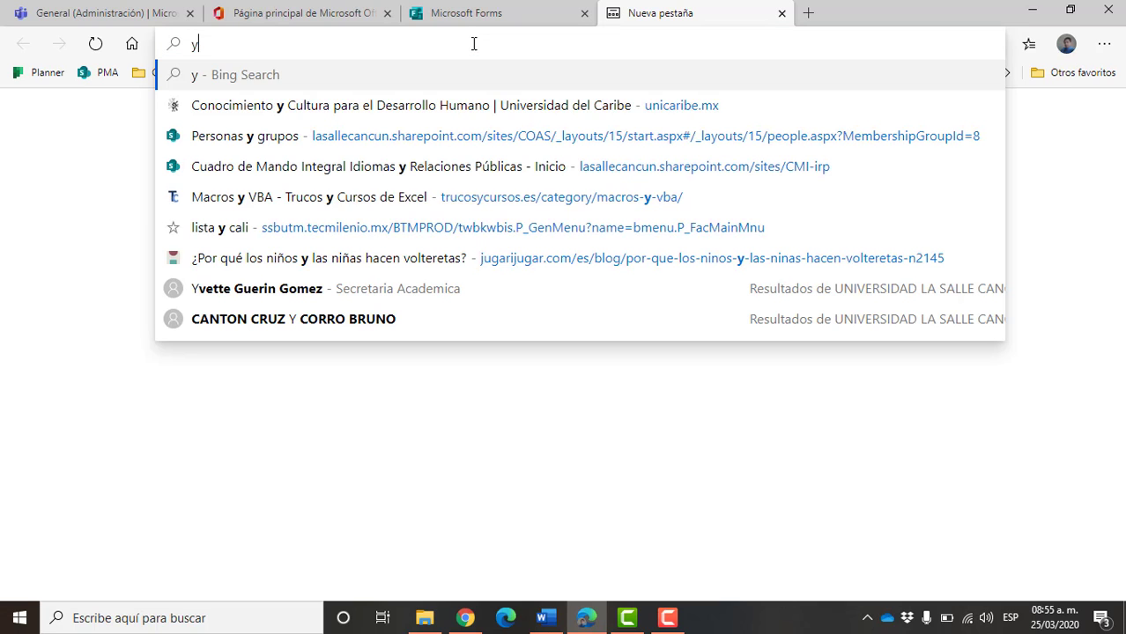
type("outube")
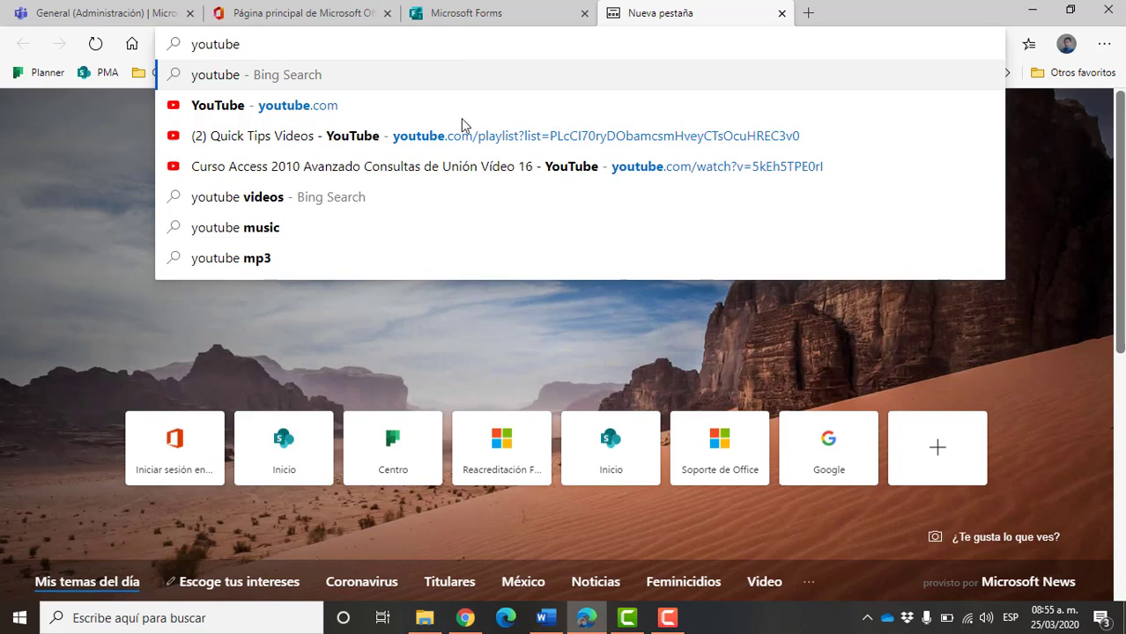
left_click(280, 106)
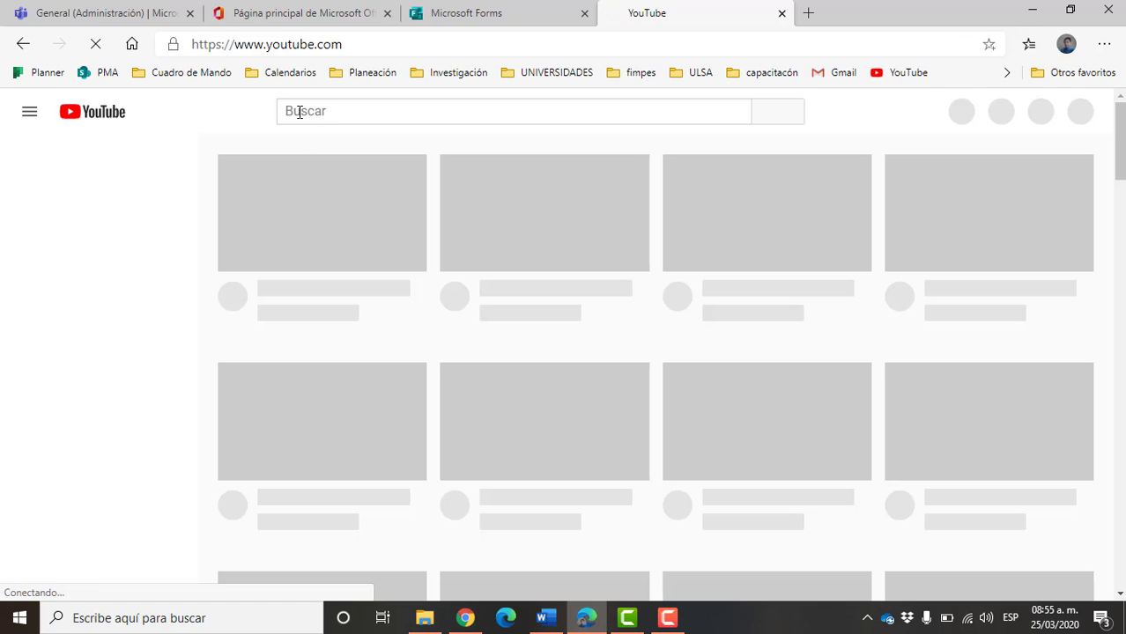
- Search YouTube for "segunda guerra mundial en 10 minutos" and open the video "La Segunda Guerra Mundial en 10 minutos! (1939-1945)"
left_click(299, 111)
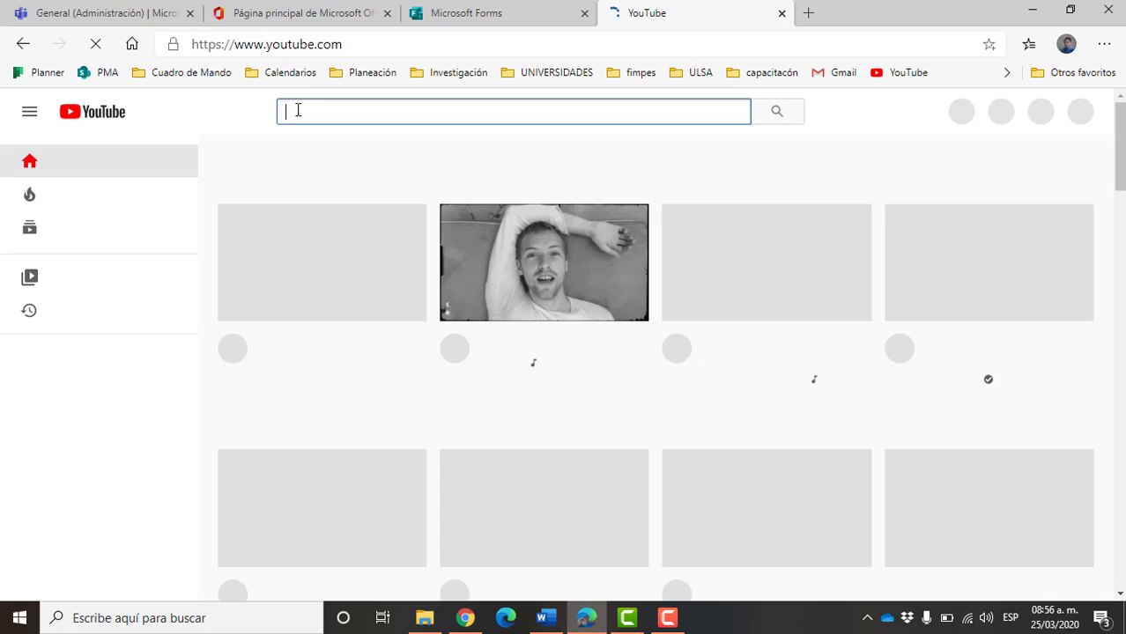
type("se")
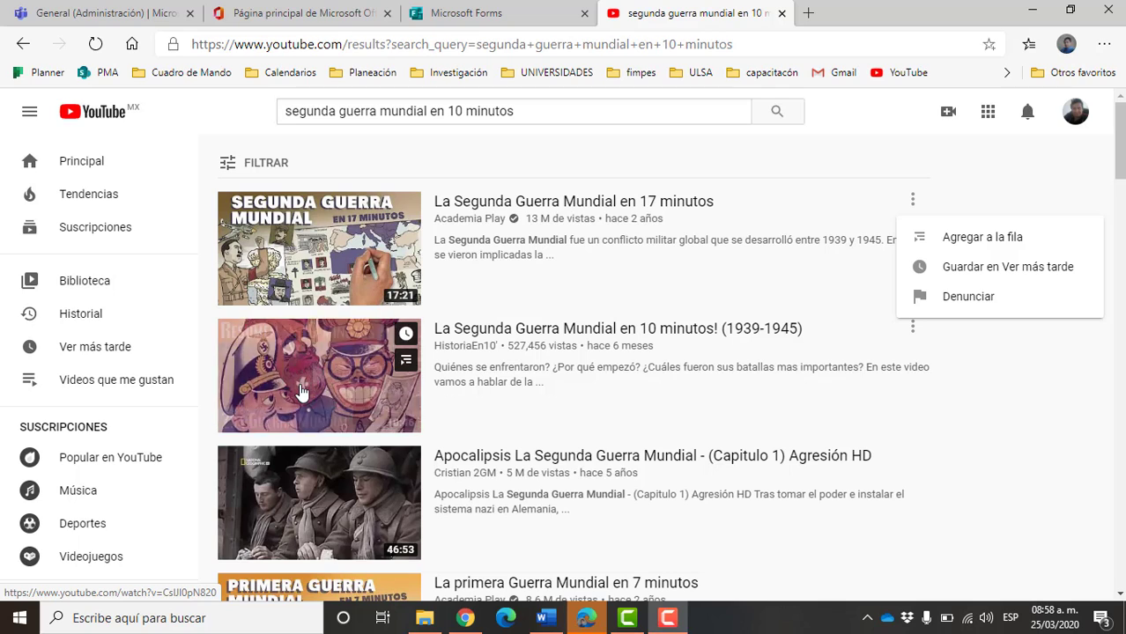
left_click(301, 393)
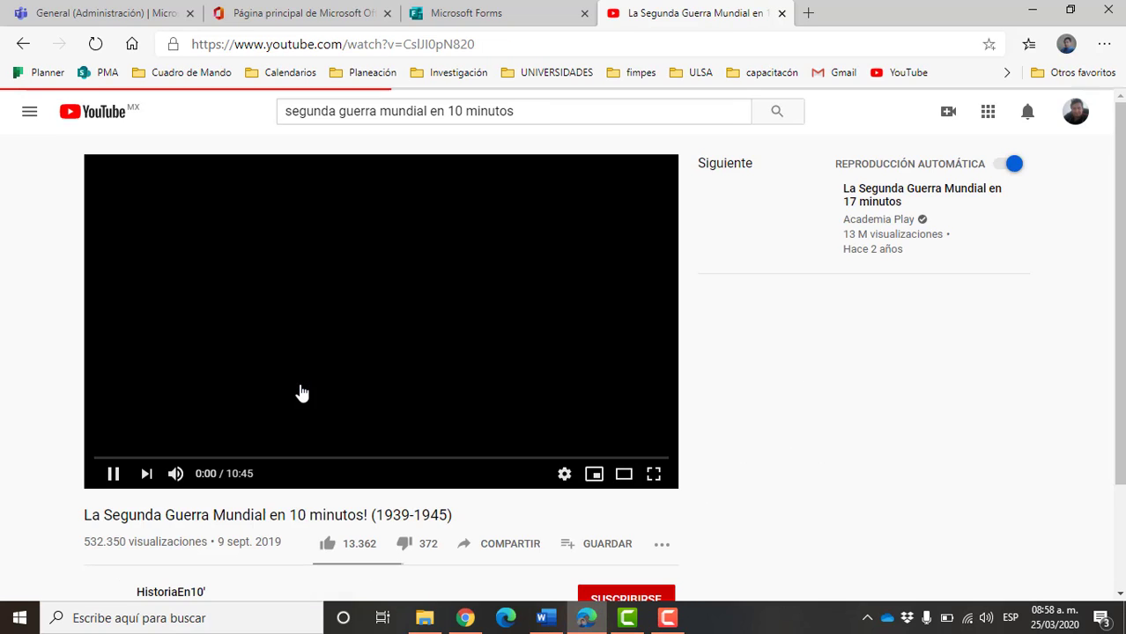
- Pause the YouTube video, copy its share link and close the sharing dialog
left_click(113, 475)
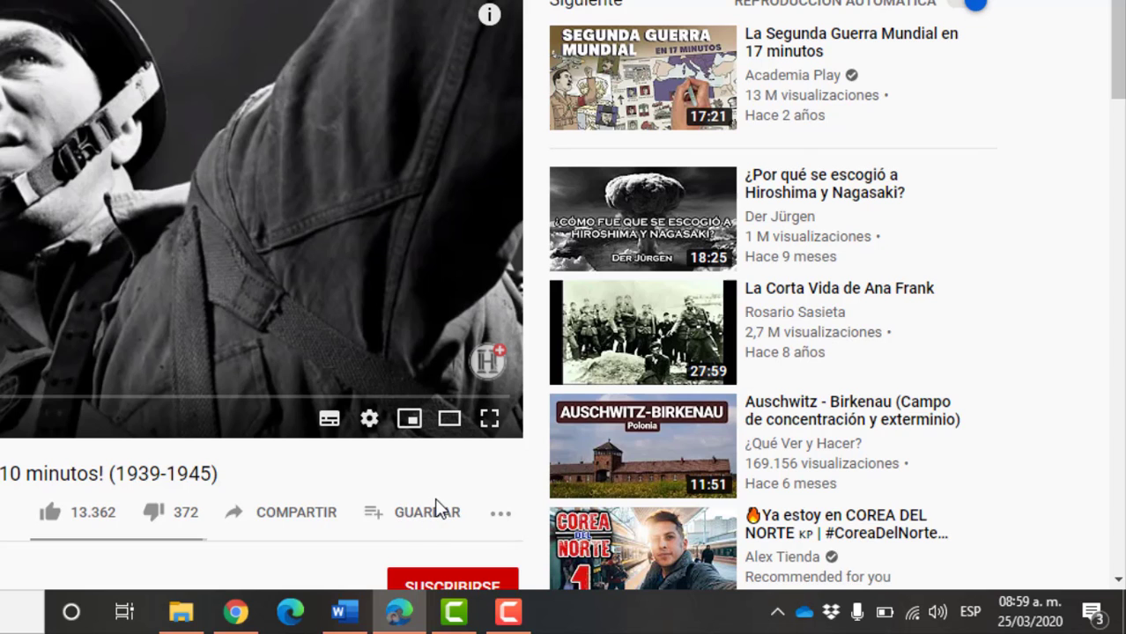
scroll(438, 509, "down", 1)
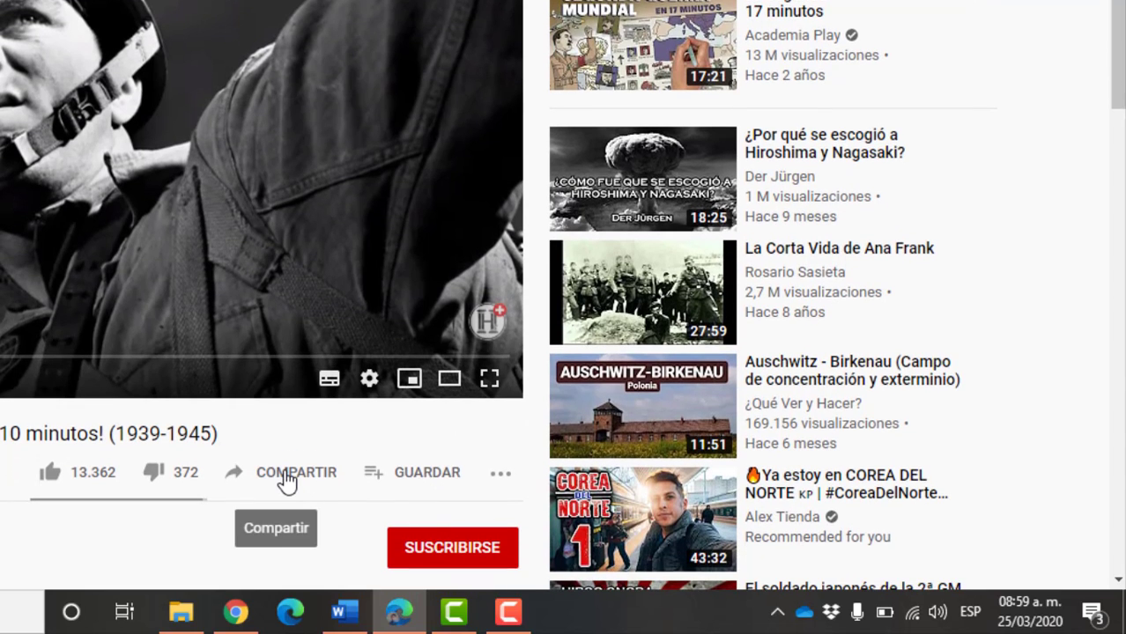
left_click(286, 480)
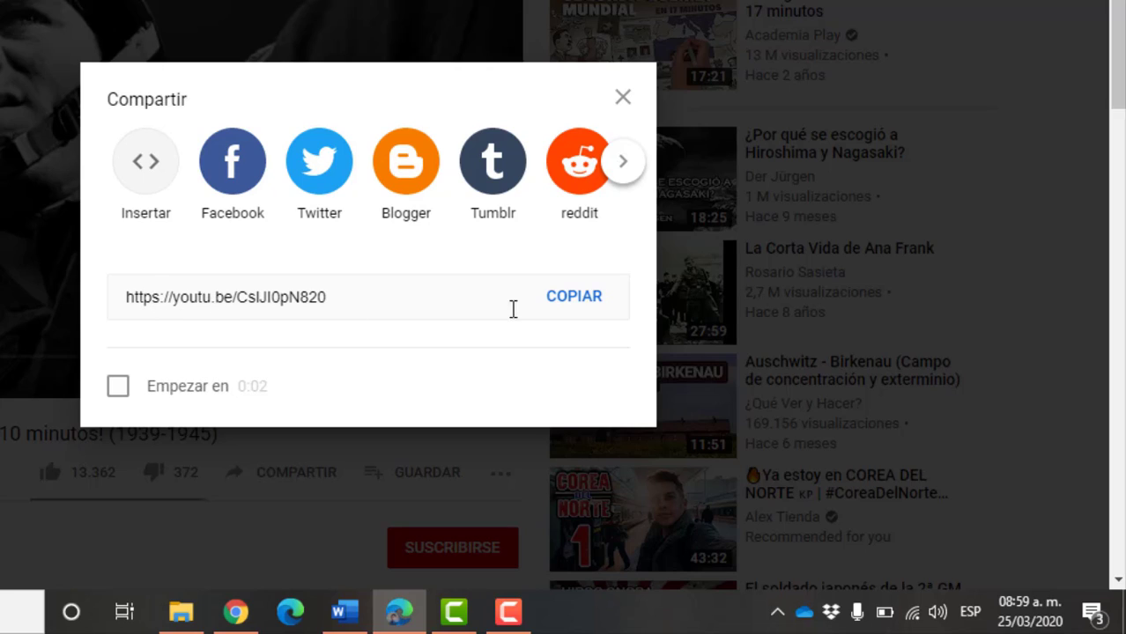
left_click(573, 297)
key("ctrl+c")
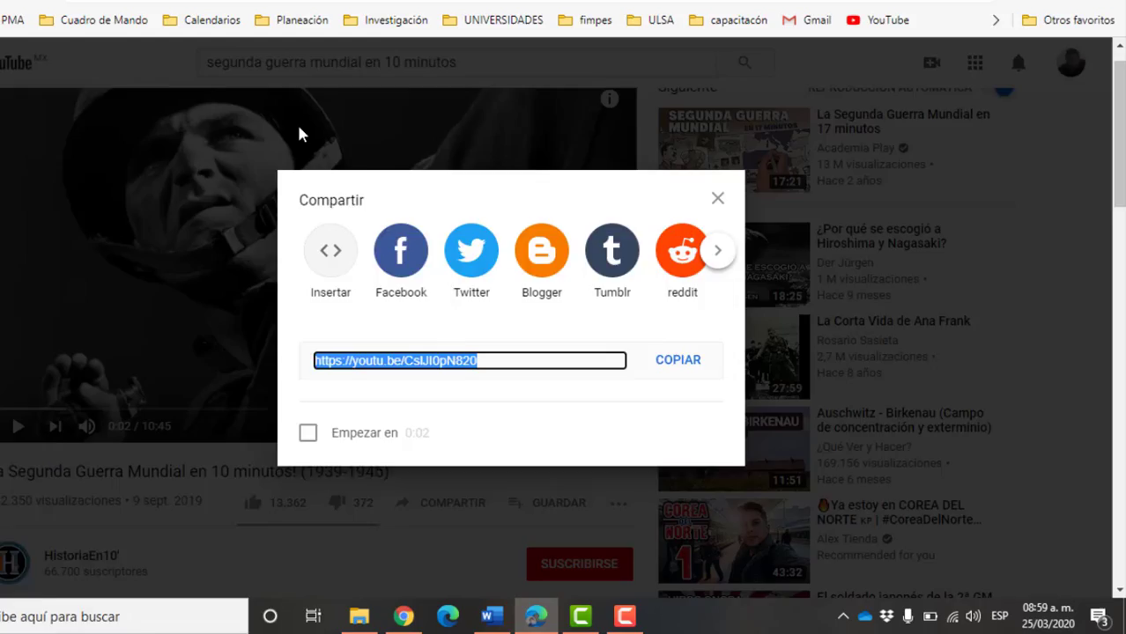
left_click(300, 134)
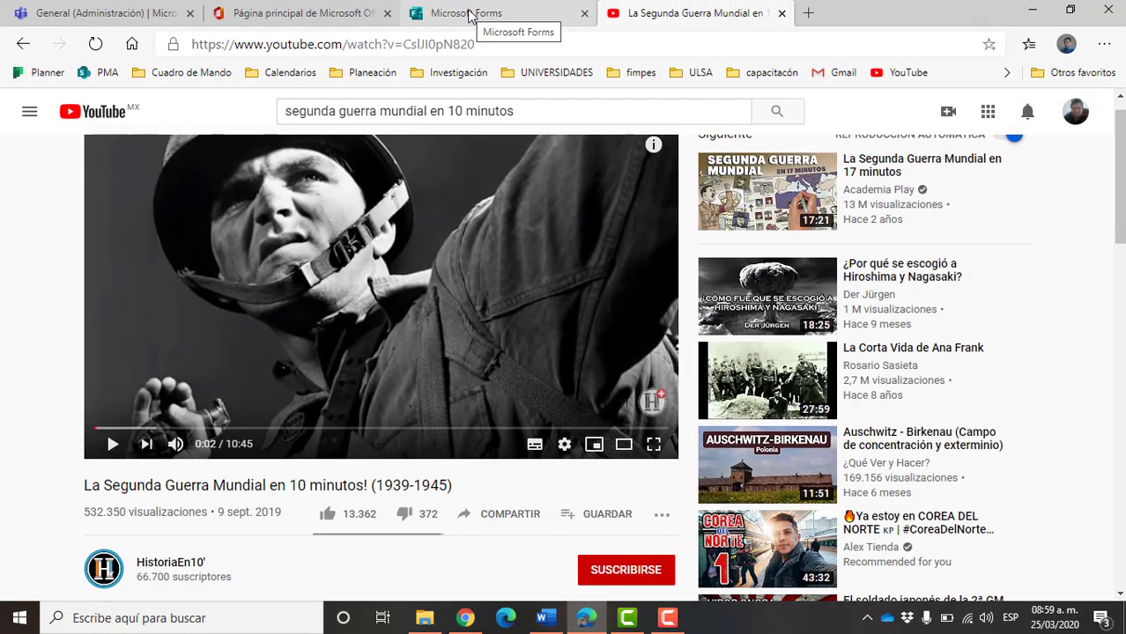
left_click(469, 14)
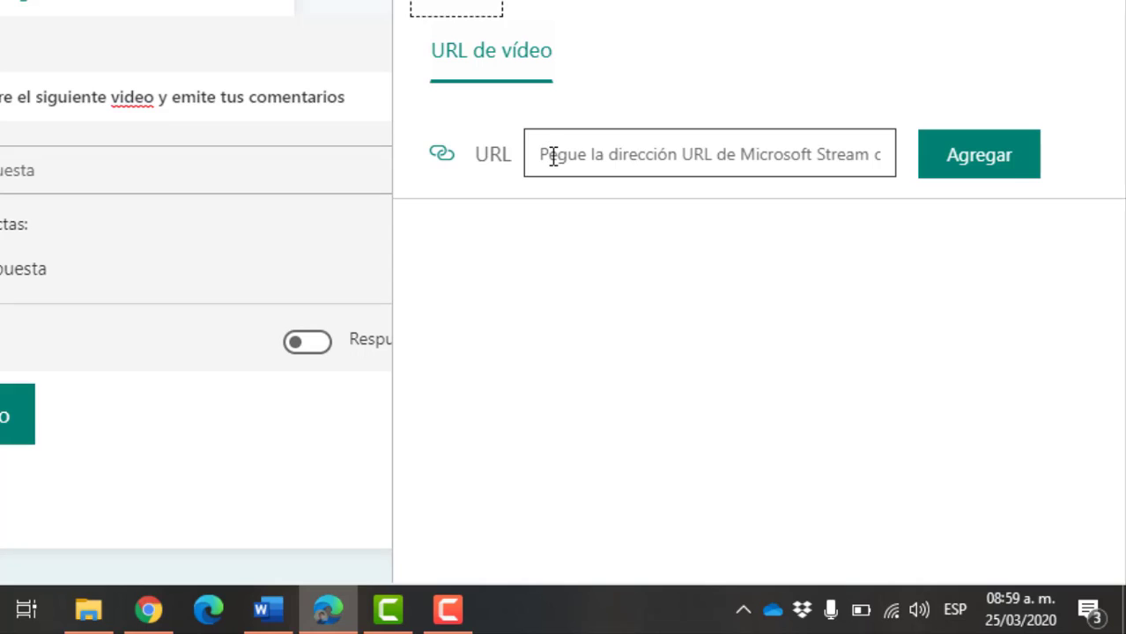
left_click(554, 156)
key("ctrl+v")
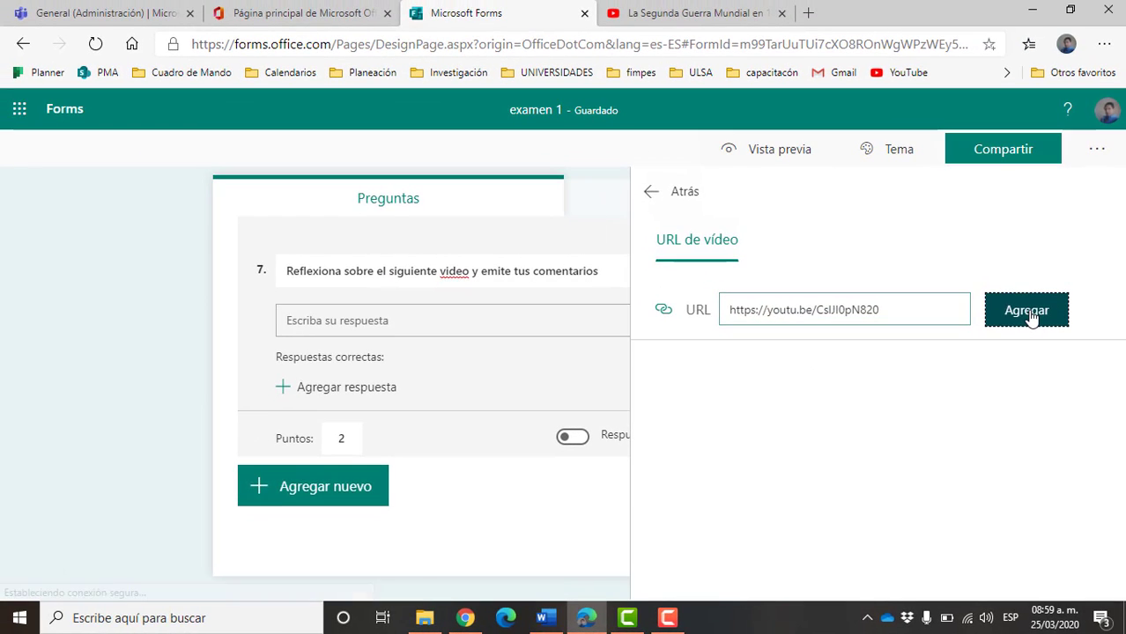
left_click(999, 201)
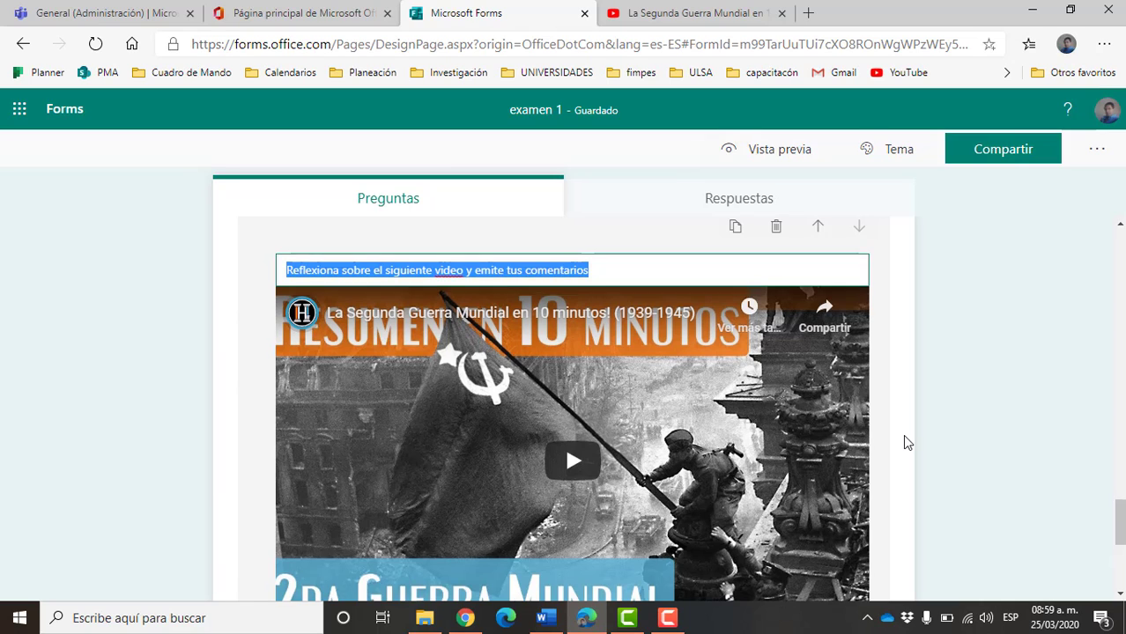
- Enable the long answer option for question 7 and set its points to 6
scroll(902, 434, "down", 1)
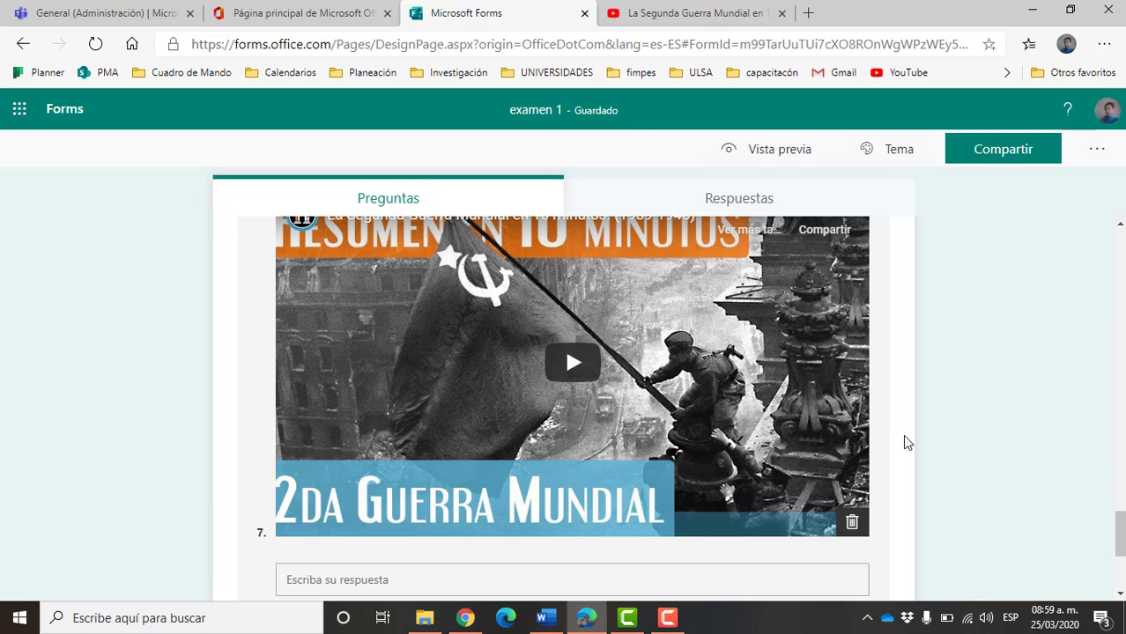
scroll(904, 436, "down", 1)
scroll(907, 442, "down", 2)
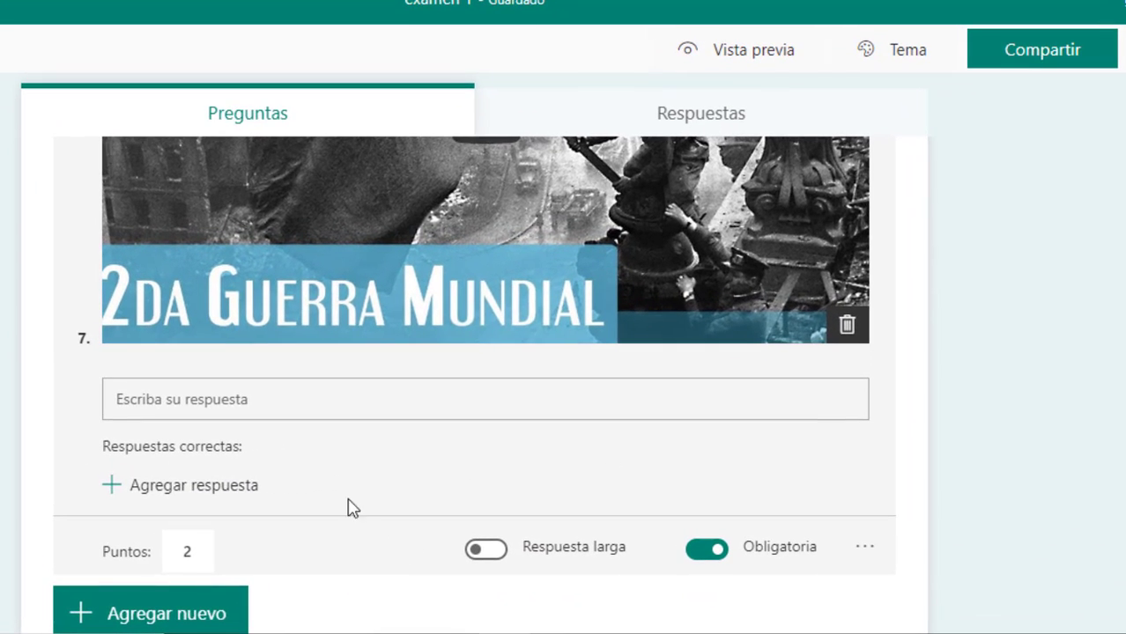
left_click(496, 555)
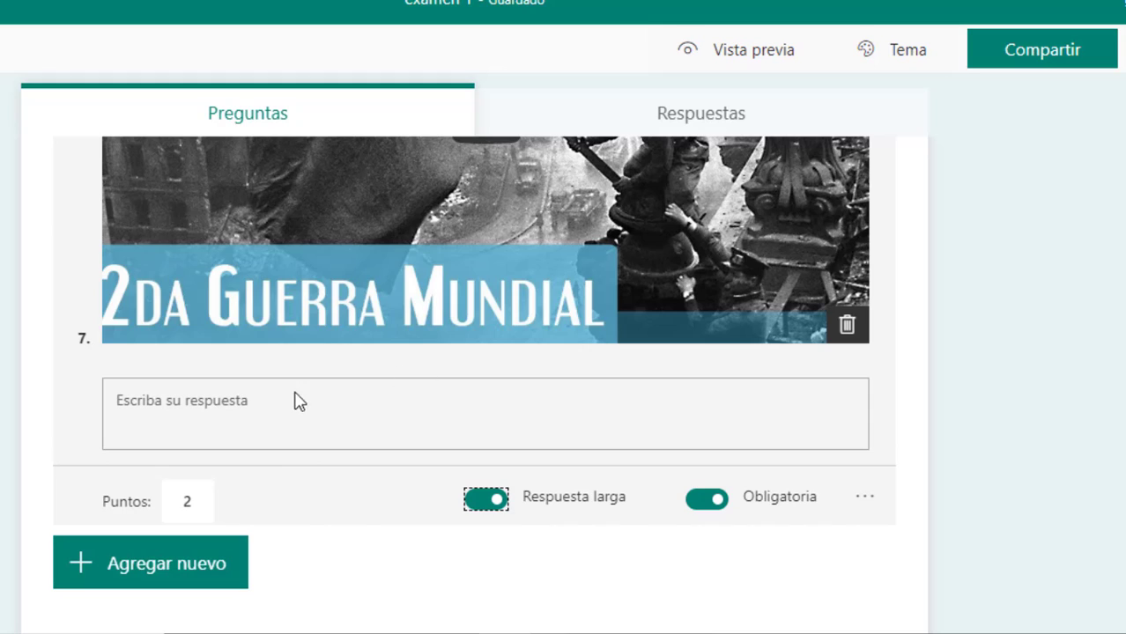
double_click(195, 502)
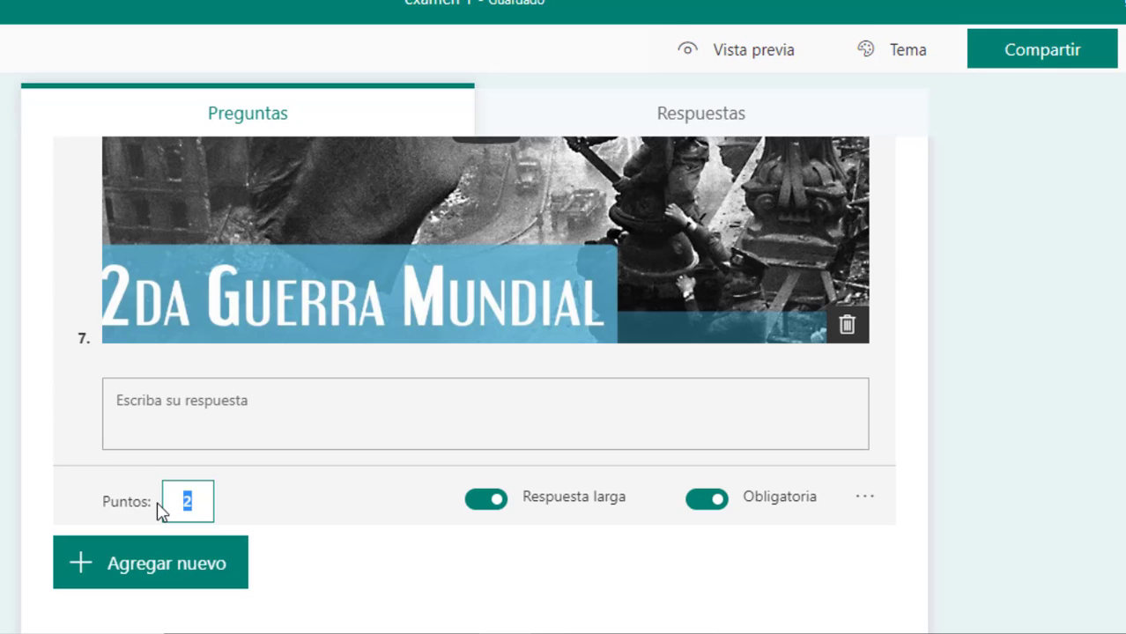
type("6")
left_click(1037, 394)
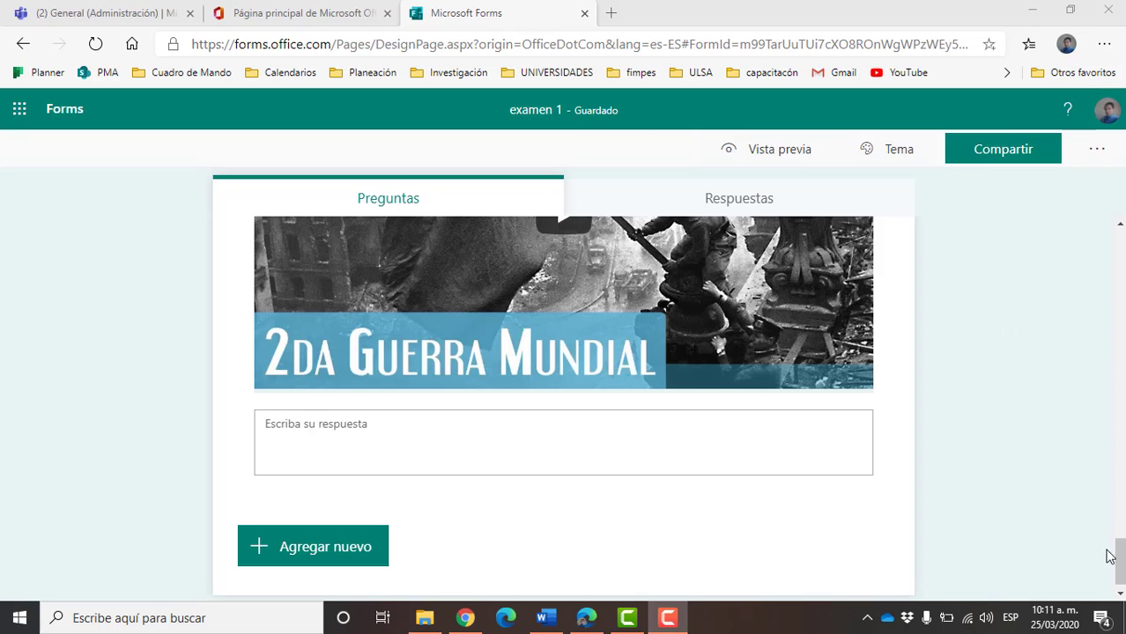
- Apply the snowboarder illustration theme to the quiz and close the theme choices
left_click_drag(1121, 568, 1123, 239)
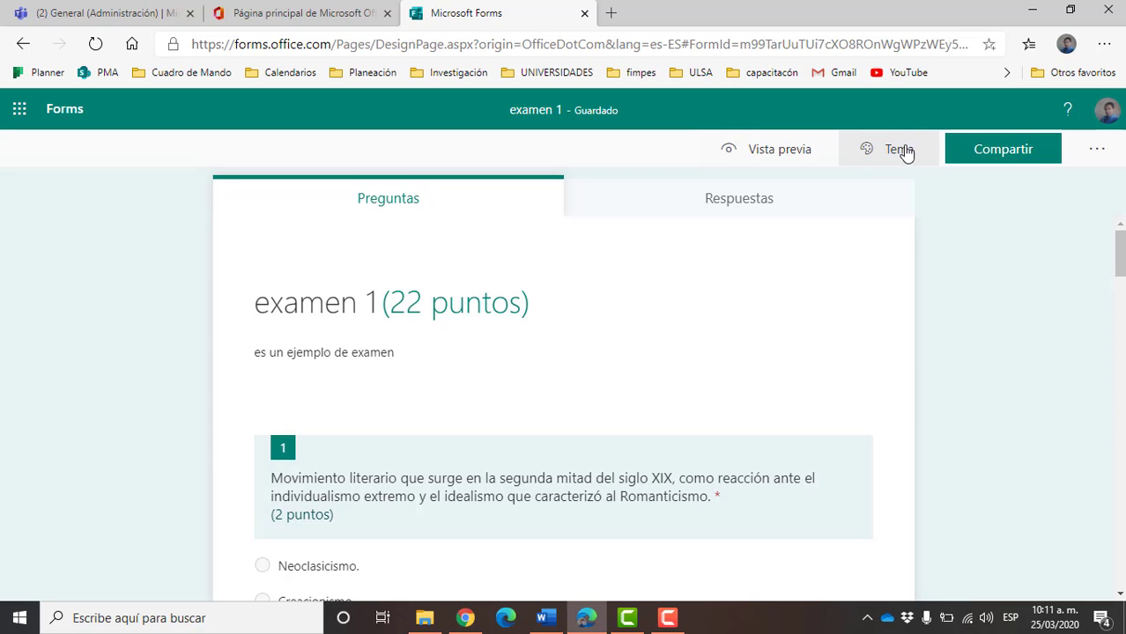
left_click(888, 153)
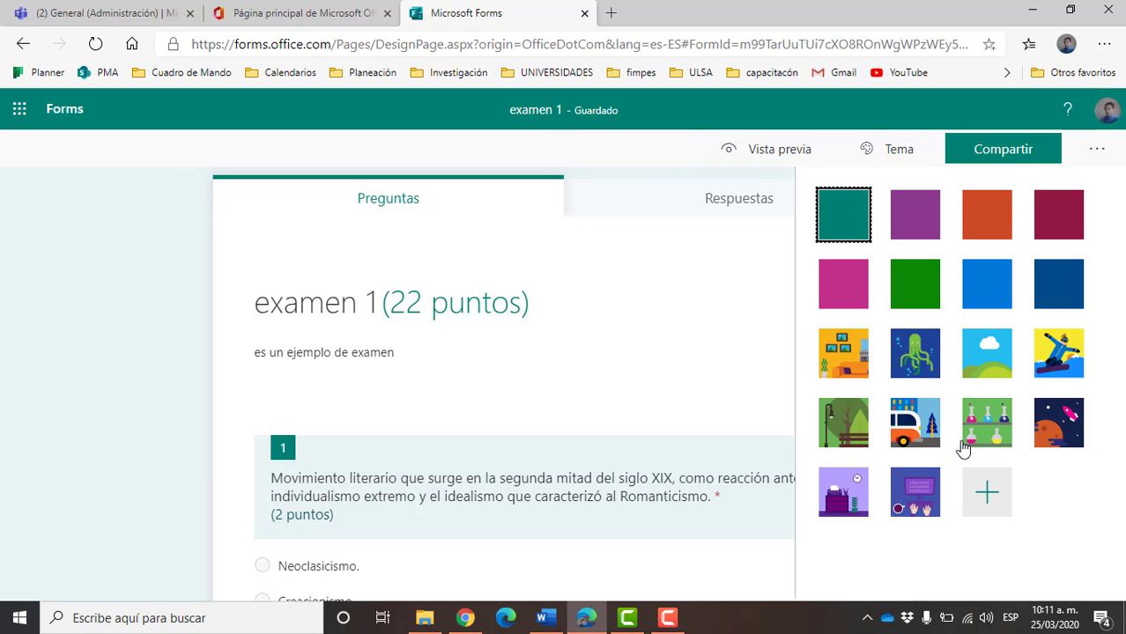
left_click(1064, 361)
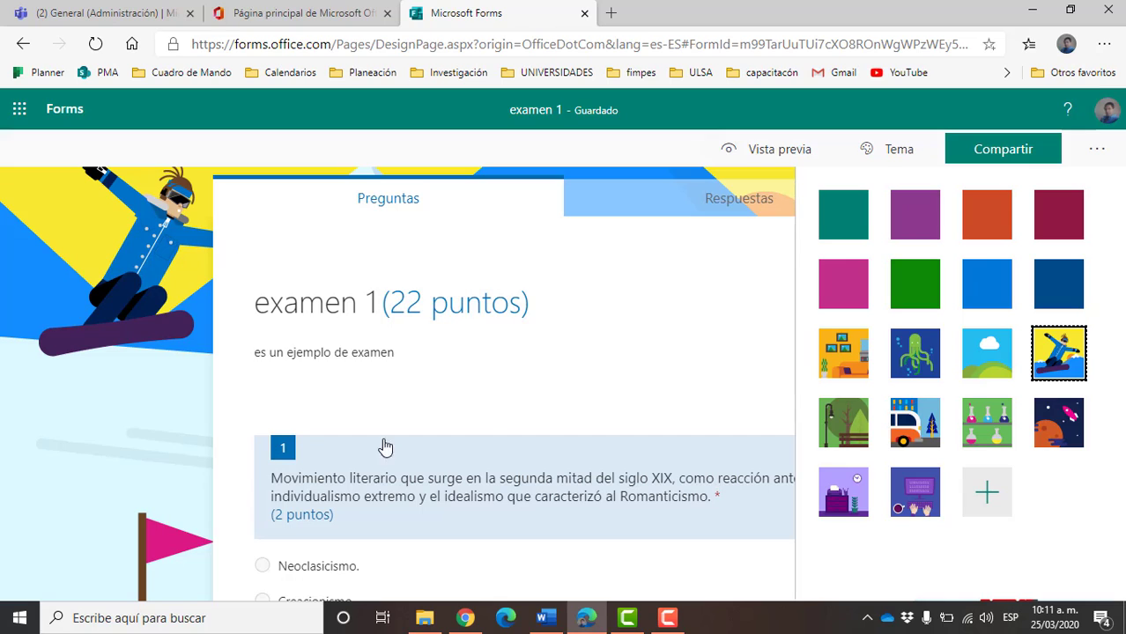
left_click(93, 443)
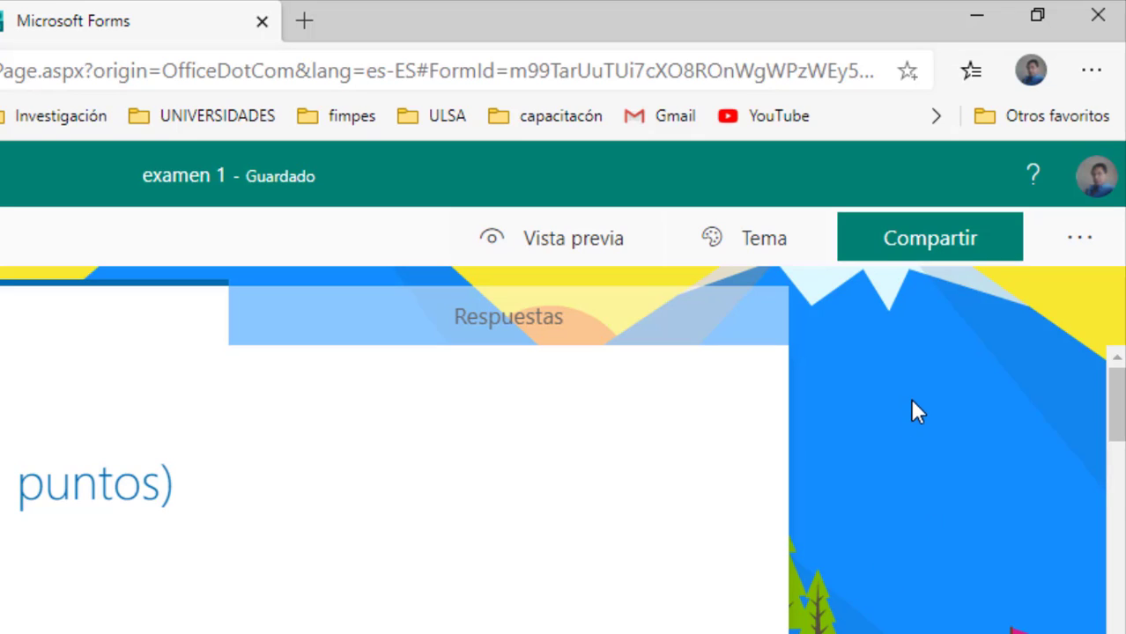
- Open the quiz settings and try switching "Mostrar resultados automáticamente" on and back off
left_click(1080, 254)
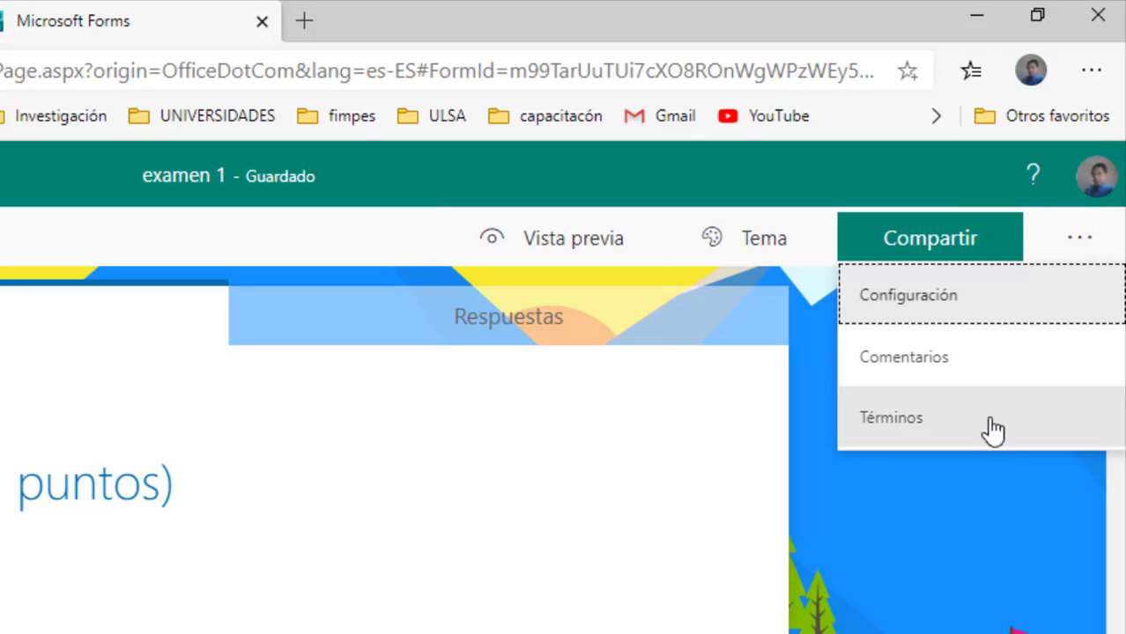
left_click(905, 304)
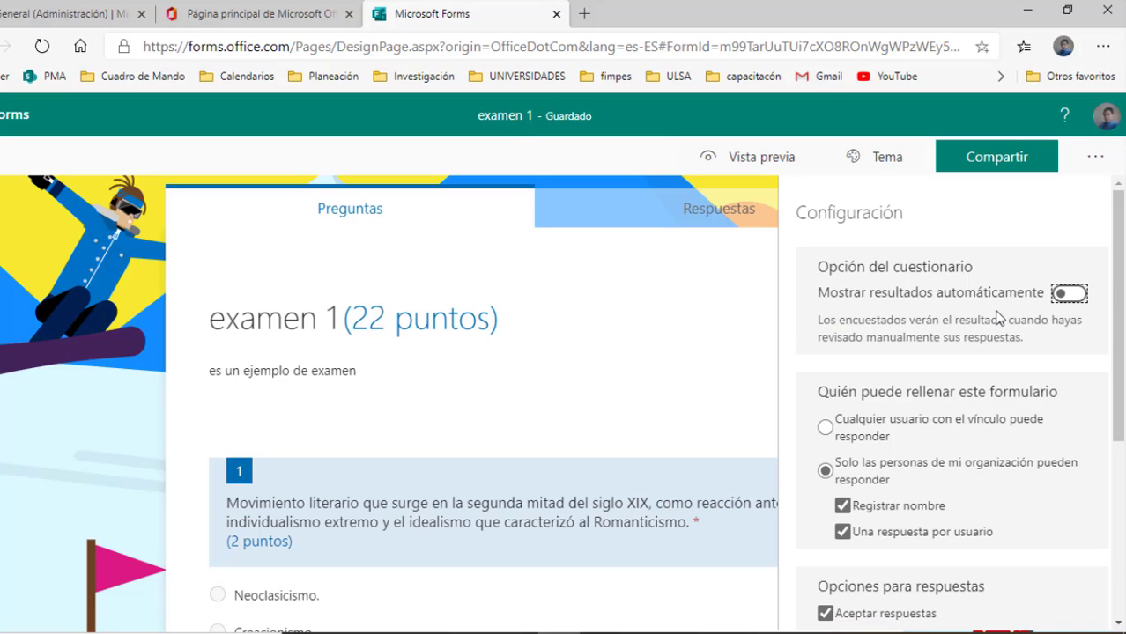
left_click(1079, 296)
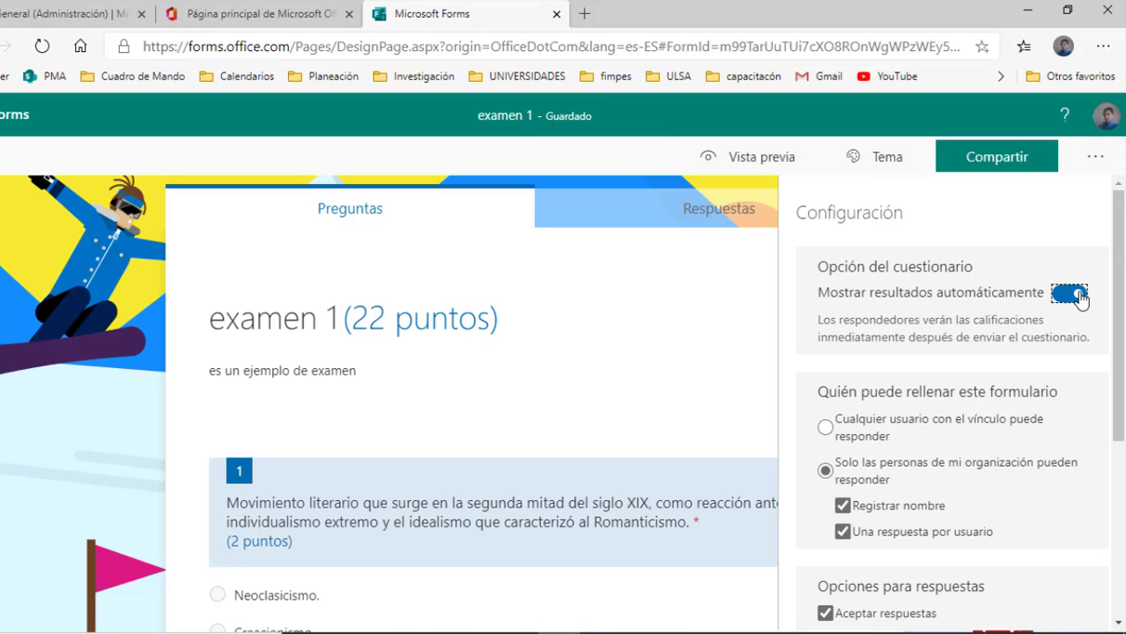
left_click(1068, 296)
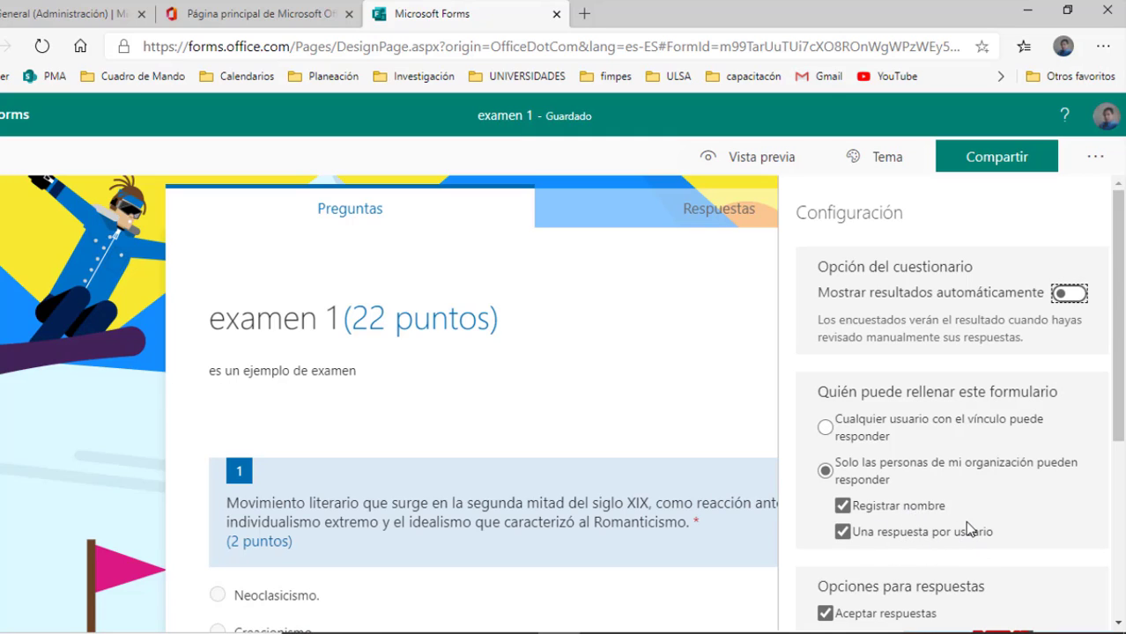
- Try the start date and end date options in the response settings, clear both, and close the settings
scroll(966, 529, "down", 2)
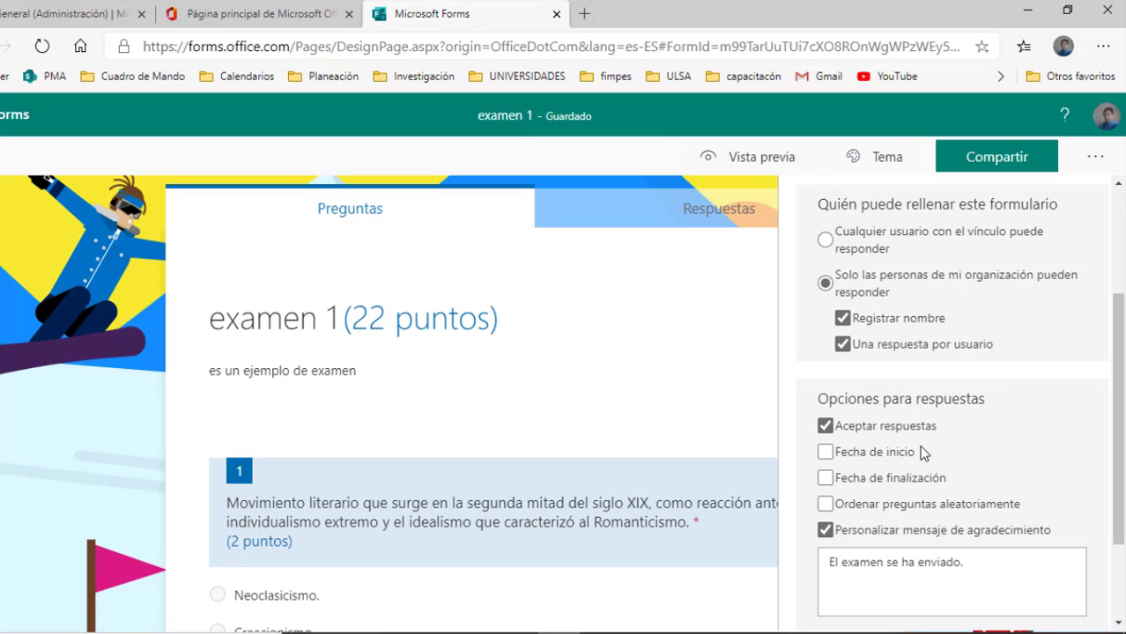
left_click(825, 452)
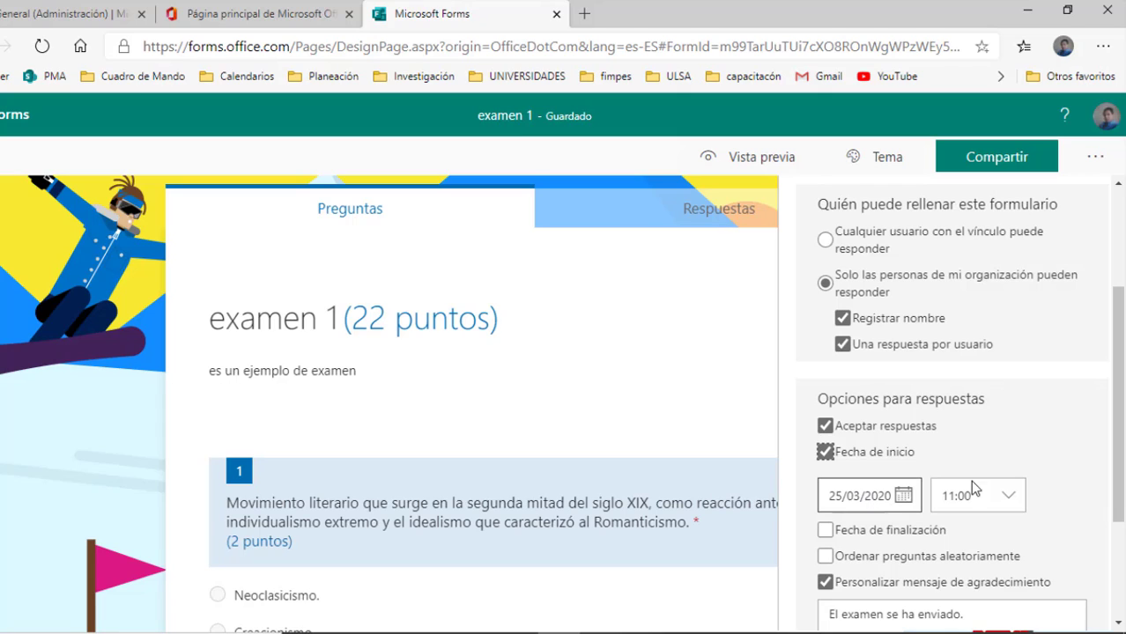
left_click(825, 452)
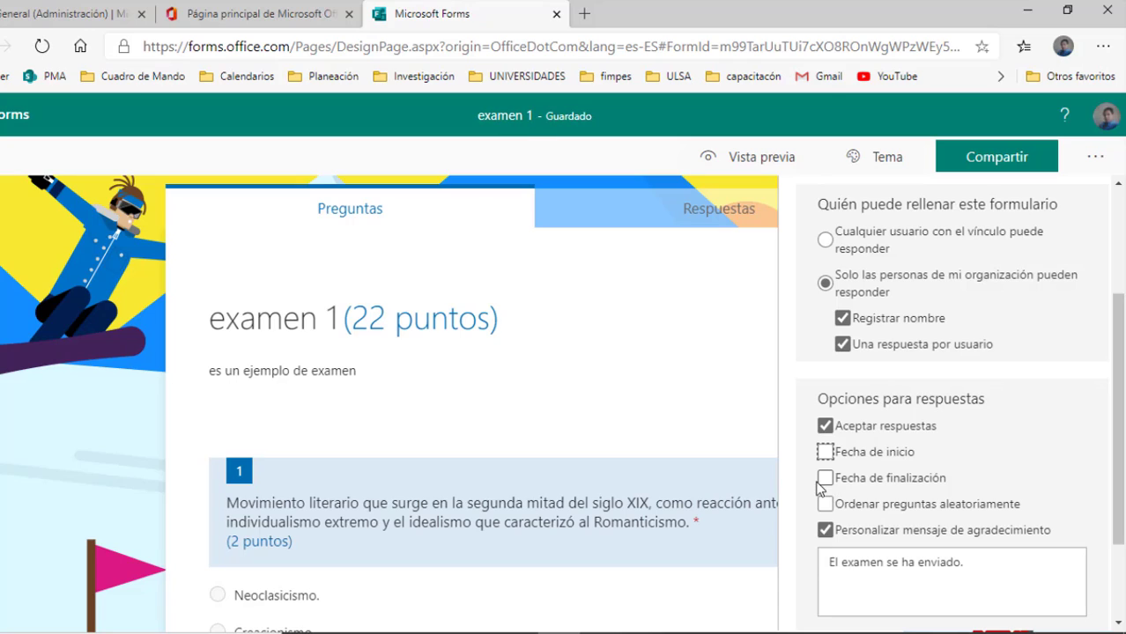
left_click(827, 478)
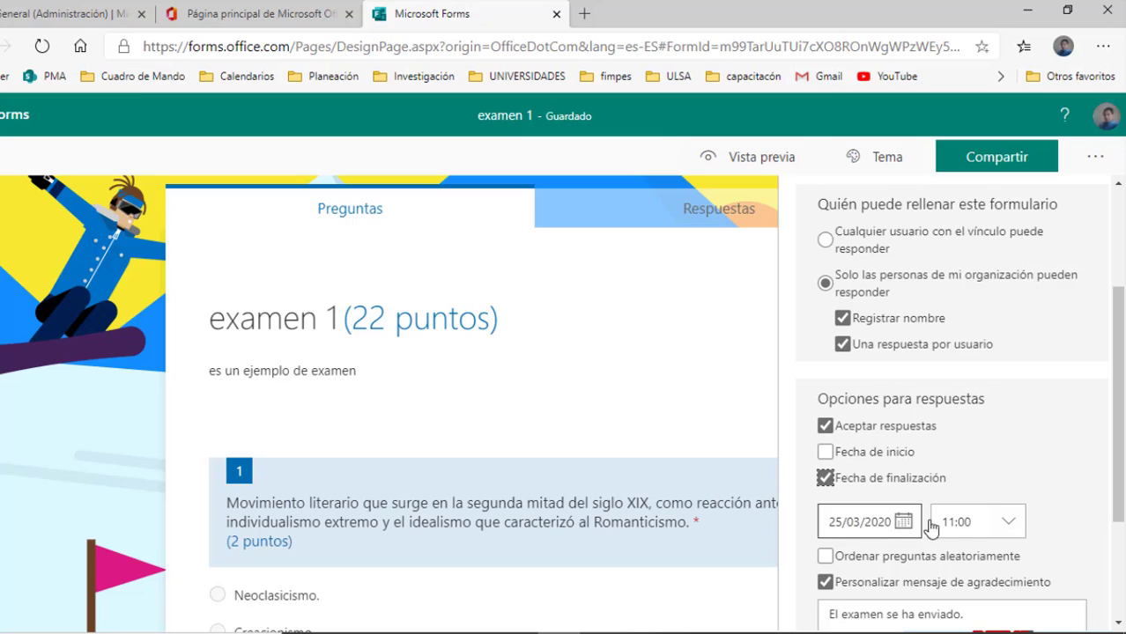
left_click(825, 478)
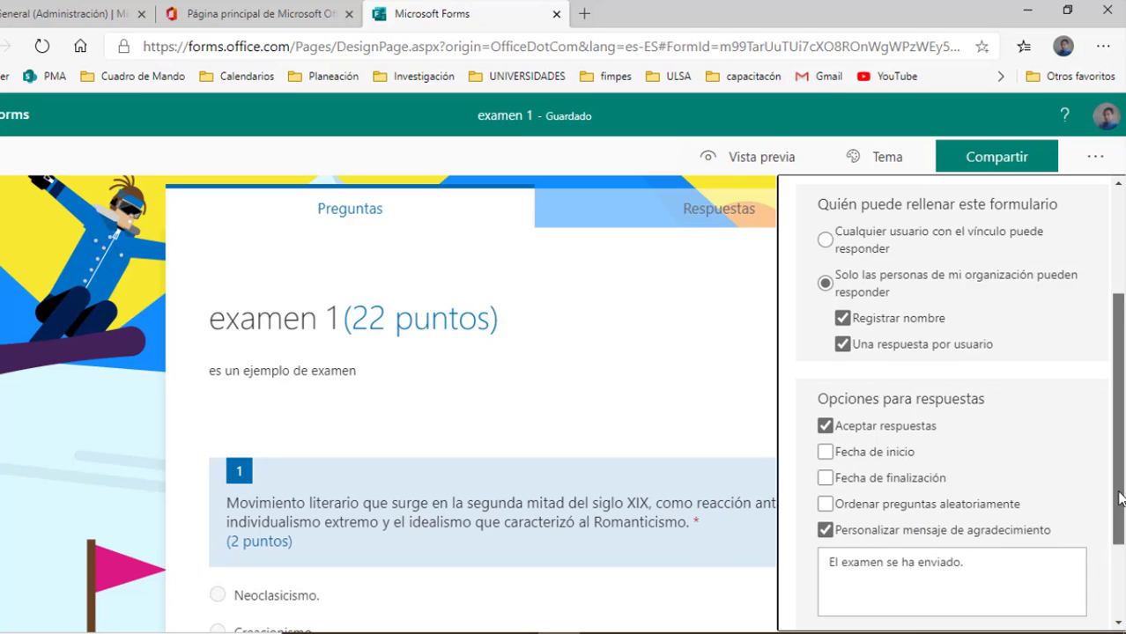
left_click_drag(1119, 492, 1121, 565)
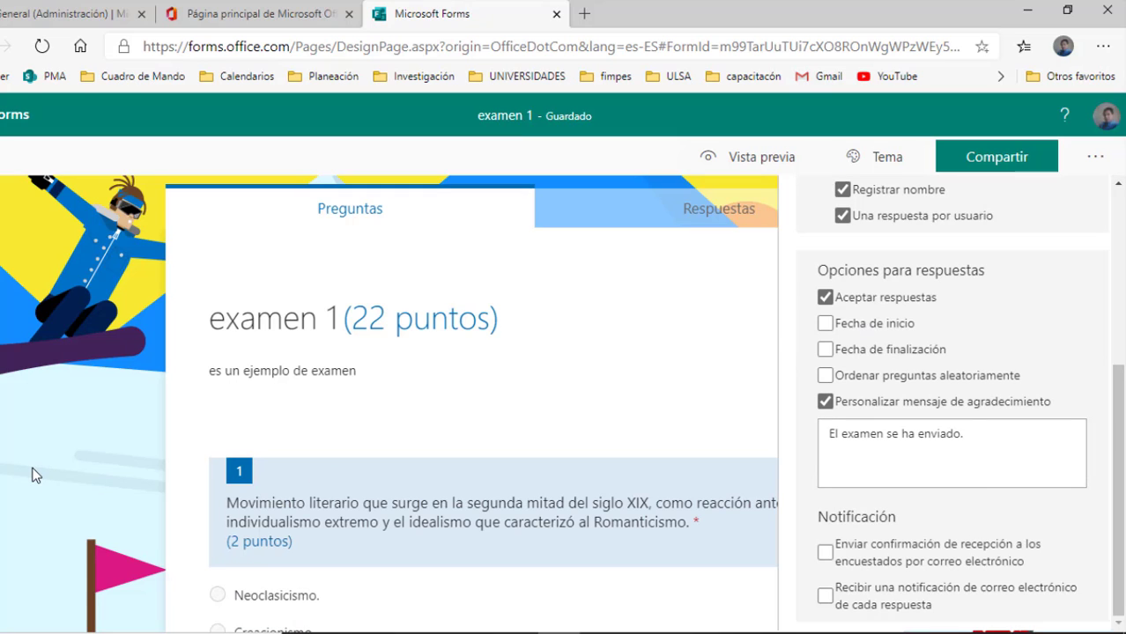
left_click(31, 476)
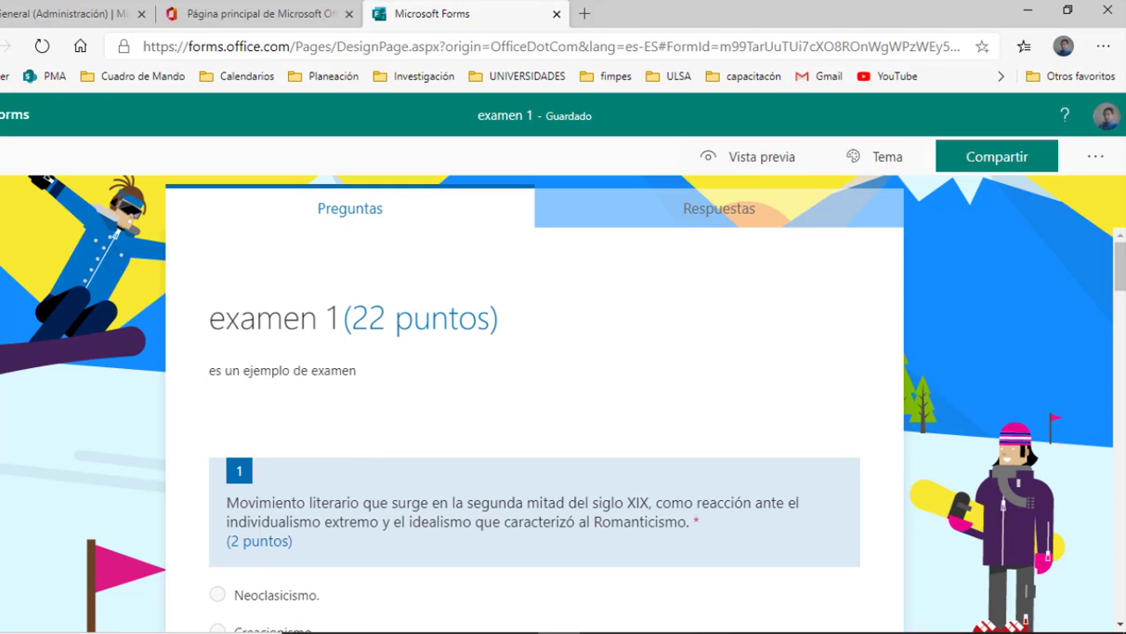
- Switch to Teams and create a new quiz assignment for the class from the form "examen 1"
left_click_drag(1121, 273, 1114, 614)
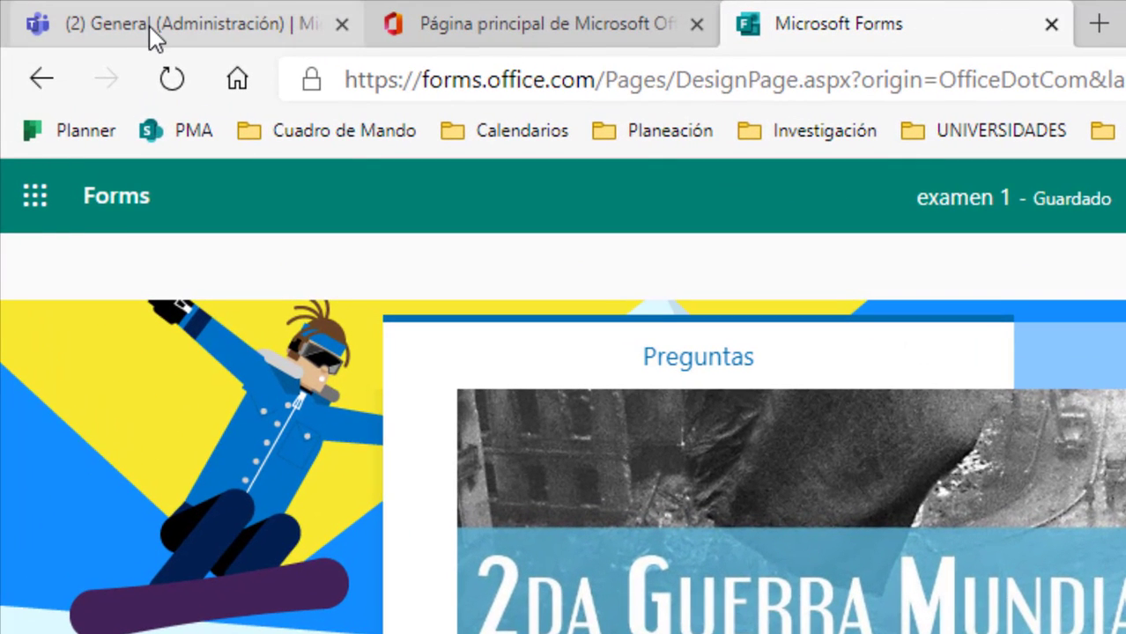
left_click(125, 22)
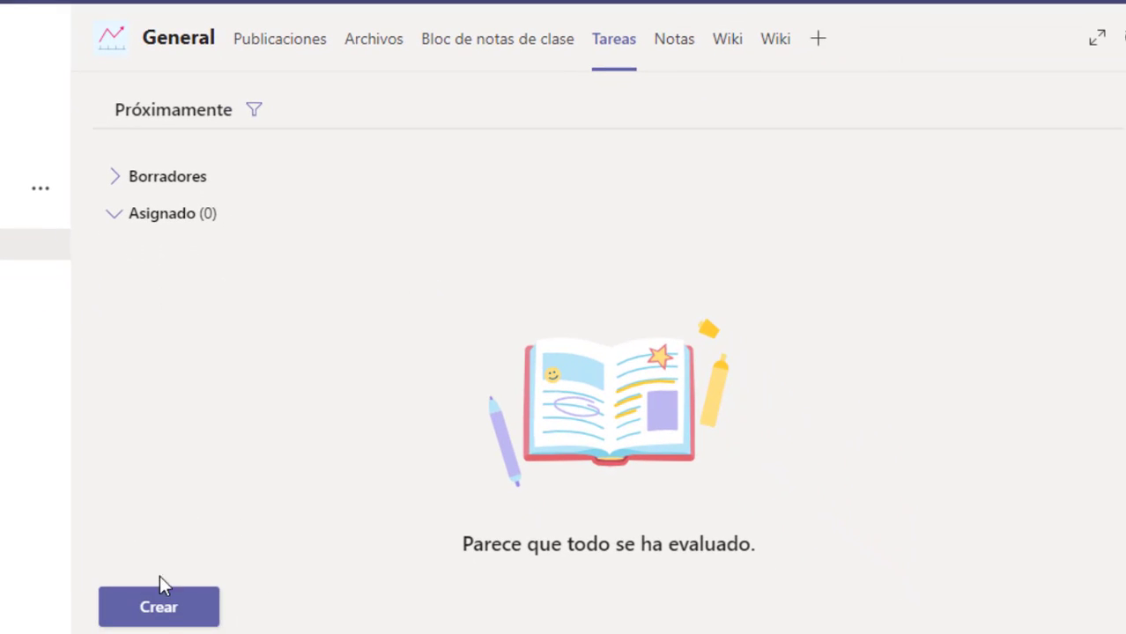
left_click(159, 617)
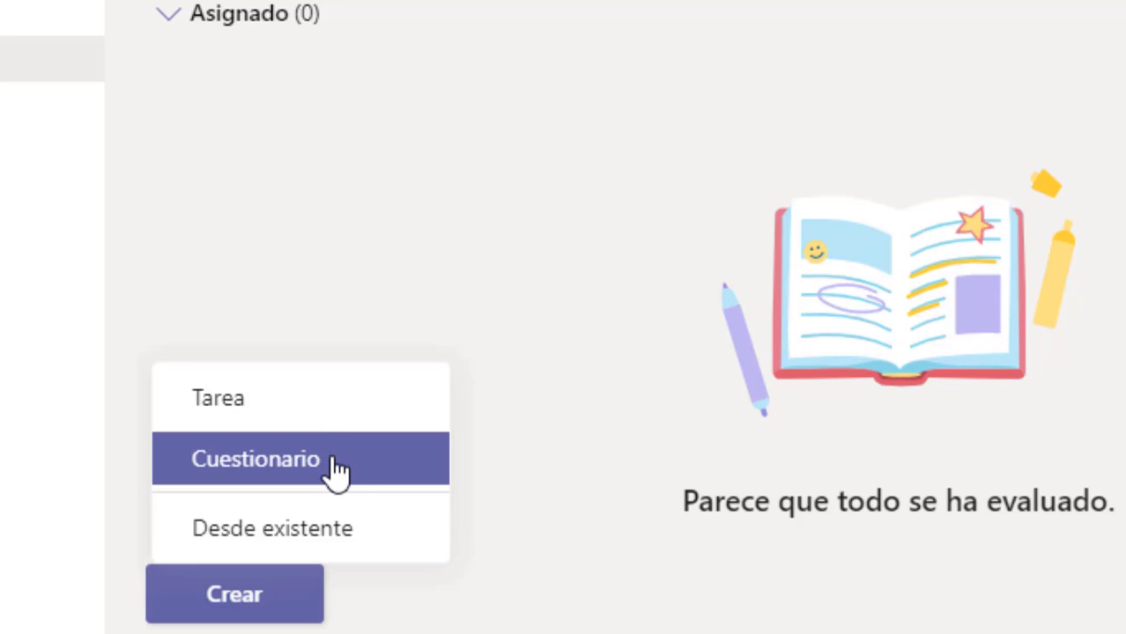
left_click(255, 458)
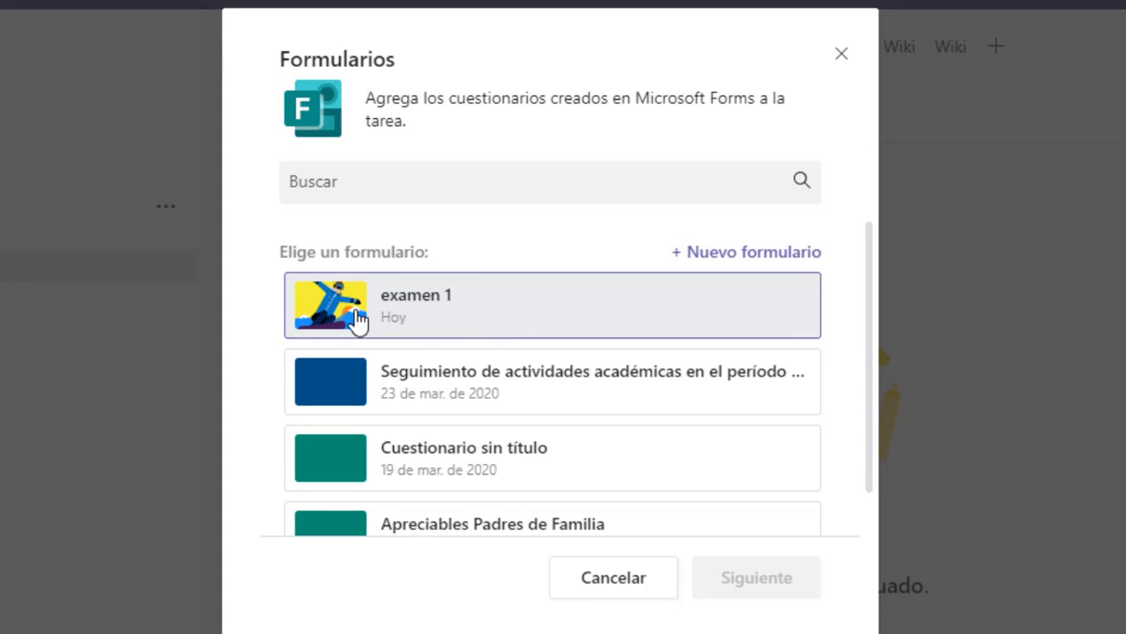
left_click(409, 312)
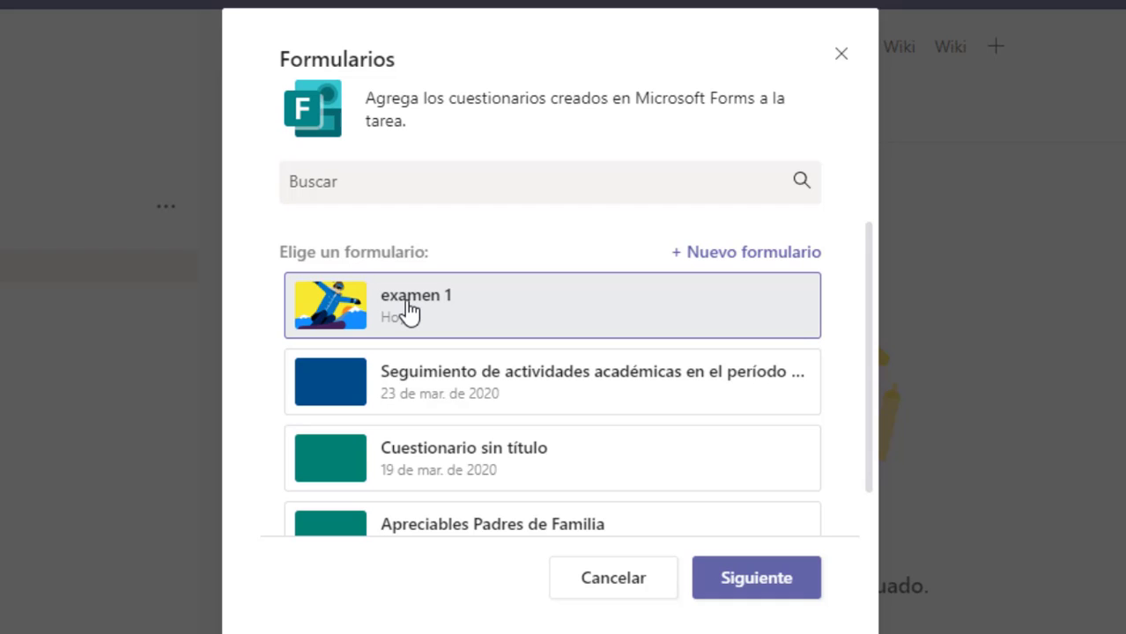
left_click(766, 581)
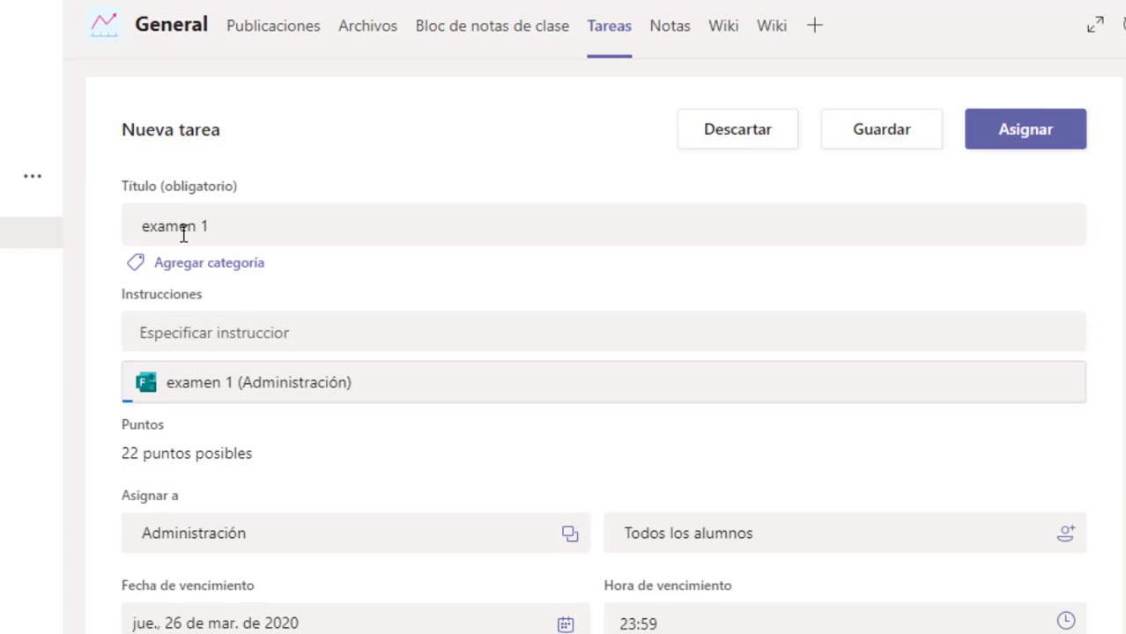
- Replace the assignment title with "Examen Parcial 1"
left_click_drag(235, 226, 99, 220)
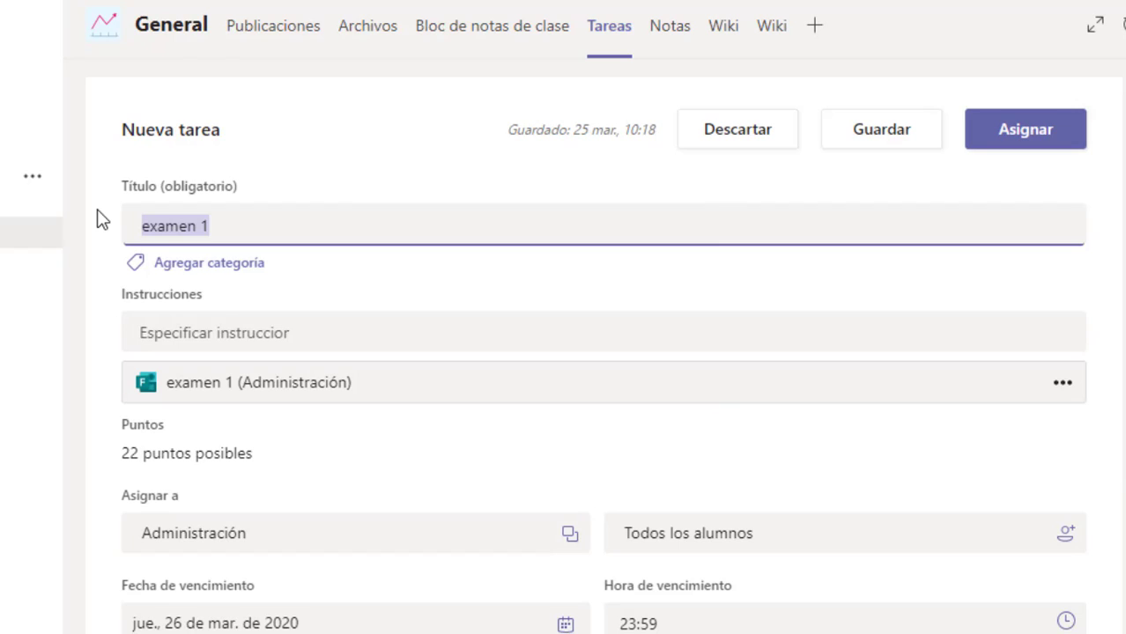
type("Exa")
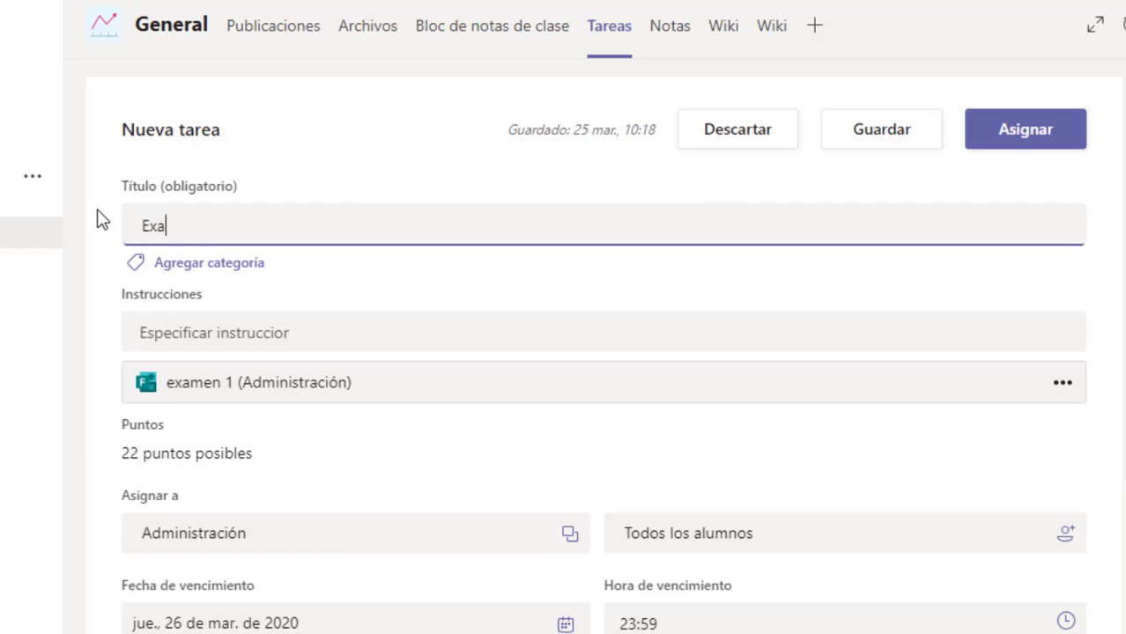
type("men Parcial 1")
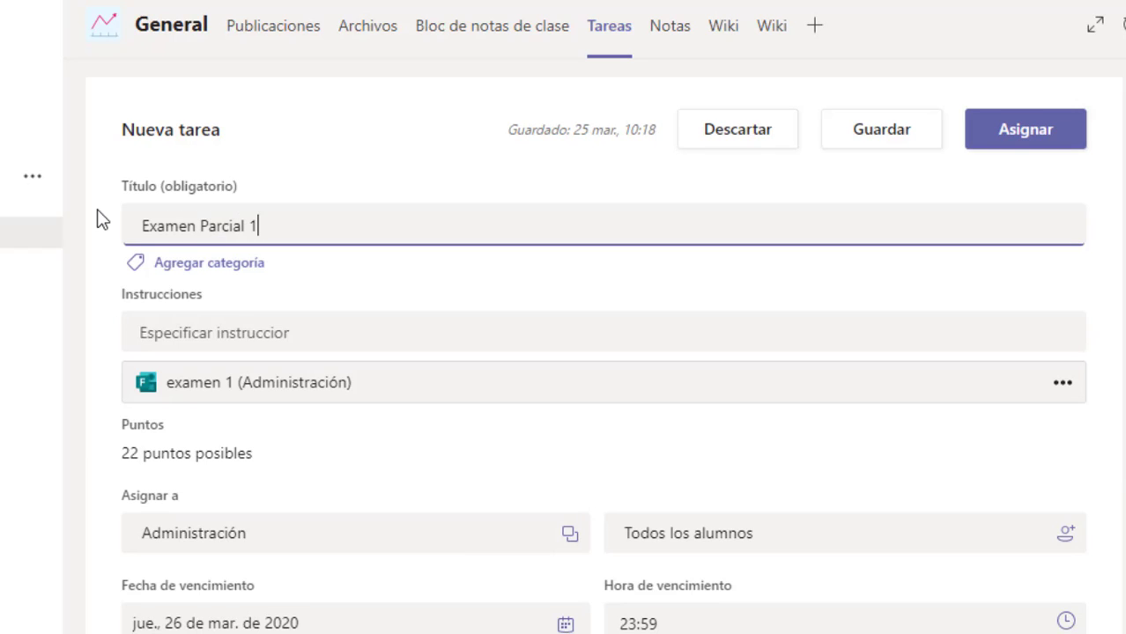
- Add the instructions "suerte en tu examen" to the assignment, correcting the spelling of the first word
left_click(156, 333)
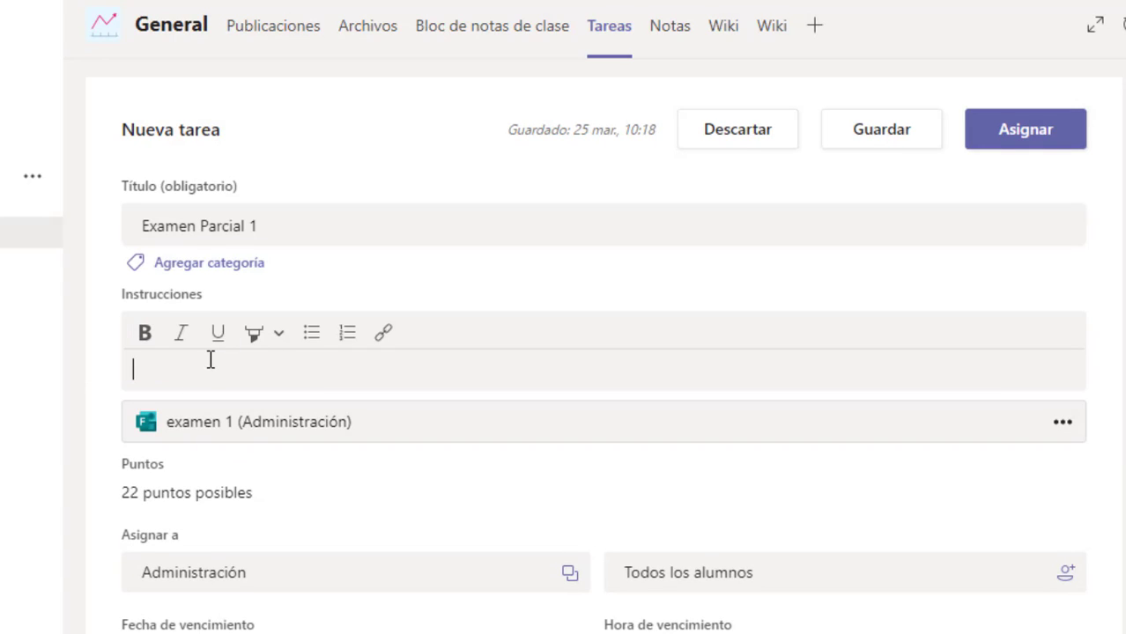
type("sxuerte en tu ")
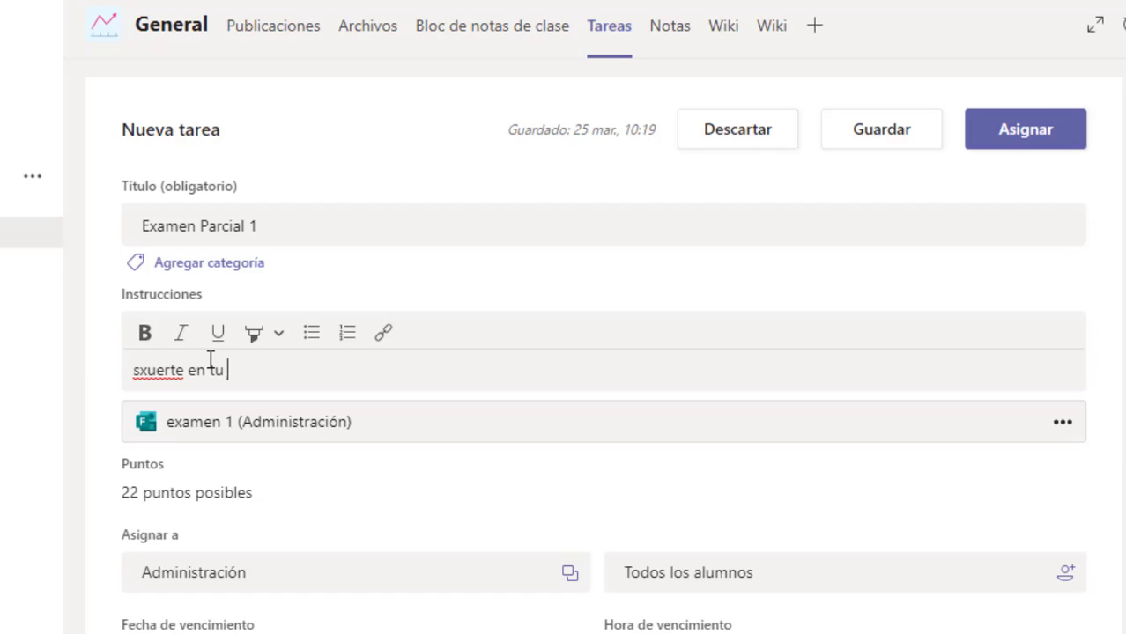
type("examen")
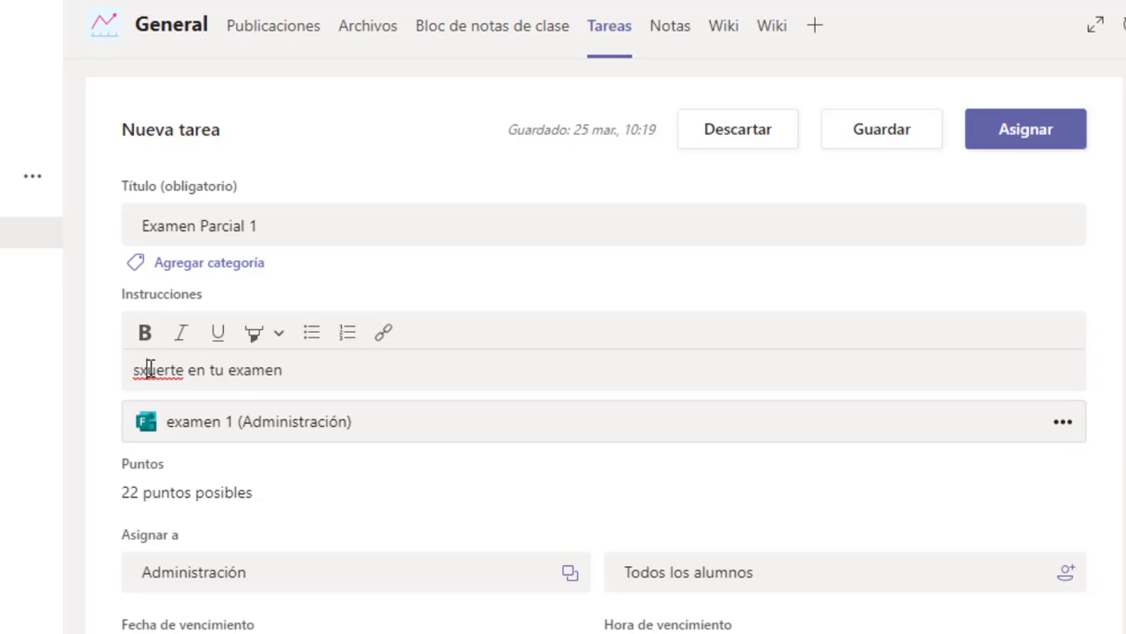
left_click(149, 371)
key("BackSpace")
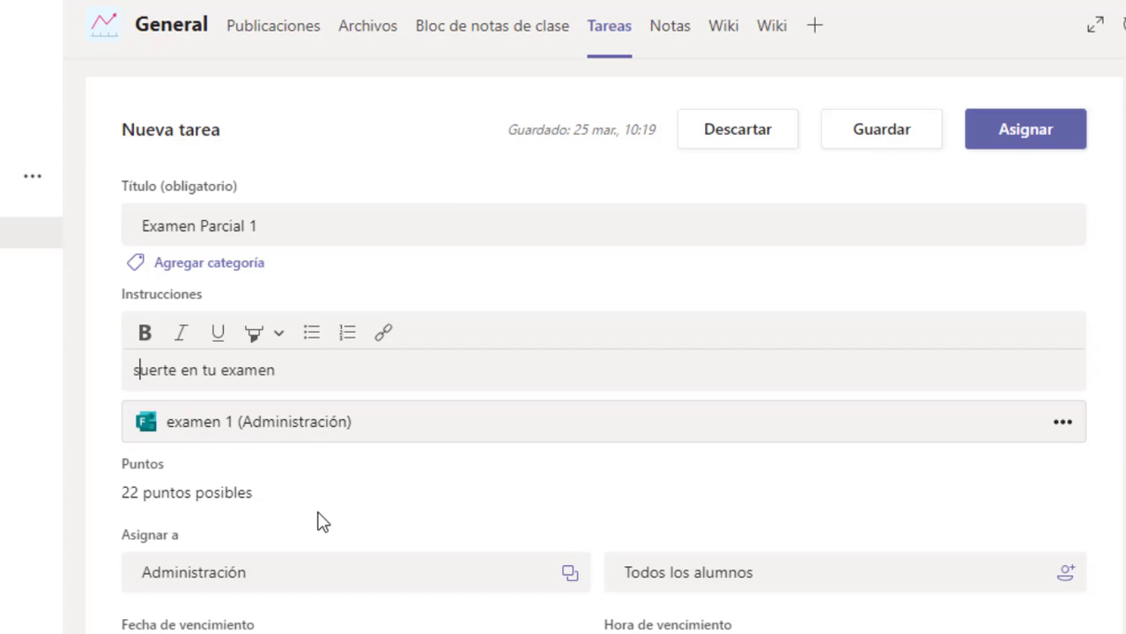
- Check which students can be chosen, keep "Todos los alumnos" for Administración, and assign the quiz
scroll(321, 522, "down", 1)
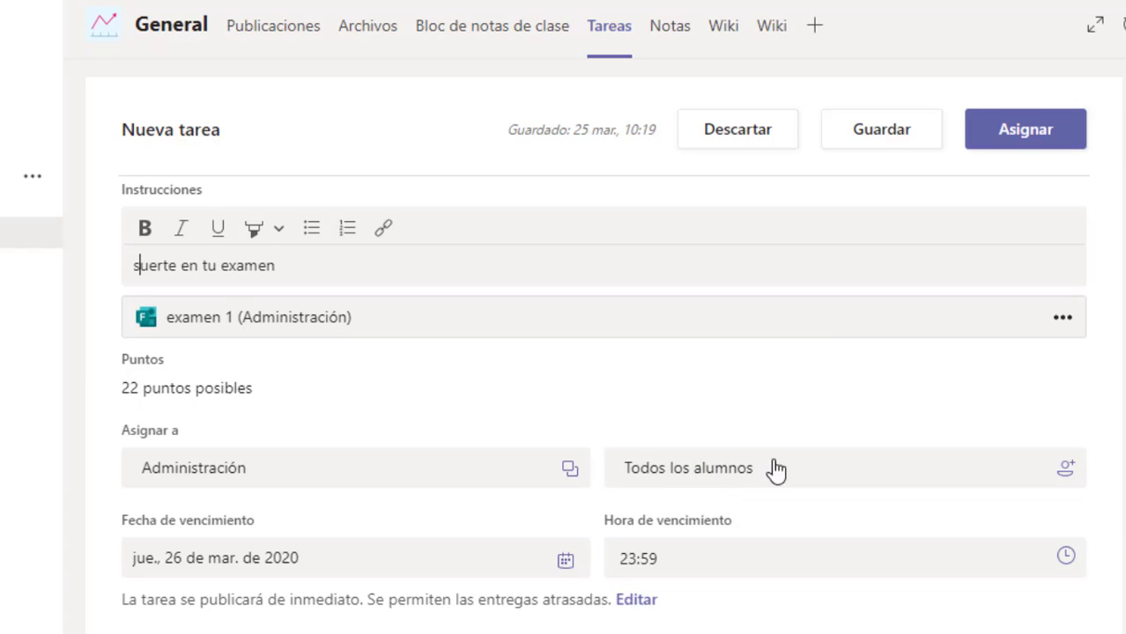
left_click(1067, 474)
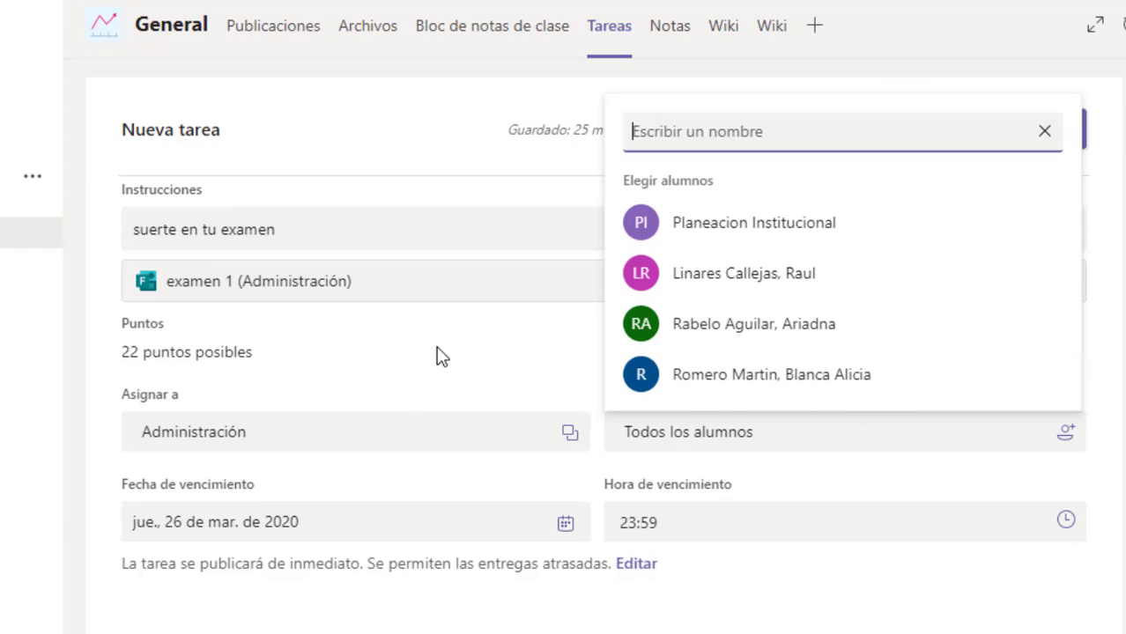
left_click(105, 346)
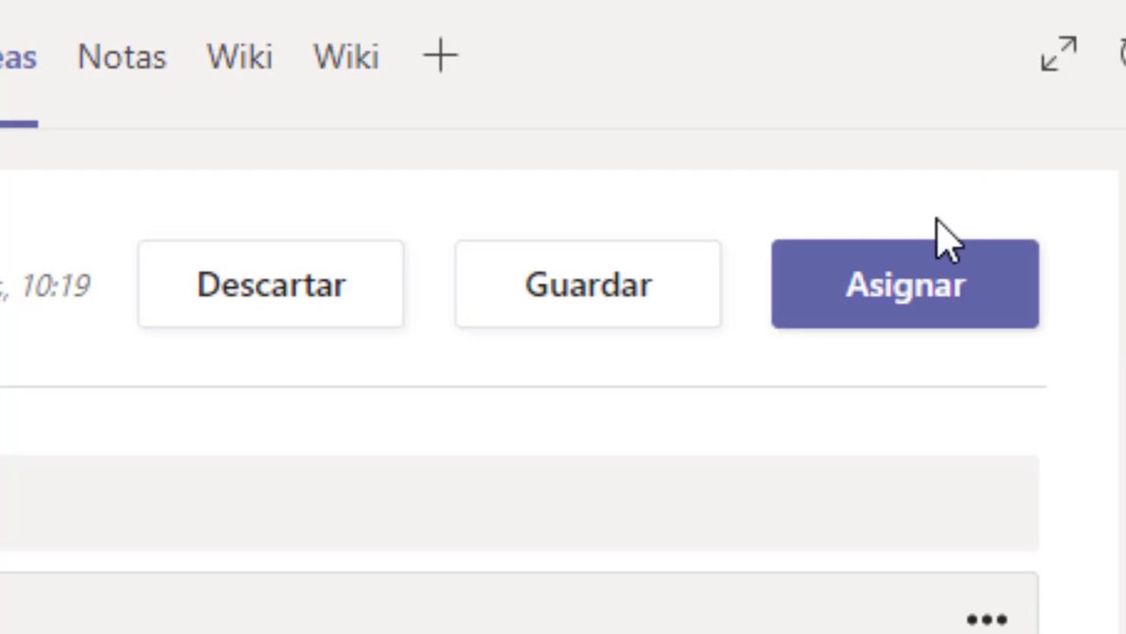
left_click(914, 290)
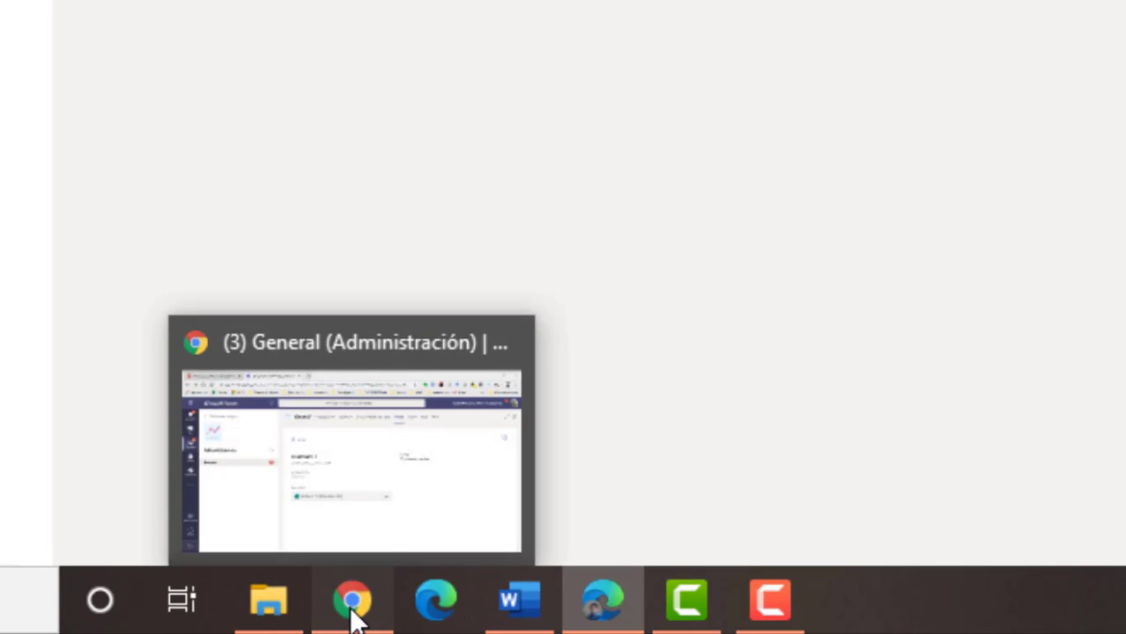
- Switch to the student's Teams session in Chrome, check the class posts, and open the assigned "Examen Parcial 1"
left_click(353, 608)
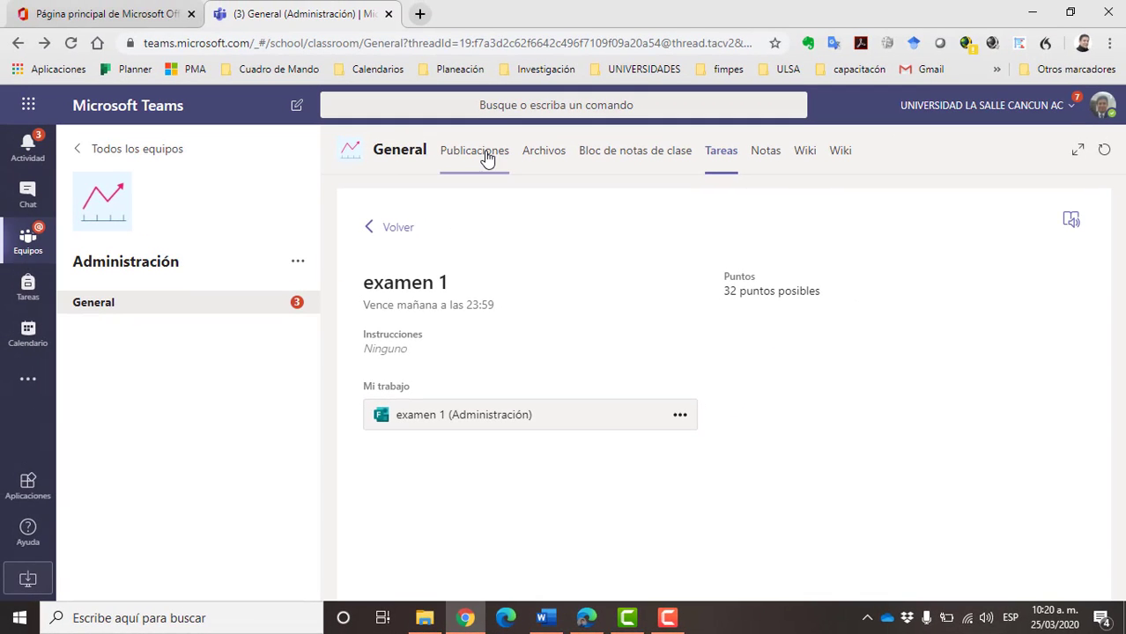
left_click(487, 158)
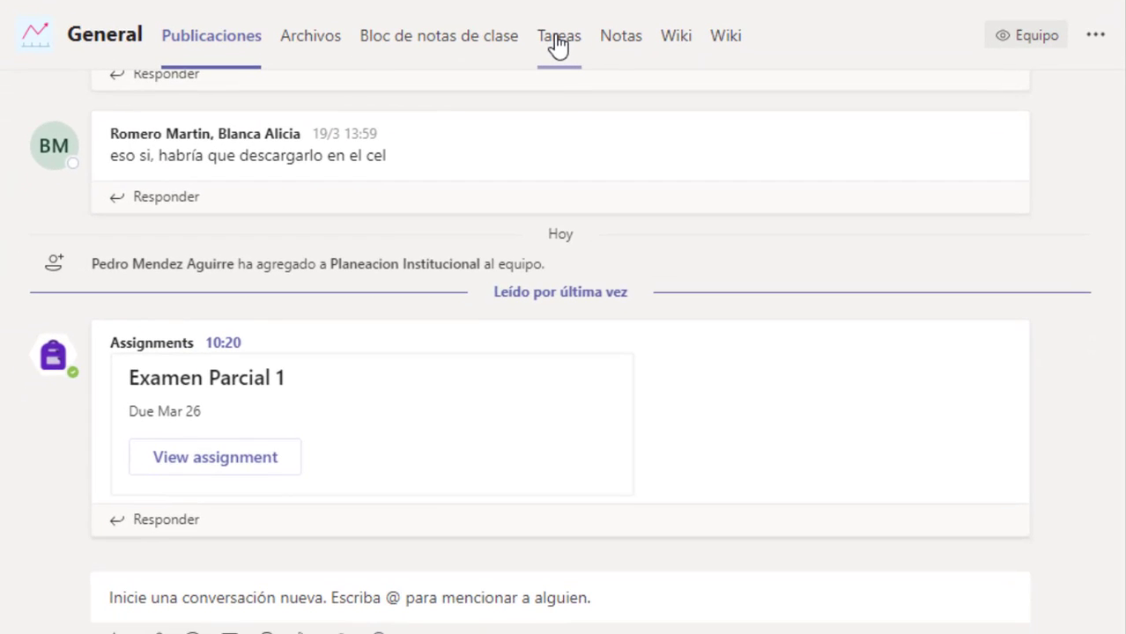
left_click(557, 40)
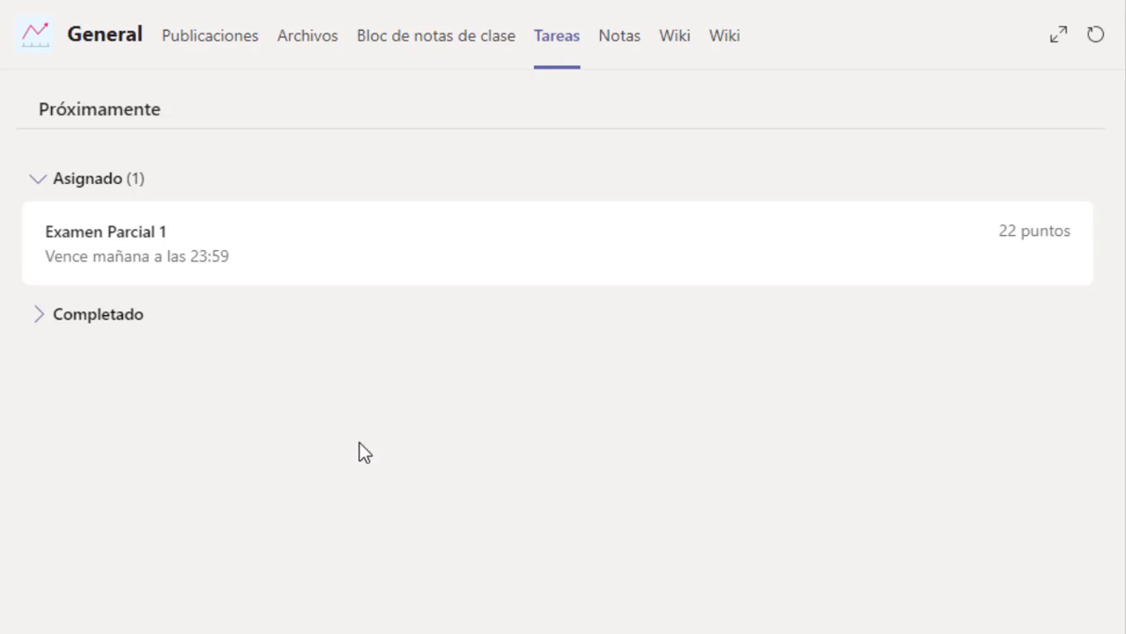
left_click(146, 252)
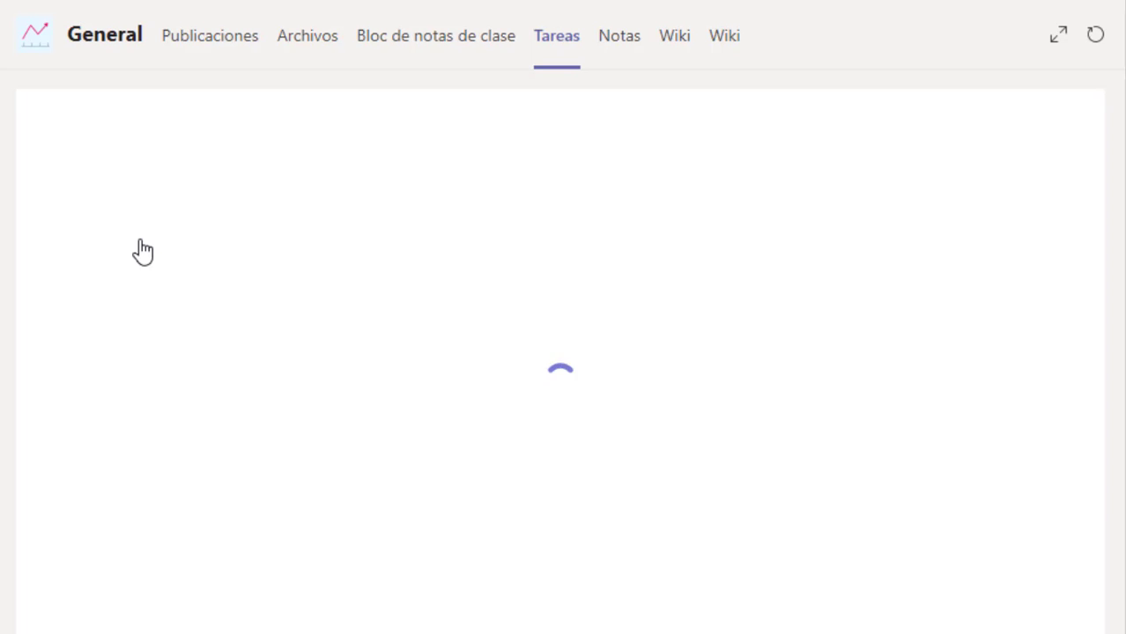
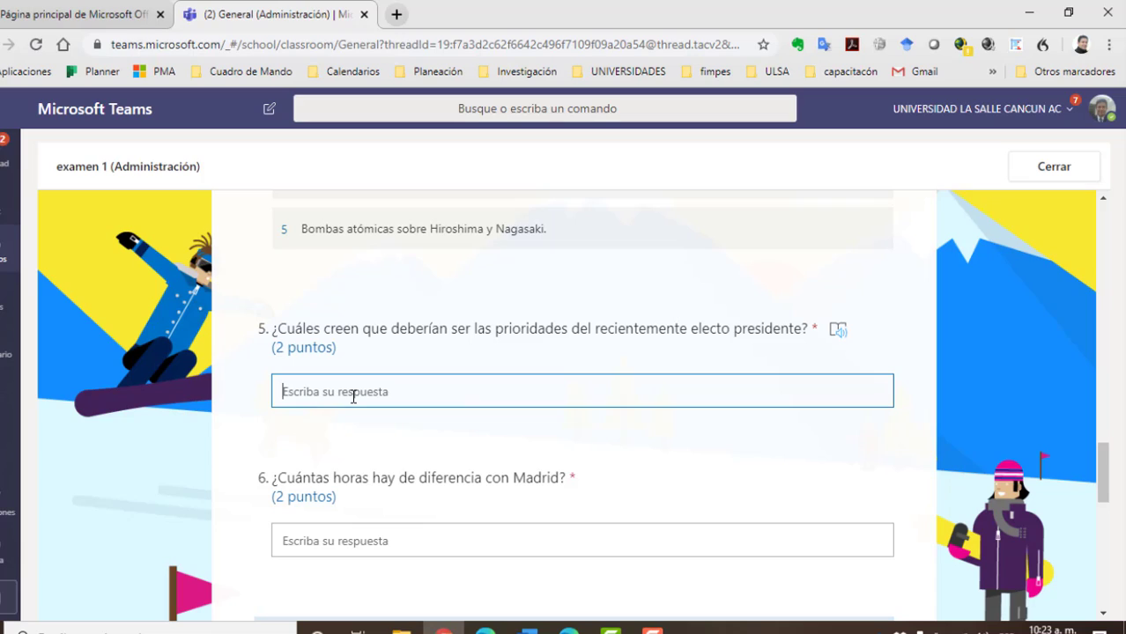
- Answer question 5 with "salud principalmente" and question 6 about the time difference with Madrid with "8 hrs."
type("salud princ")
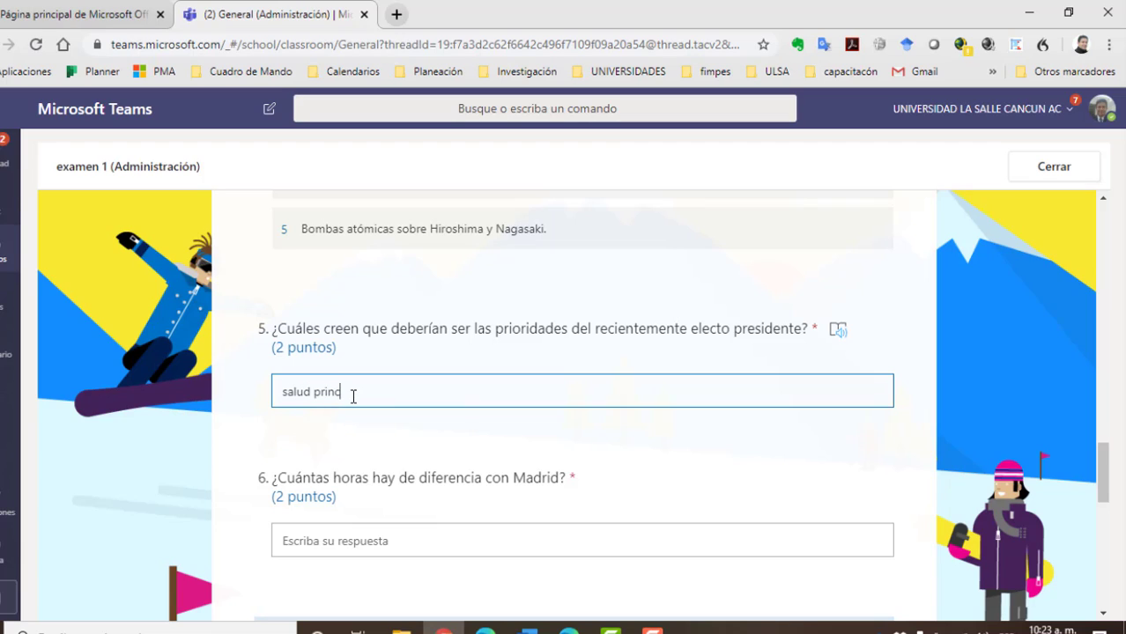
type("ipalmente")
left_click(321, 544)
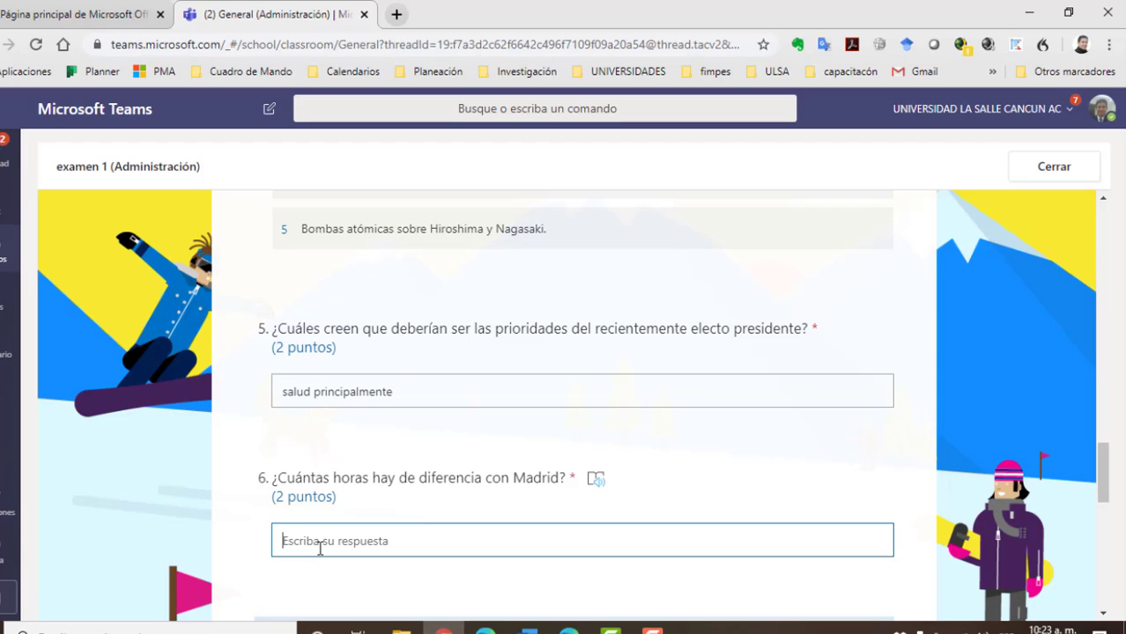
type("8 hrs.")
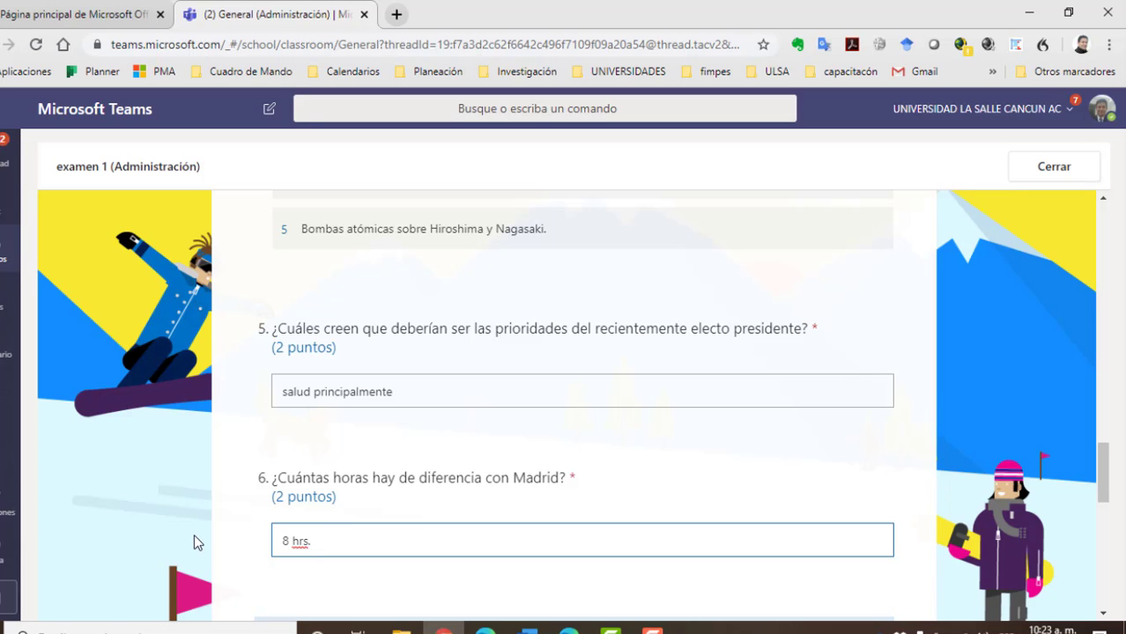
- Answer the Second World War video question with "es muy bueno" and submit the exam
scroll(194, 534, "down", 4)
scroll(193, 534, "down", 3)
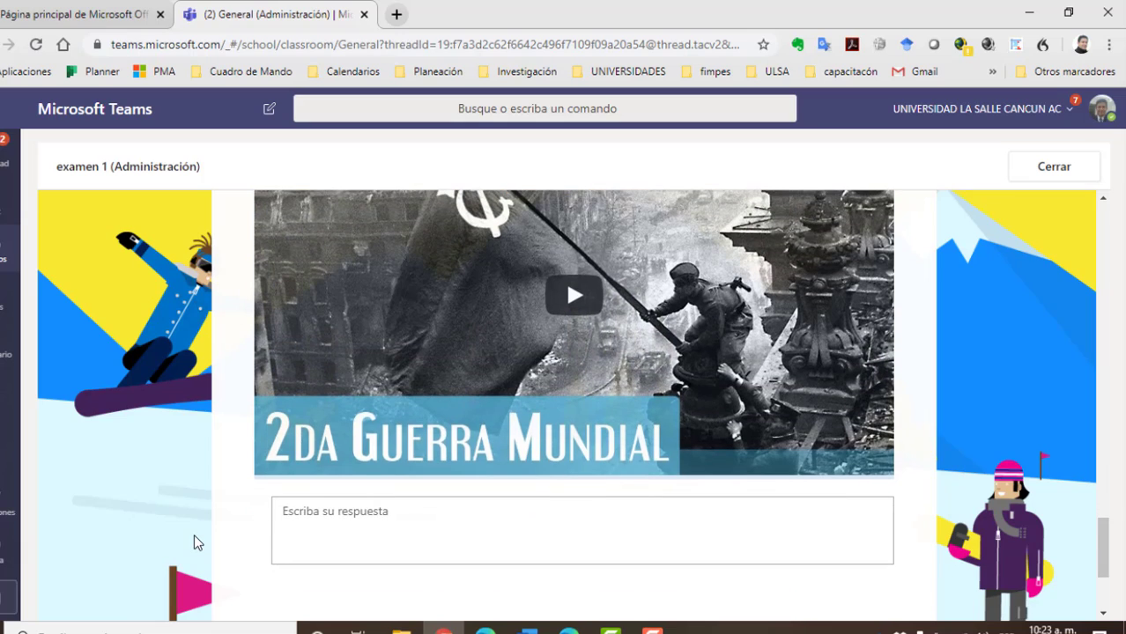
left_click(333, 511)
left_click(324, 521)
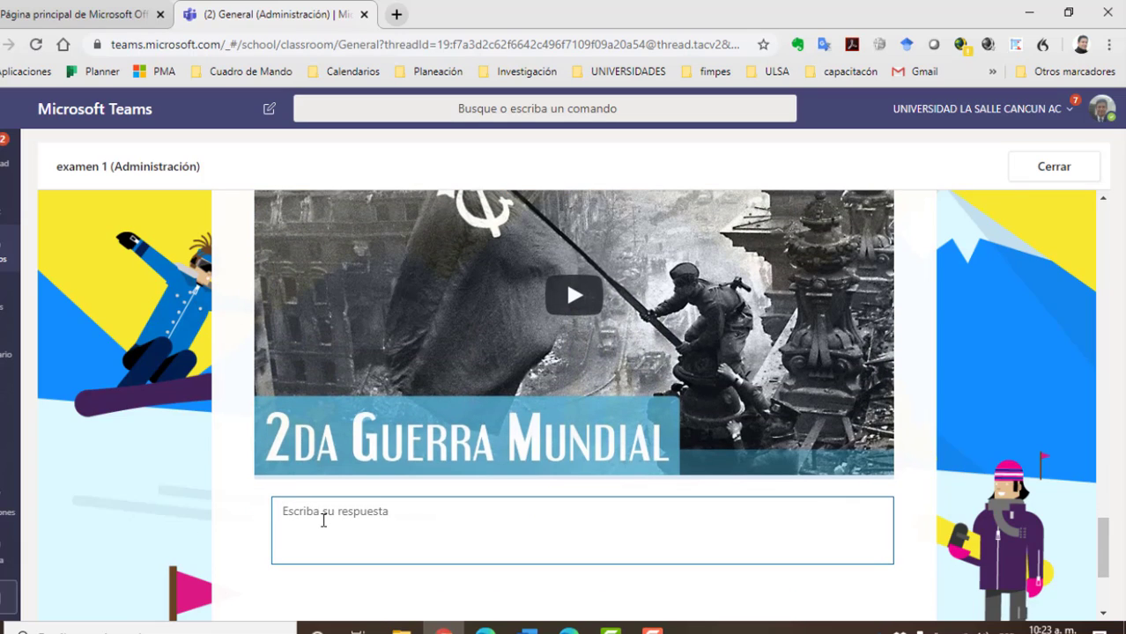
type("es muy bueno")
scroll(206, 519, "down", 3)
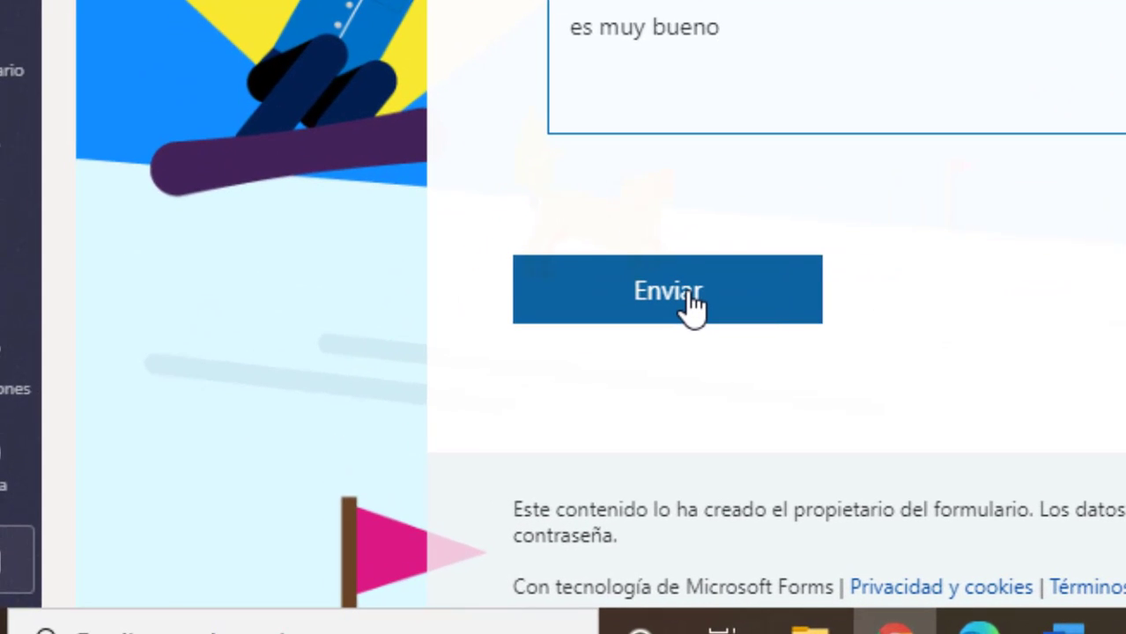
left_click(683, 298)
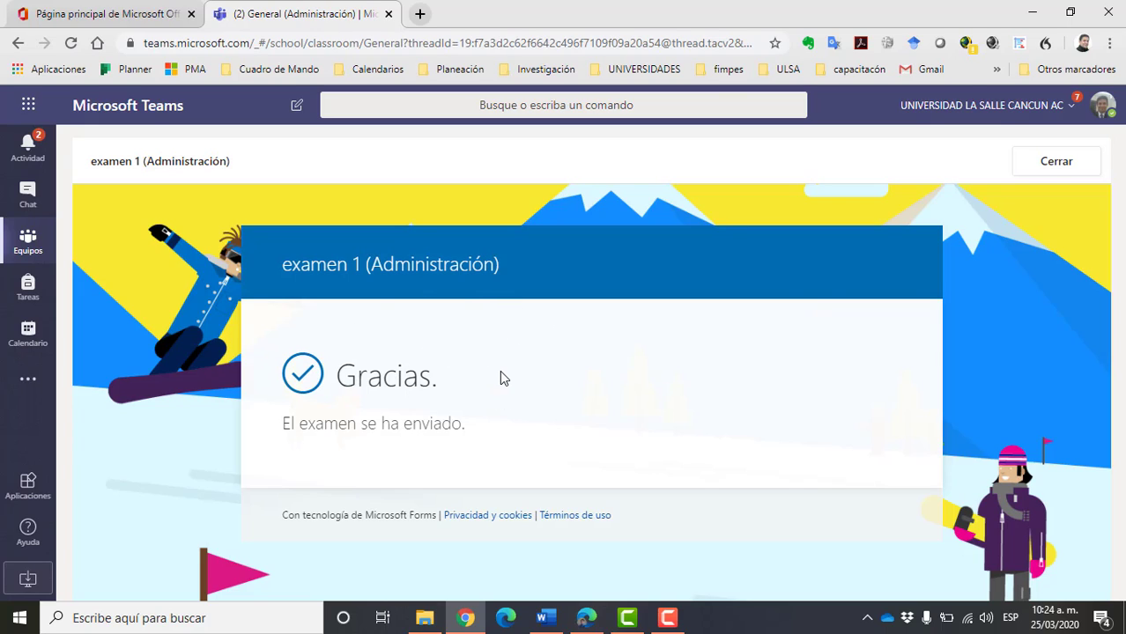
- Switch to the teacher's Teams session in Edge, reload the class assignments, and open the submissions for "Examen Parcial 1"
left_click(583, 620)
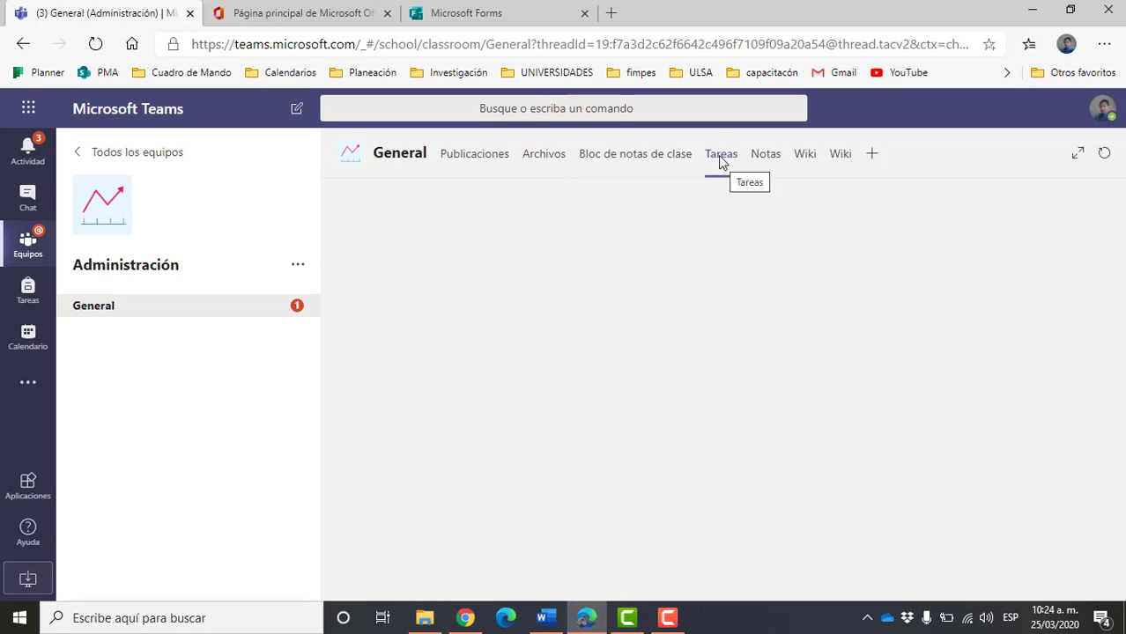
left_click(617, 156)
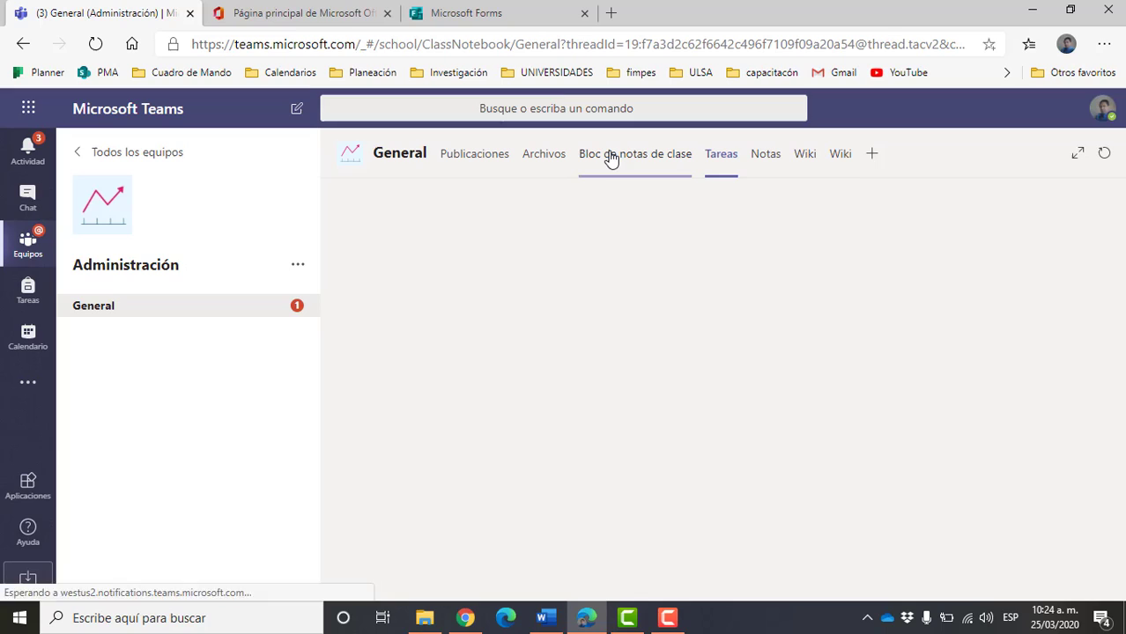
left_click(723, 164)
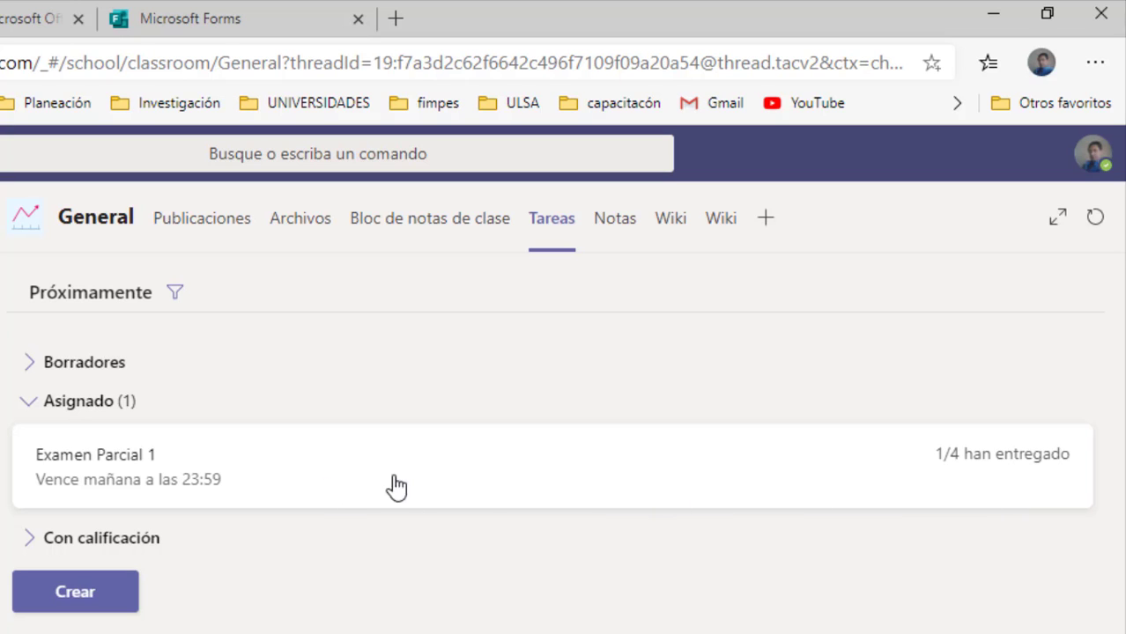
left_click(312, 480)
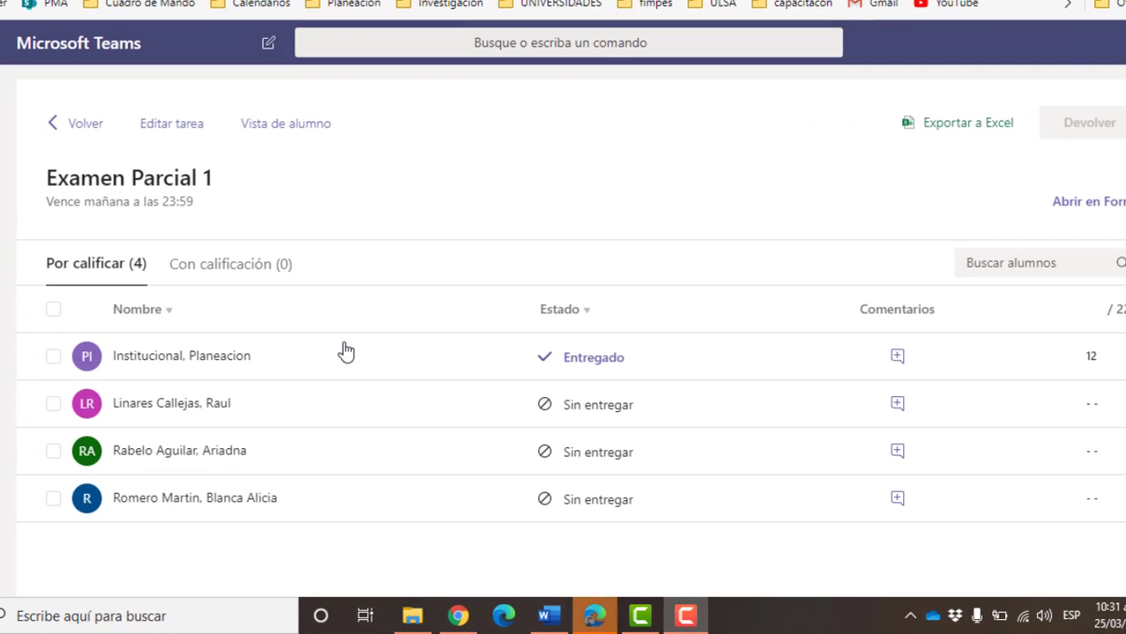
- Open the response of the student who submitted and examine the automatic grading of questions 1 to 6
left_click(146, 364)
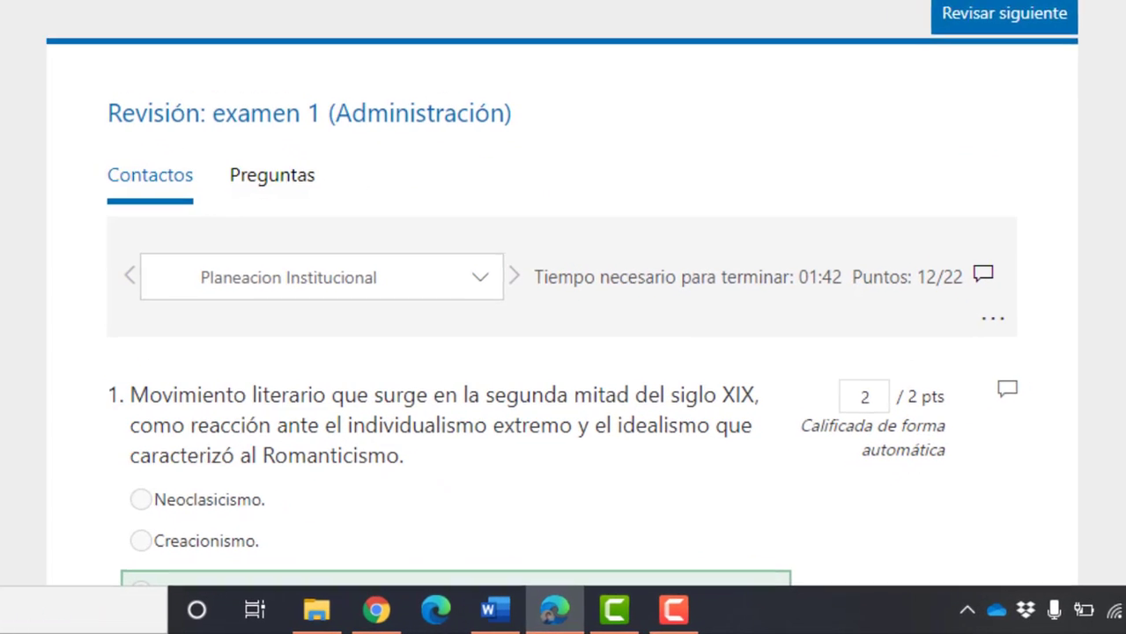
scroll(555, 352, "down", 4)
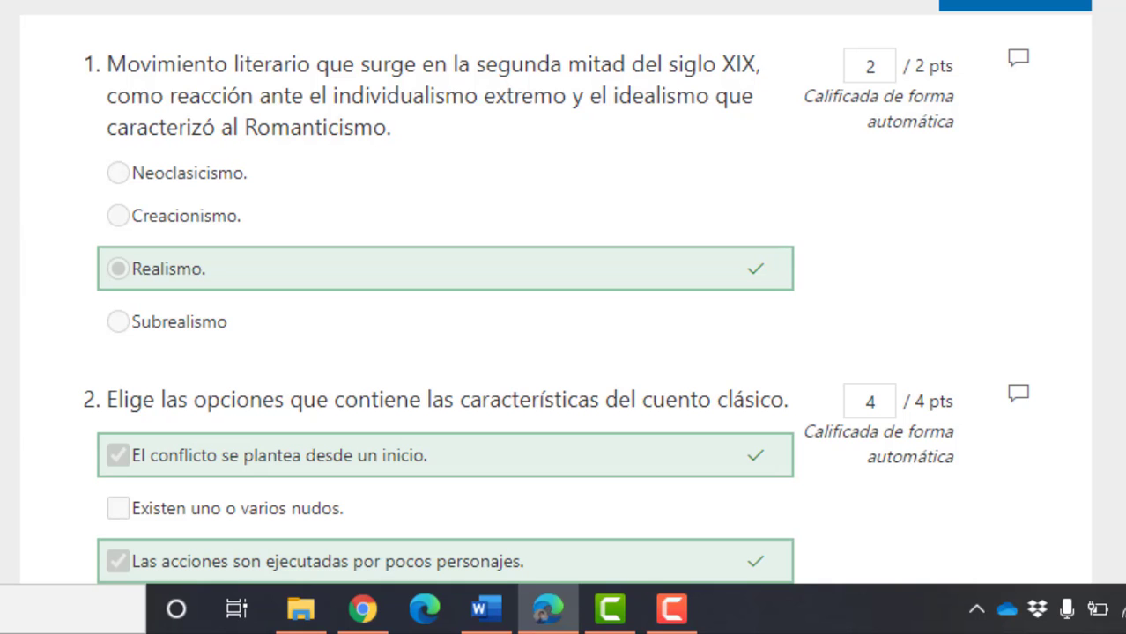
scroll(555, 352, "down", 3)
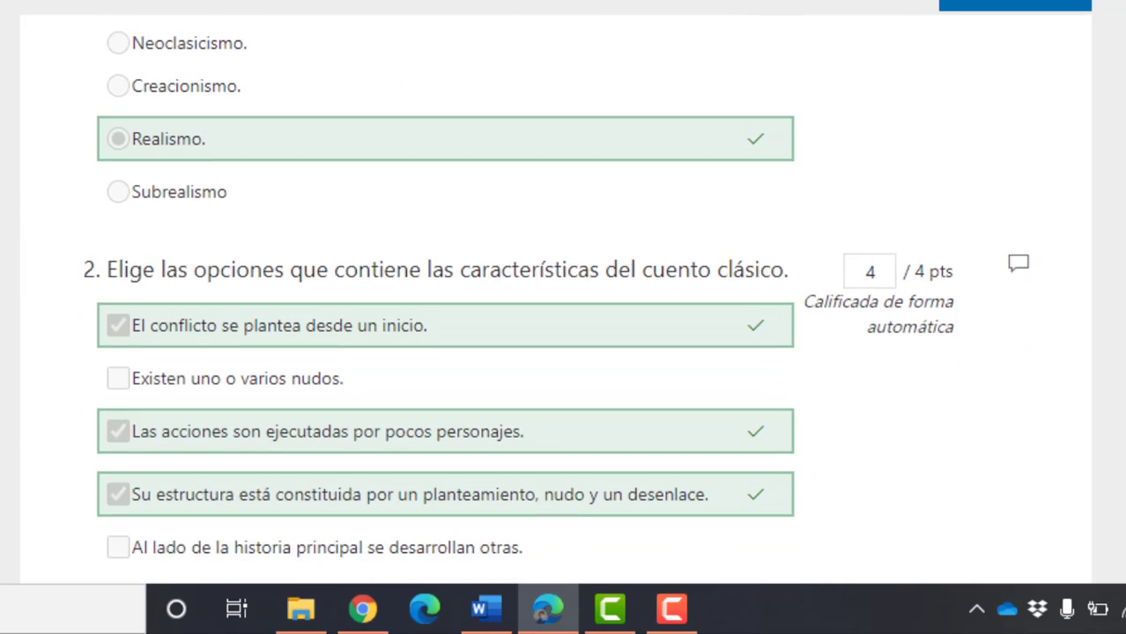
scroll(555, 352, "down", 4)
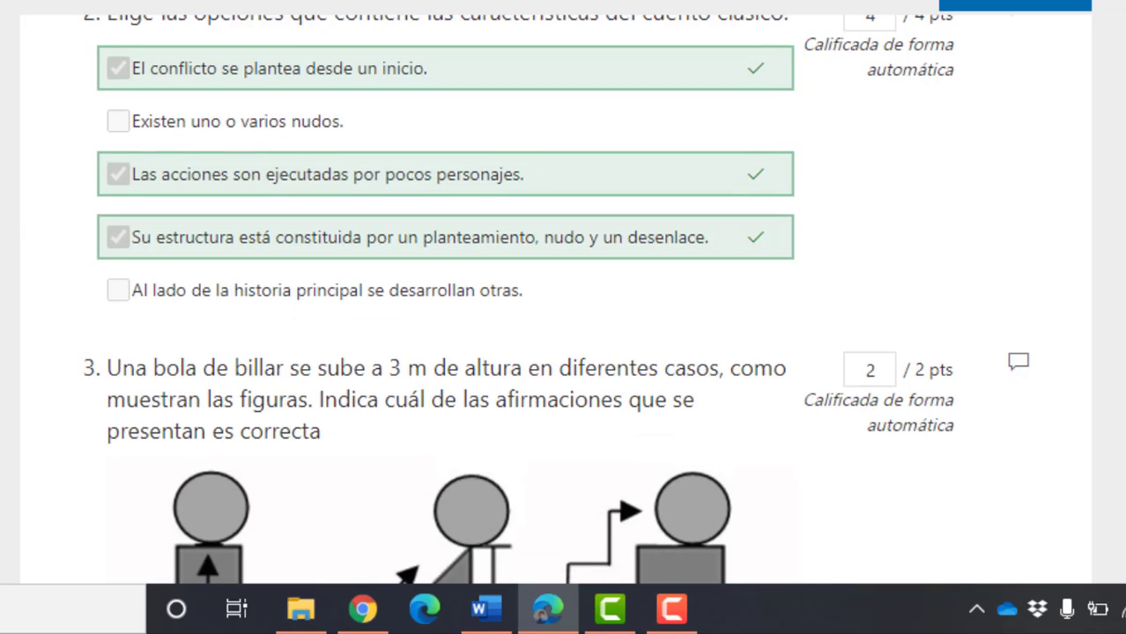
scroll(556, 352, "down", 5)
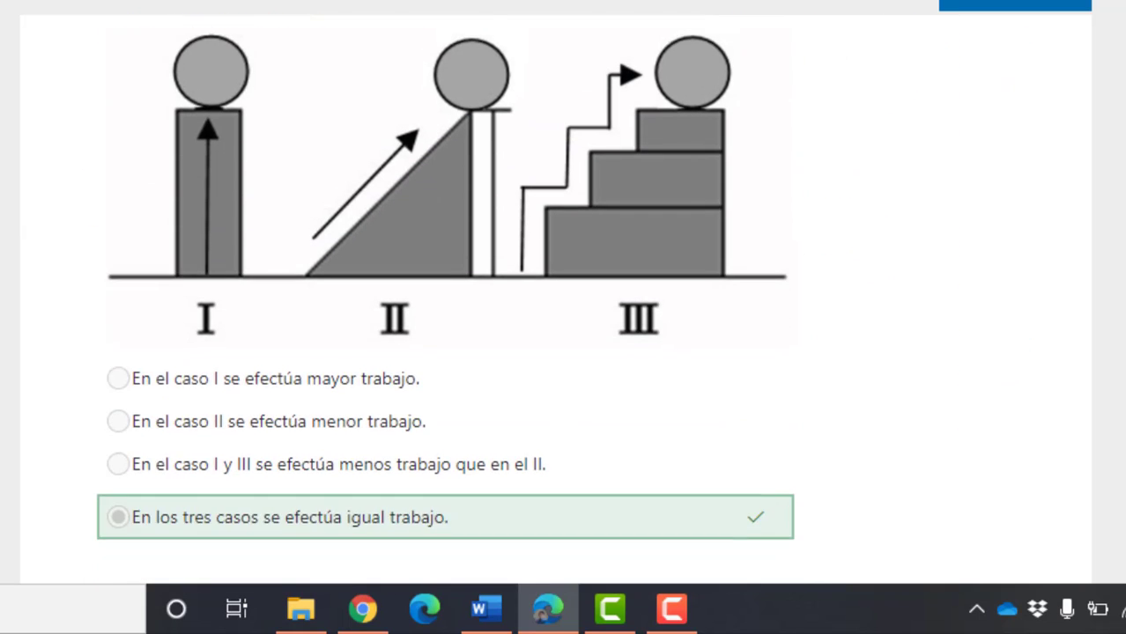
scroll(555, 353, "down", 3)
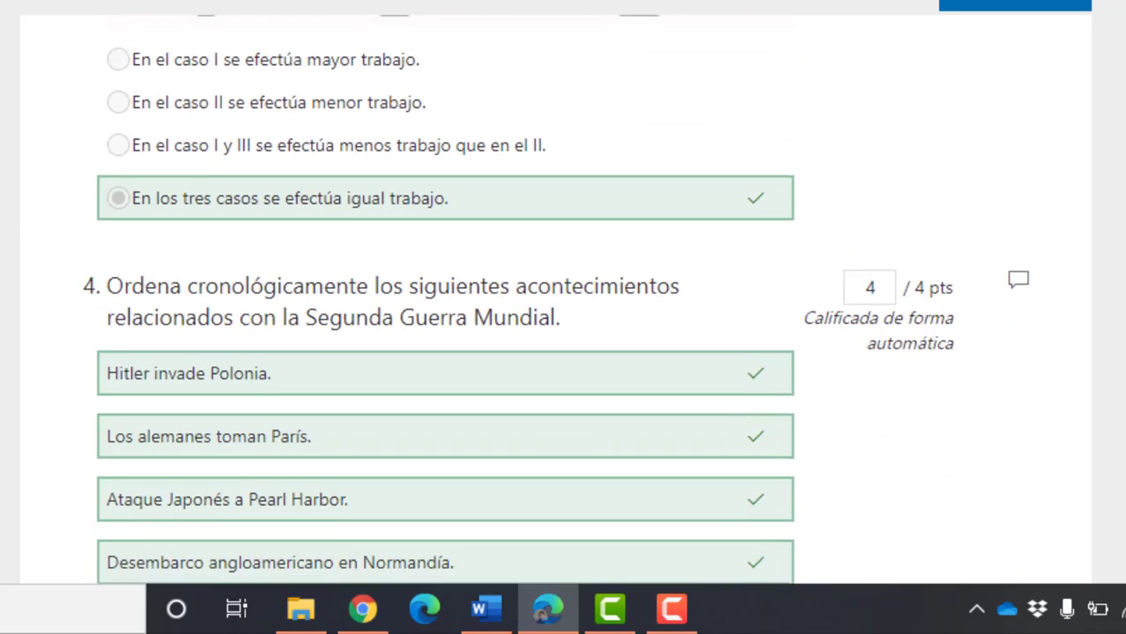
scroll(555, 352, "down", 4)
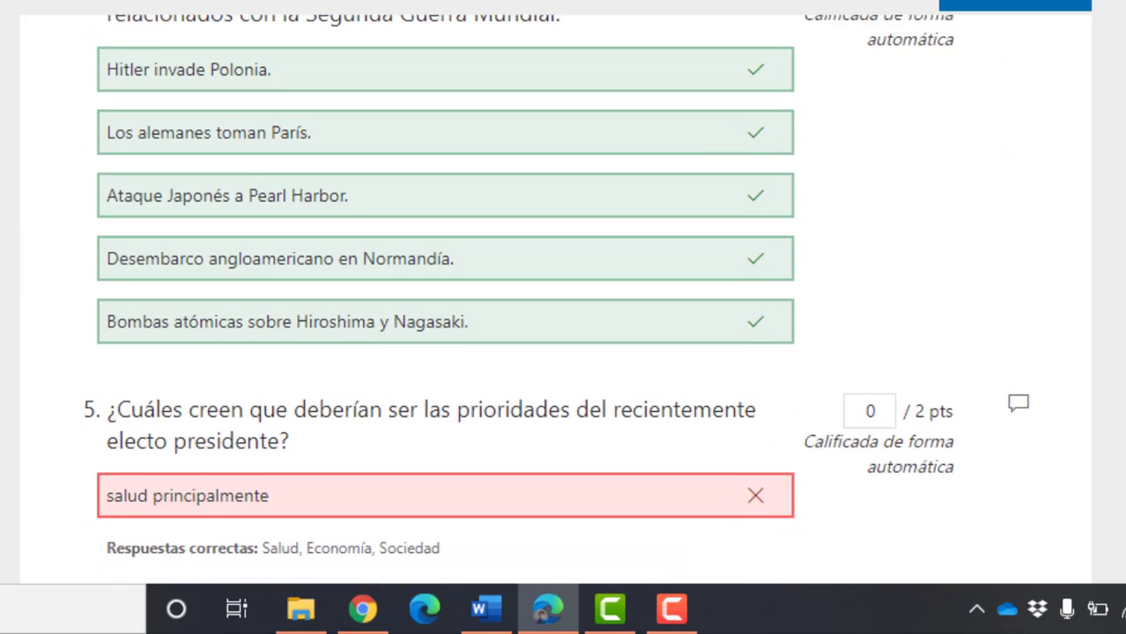
scroll(555, 353, "down", 1)
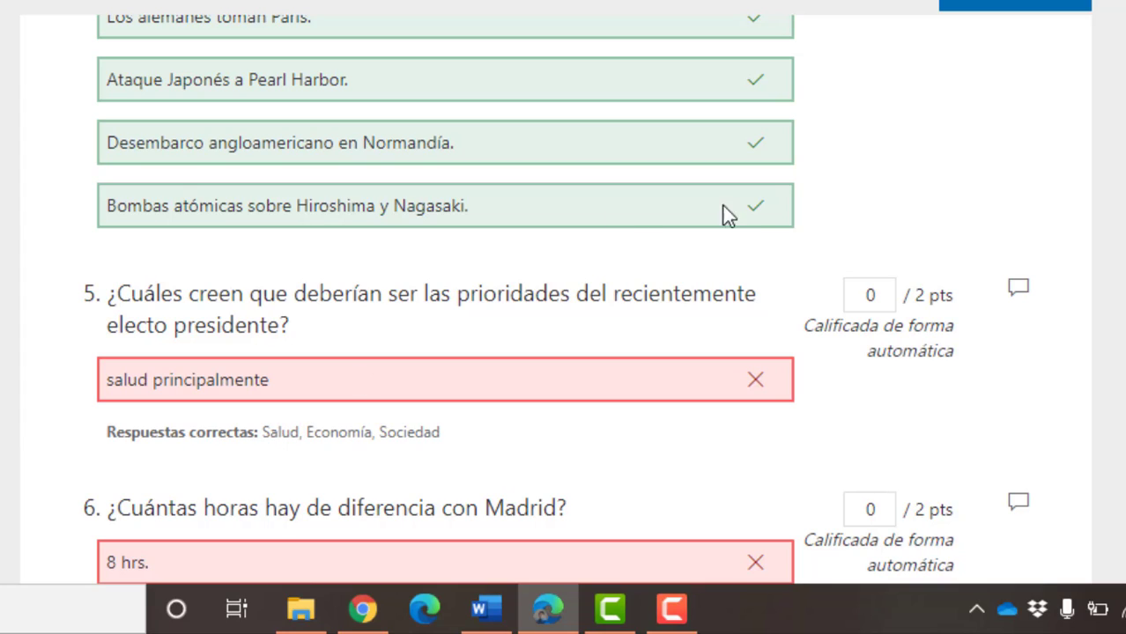
- Award 2 points each to question 5 about the president's priorities and question 6 about the time difference with Madrid
left_click(874, 296)
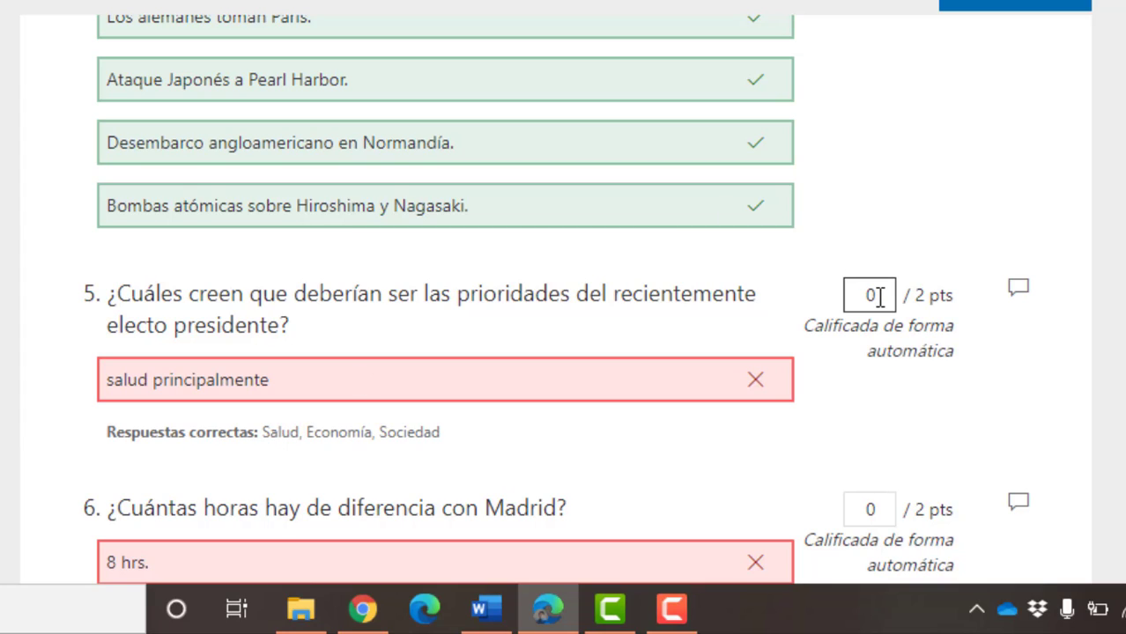
key("BackSpace")
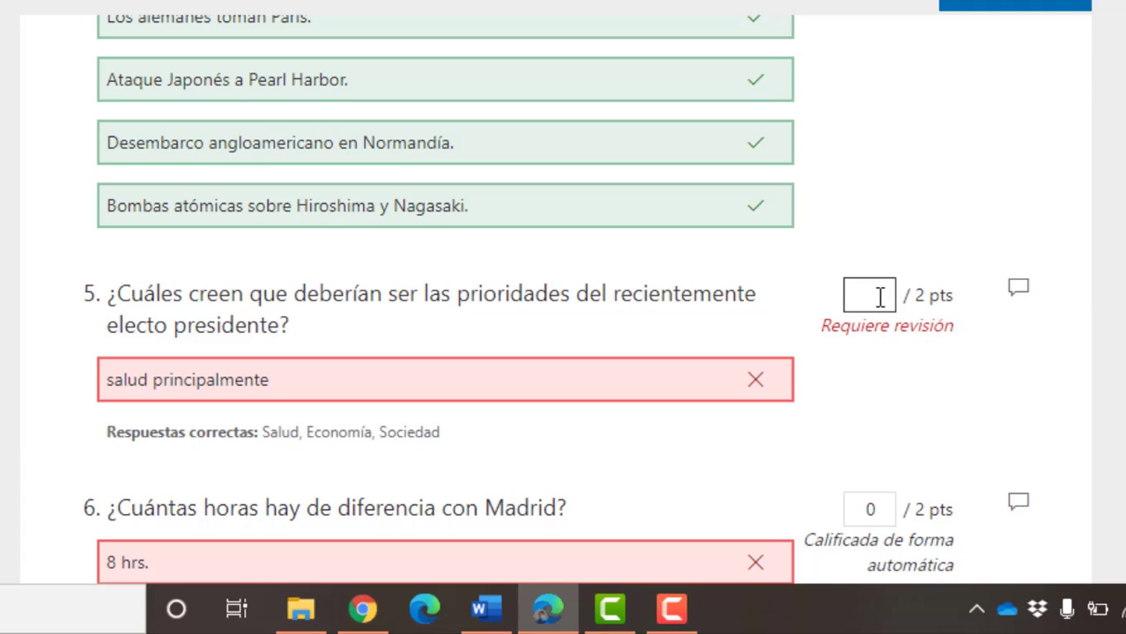
type("2")
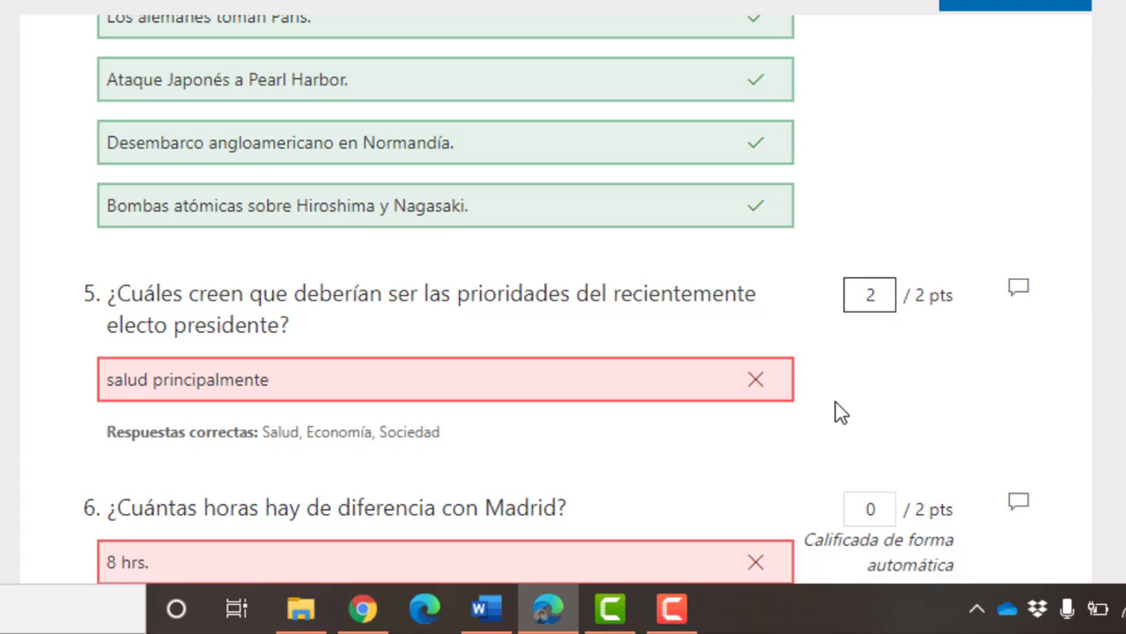
scroll(835, 407, "down", 3)
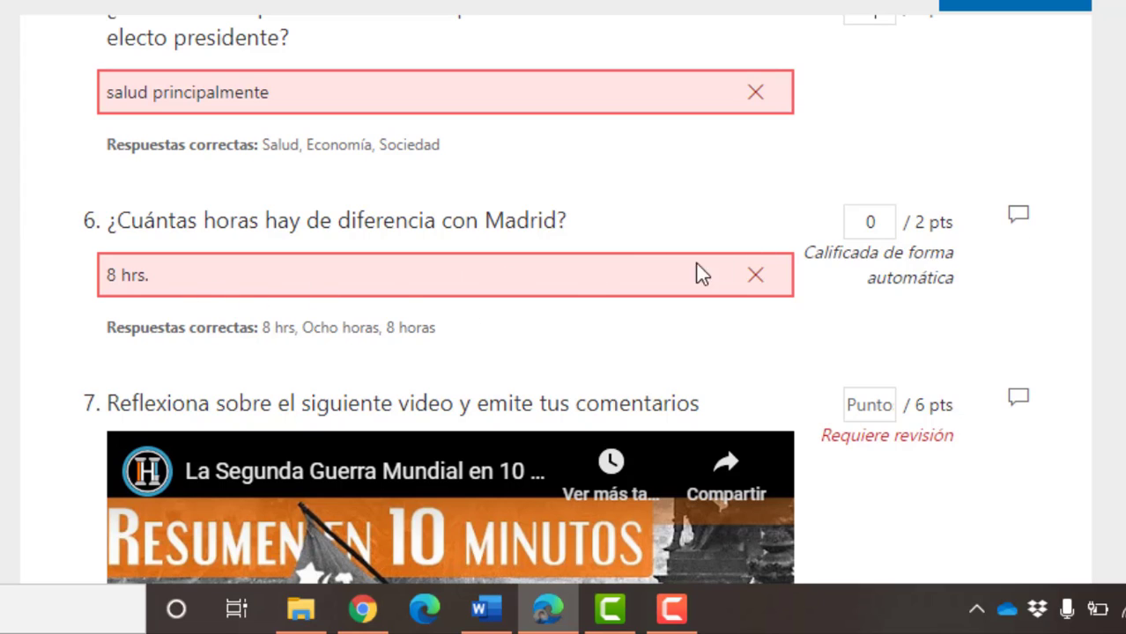
left_click_drag(881, 222, 834, 223)
type("2")
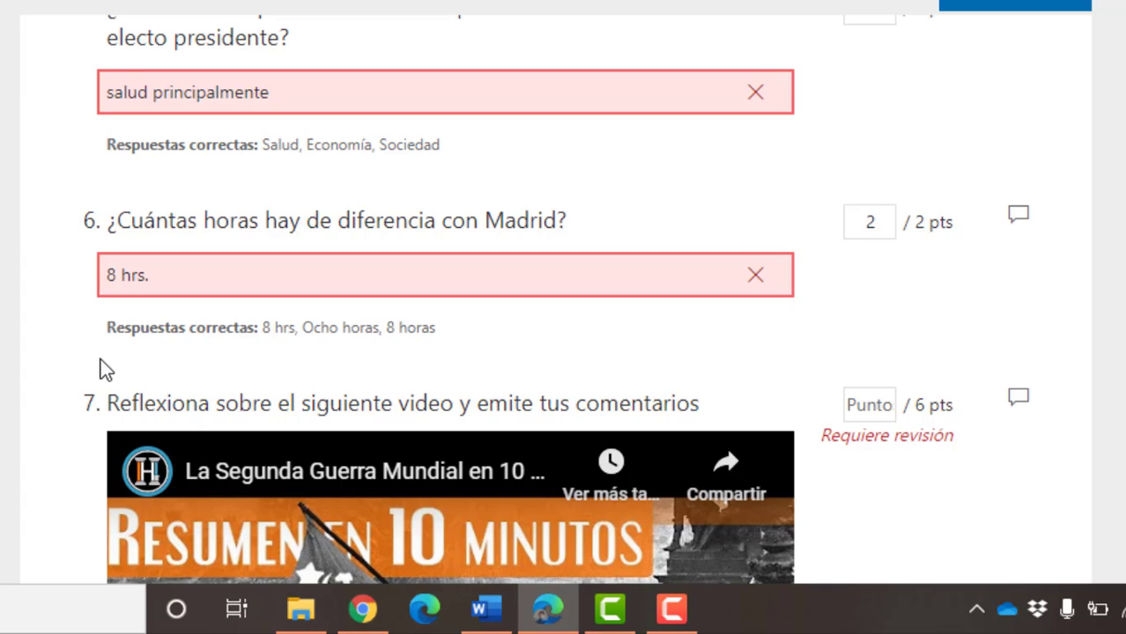
- Review the student's comment on the Second World War video, score question 7 with 0 points, and close the response review
scroll(75, 370, "down", 5)
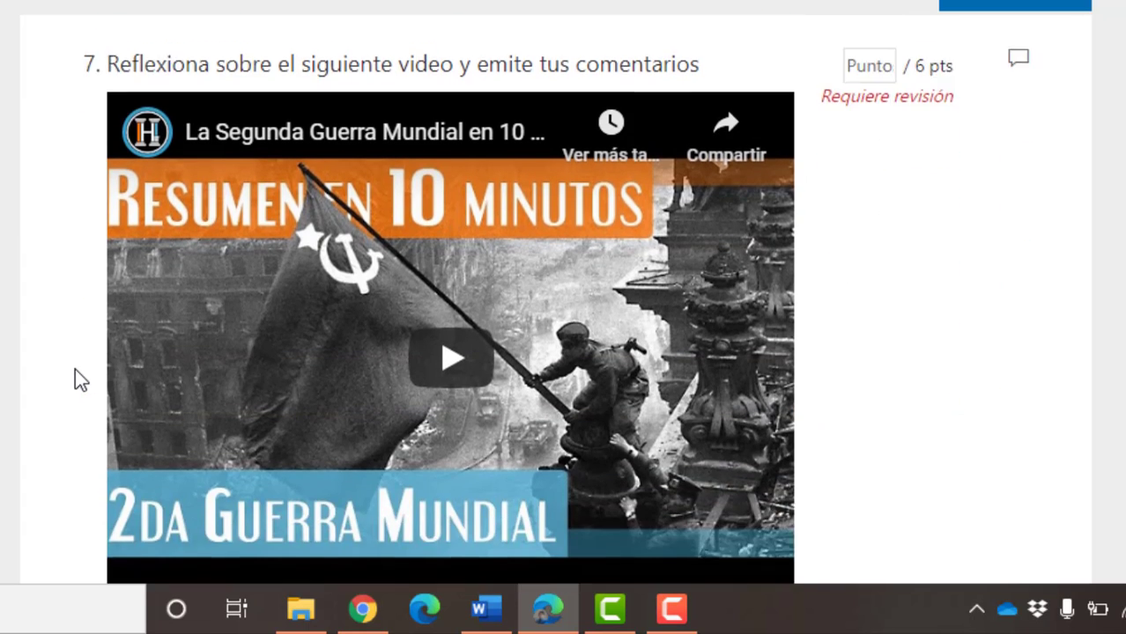
scroll(75, 379, "down", 1)
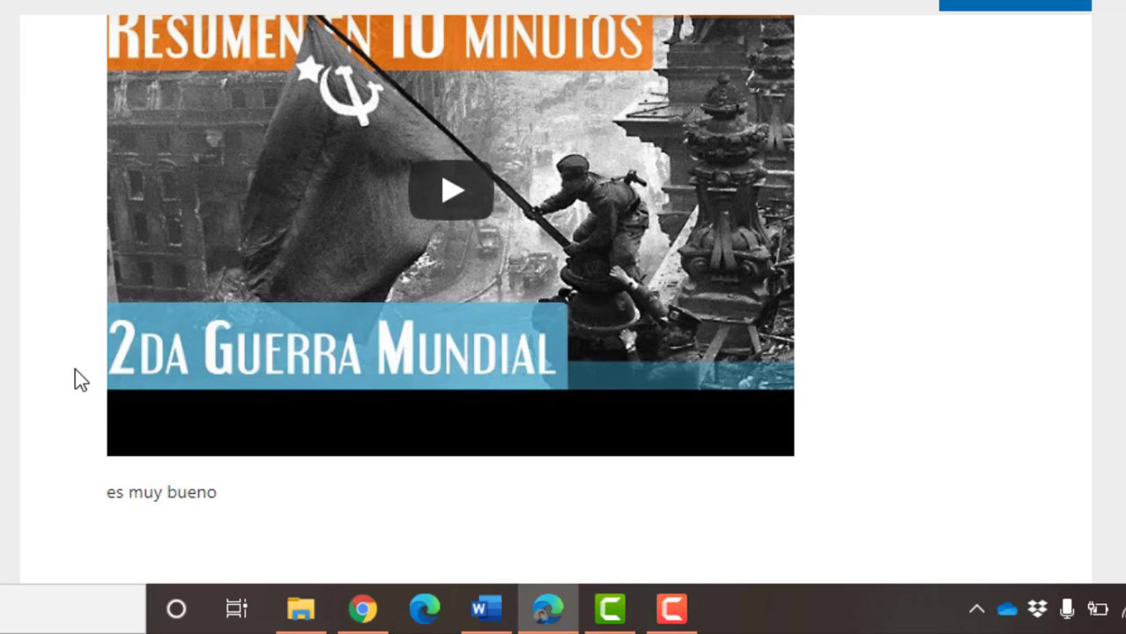
scroll(75, 379, "up", 1)
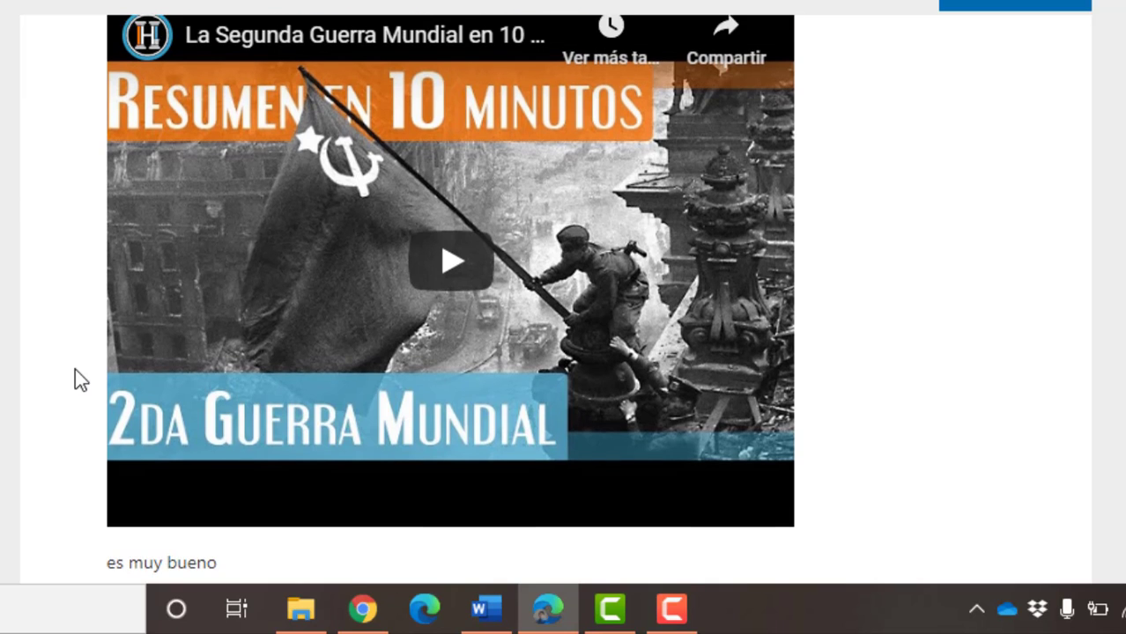
scroll(75, 379, "up", 3)
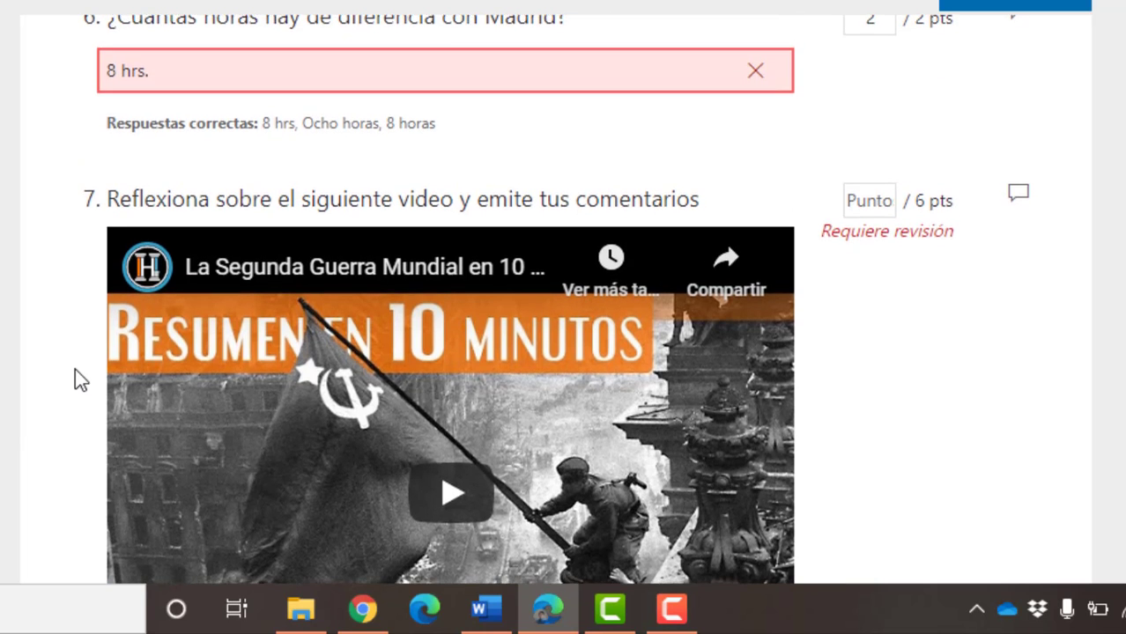
scroll(75, 378, "down", 3)
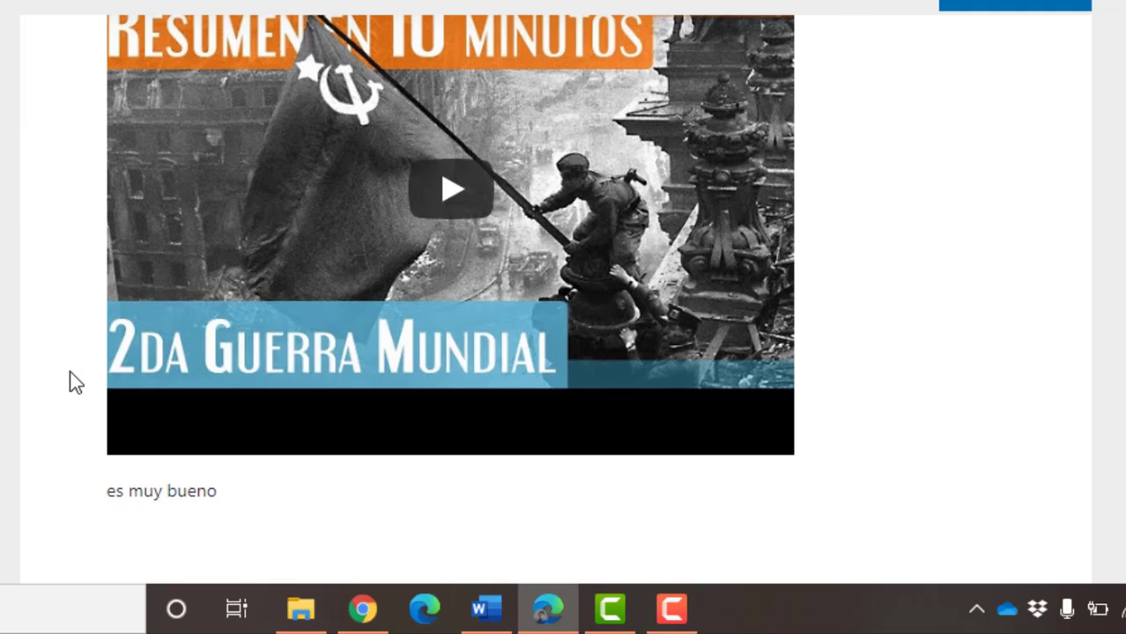
scroll(75, 379, "up", 3)
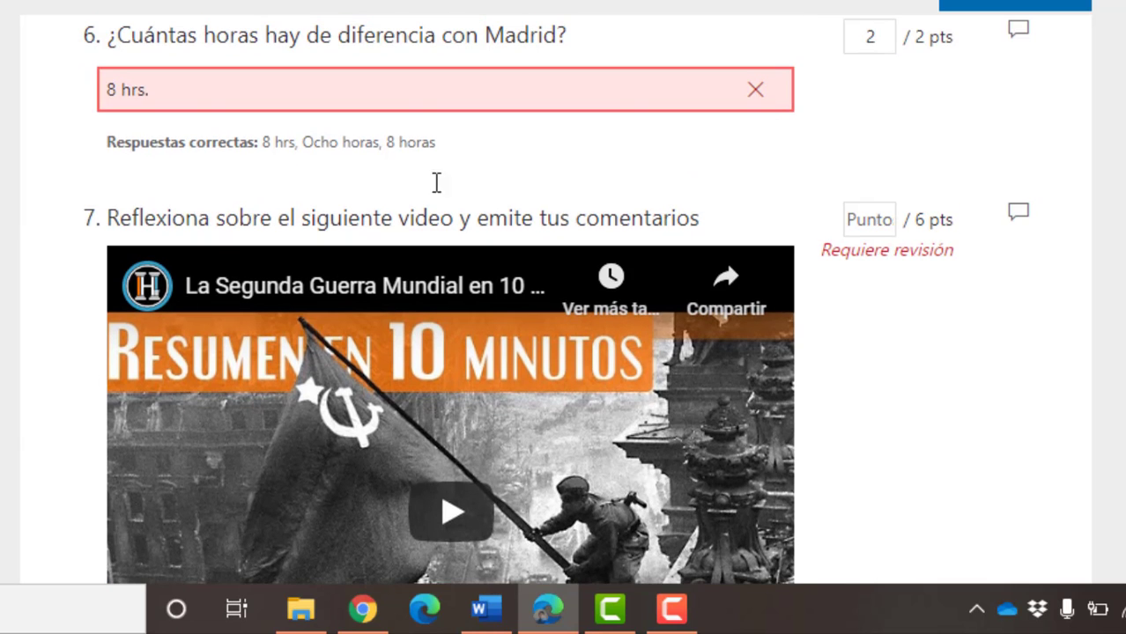
left_click(864, 220)
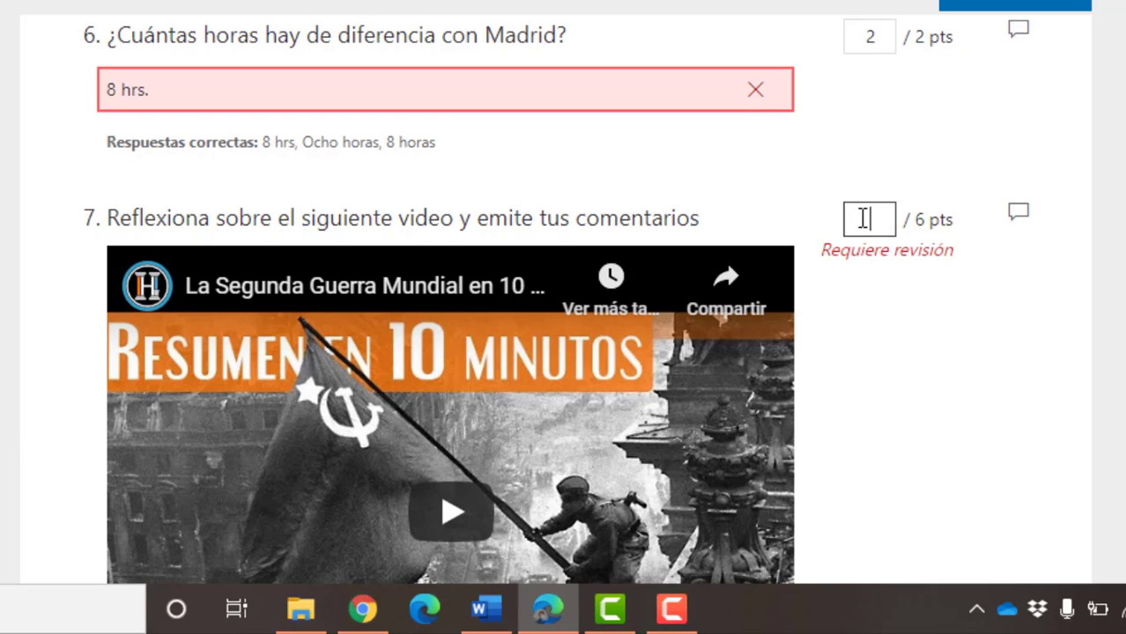
type("0")
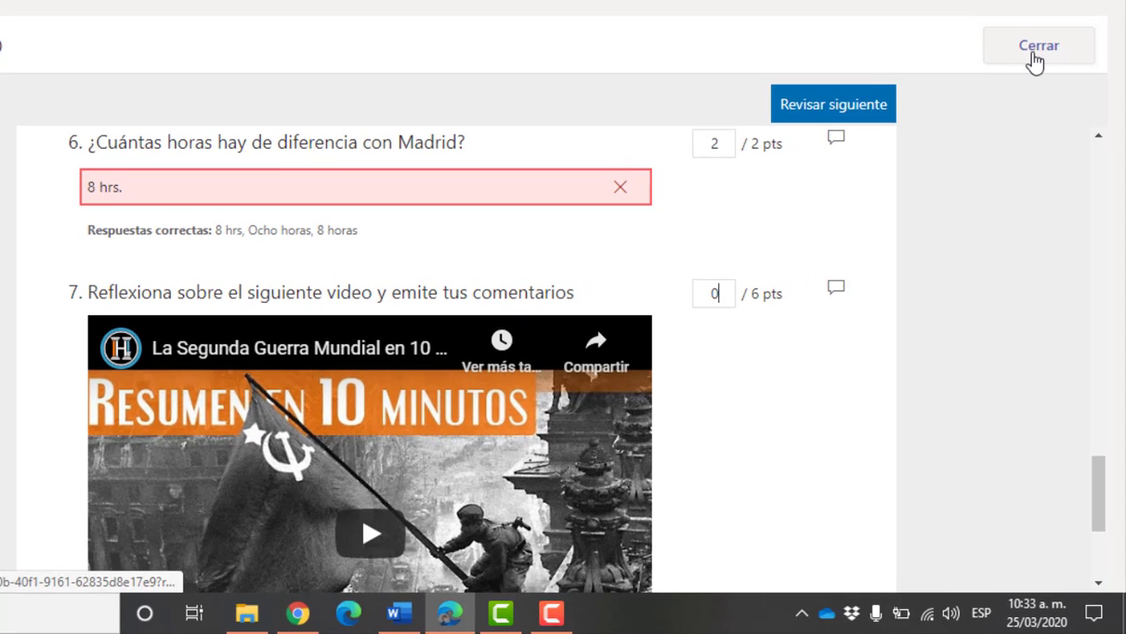
left_click(1035, 60)
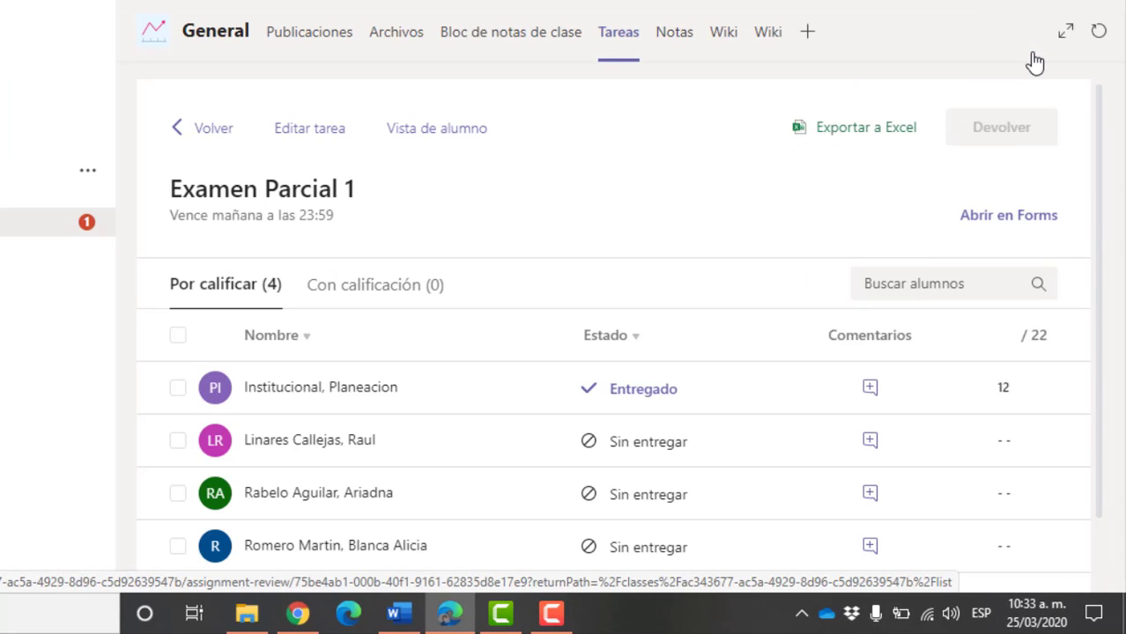